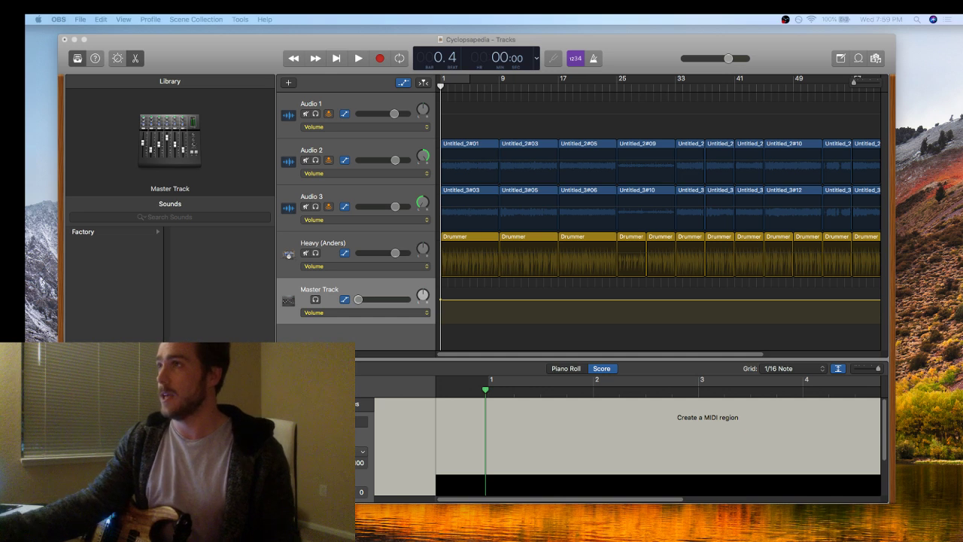
- Play the Cyclopsapedia song from the start through its fade-out and stop playback
left_click(300, 58)
left_click(349, 58)
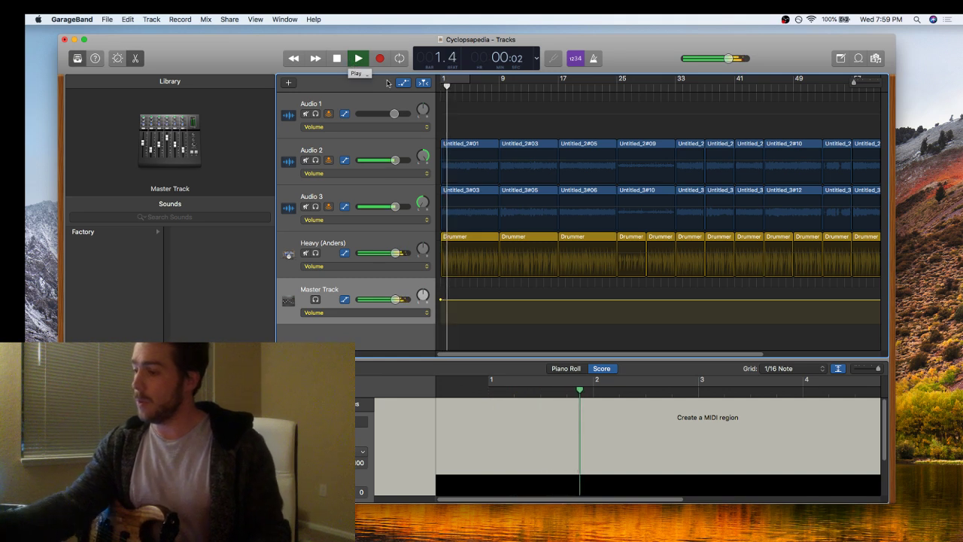
left_click(358, 59)
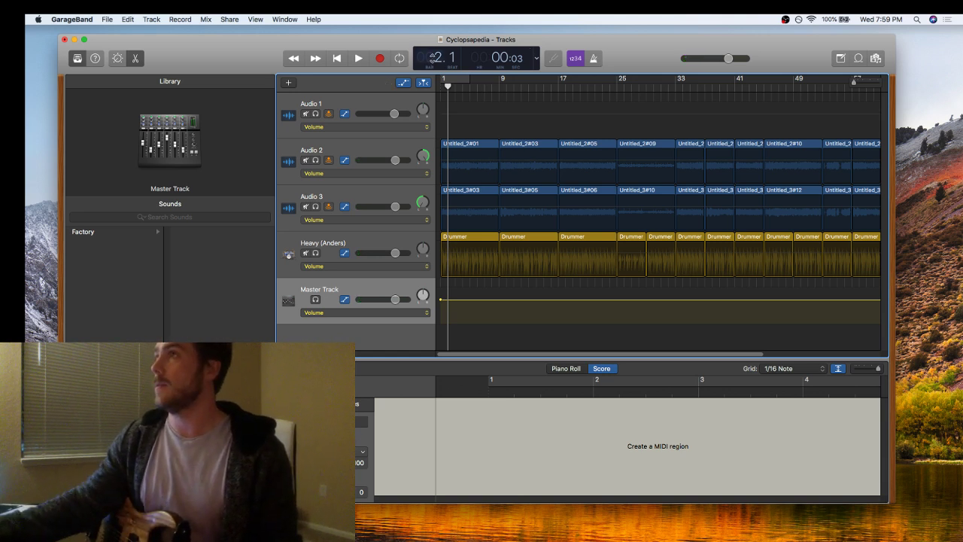
left_click(344, 61)
left_click(360, 64)
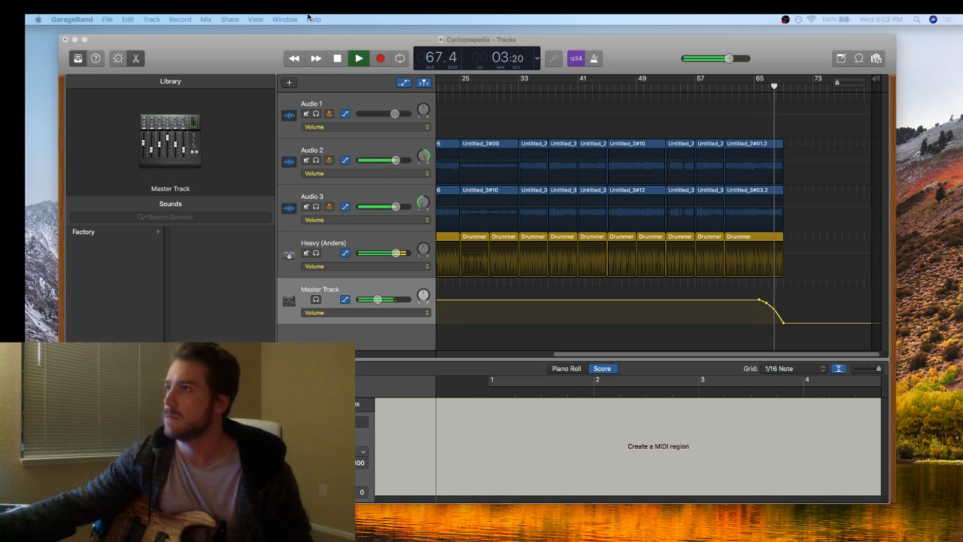
left_click(337, 58)
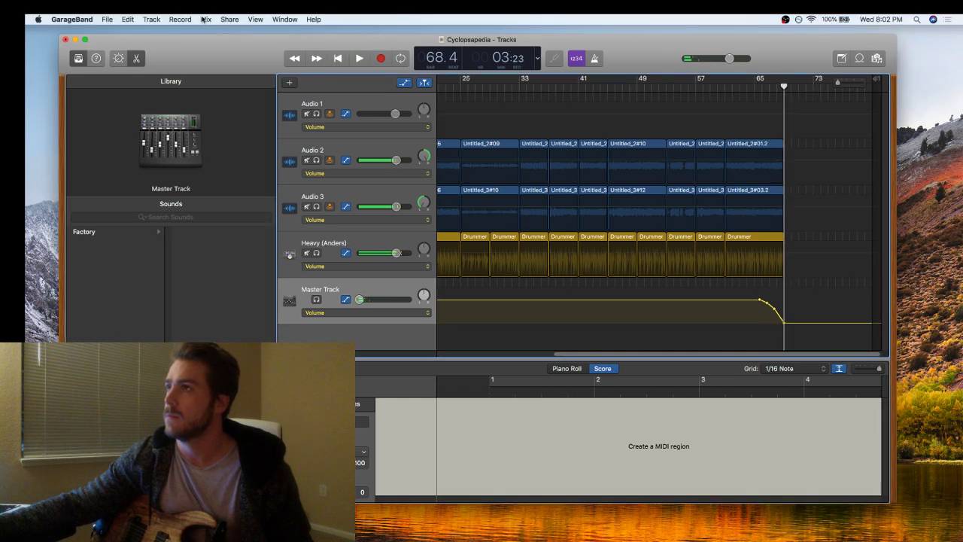
- Start a new project, saving the changes made to Cyclopsapedia
left_click(179, 19)
mouse_move(85, 19)
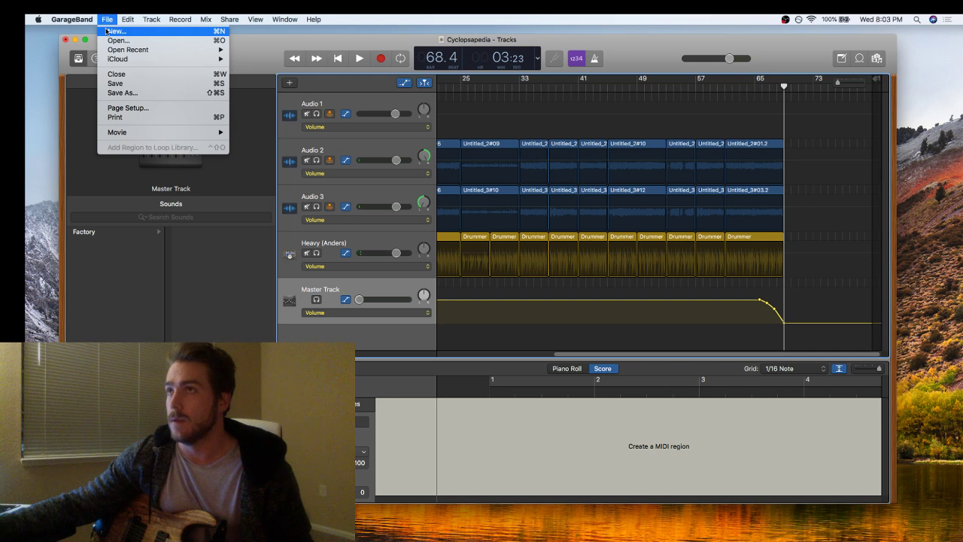
left_click(111, 30)
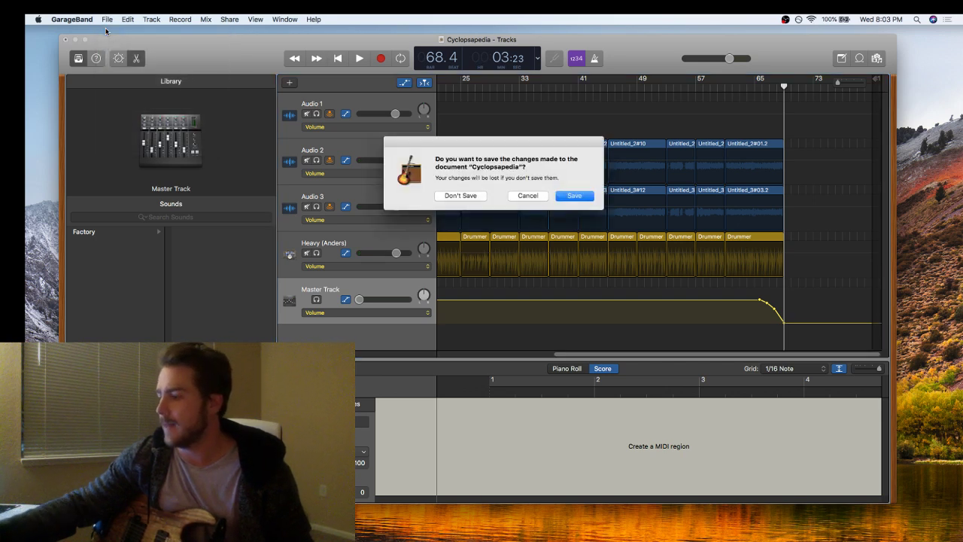
key("Return")
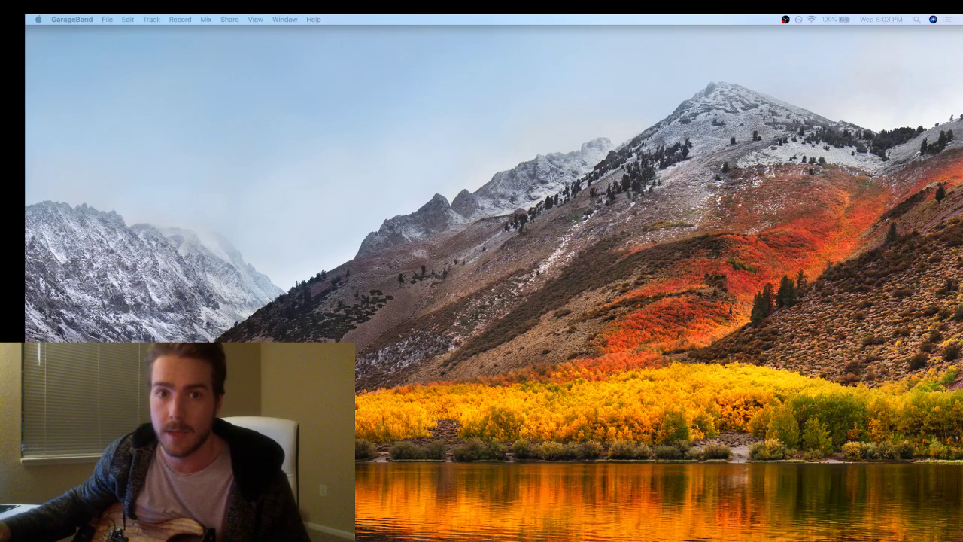
- Create an empty project with a Drummer track as its first track
left_click_drag(659, 285, 326, 155)
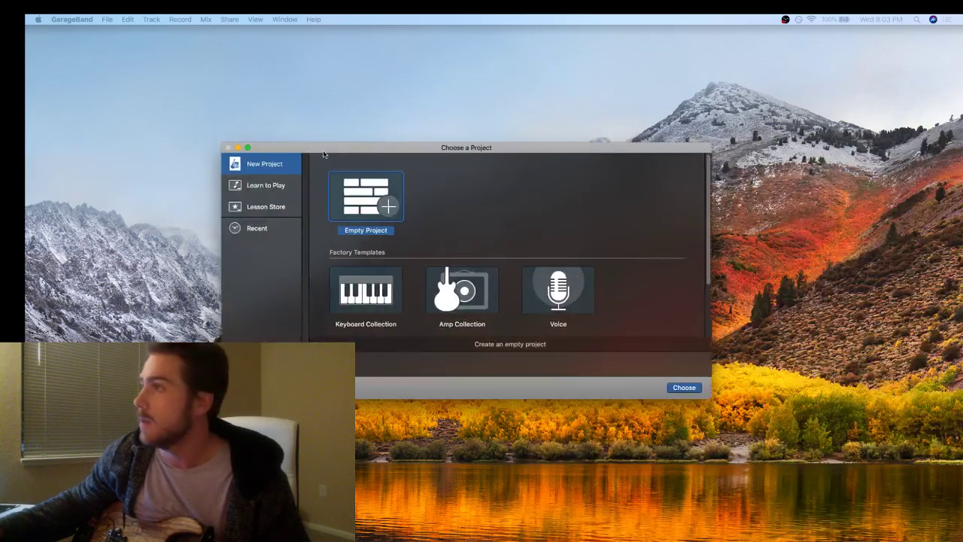
left_click(681, 386)
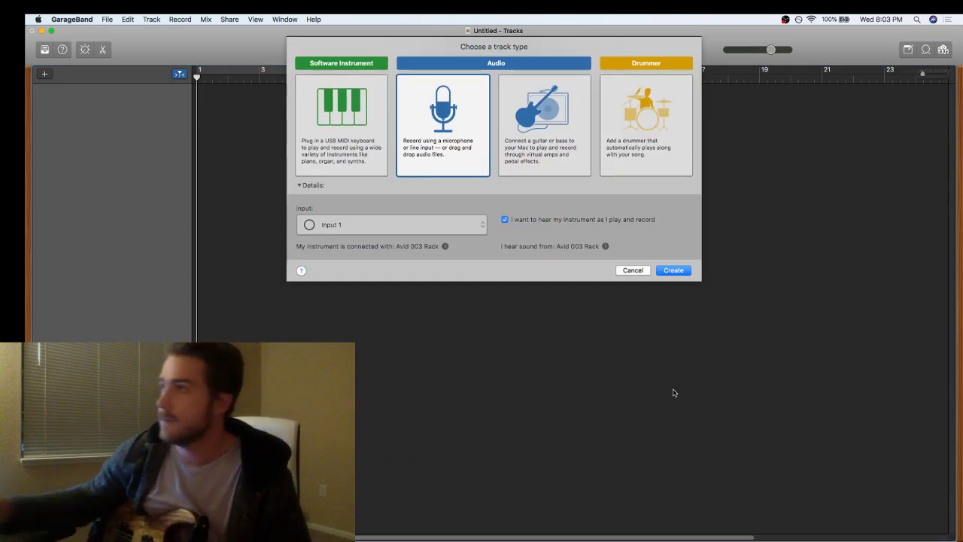
left_click(647, 173)
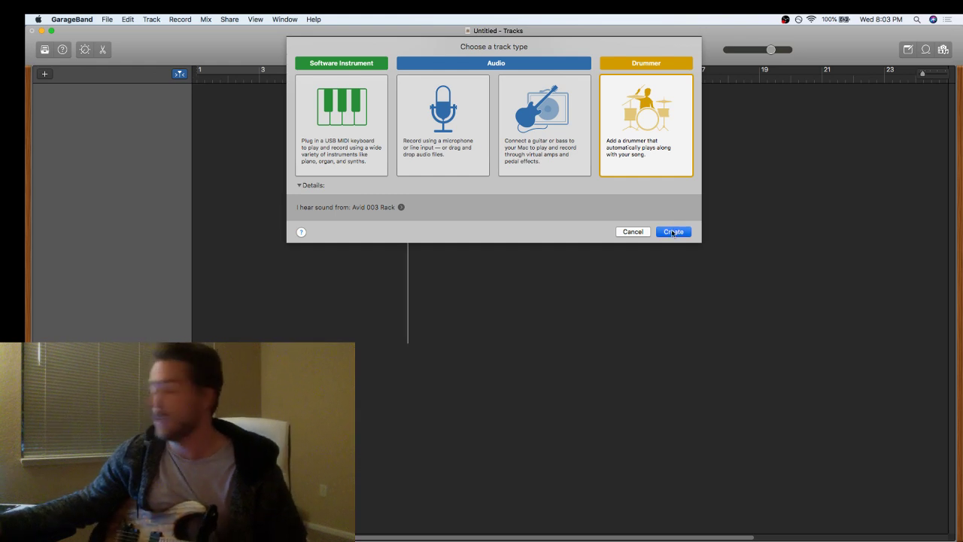
left_click(672, 231)
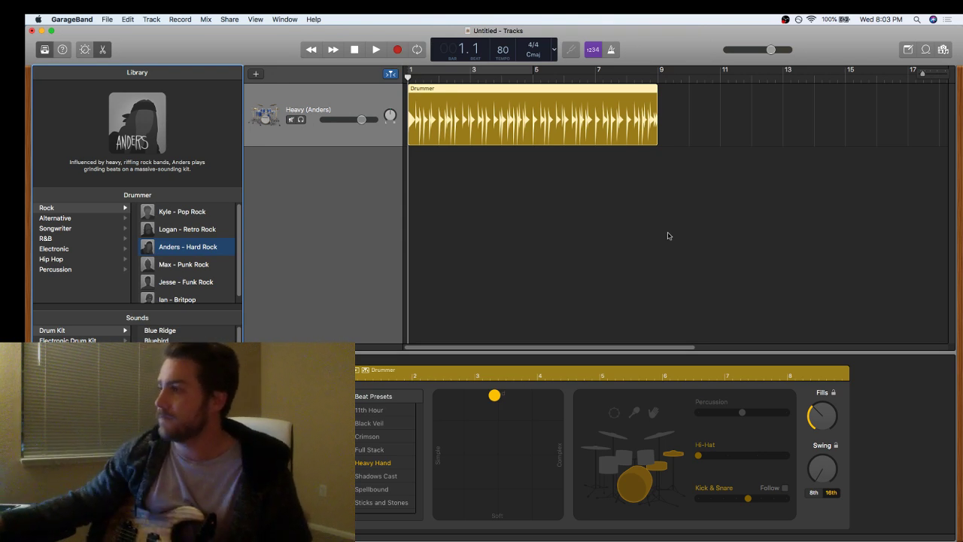
- Add three audio tracks to the project and move the Heavy (Anders) drummer track below them
right_click(375, 181)
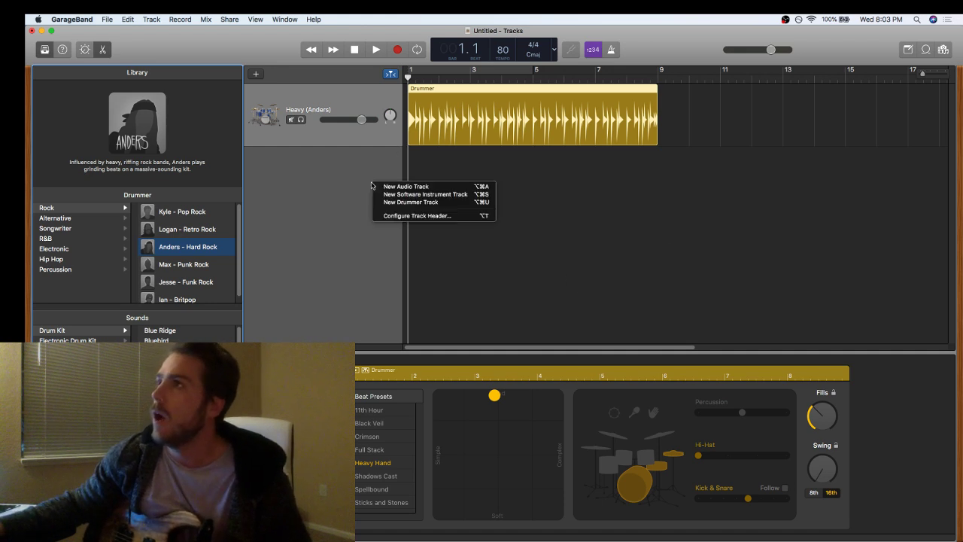
key("Escape")
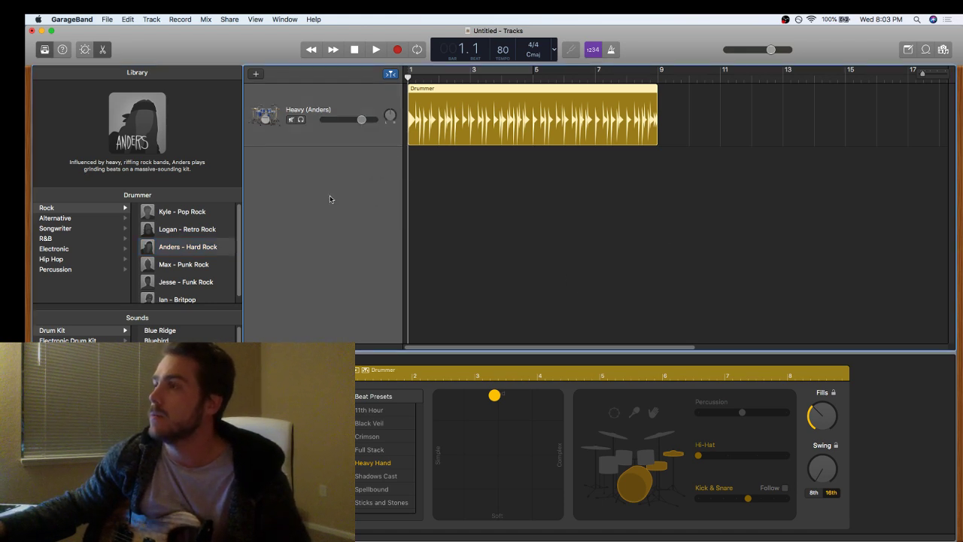
right_click(331, 257)
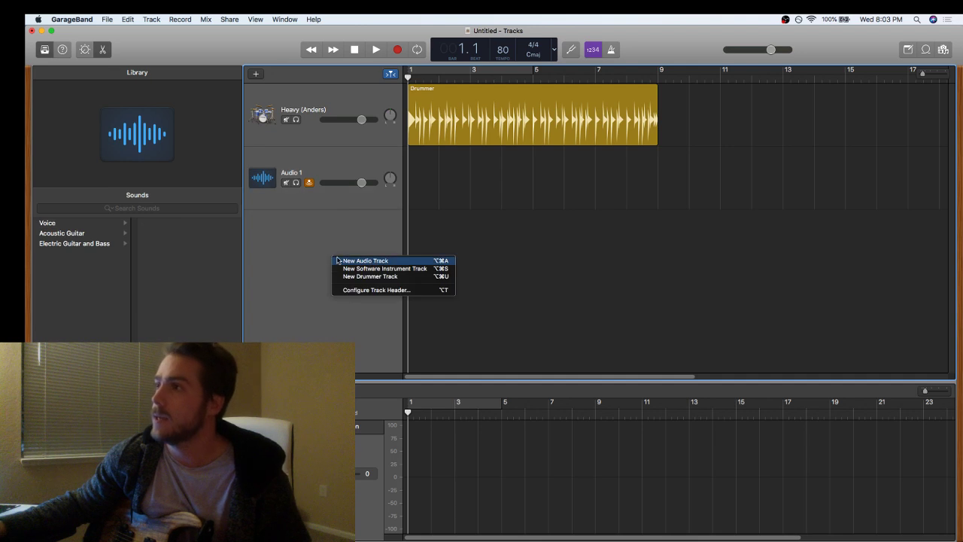
left_click(332, 265)
double_click(329, 265)
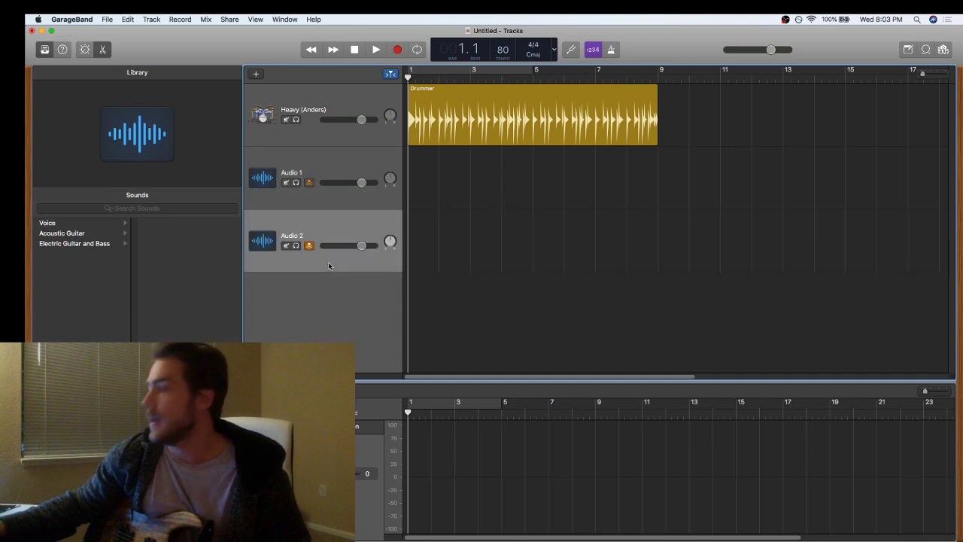
right_click(320, 314)
left_click(352, 319)
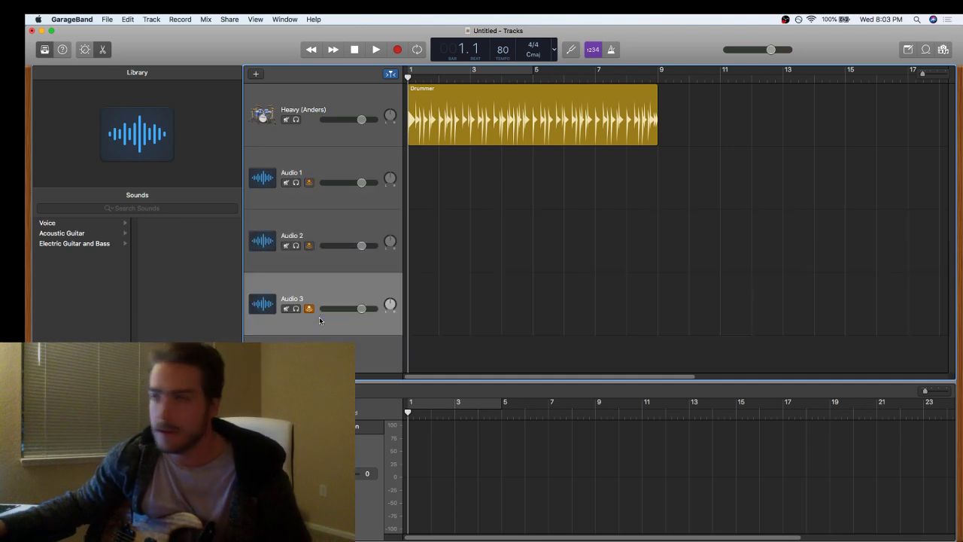
left_click_drag(347, 160, 342, 316)
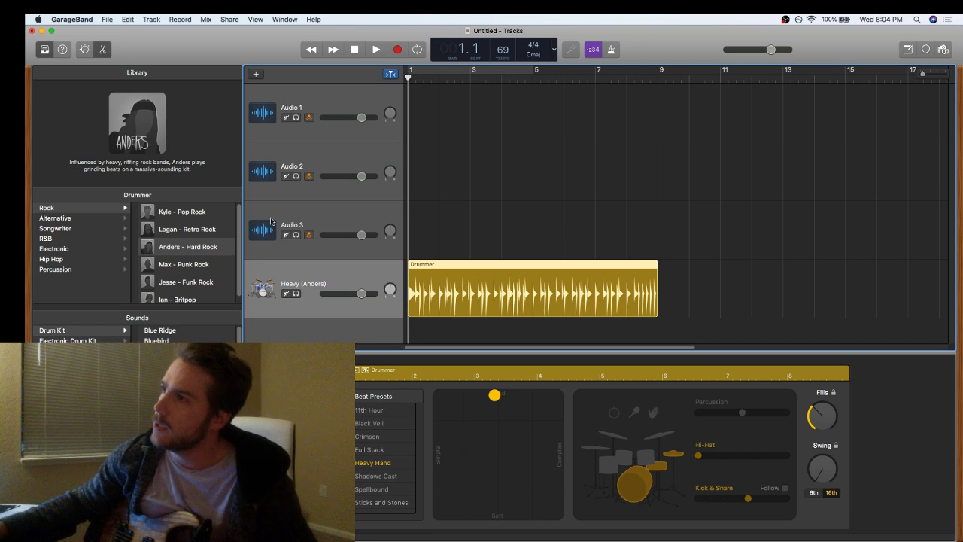
- Record a test take on the Audio 3 track, choosing No Feedback Protection for monitoring
left_click(363, 219)
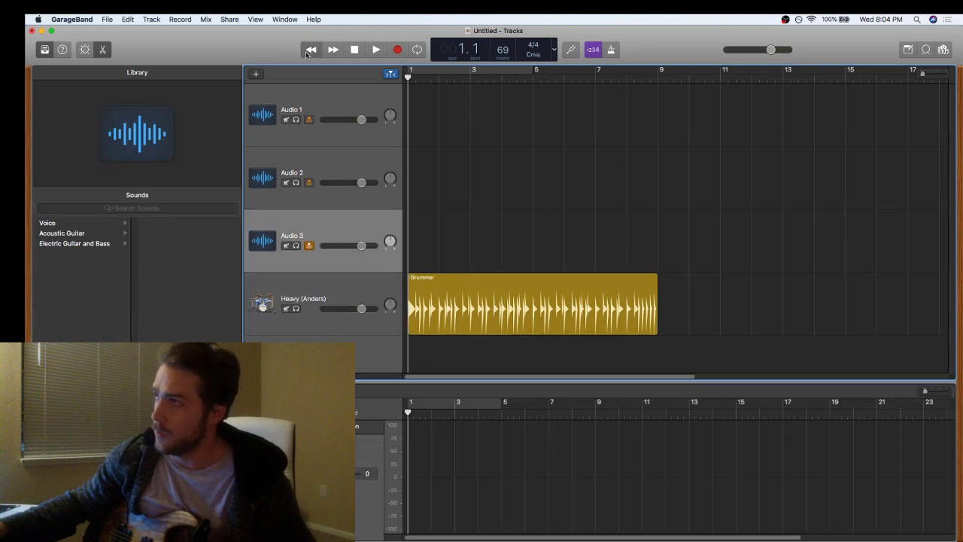
left_click(398, 49)
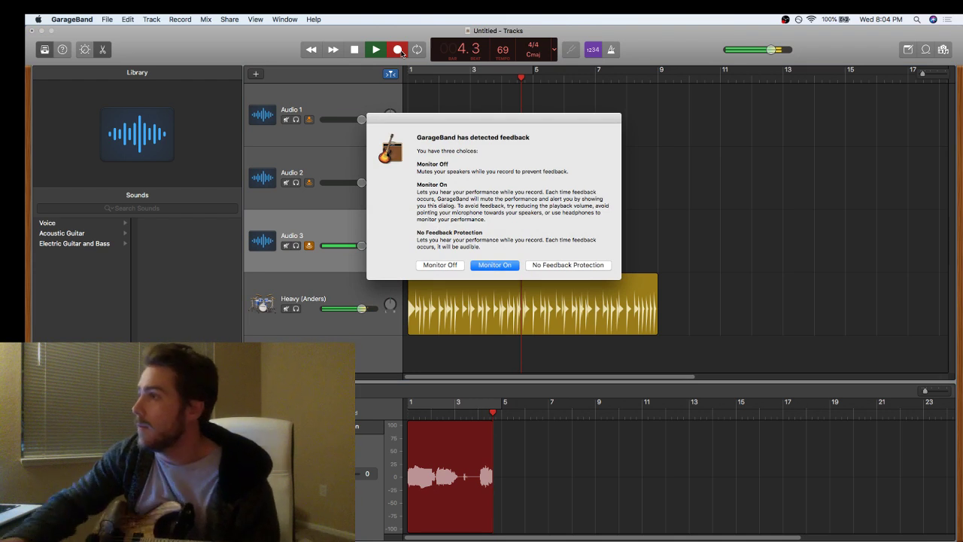
left_click(535, 266)
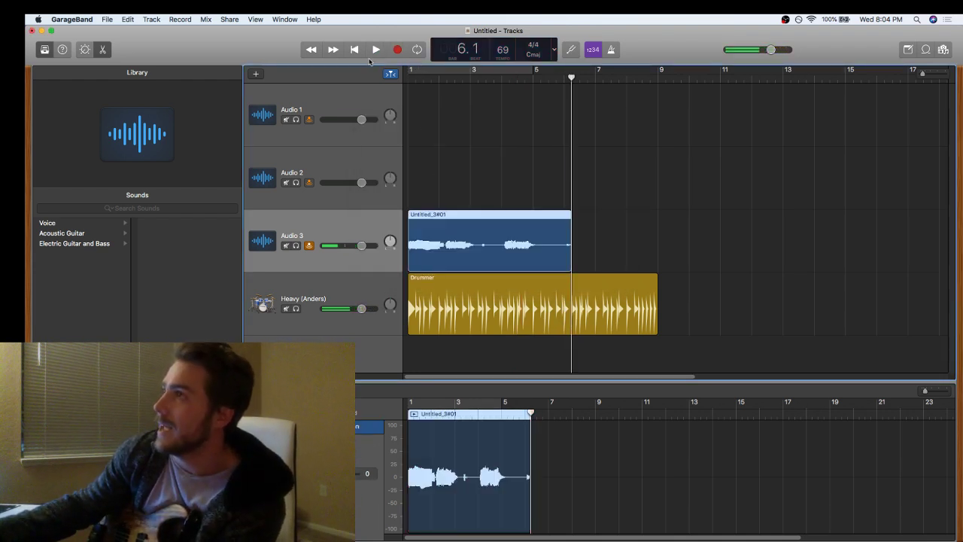
- Play back the test take on Audio 3, then delete it and return the playhead to the start
left_click(355, 52)
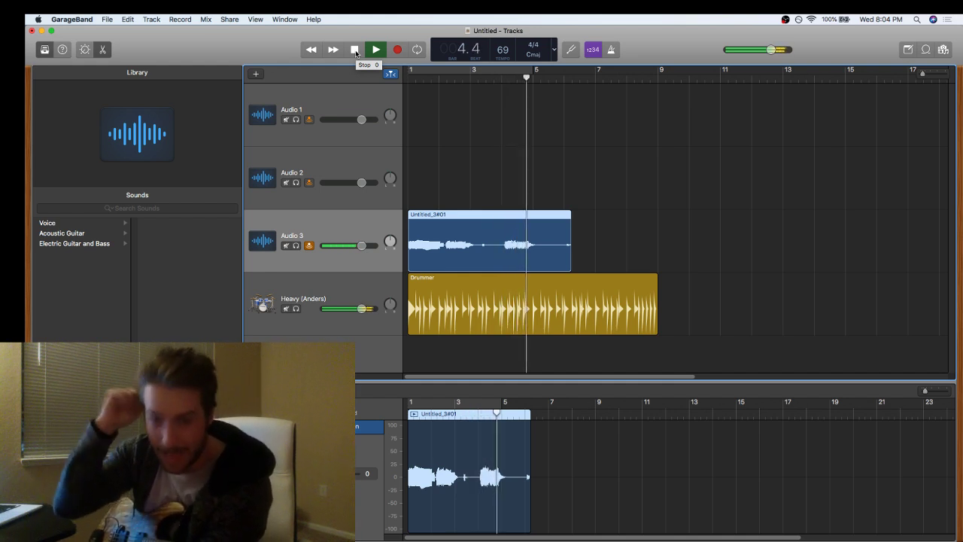
left_click(355, 50)
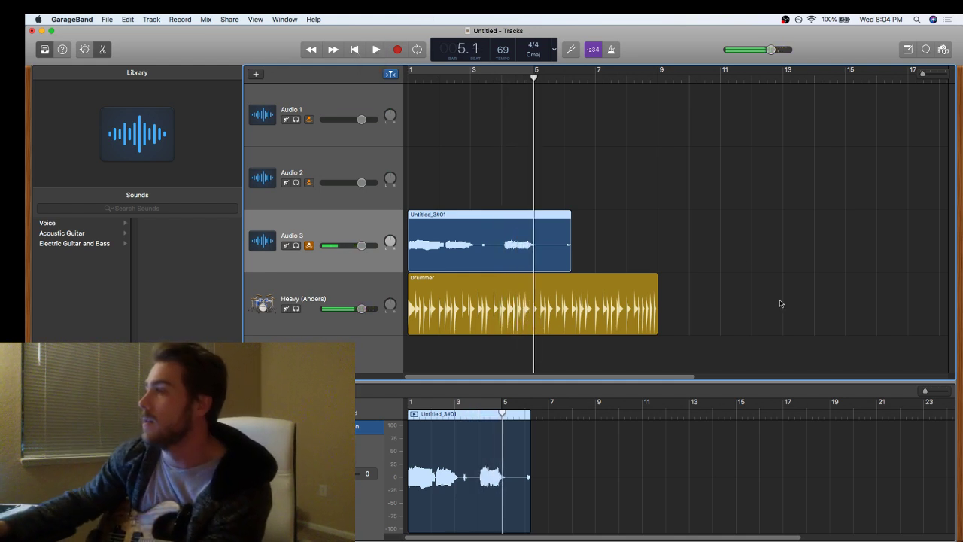
key("Delete")
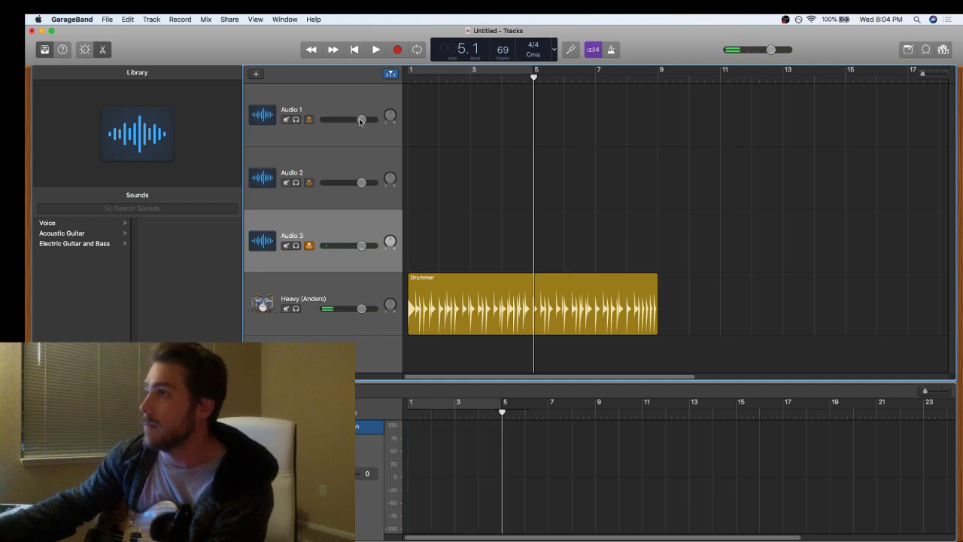
left_click(355, 49)
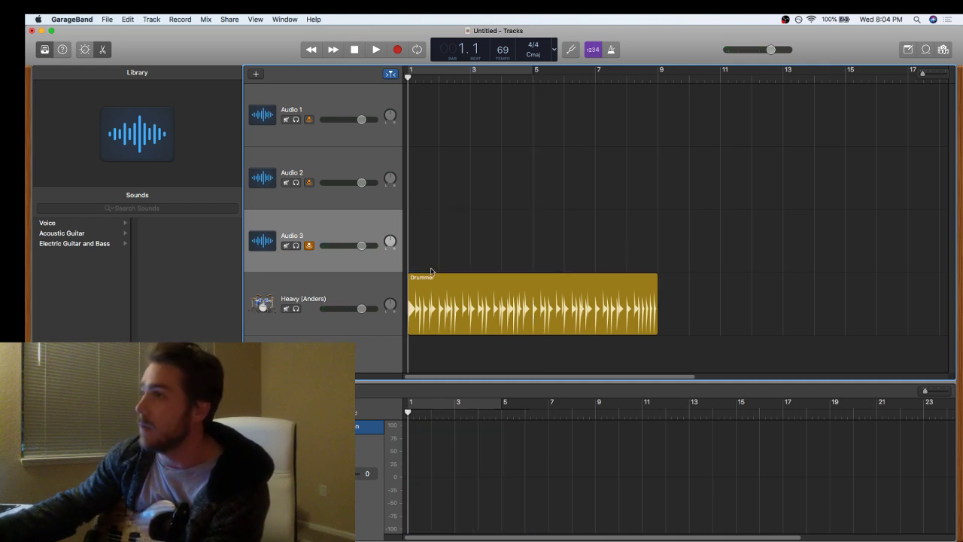
- Make the drummer region's beat slightly softer and simpler
left_click(491, 314)
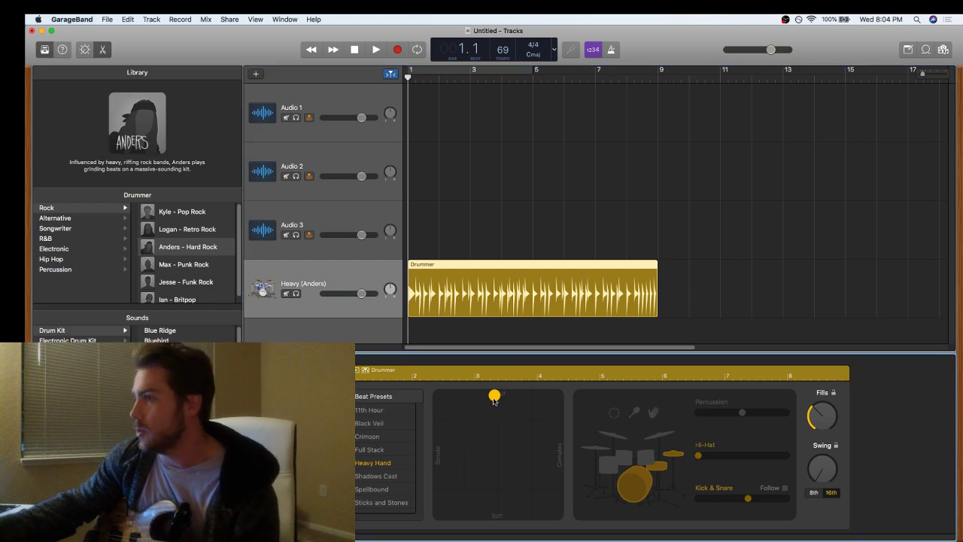
left_click_drag(479, 418, 488, 409)
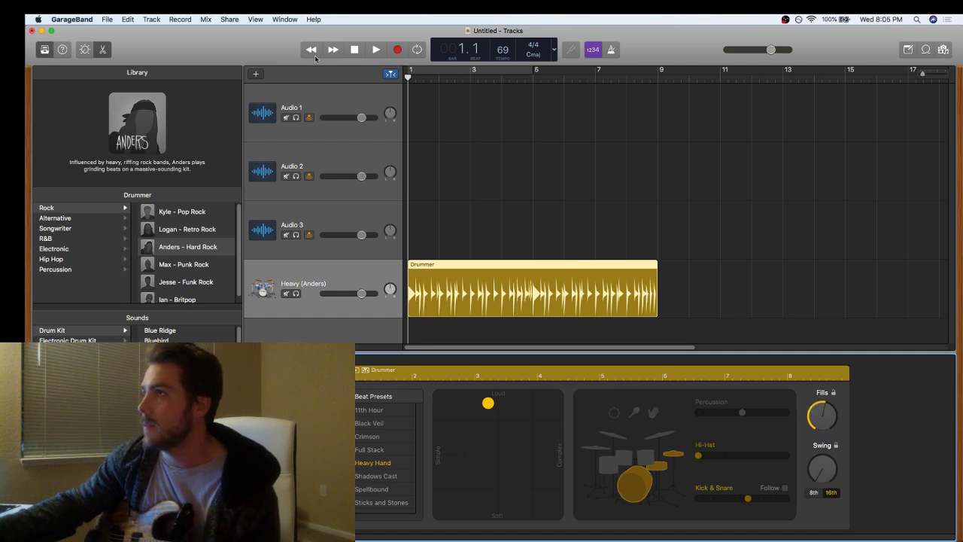
- Select the Audio 3 track for recording and set the project tempo to 135
left_click(397, 50)
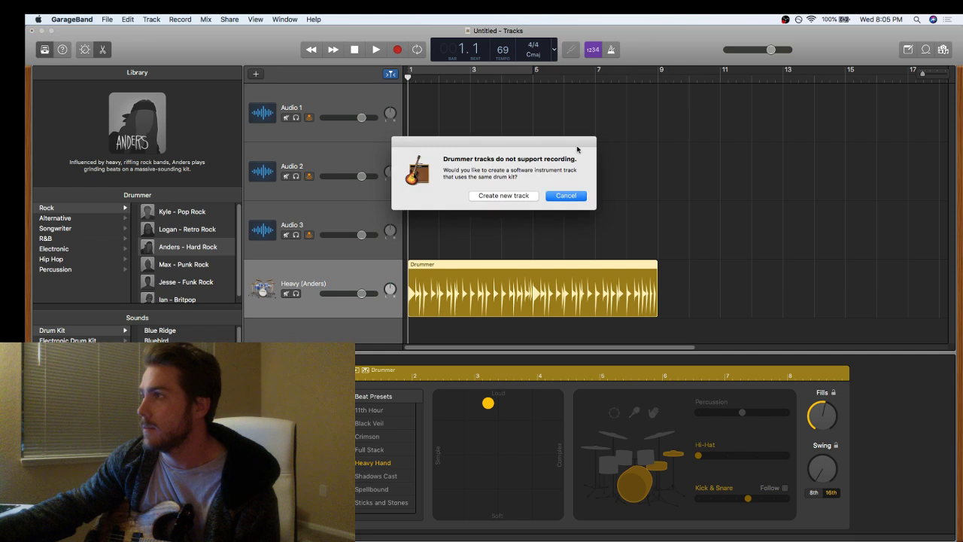
left_click(556, 196)
left_click(366, 213)
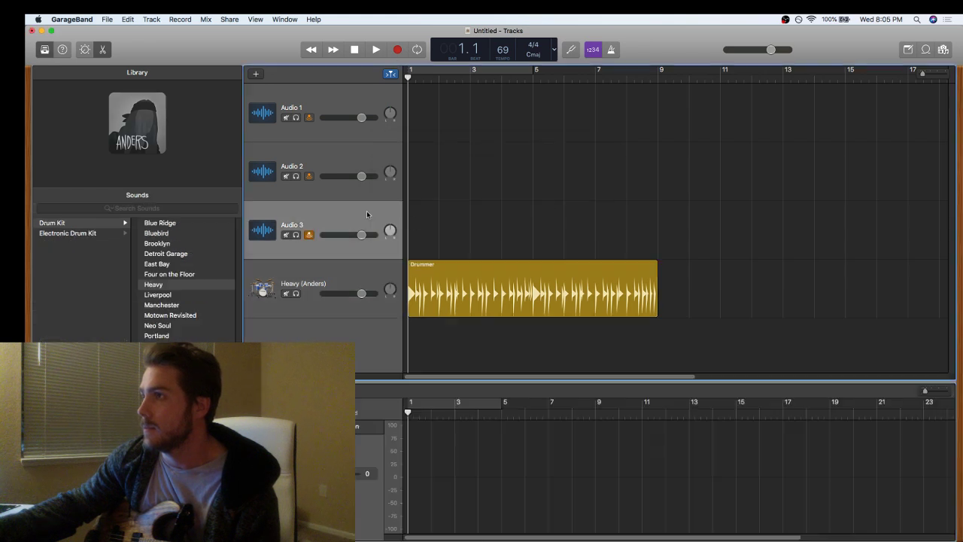
left_click_drag(501, 49, 500, 59)
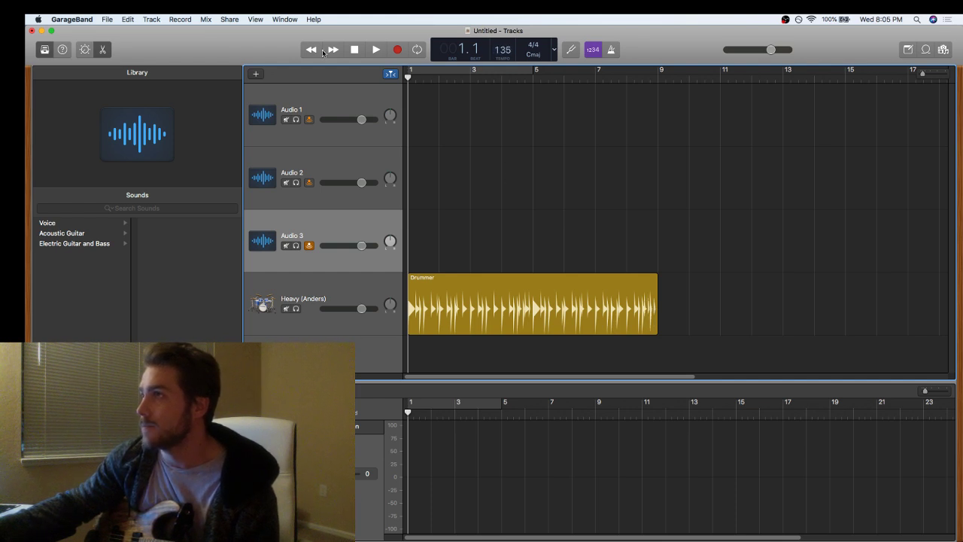
- Record another take on Audio 3 over the drums, then delete it and return the playhead to the start
left_click(399, 51)
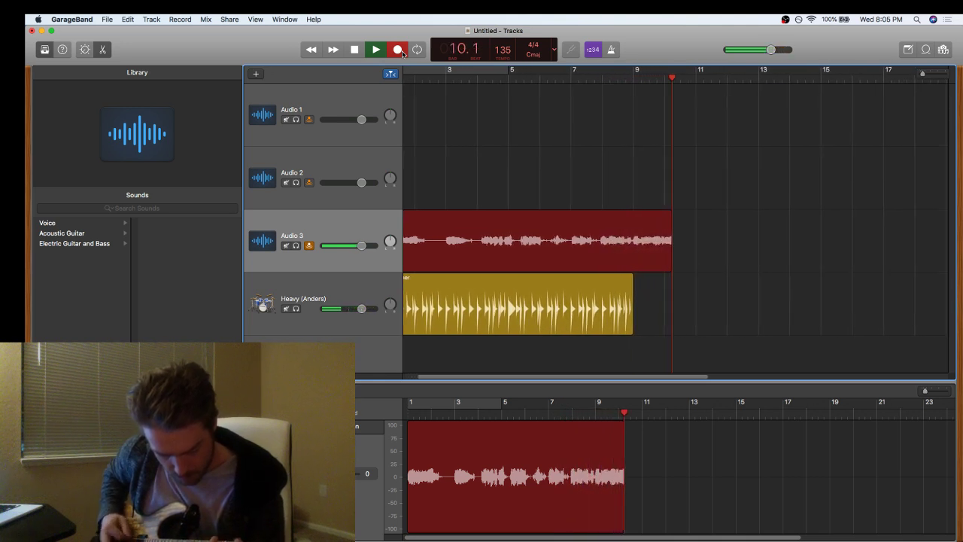
key("space")
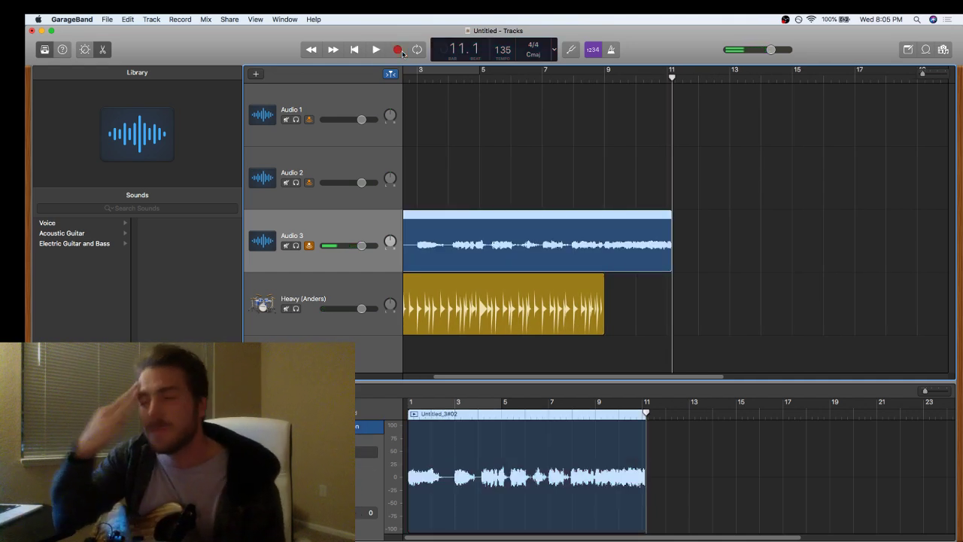
left_click(548, 238)
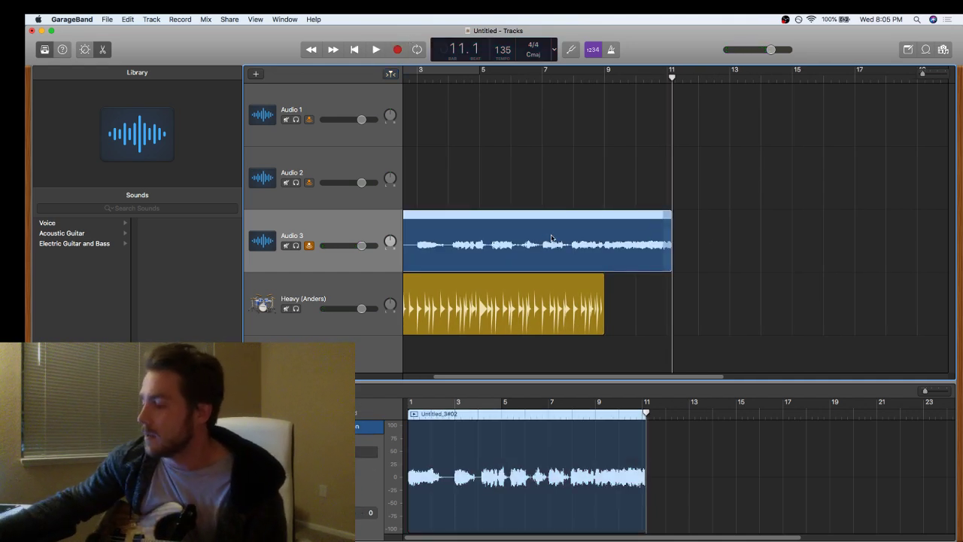
key("Delete")
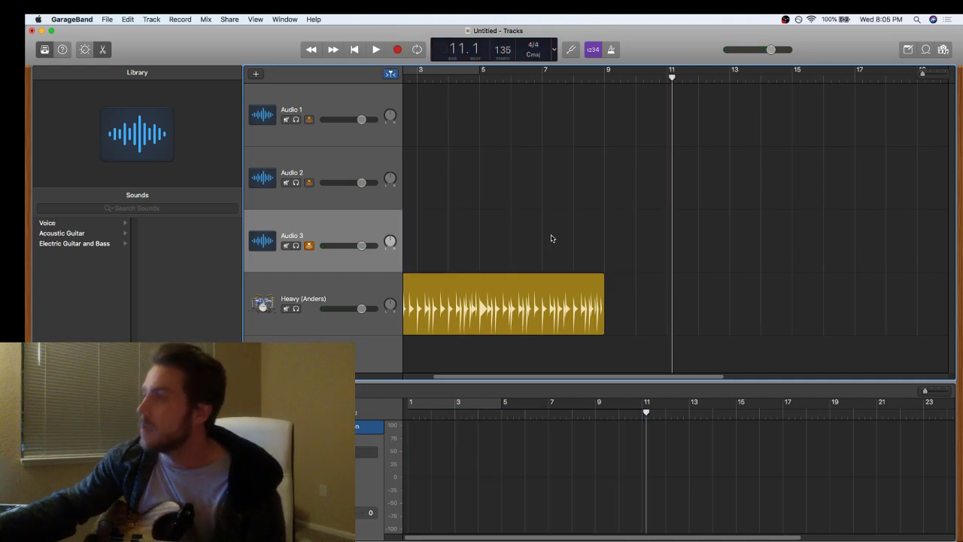
left_click(360, 55)
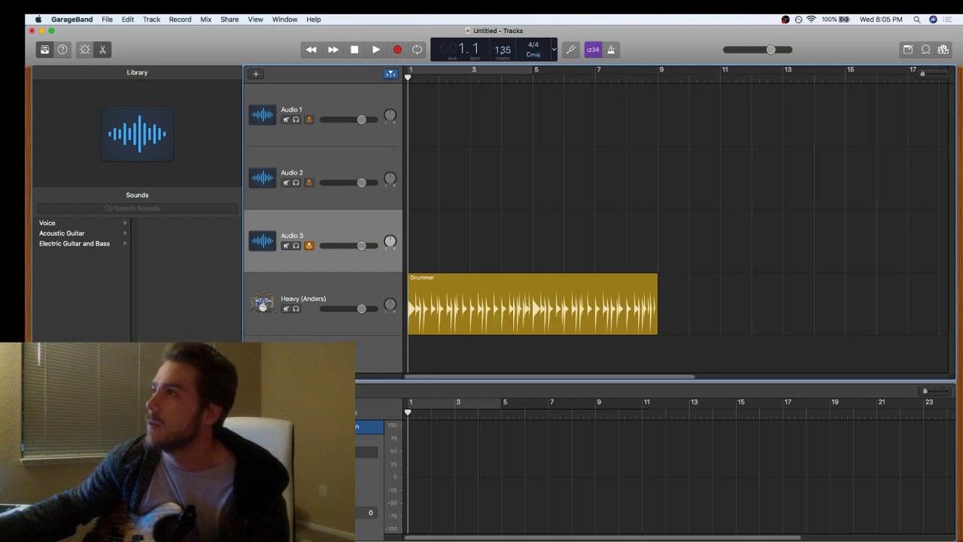
- Set the project tempo to 127, play the drums to check it, and return the playhead to the start
left_click(379, 52)
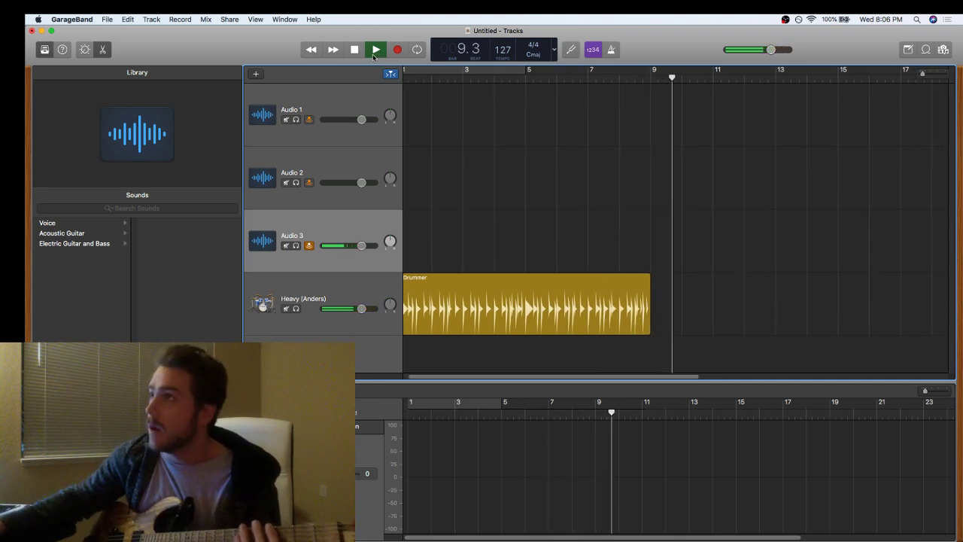
left_click(357, 50)
left_click(353, 52)
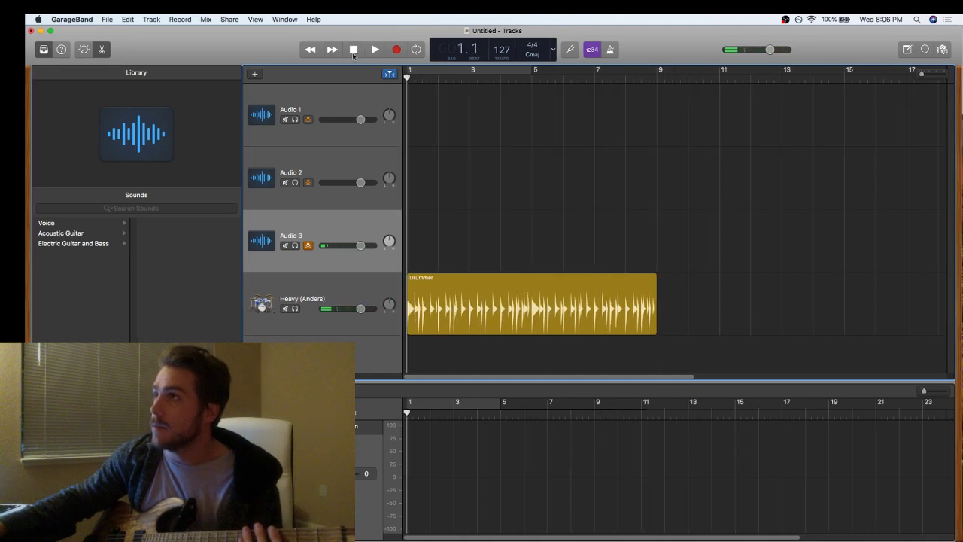
- Record a guitar take on Audio 3 over the drums and trim its end to bar 9, level with the drummer region
left_click(397, 50)
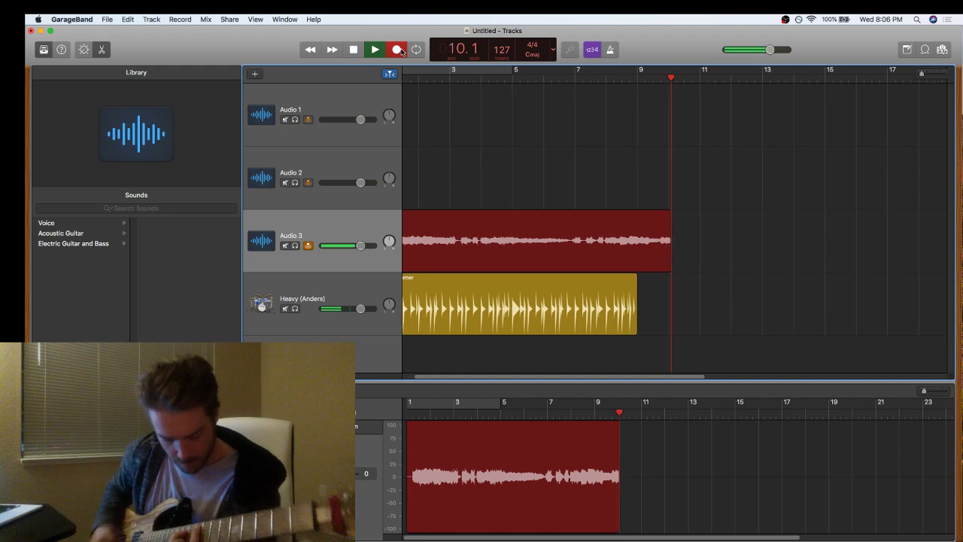
key("space")
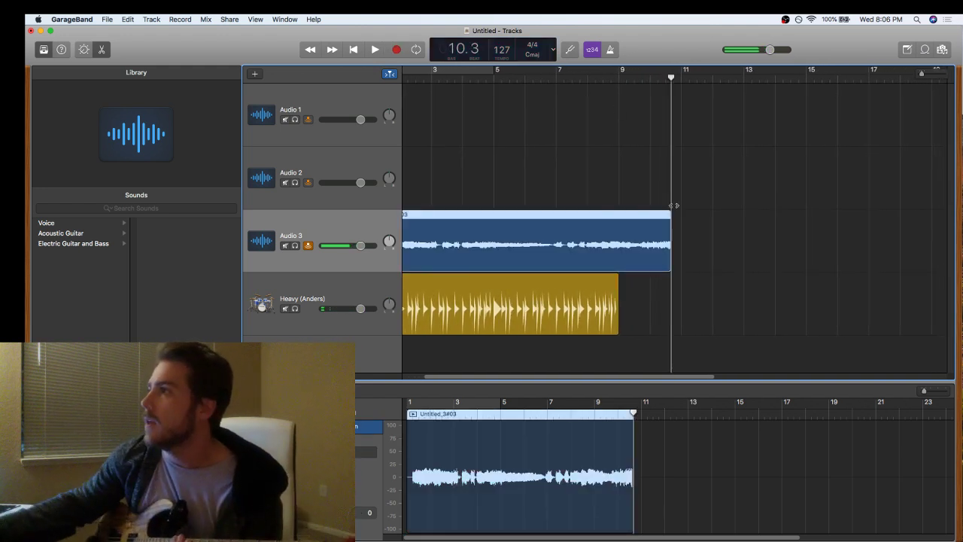
left_click_drag(639, 257, 619, 248)
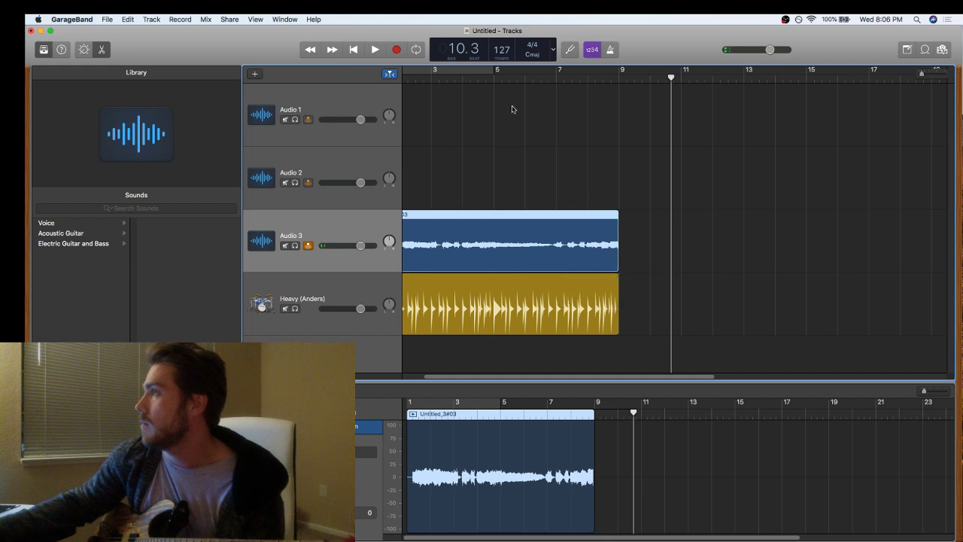
- Return the playhead to the start and select the Audio 2 track for recording
left_click(359, 55)
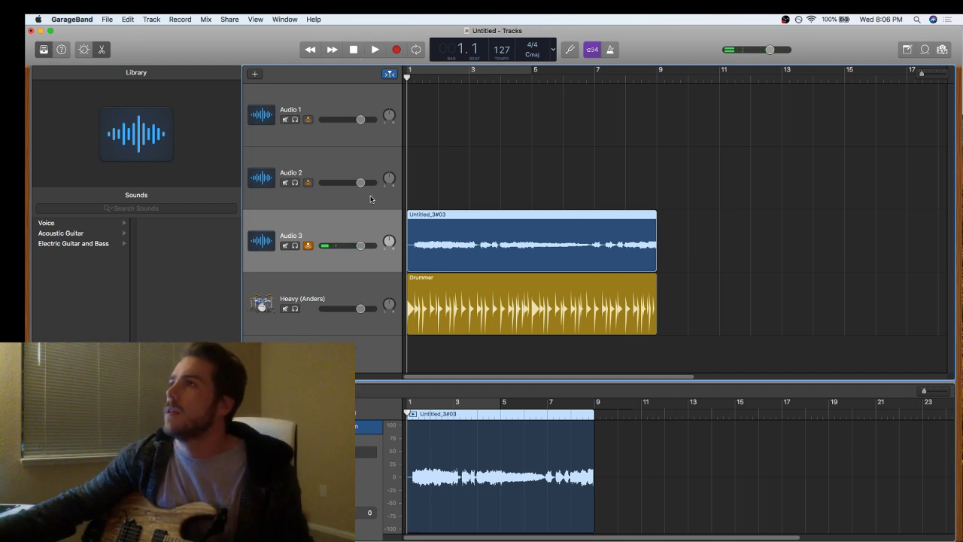
left_click(369, 196)
- Record several trial guitar takes on Audio 2 over the drums, returning the playhead to the start after each one
left_click(393, 49)
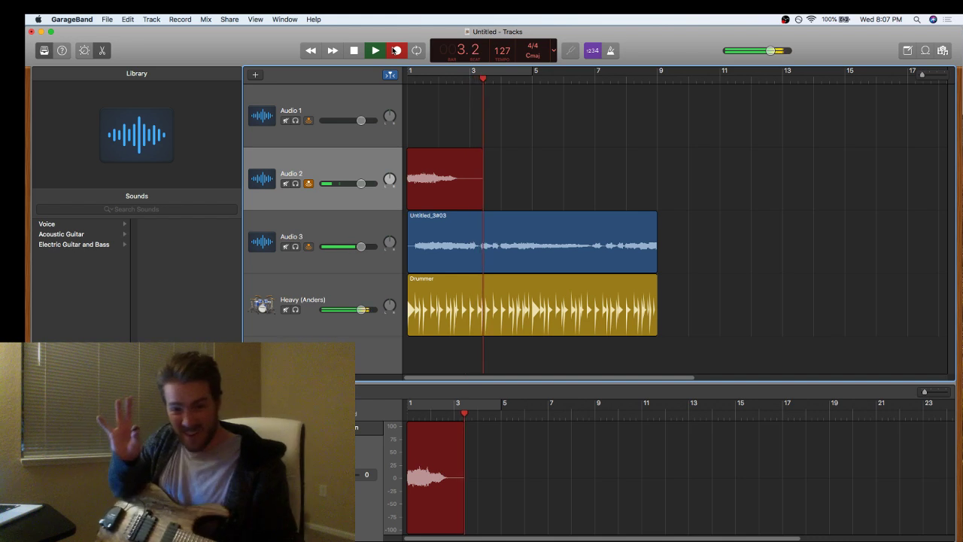
left_click(394, 50)
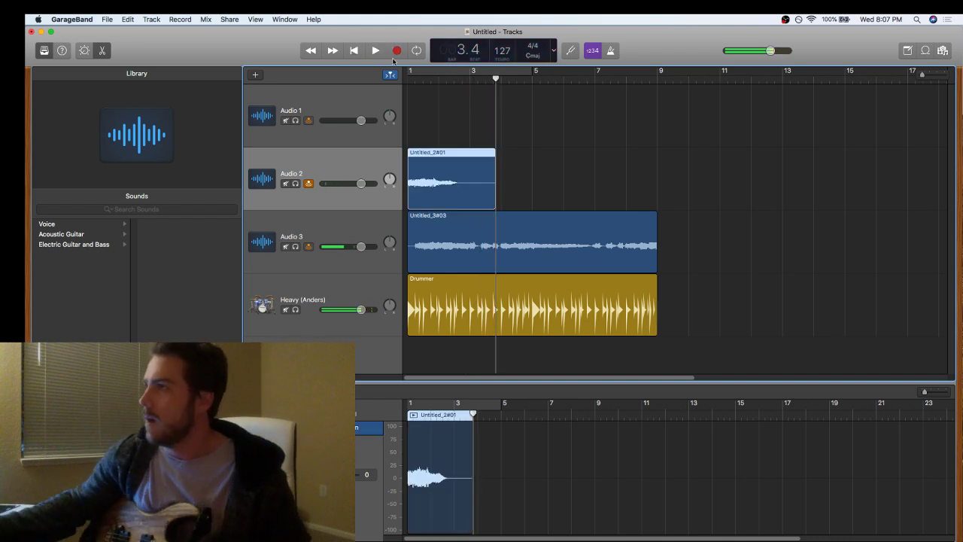
left_click(354, 53)
left_click(402, 54)
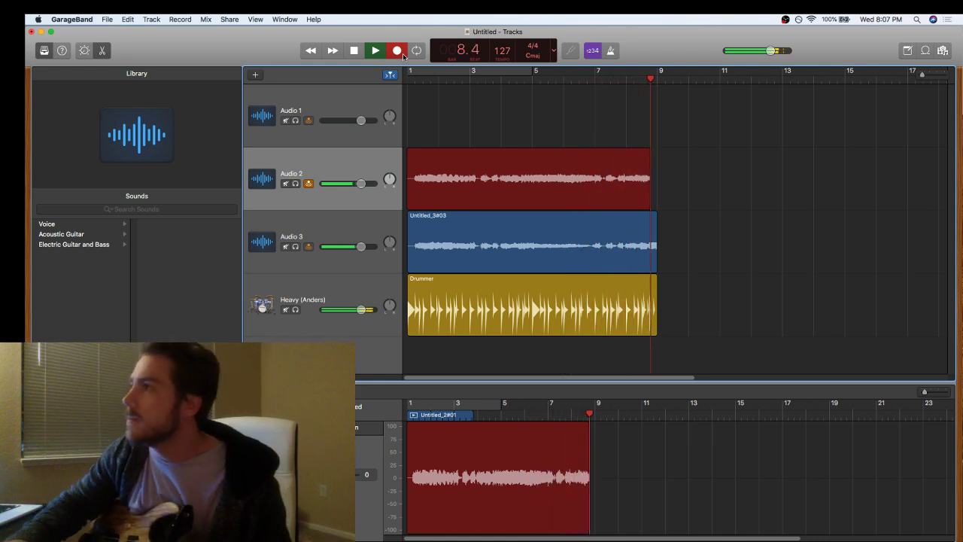
left_click(402, 54)
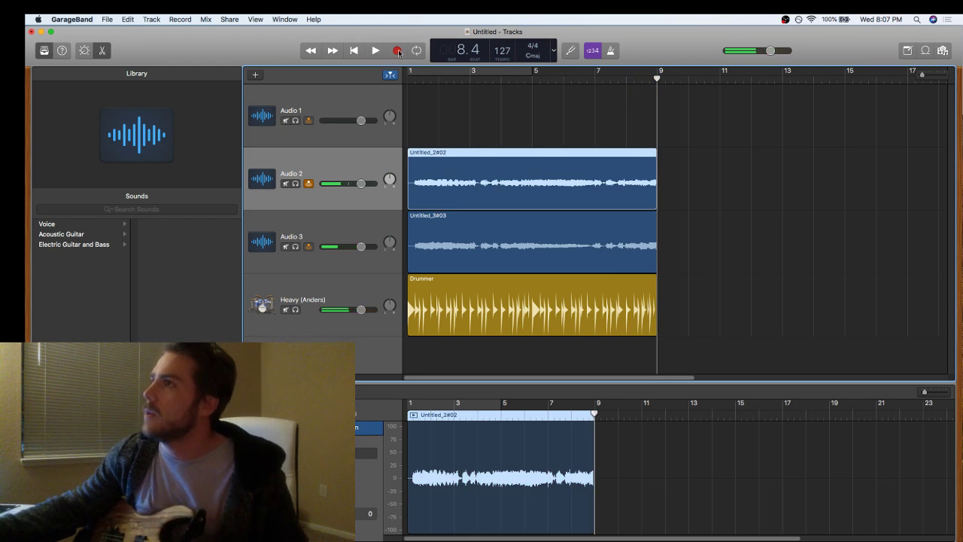
left_click(355, 50)
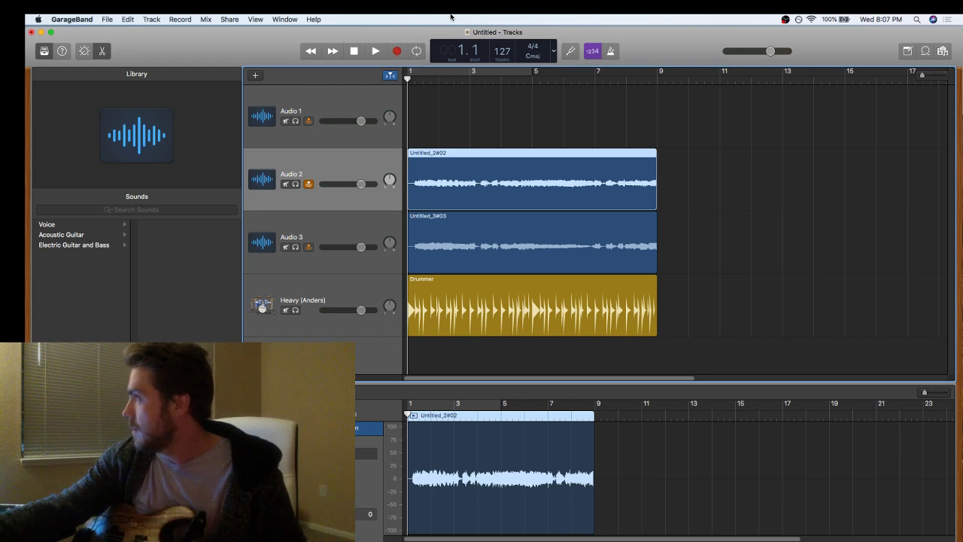
left_click(402, 52)
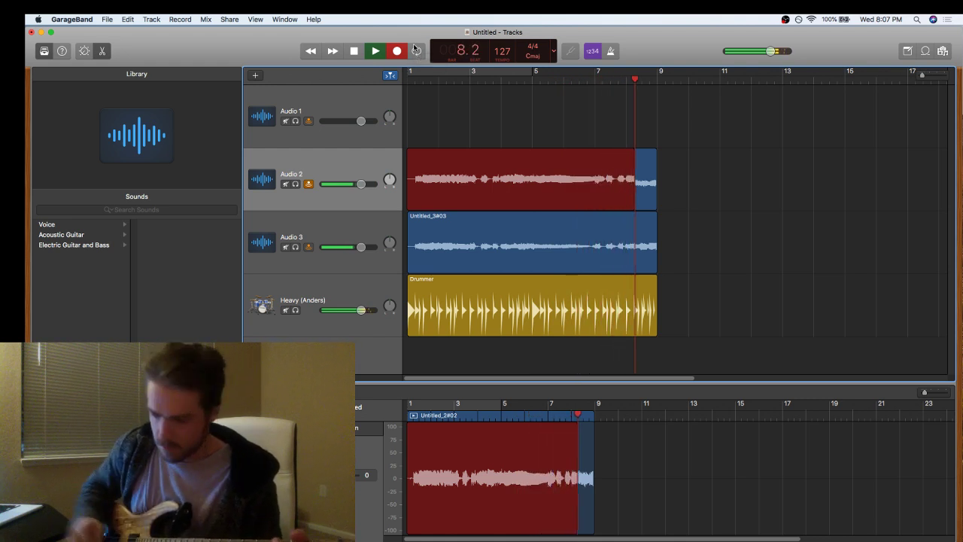
key("space")
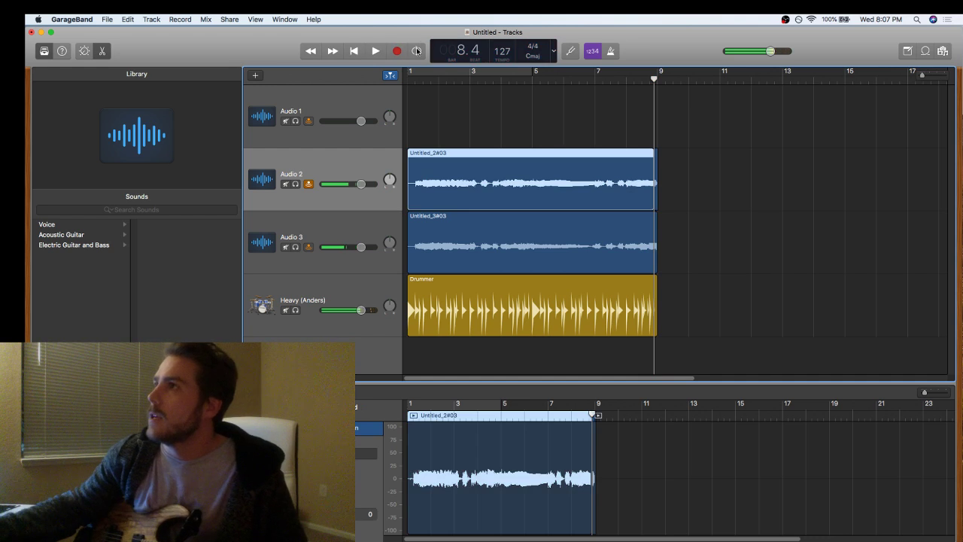
left_click(353, 53)
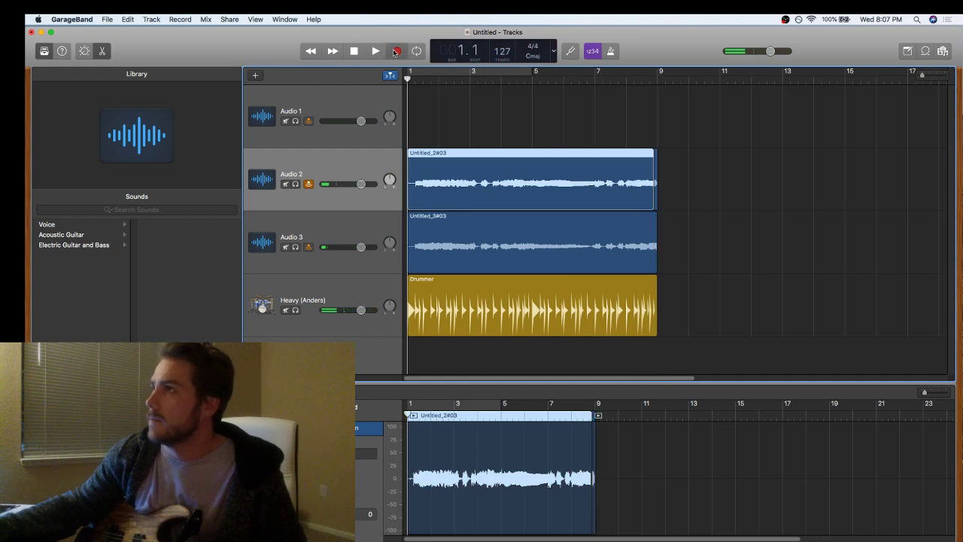
left_click(394, 52)
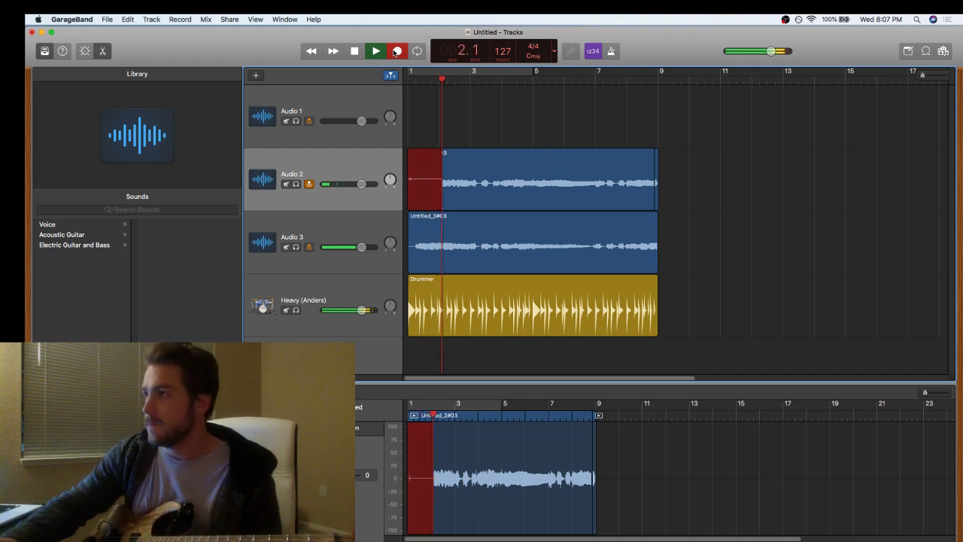
key("space")
left_click(354, 51)
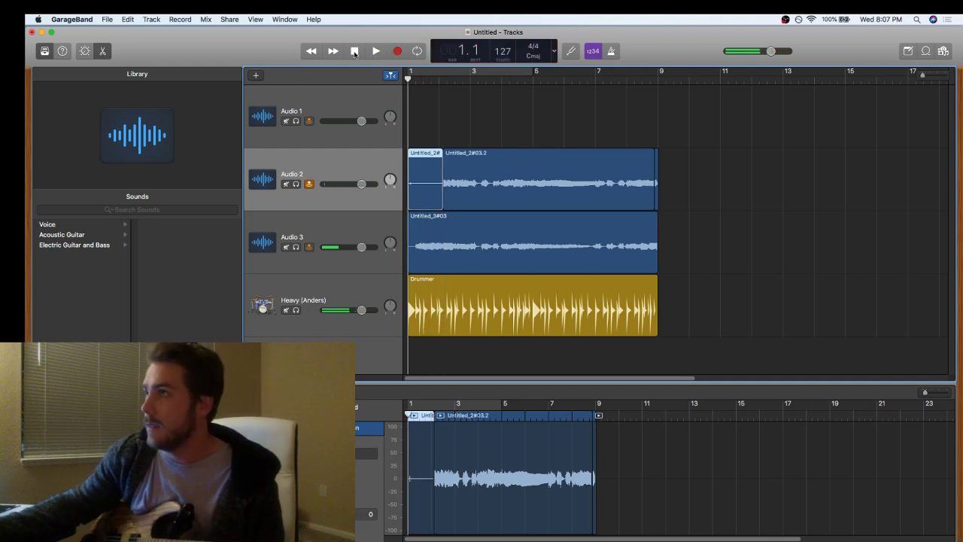
- Record a full guitar take on Audio 2 over the earlier ones and trim its end to bar 9
left_click(397, 51)
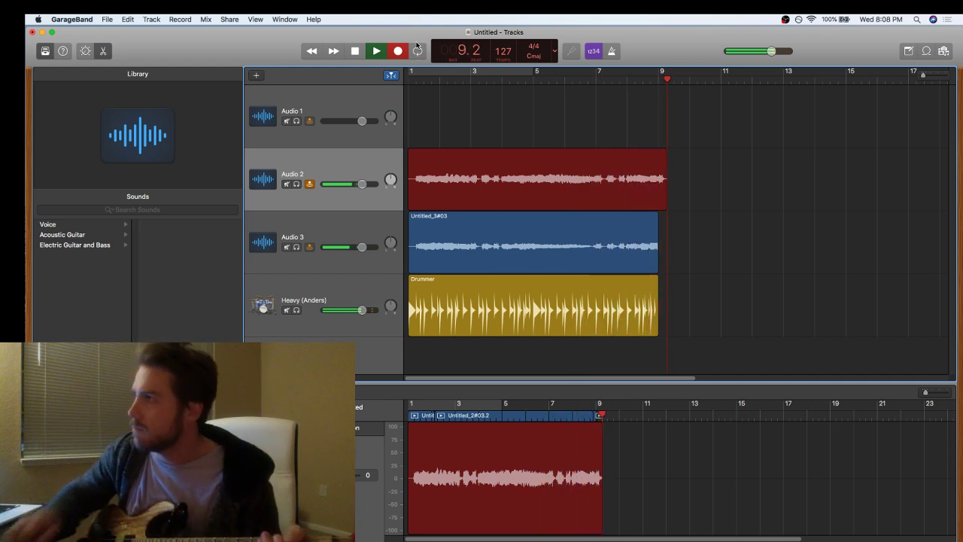
key("space")
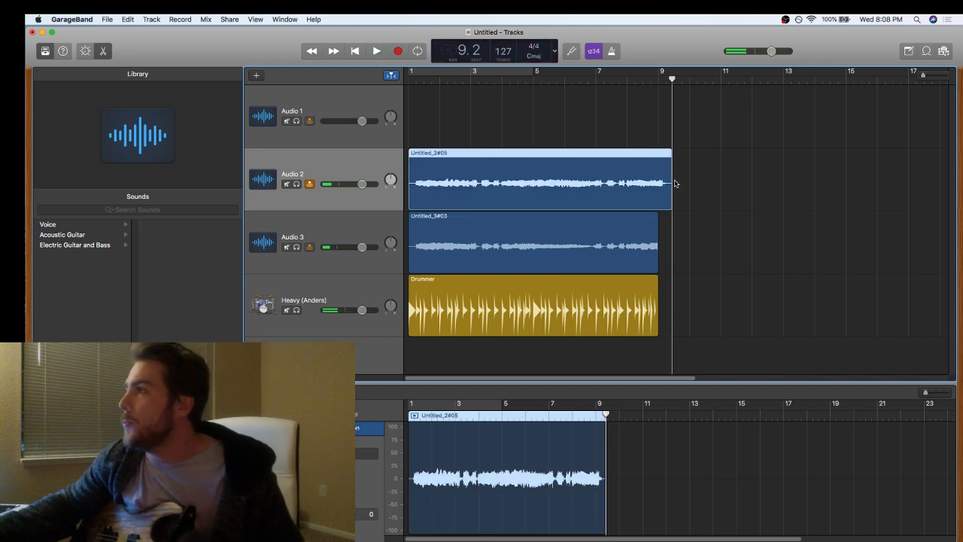
left_click_drag(666, 203, 653, 197)
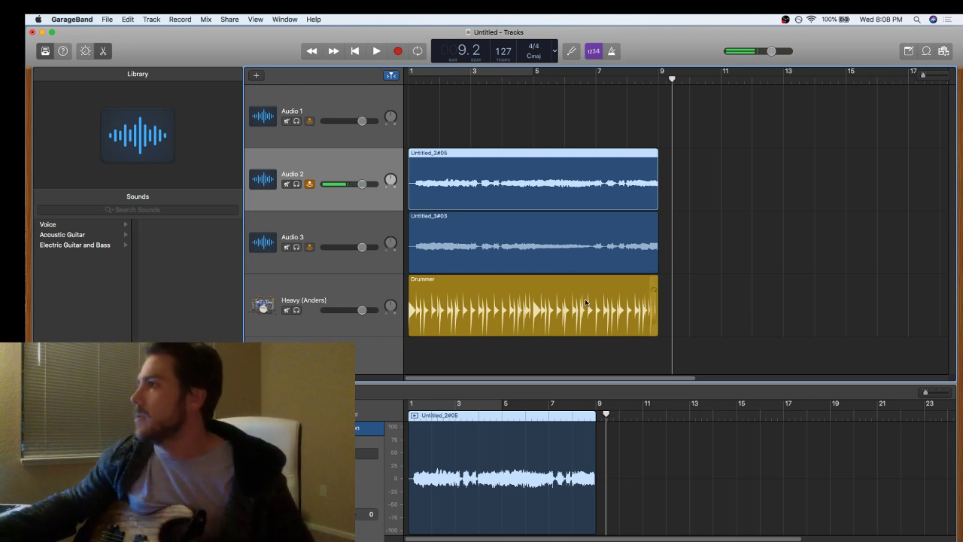
- Add a second drummer region from bar 9 to bar 17 and place the playhead at bar 9 with cycling off
left_click(664, 306)
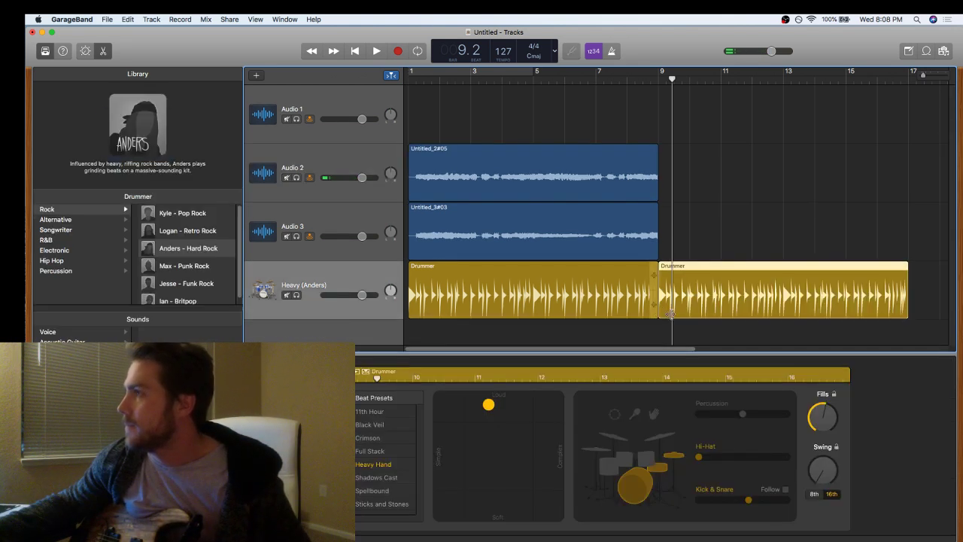
key("c")
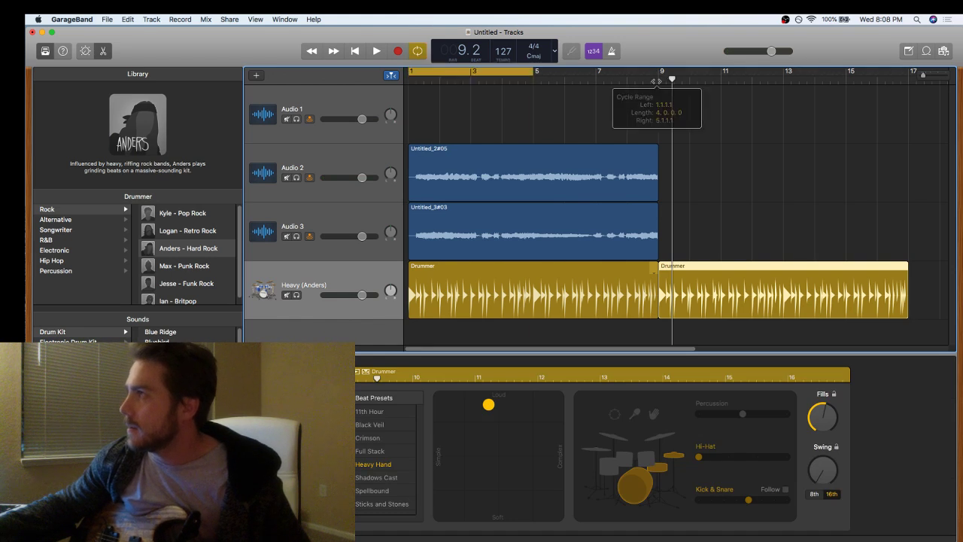
left_click(657, 78)
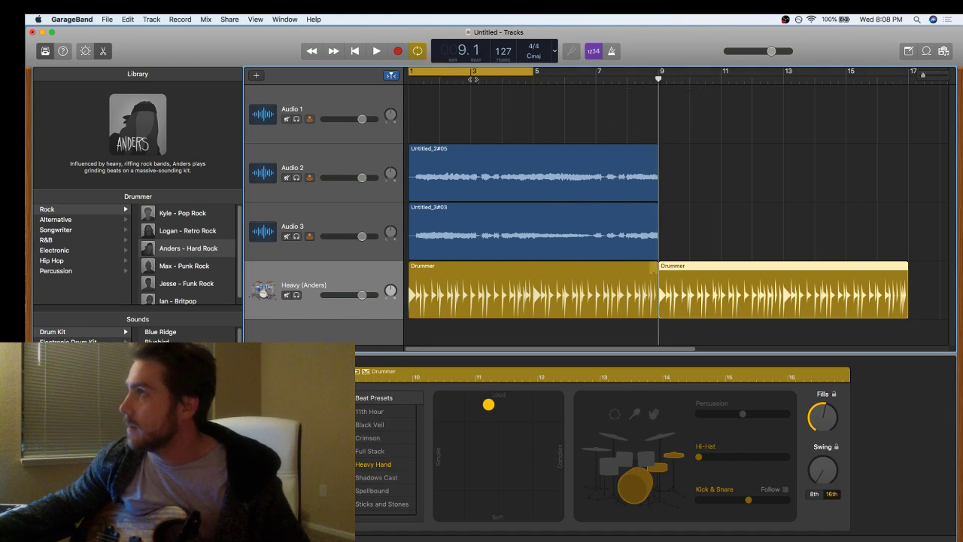
left_click(417, 53)
- Select Audio 1 for recording, with Audio 2 panned right and Audio 3 panned left, and return the playhead to the start
left_click(389, 92)
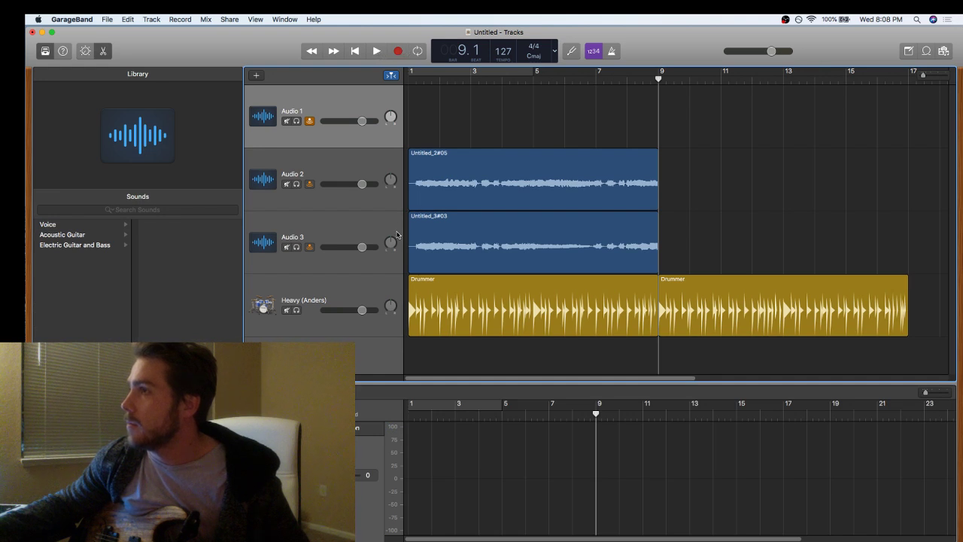
left_click(358, 57)
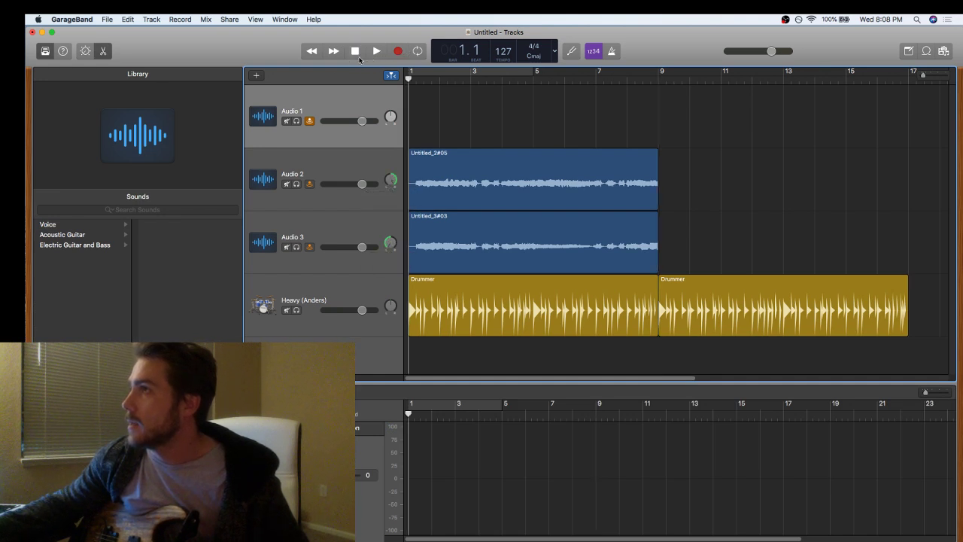
- Record a take on Audio 1 from the start through the second drummer region, then delete it
left_click(397, 52)
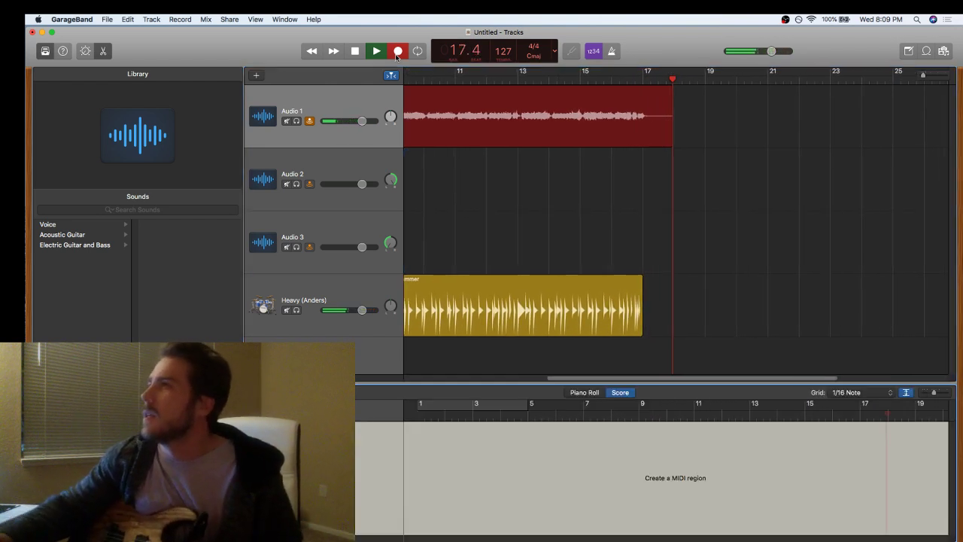
key("space")
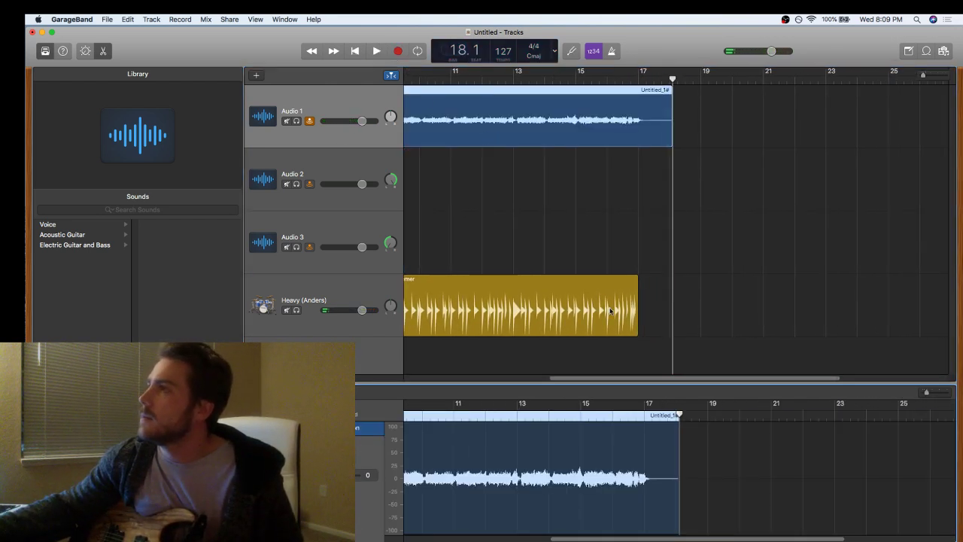
left_click_drag(706, 381, 622, 383)
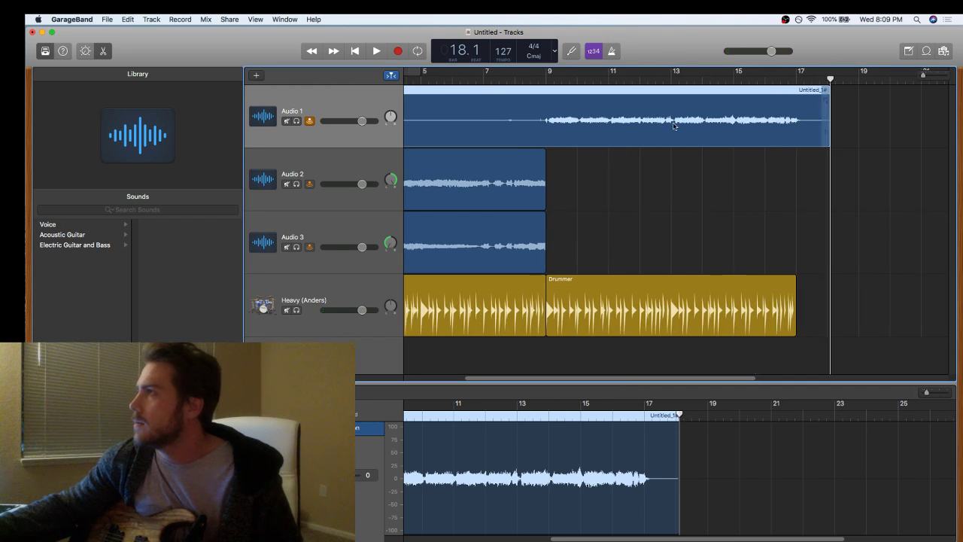
key("Delete")
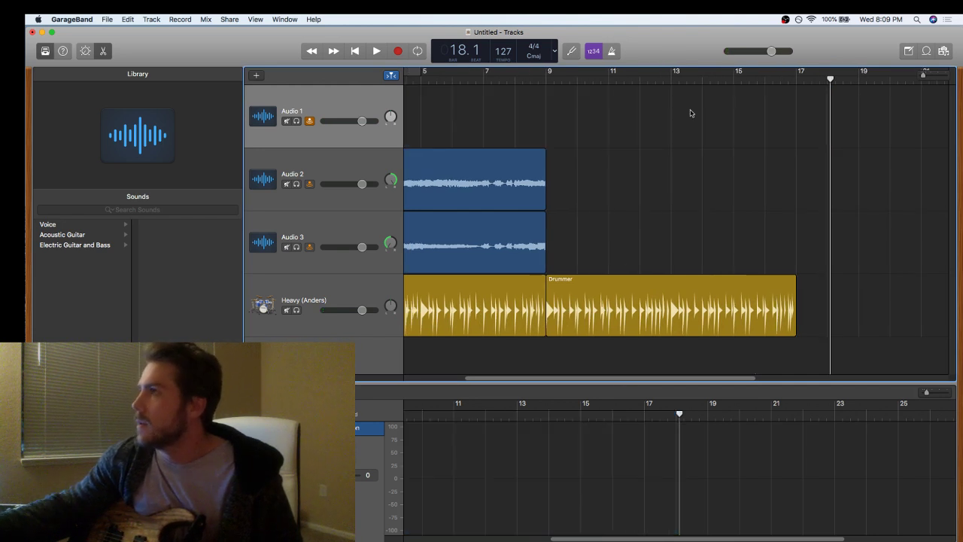
- Record a guitar take on Audio 1 starting at bar 9, stopping just past bar 17
left_click(546, 88)
left_click(405, 58)
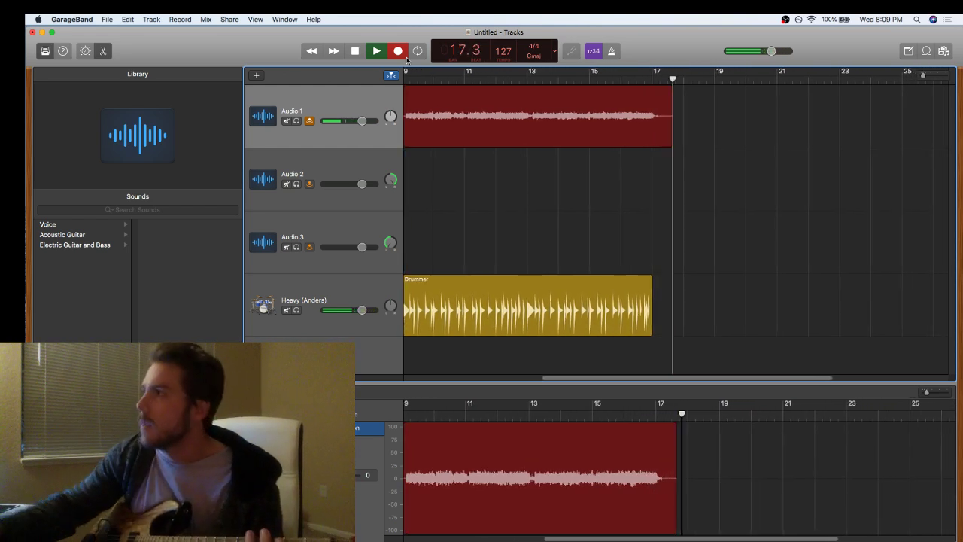
key("space")
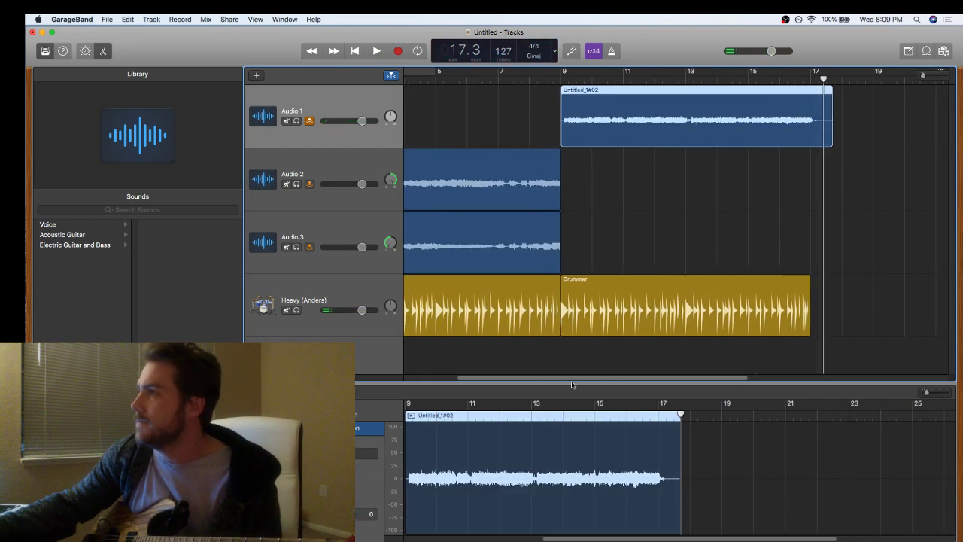
- Record a replacement guitar take on Audio 1 from bar 9, then move it to Audio 3 so it starts at bar 9
left_click(566, 80)
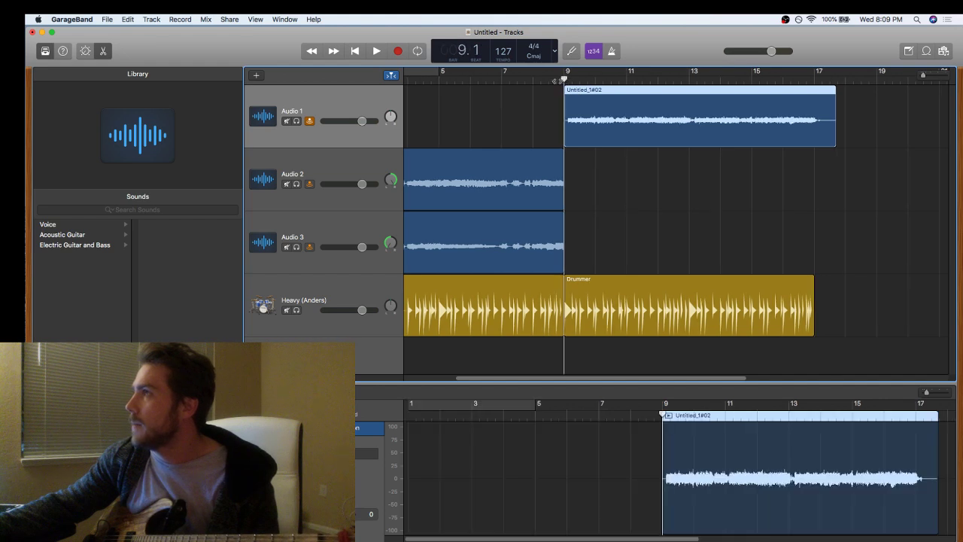
left_click(398, 51)
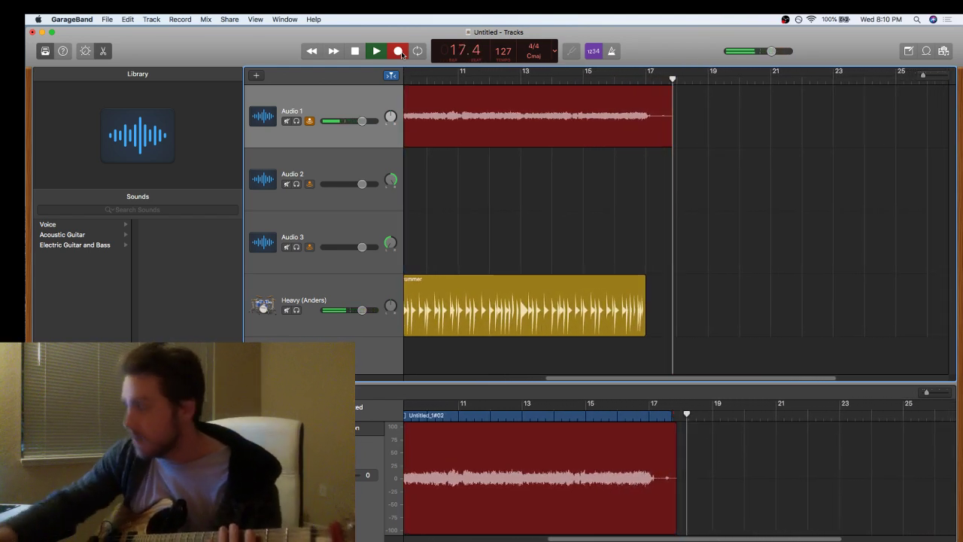
left_click(401, 52)
left_click_drag(418, 270, 449, 268)
left_click_drag(565, 378, 510, 378)
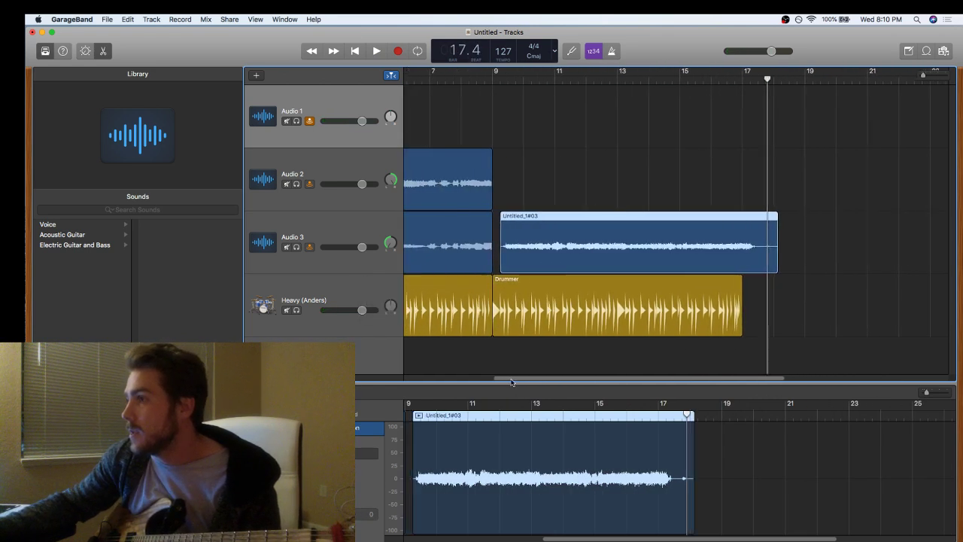
left_click_drag(567, 253, 553, 258)
- Record a guitar take on Audio 1 from bar 9 to just past bar 18
left_click(500, 78)
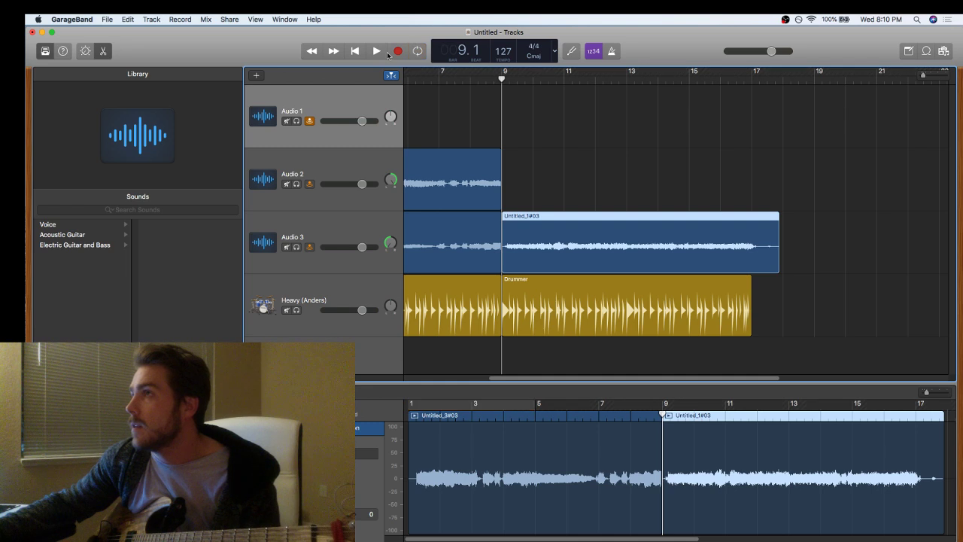
left_click(391, 53)
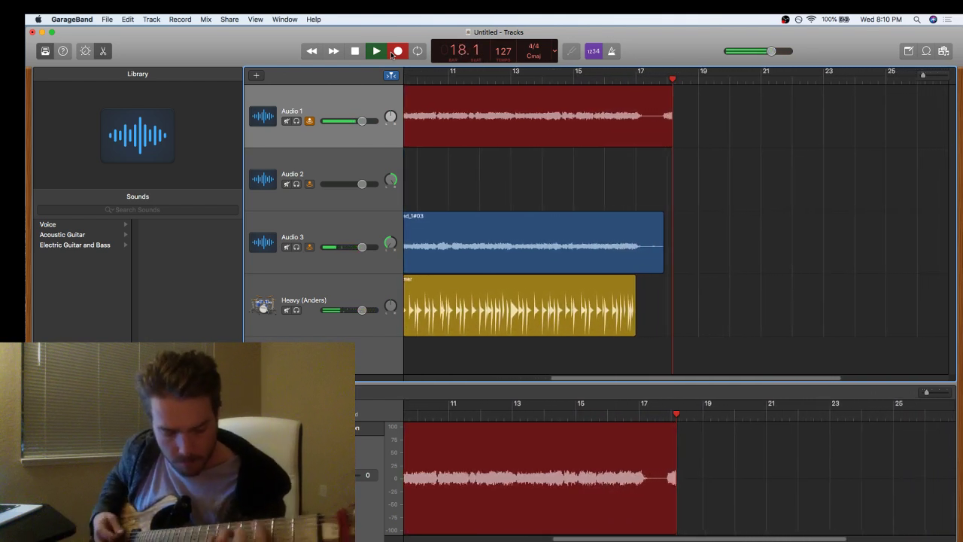
left_click(391, 53)
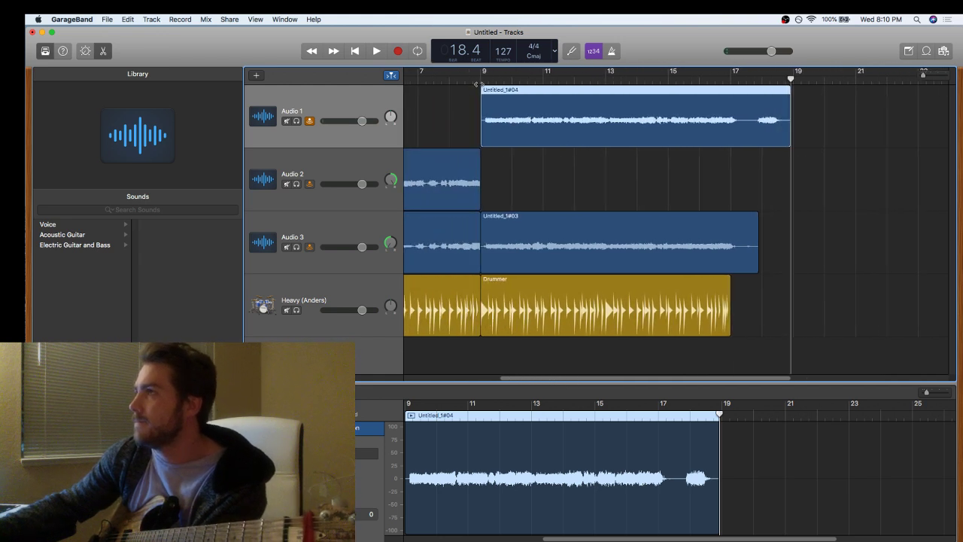
- Record a new take over the existing Audio 1 region from bar 9 to just past bar 17
left_click(481, 80)
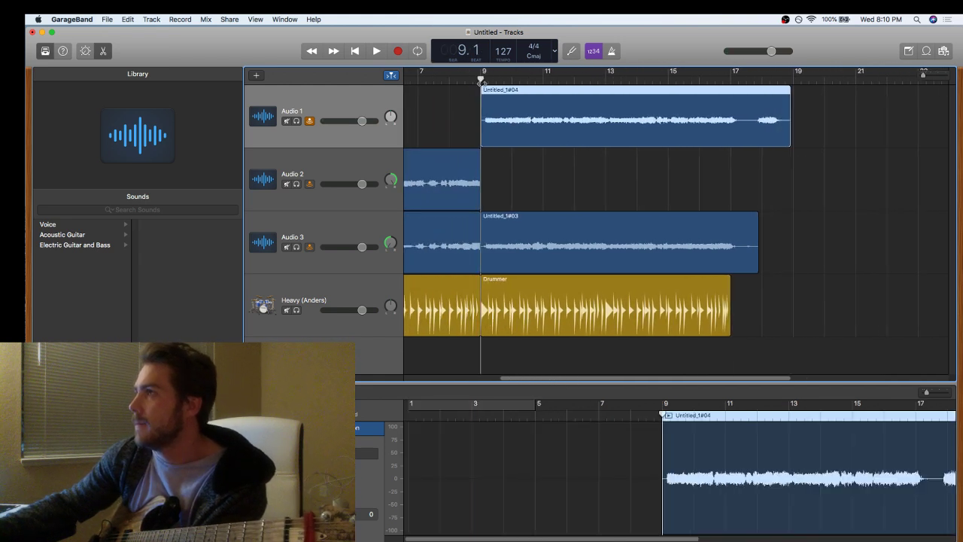
left_click(398, 52)
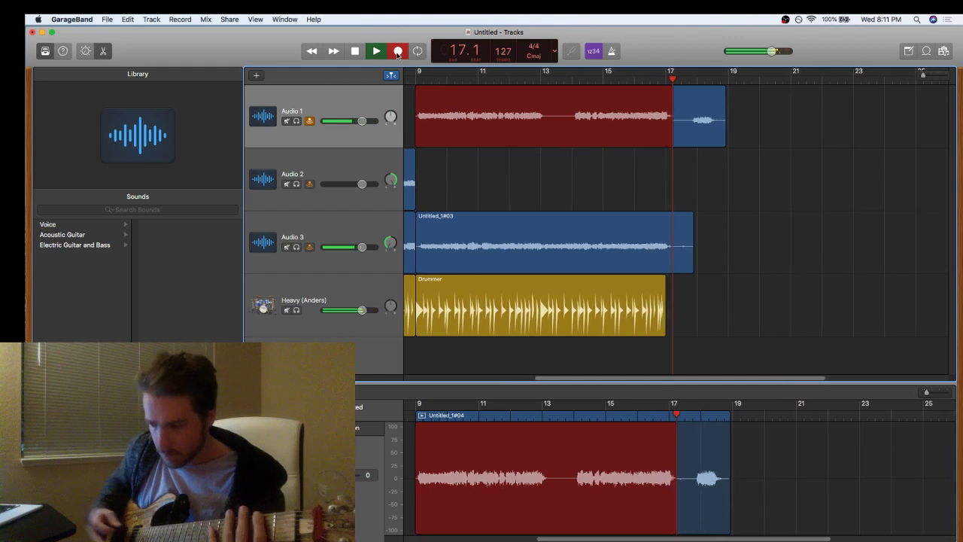
left_click(398, 52)
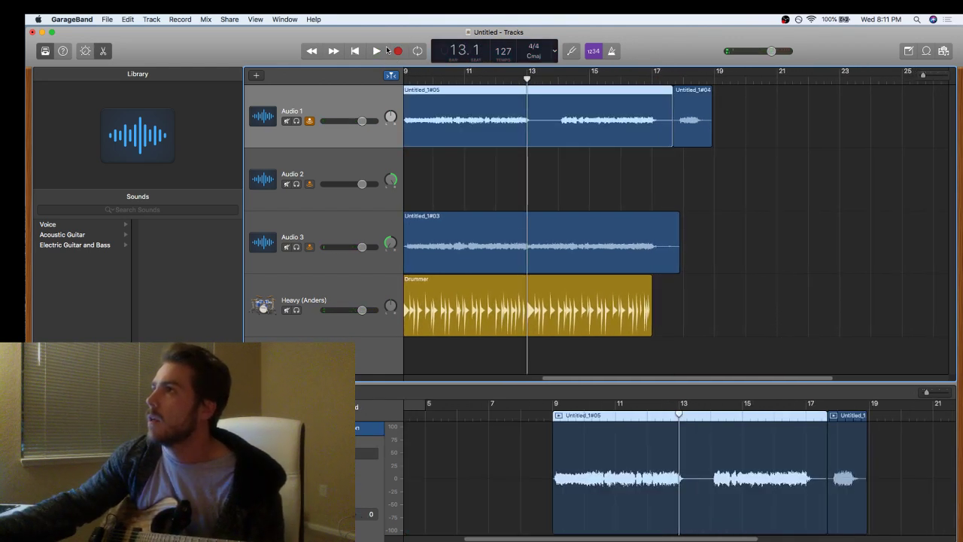
- Re-record Audio 1 from bar 13 to just past bar 17, then delete all of the track's regions
left_click(397, 51)
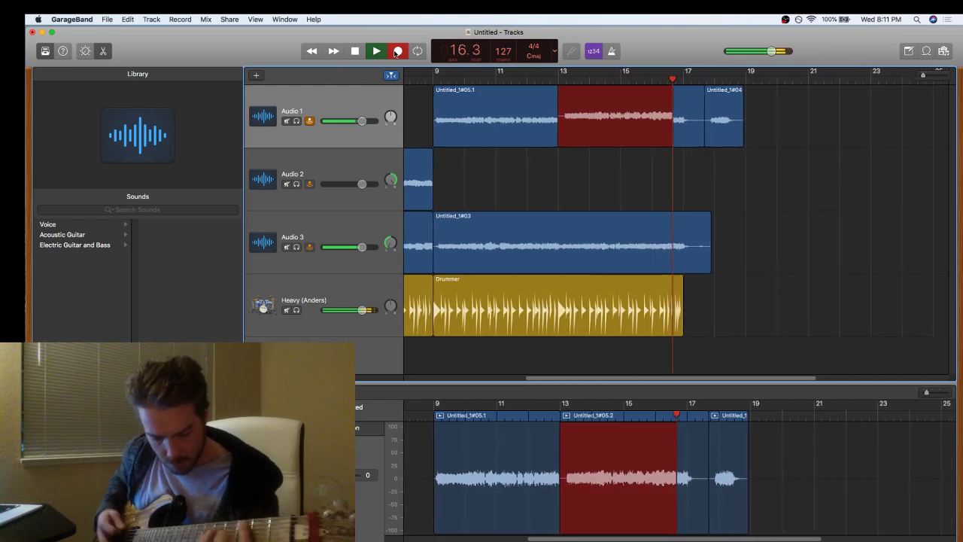
left_click(395, 53)
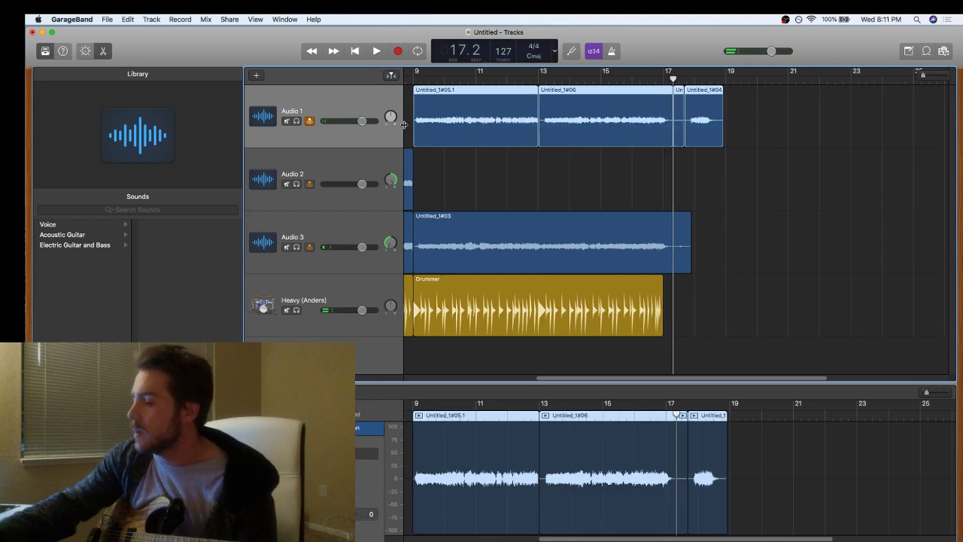
key("Delete")
- Record a fresh guitar take on Audio 1 from bar 9, stopping just past bar 17
left_click(412, 78)
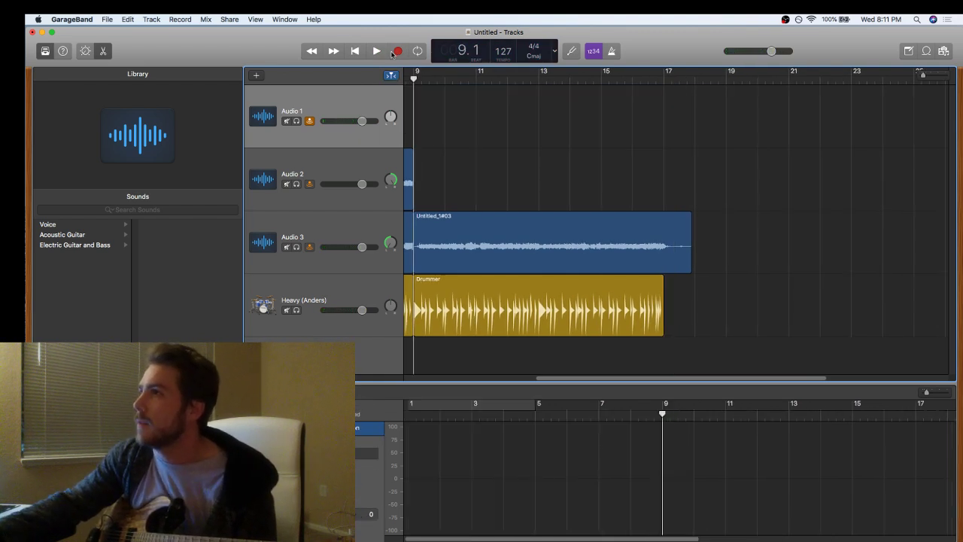
left_click(393, 52)
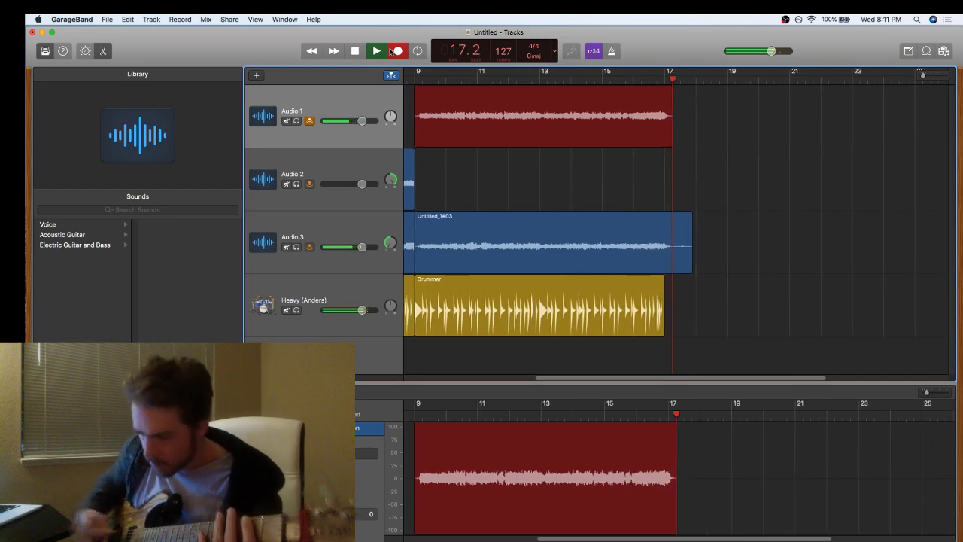
left_click(391, 51)
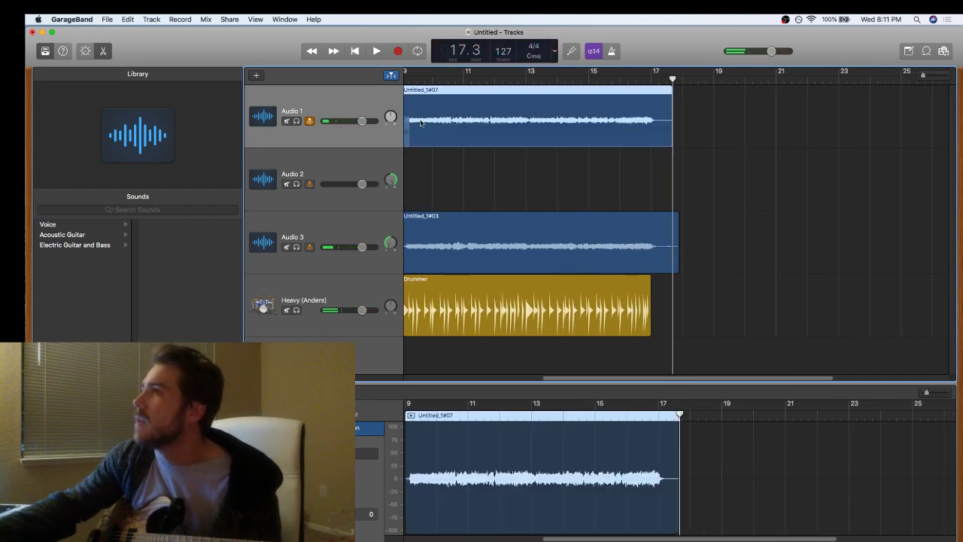
- Move the new take from Audio 1 to Audio 2 so that it starts at bar 9
left_click(434, 156)
left_click_drag(433, 146, 437, 185)
scroll(579, 284, "left", 5)
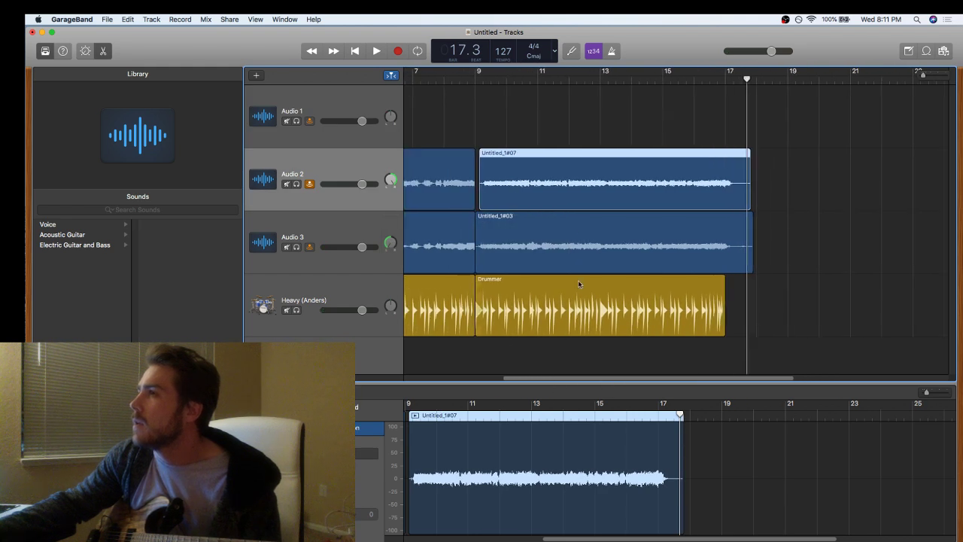
left_click_drag(555, 178, 552, 183)
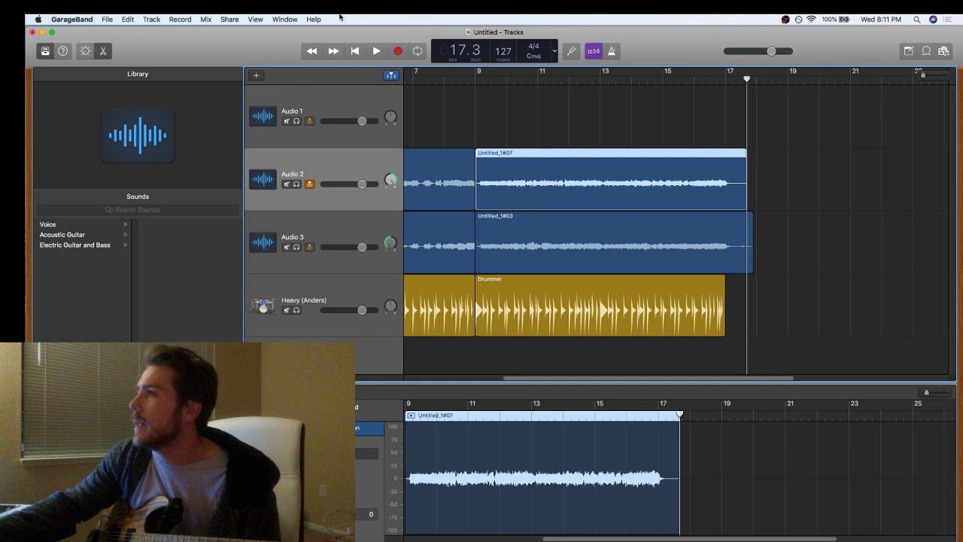
- Play the song from the start to bar 17, then add another drummer region after the last one
left_click(359, 57)
left_click(375, 58)
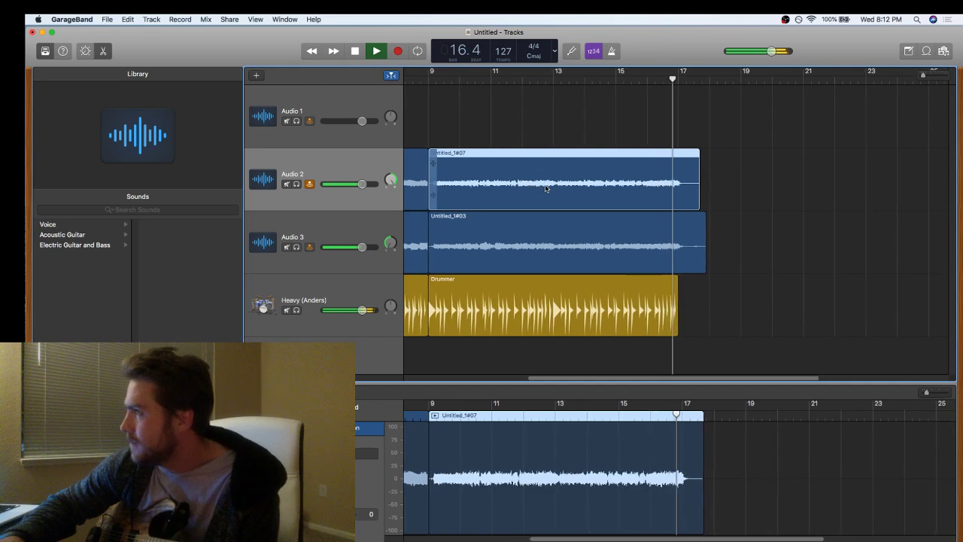
key("space")
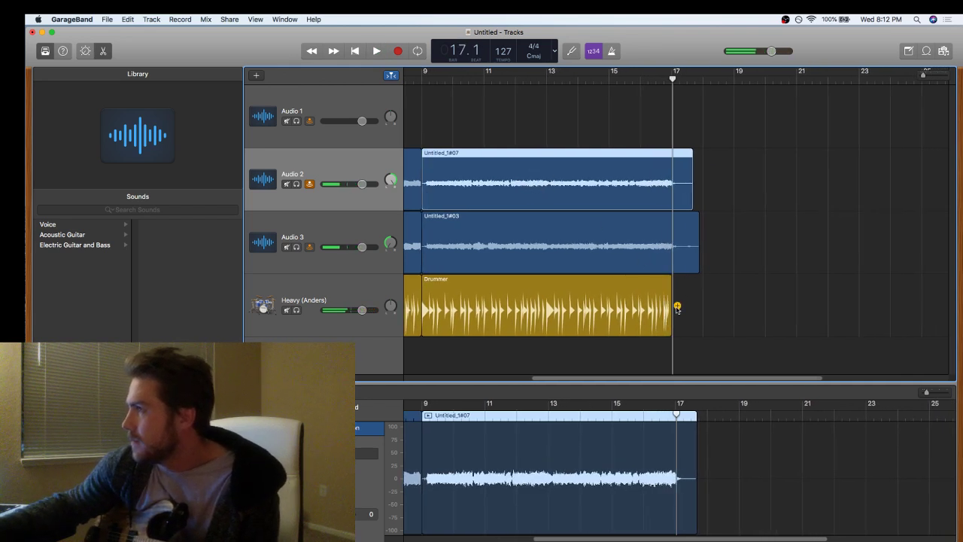
left_click(677, 307)
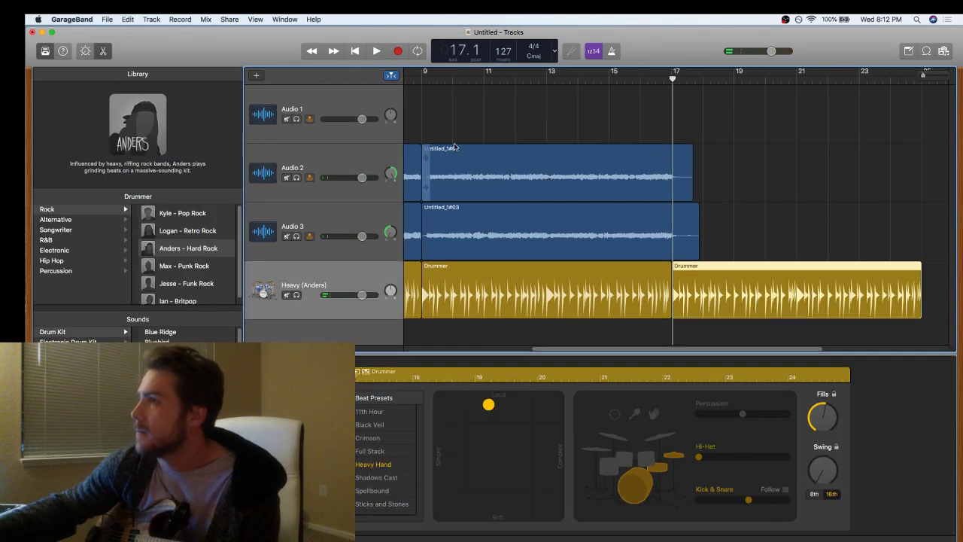
- Record a take on Audio 1 from bar 17 to past bar 26, then delete it
left_click(385, 104)
left_click(398, 51)
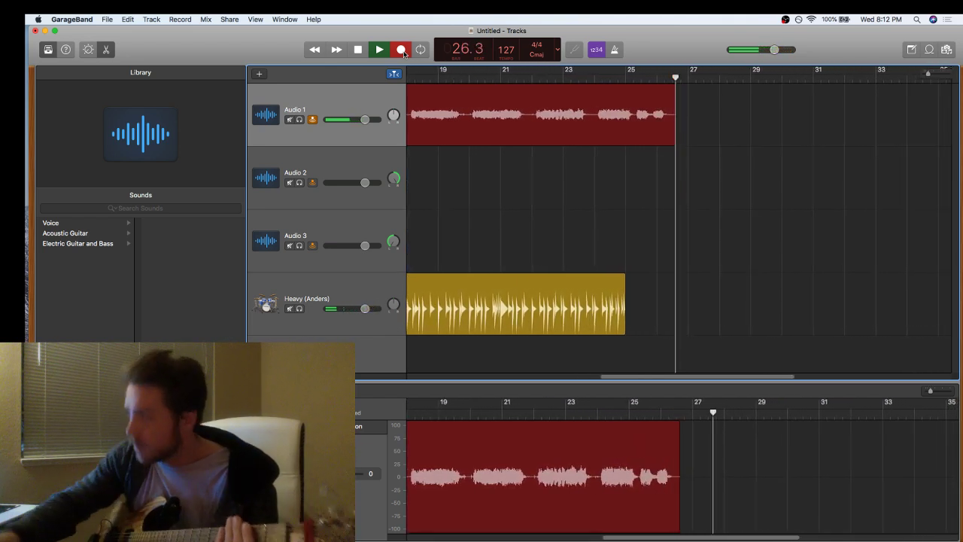
key("space")
left_click_drag(627, 378, 558, 374)
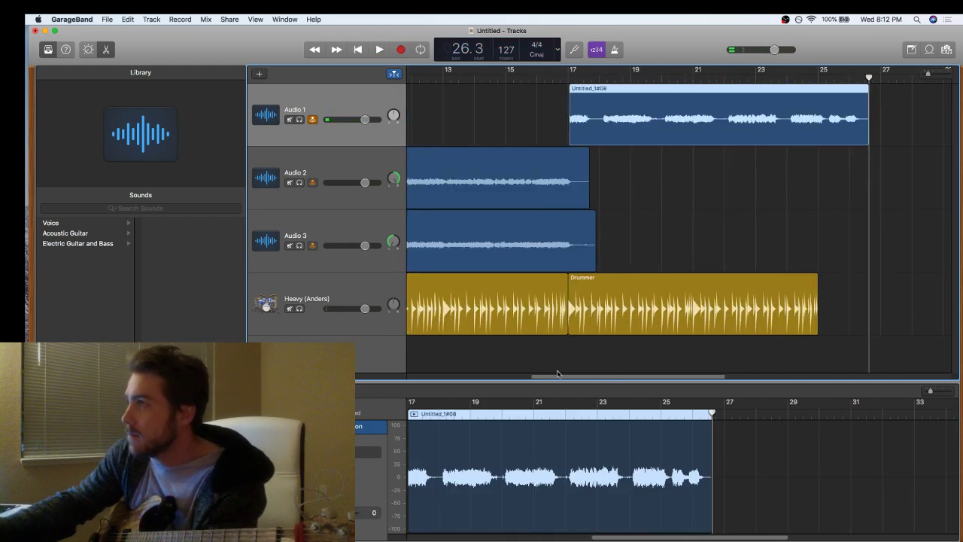
key("Delete")
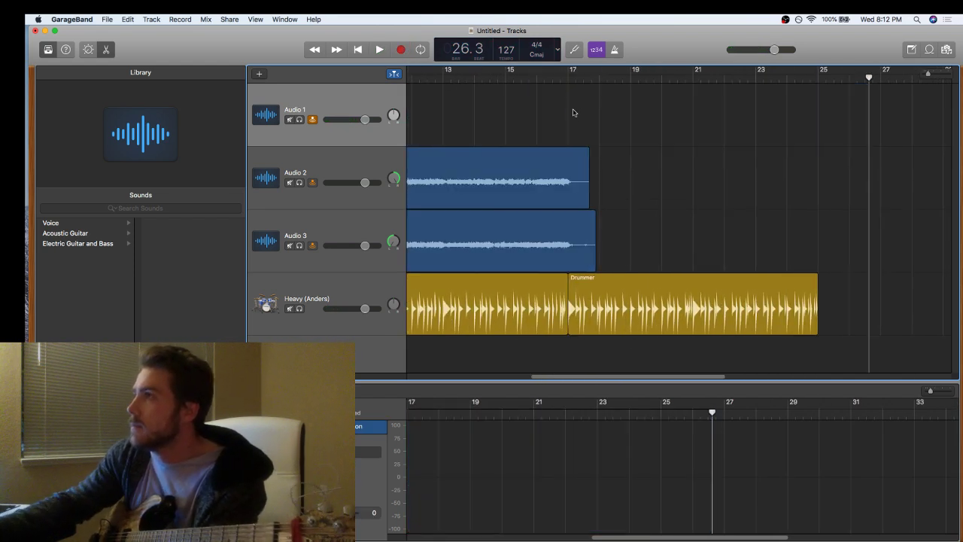
- Record another take on Audio 1 from bar 17 to past bar 23, then delete it
left_click(565, 78)
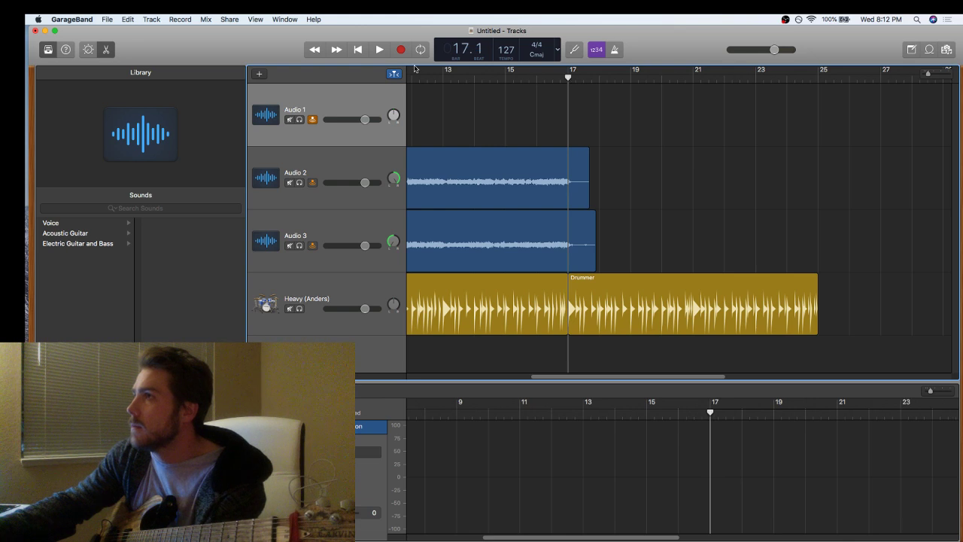
left_click(404, 53)
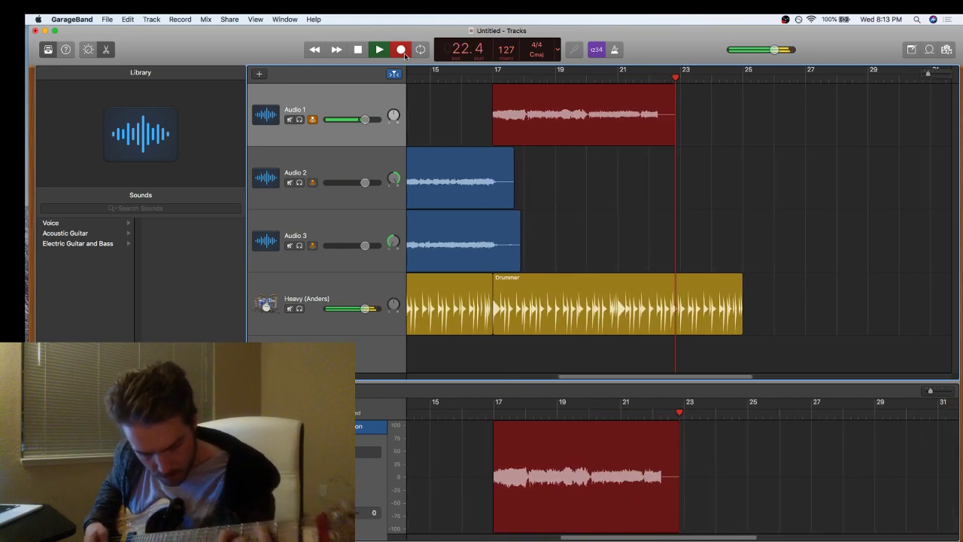
key("space")
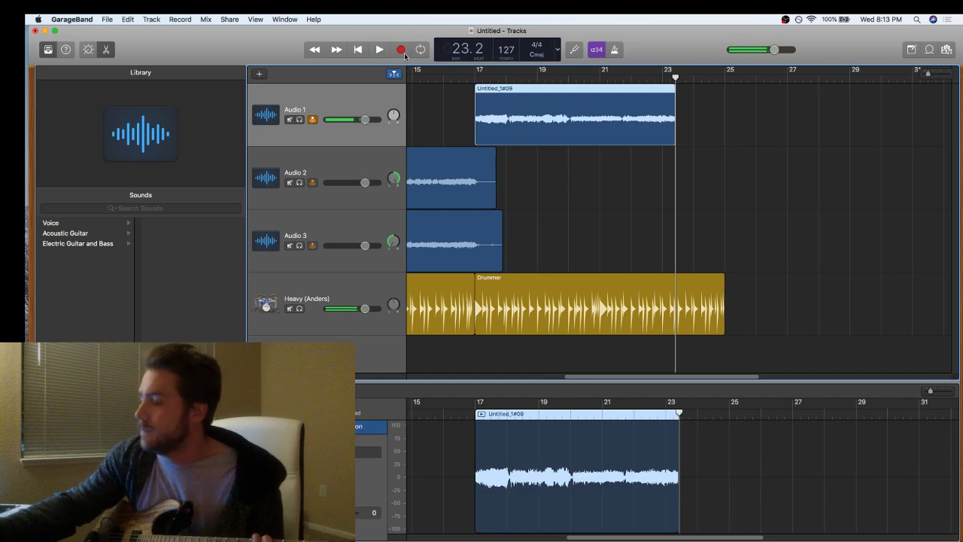
key("Delete")
- Start from bar 13 and record a long guitar take on Audio 1, stopping just past bar 33
left_click(475, 78)
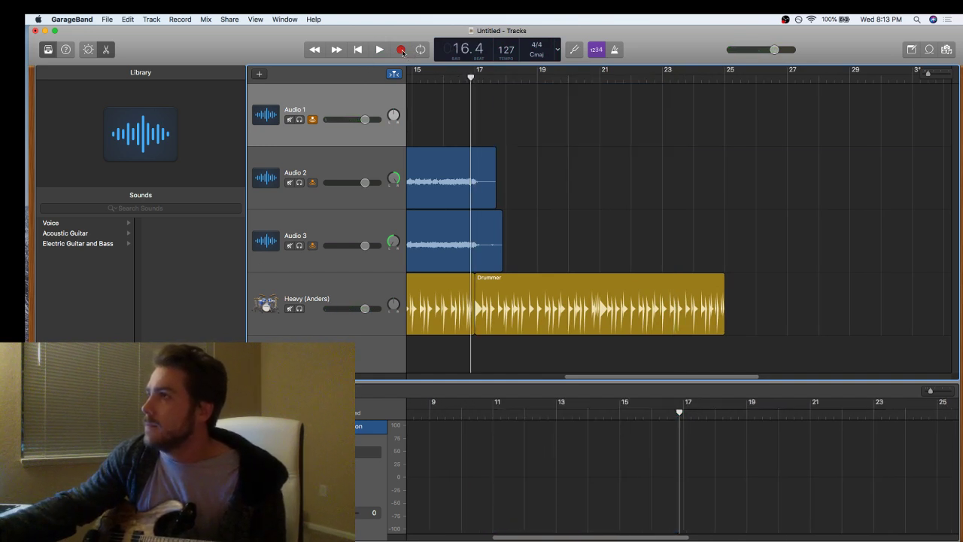
left_click(474, 76)
left_click_drag(467, 77, 382, 60)
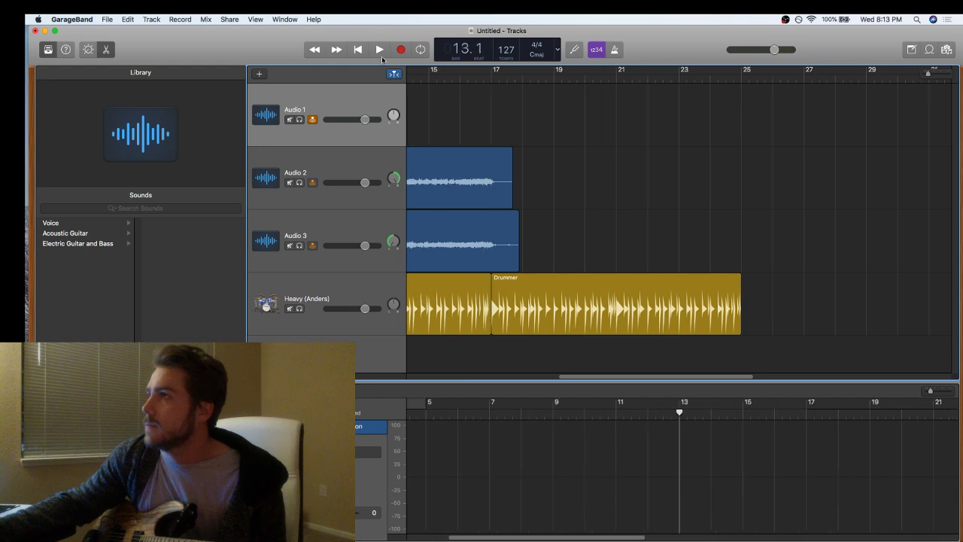
left_click(386, 50)
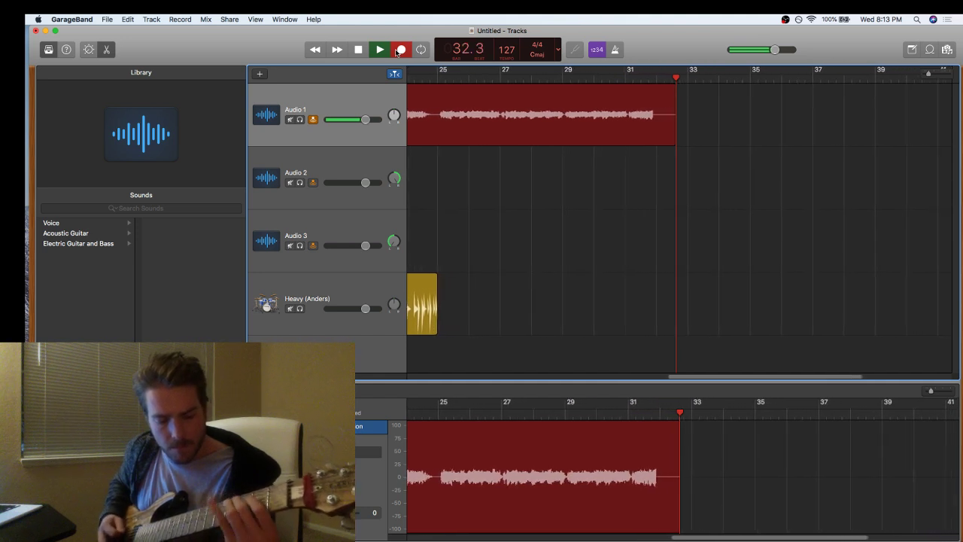
left_click(401, 52)
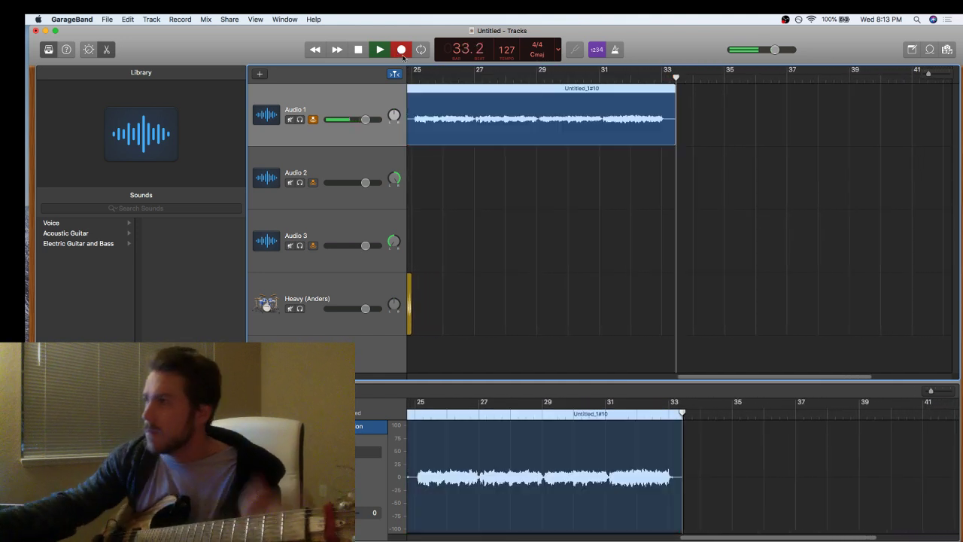
- Try to record over the long Audio 1 take starting at bar 17, stopping before bar 19
left_click_drag(686, 380, 531, 379)
left_click(595, 78)
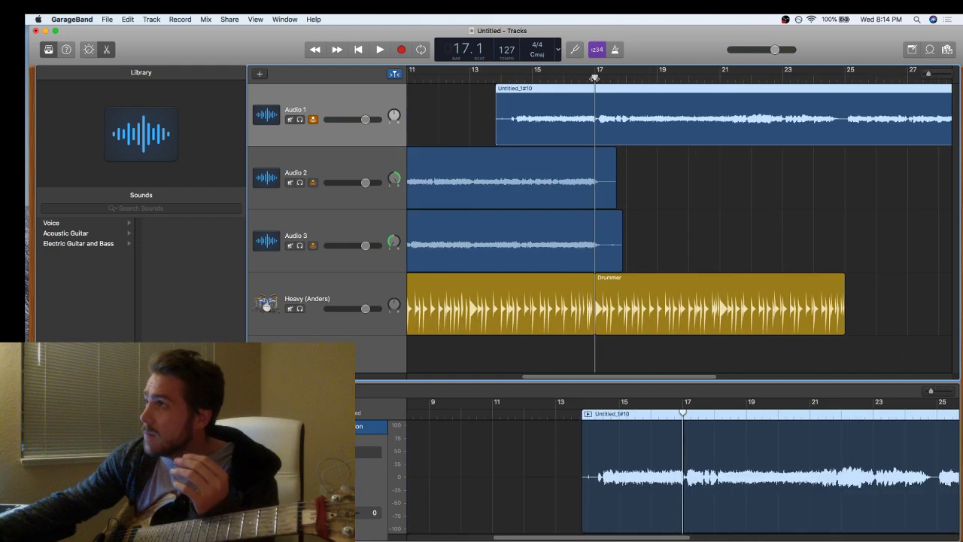
left_click(399, 50)
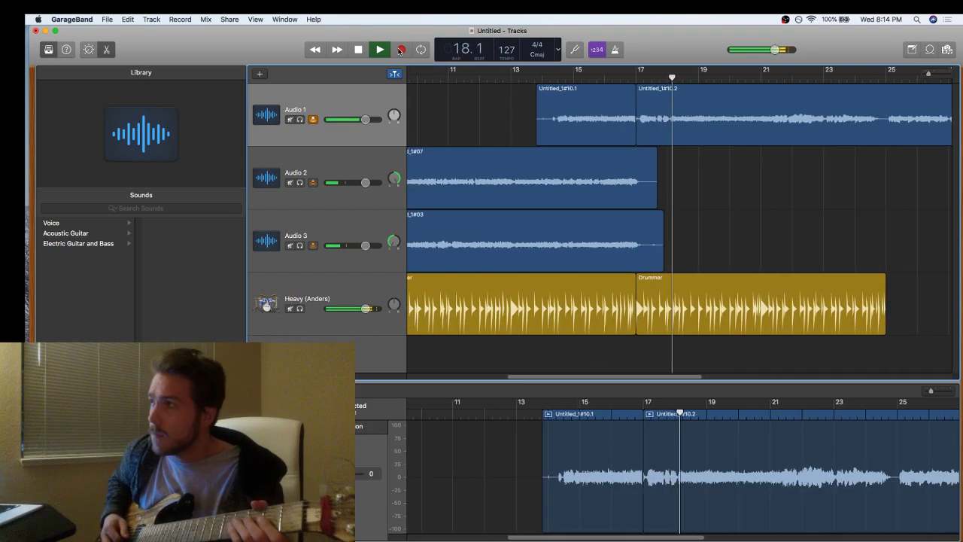
key("space")
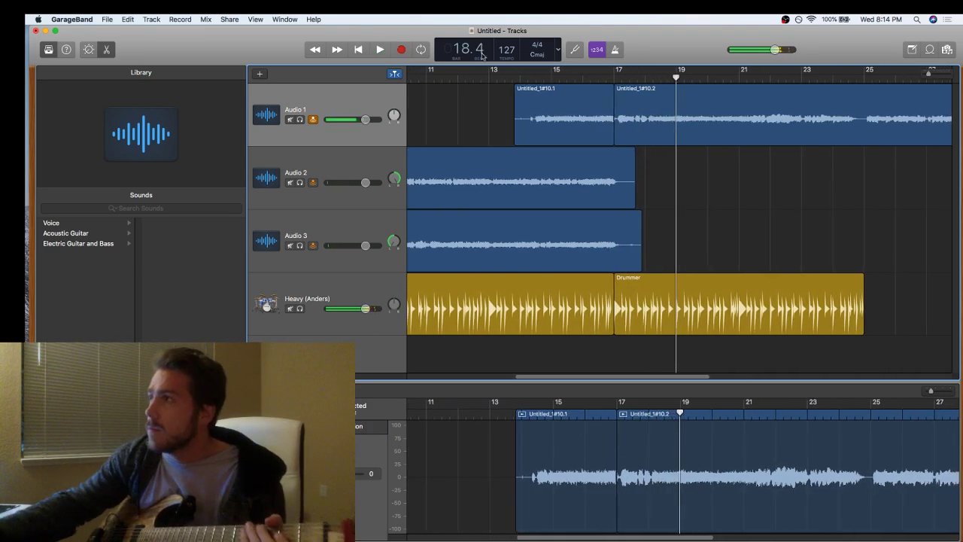
- Return the playhead to bar 17 and record a new guitar take on Audio 1 up to bar 29
key("Left")
key("Left")
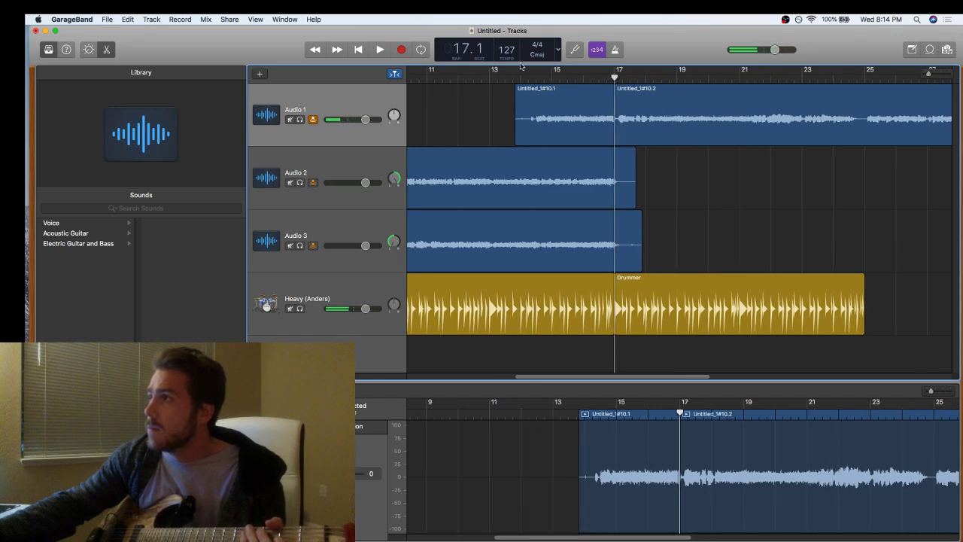
left_click(406, 51)
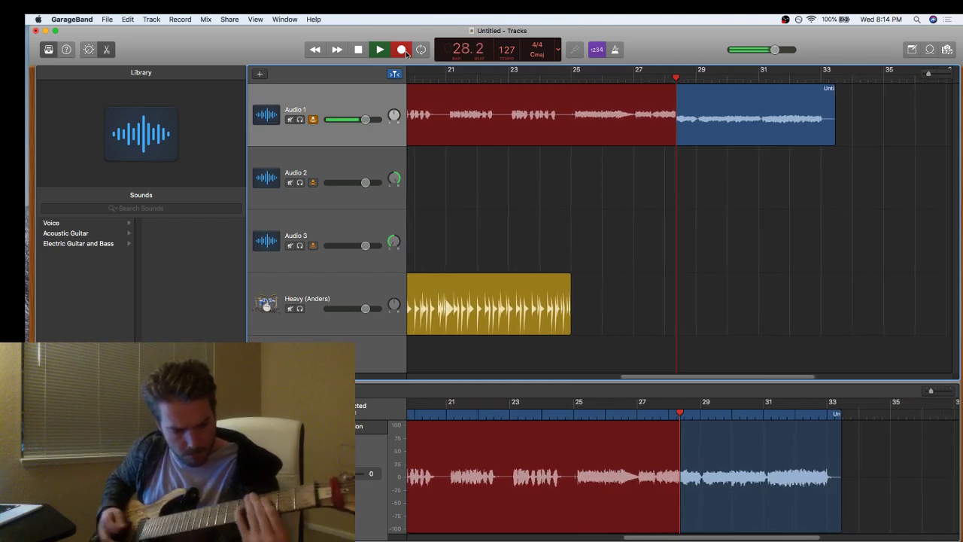
left_click(405, 51)
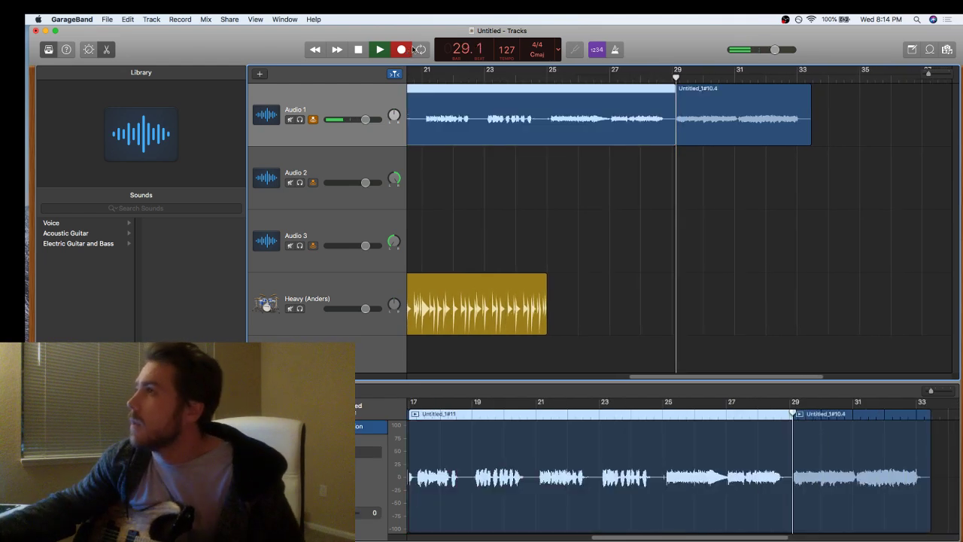
- Play back the new Audio 1 take from bar 17 to past bar 20
left_click_drag(687, 375, 590, 376)
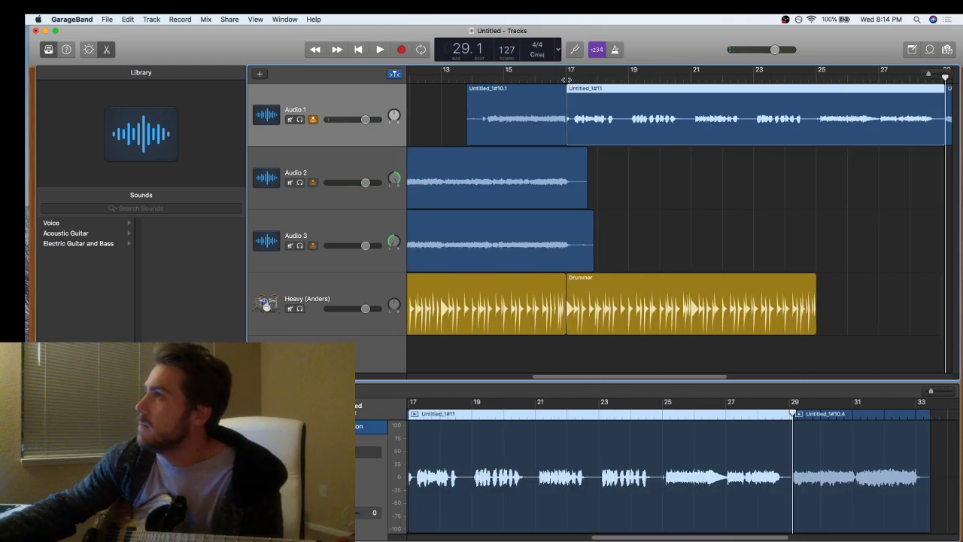
left_click(567, 79)
key("space")
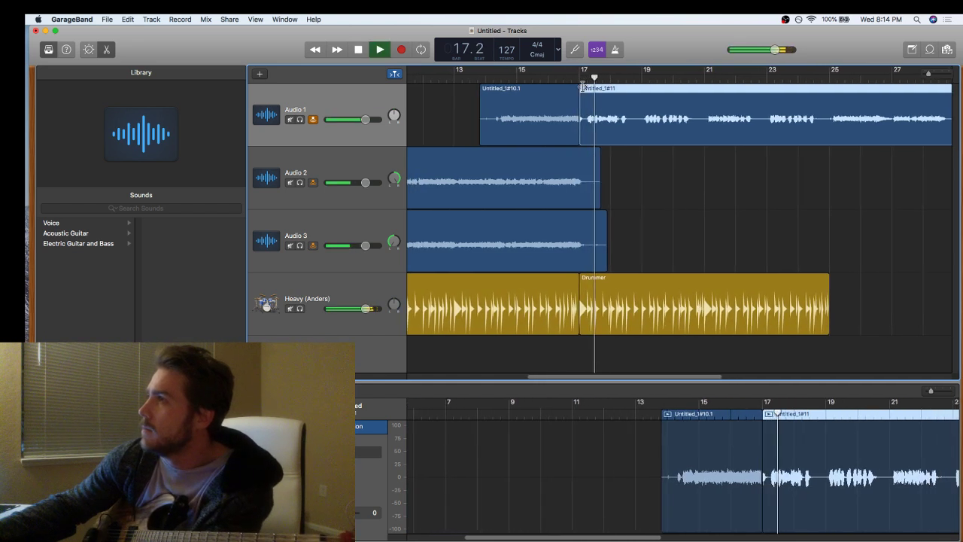
scroll(631, 113, "left", 2)
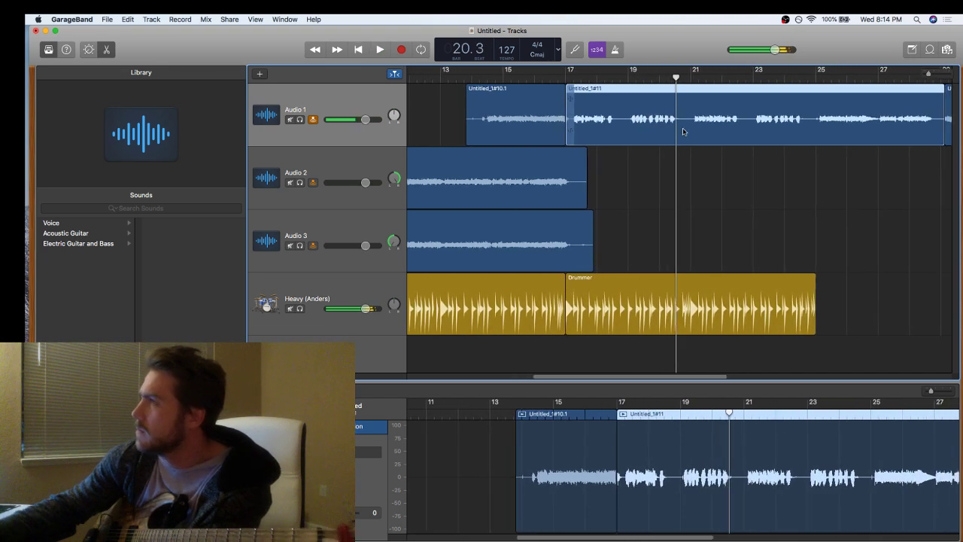
- Delete the guitar take starting at bar 17 on Audio 1 and the leftover region just before it
key("Delete")
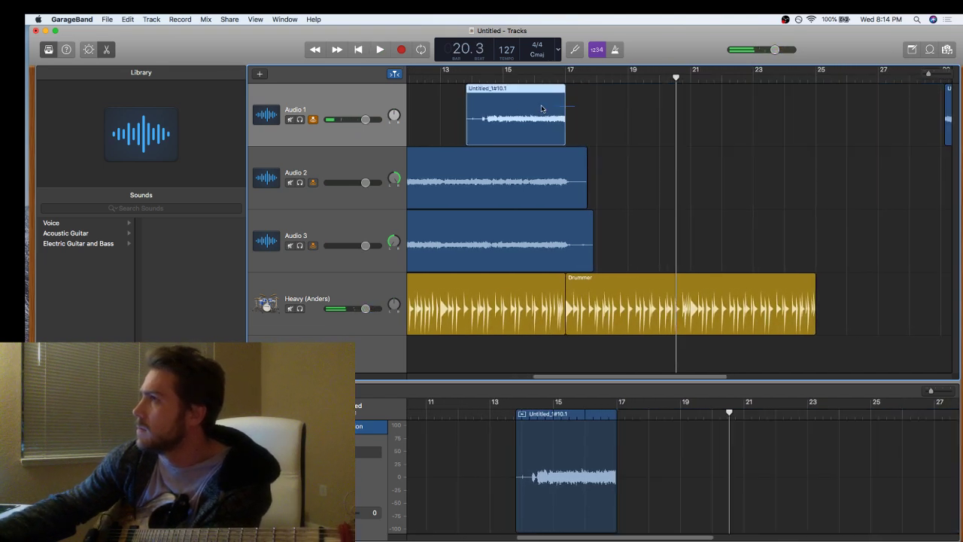
key("Delete")
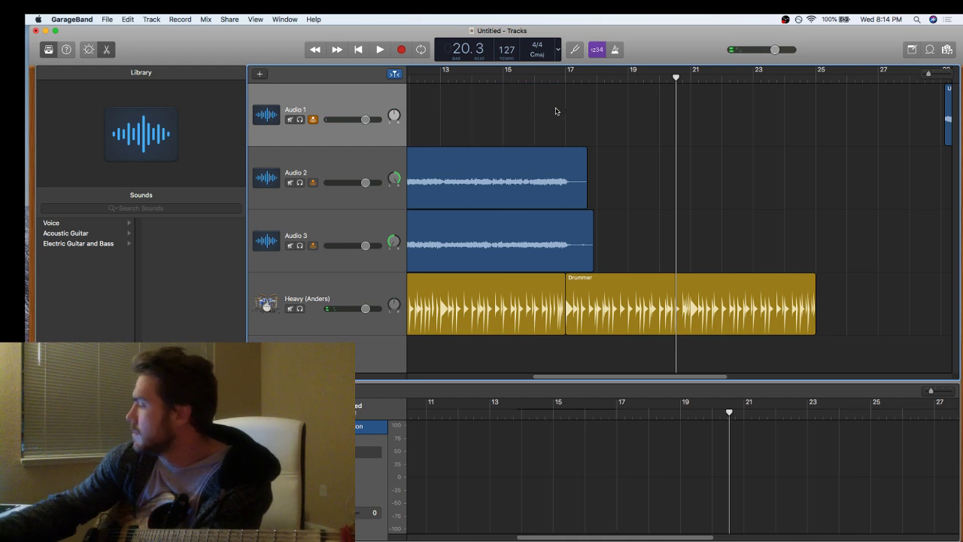
- Record a new guitar take on Audio 1 from bar 17, stopping just past bar 29
left_click(563, 78)
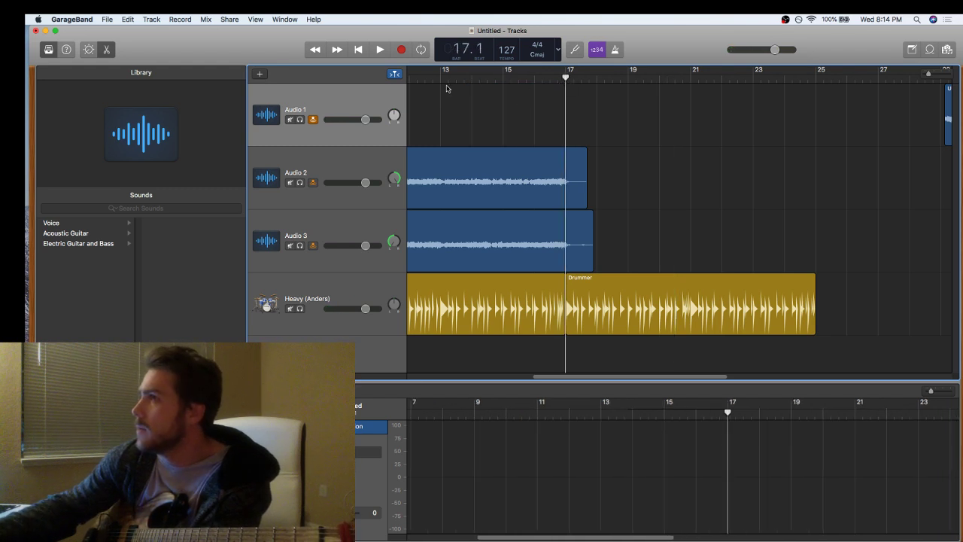
left_click(404, 51)
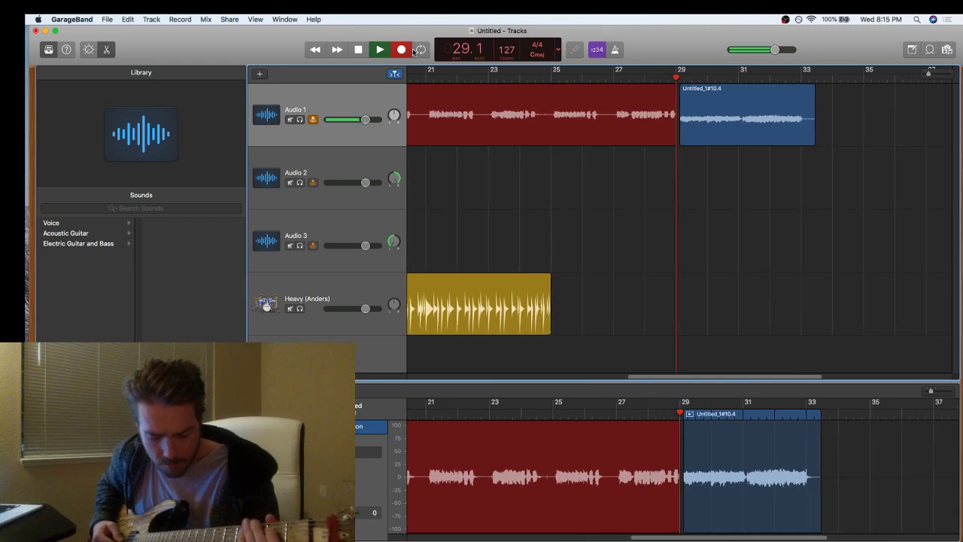
key("space")
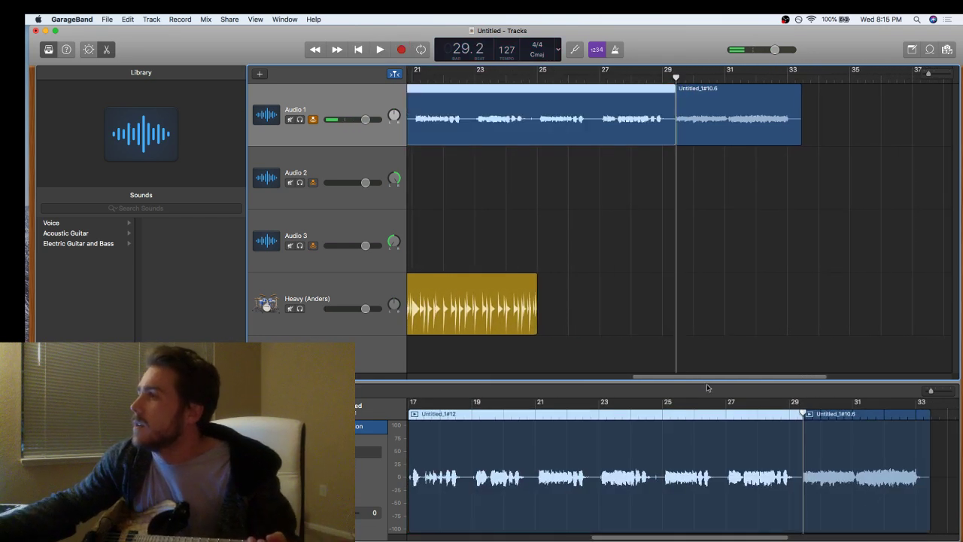
- Record another guitar take on Audio 1 from bar 17 to bar 29 and move it to Audio 3 at bar 17
scroll(635, 314, "left", 10)
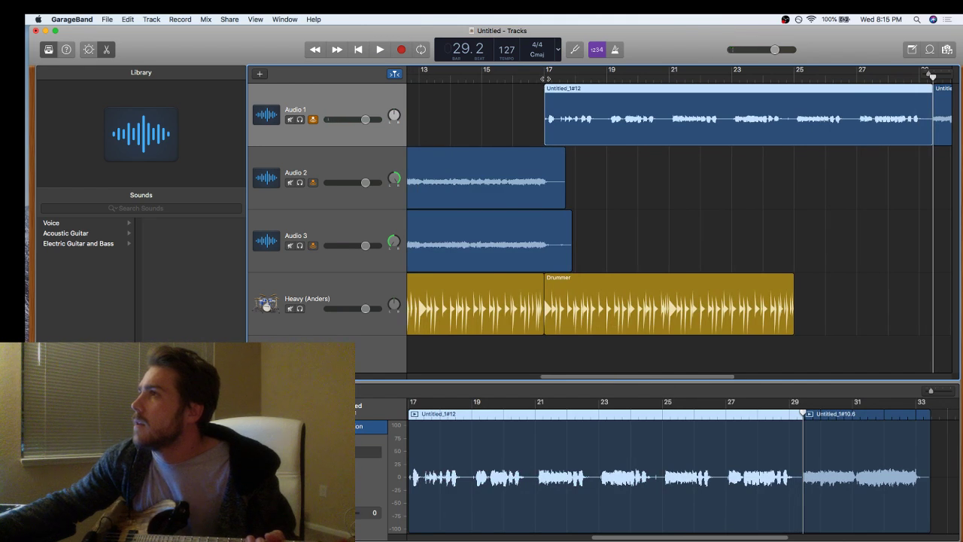
left_click(546, 78)
left_click(400, 50)
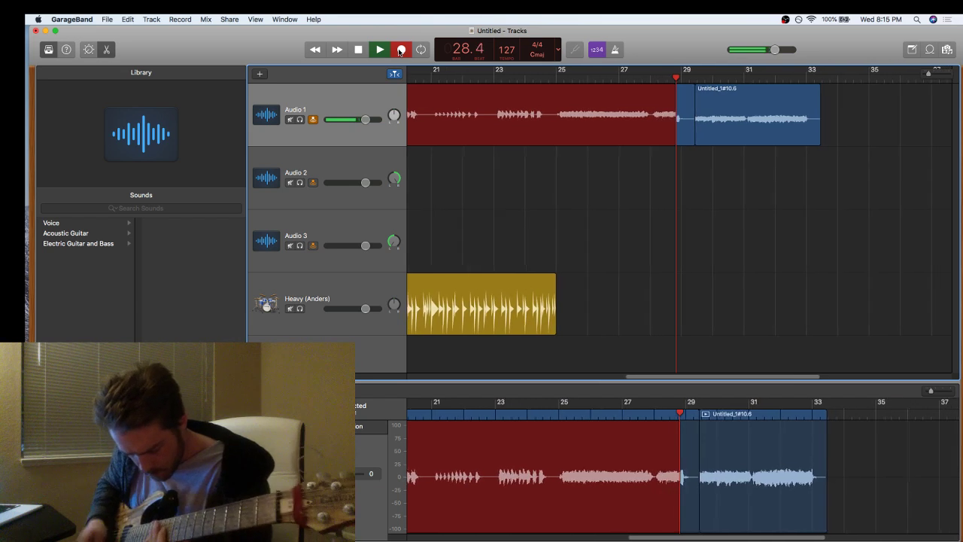
key("space")
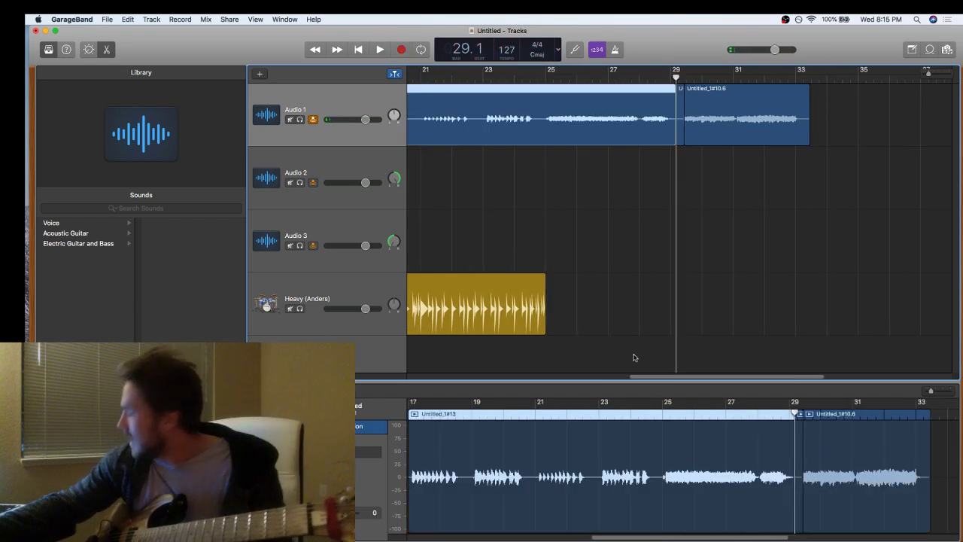
scroll(686, 376, "left", 10)
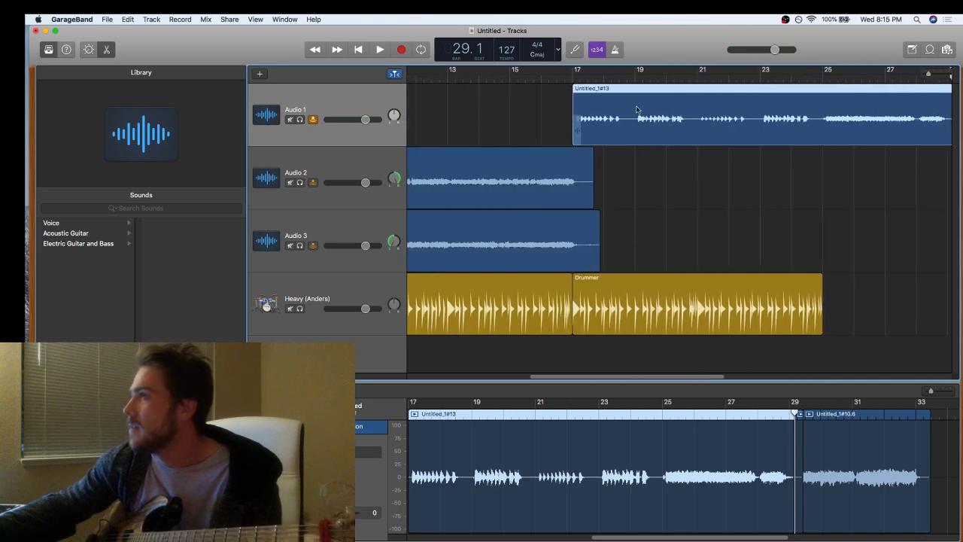
left_click_drag(637, 109, 638, 240)
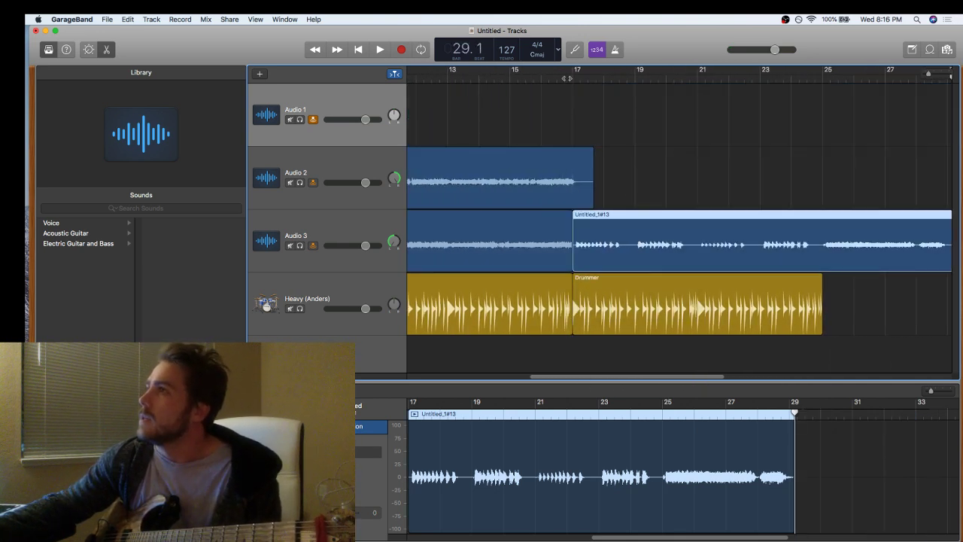
- Record a second guitar take on Audio 1 from bar 17, stopping just before bar 29
left_click(571, 78)
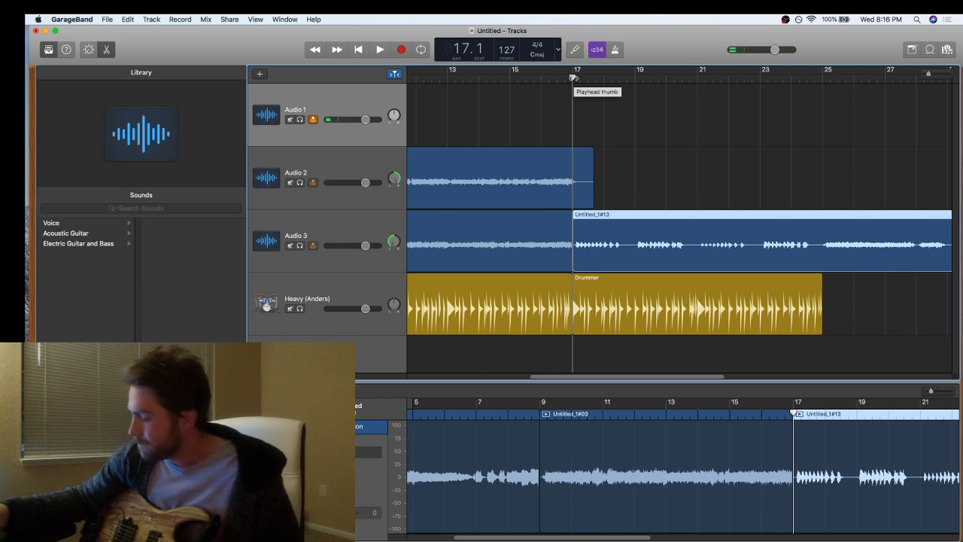
left_click(400, 50)
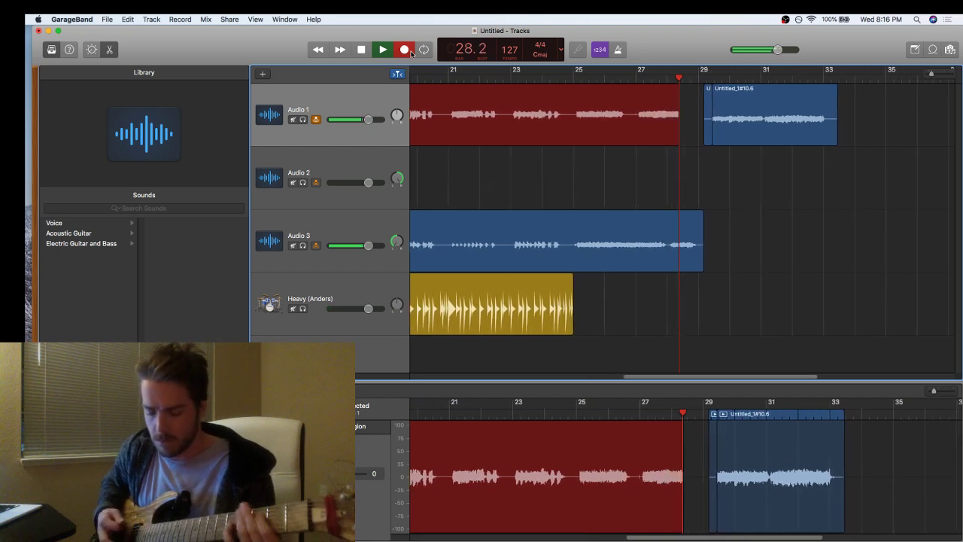
key("space")
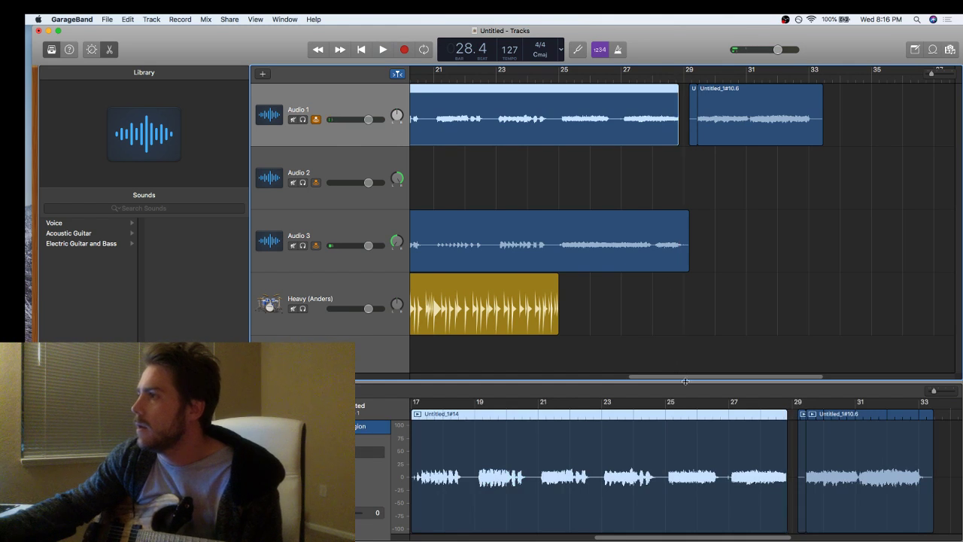
- Re-record the opening of the Audio 1 take from bar 17, stopping just before bar 19
scroll(687, 184, "left", 10)
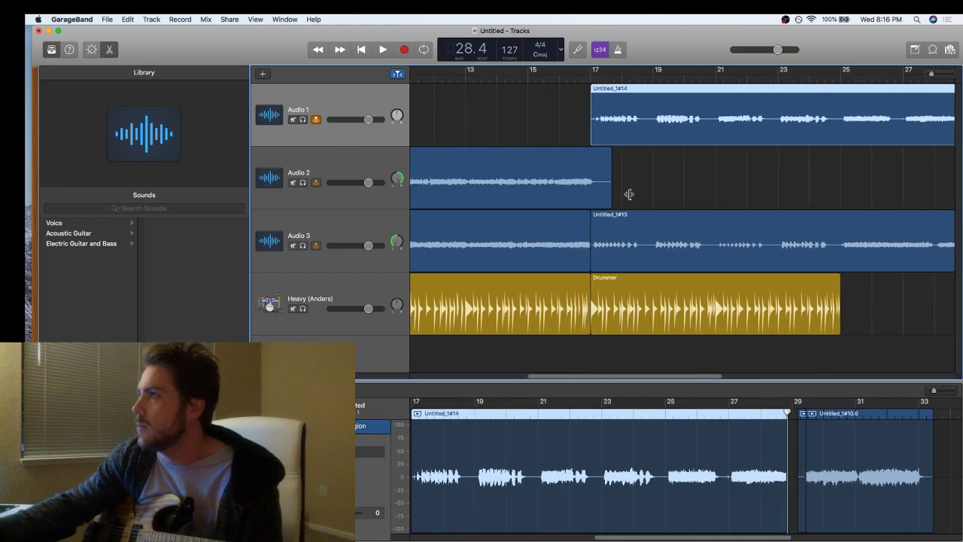
left_click(592, 88)
left_click(404, 49)
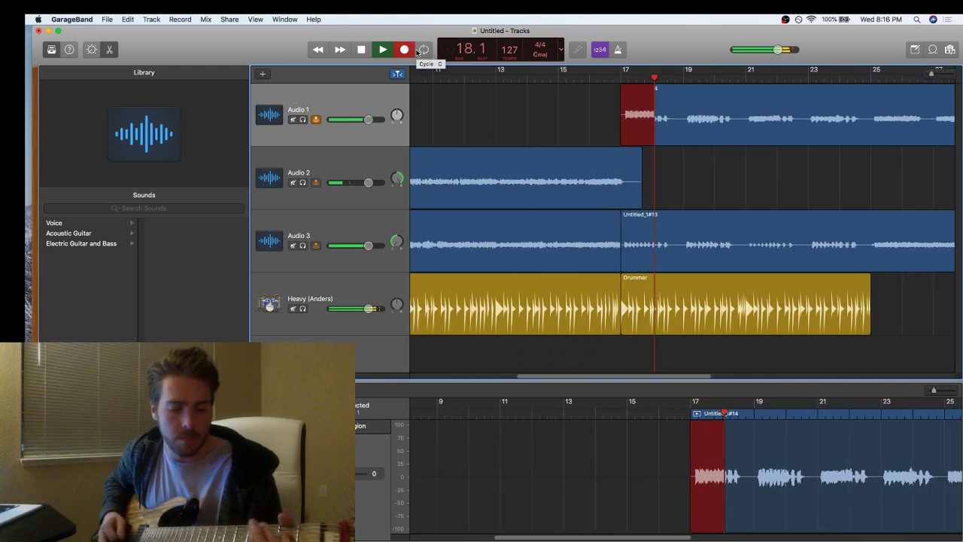
key("space")
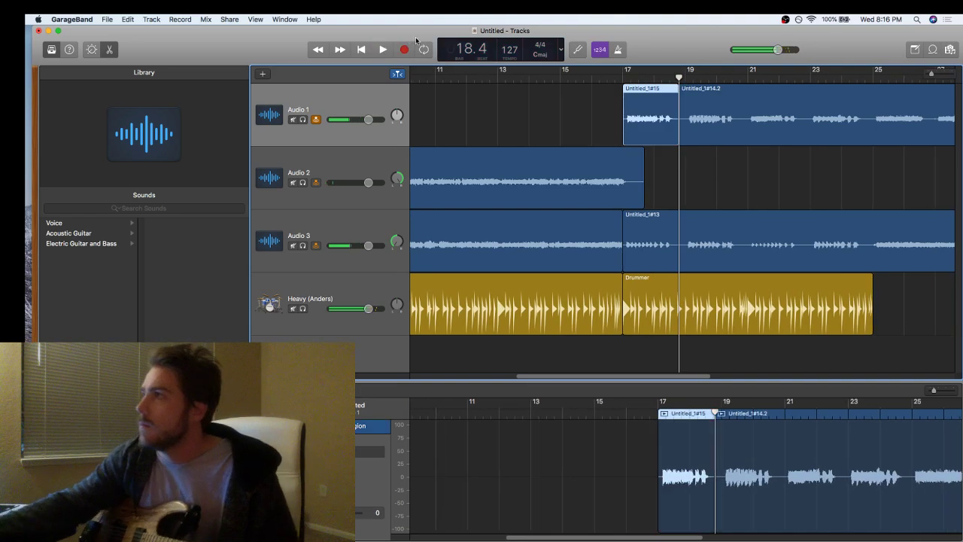
key("a")
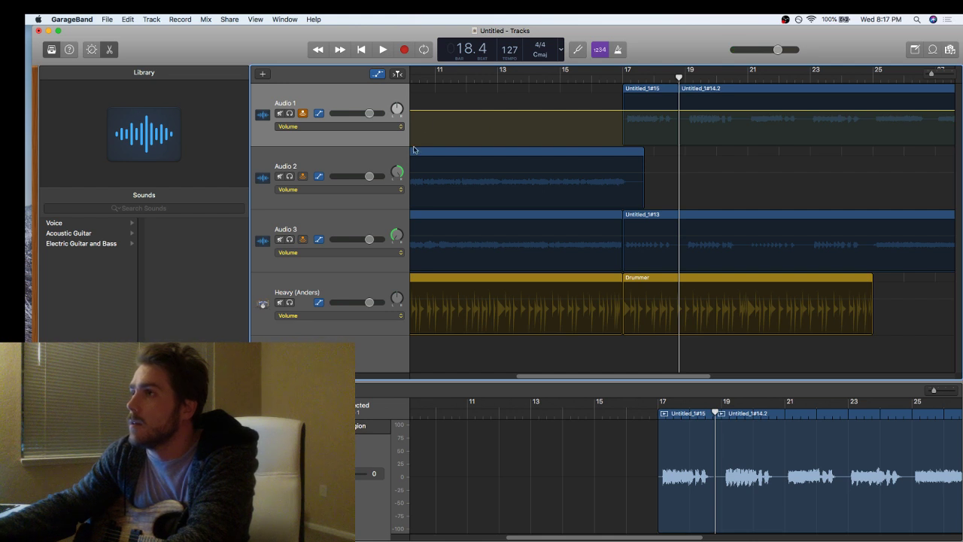
left_click(256, 19)
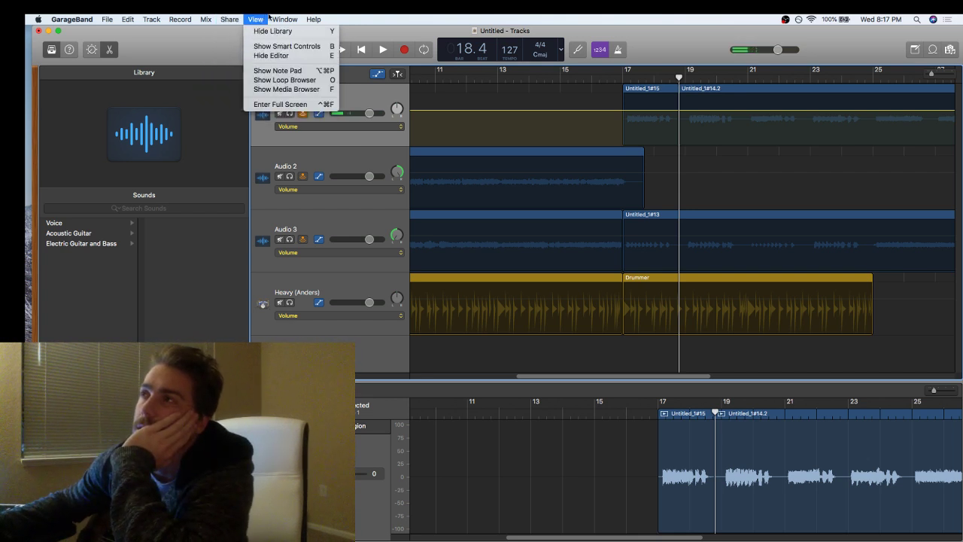
mouse_move(281, 16)
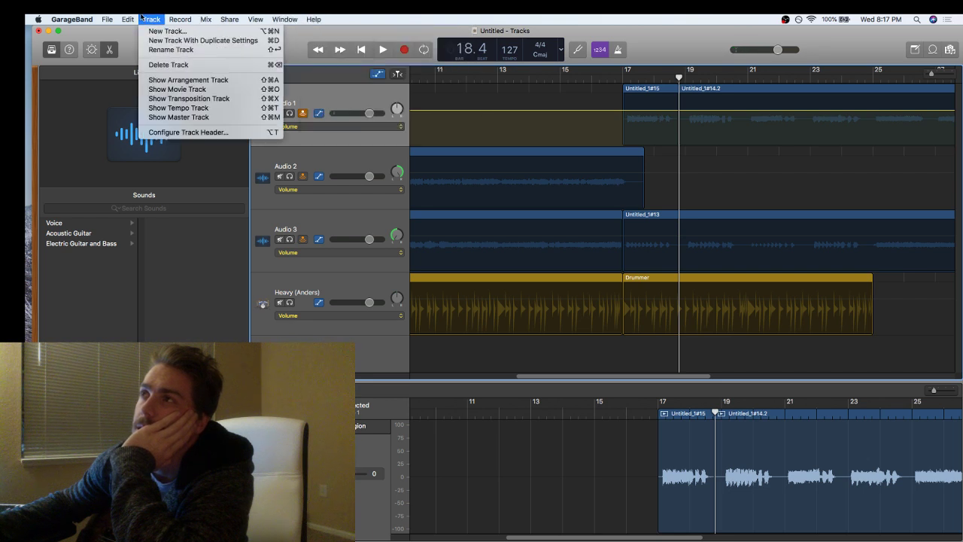
mouse_move(172, 17)
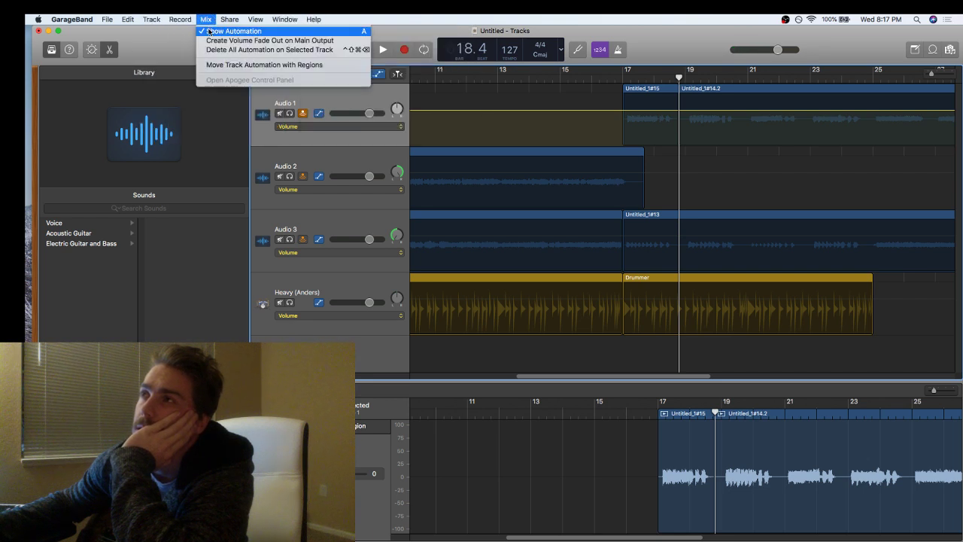
left_click(210, 31)
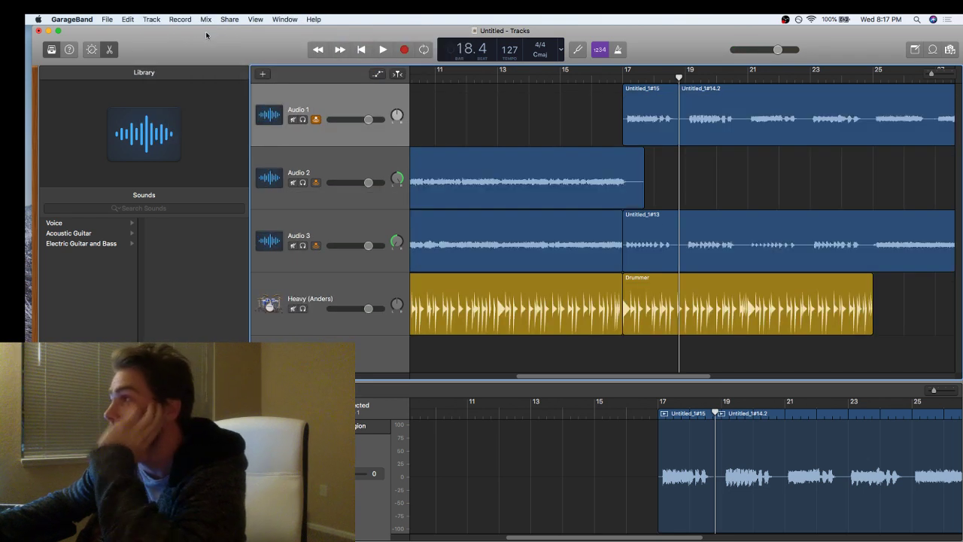
key("a")
key("a")
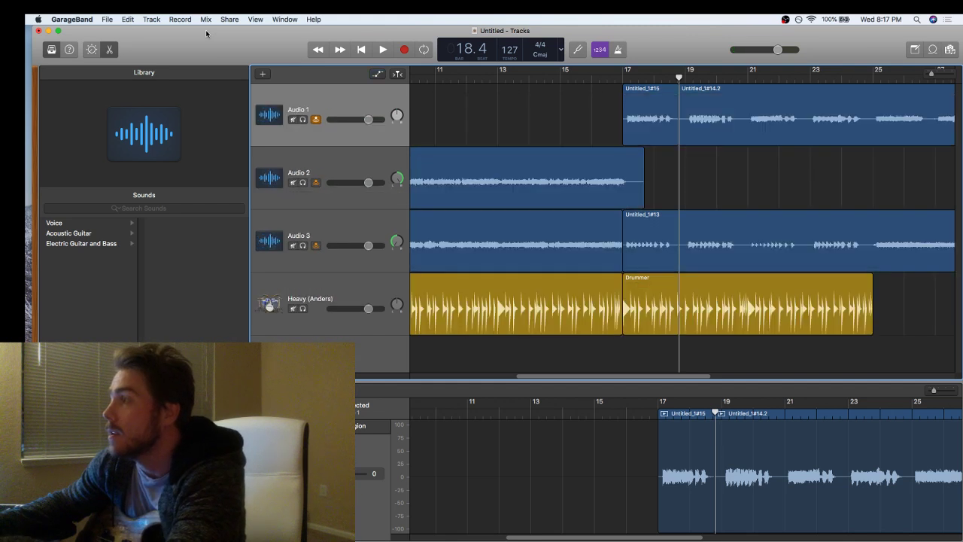
- Join the two adjacent Audio 1 regions from bar 17 into a new audio file and move the merged region to Audio 2 at bar 17
left_click(644, 131)
left_click(685, 120, "shift")
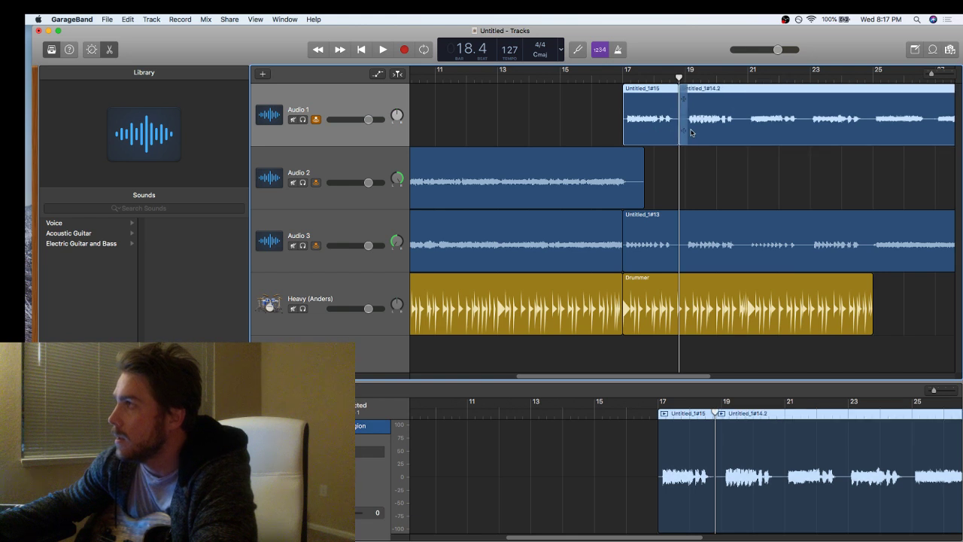
left_click(318, 49)
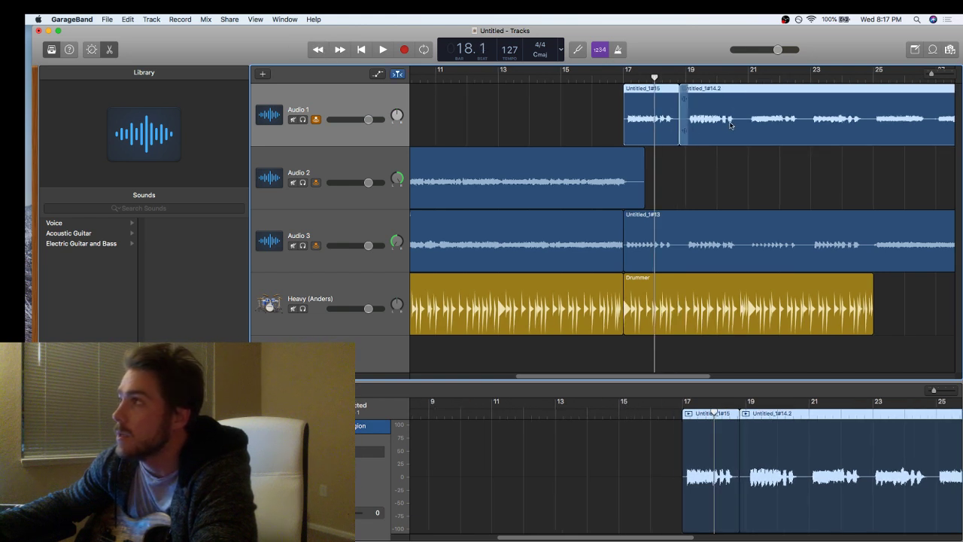
left_click(155, 18)
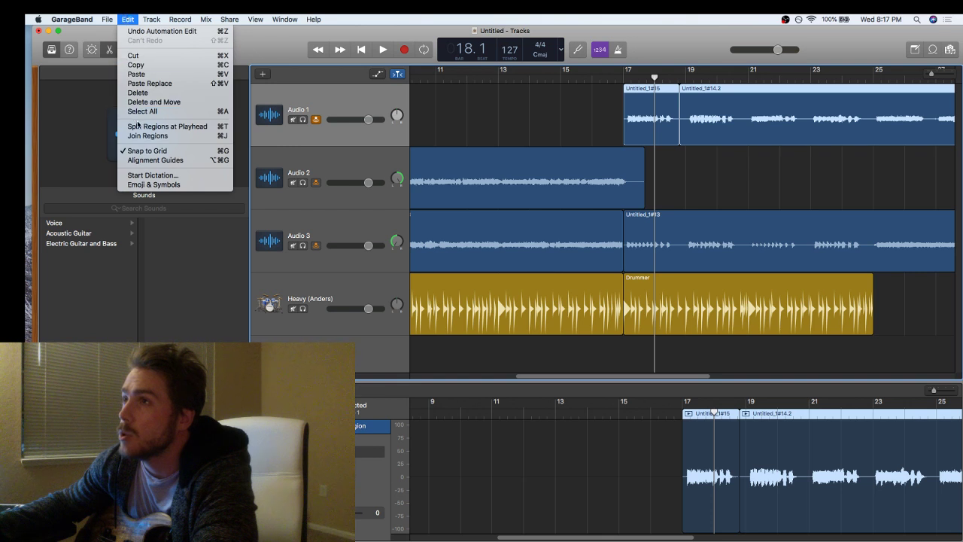
left_click(146, 136)
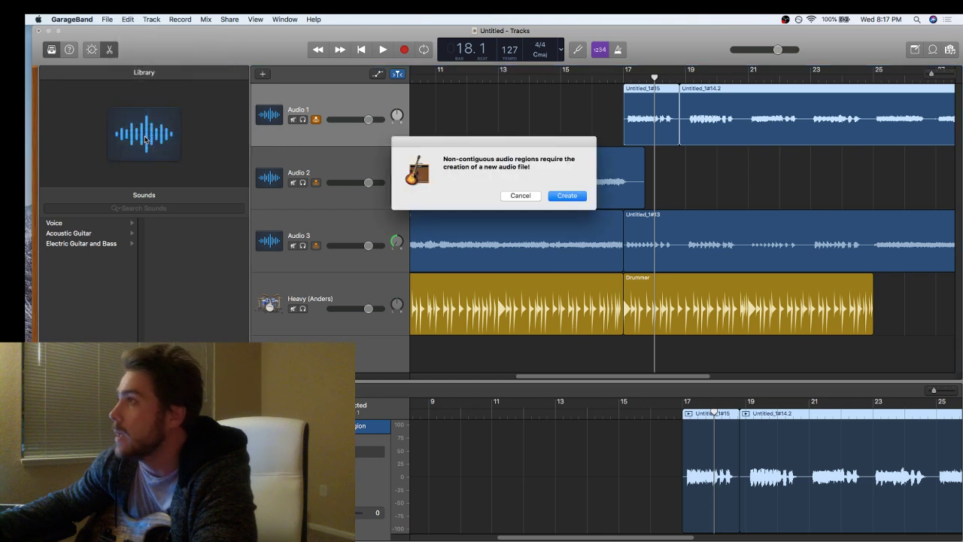
left_click(567, 196)
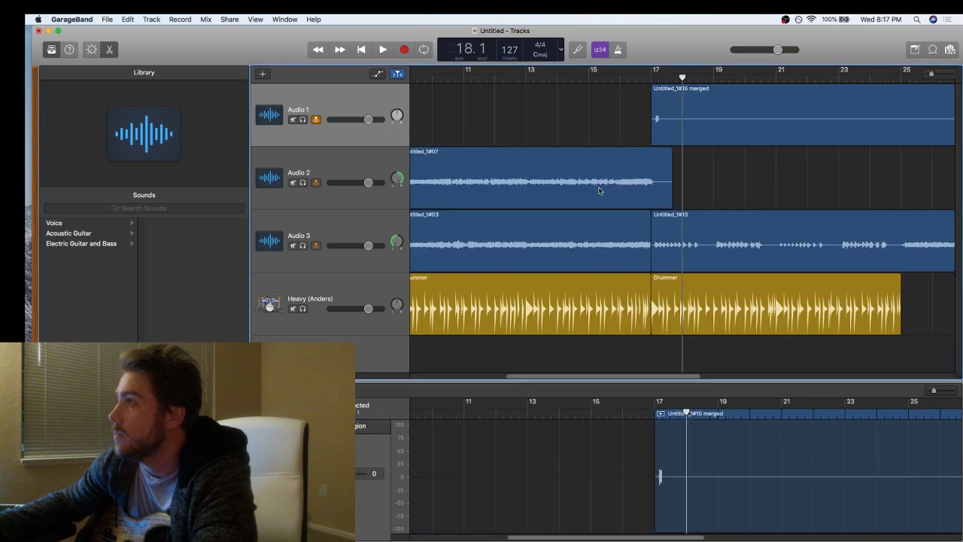
left_click_drag(733, 124, 729, 185)
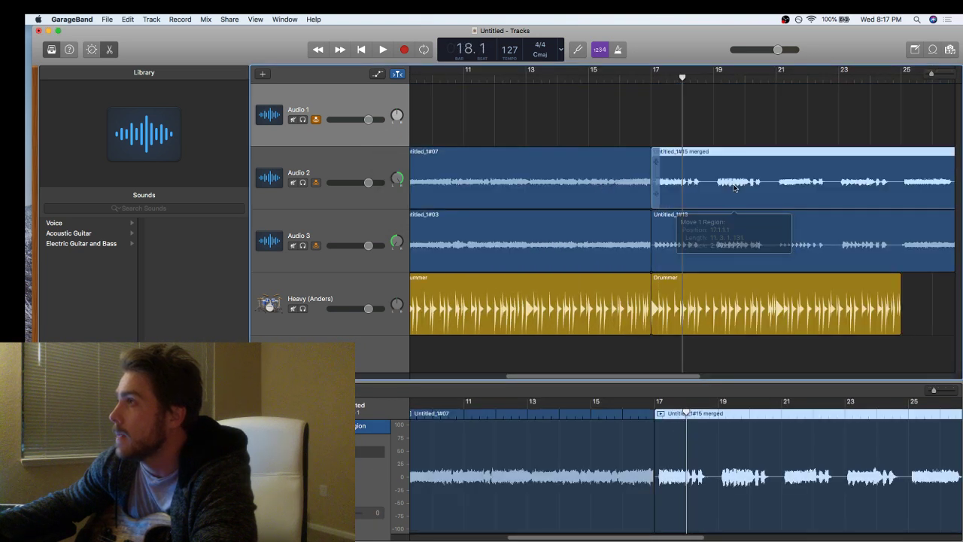
- Play back the song from the beginning to past bar 26
left_click(361, 49)
key("space")
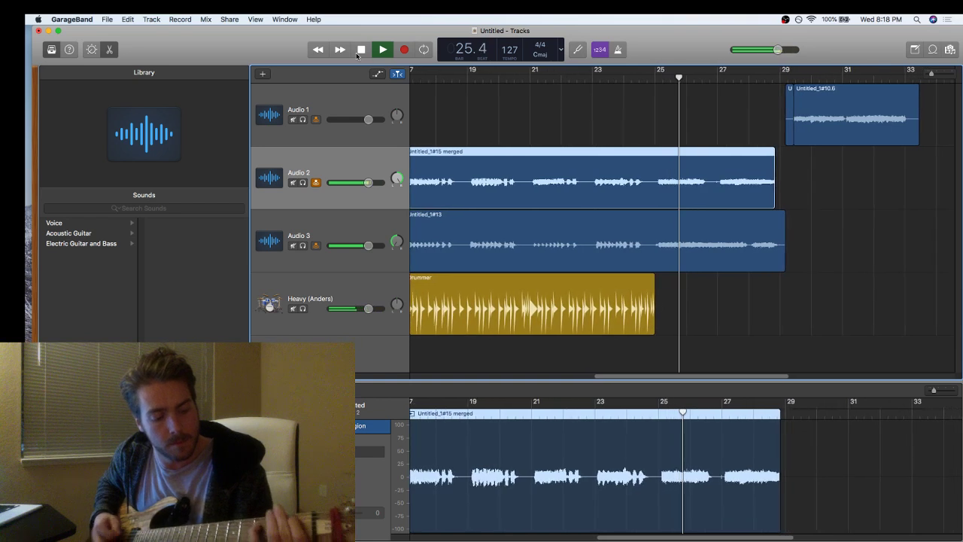
left_click(360, 50)
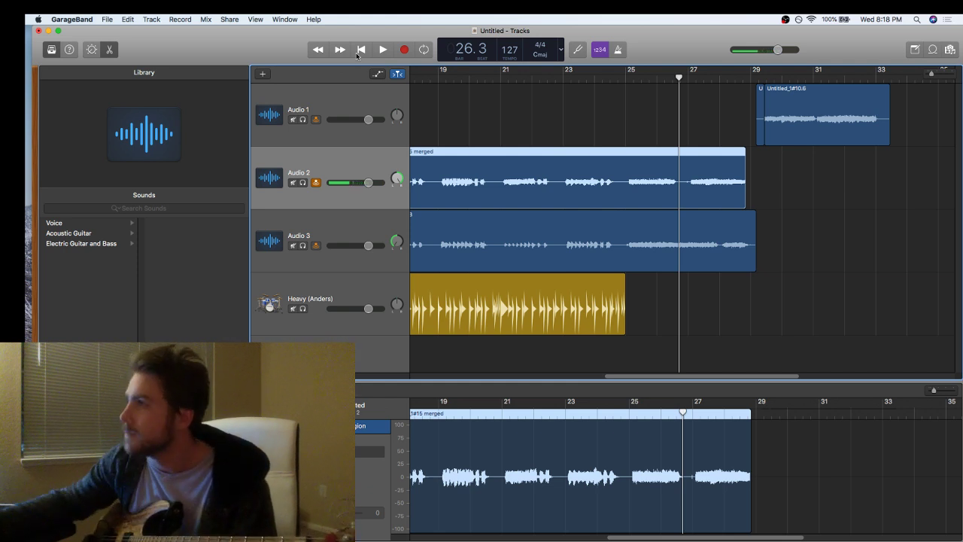
key("space")
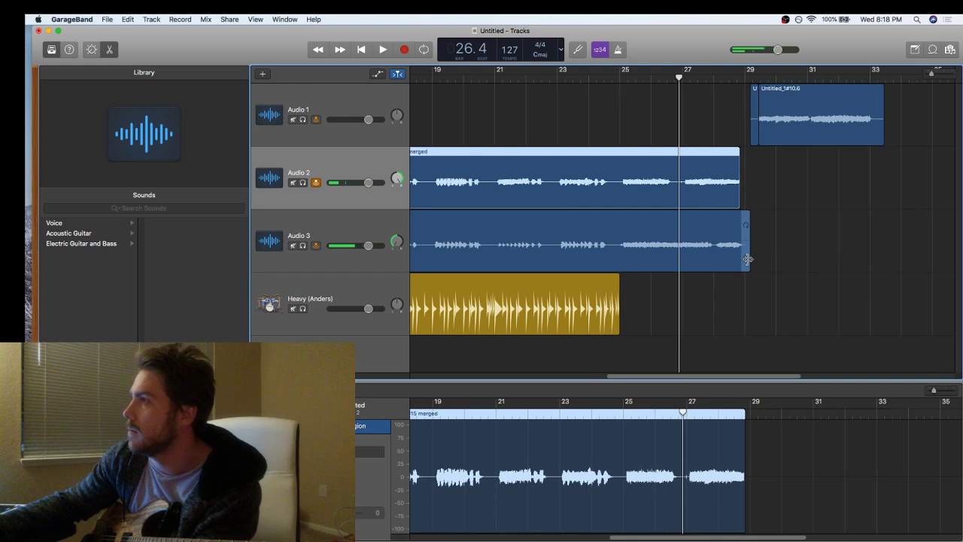
- Trim the Audio 3 and Audio 2 guitar regions to end at bar 25 and add another Drummer region from bar 25
left_click_drag(749, 262, 619, 260)
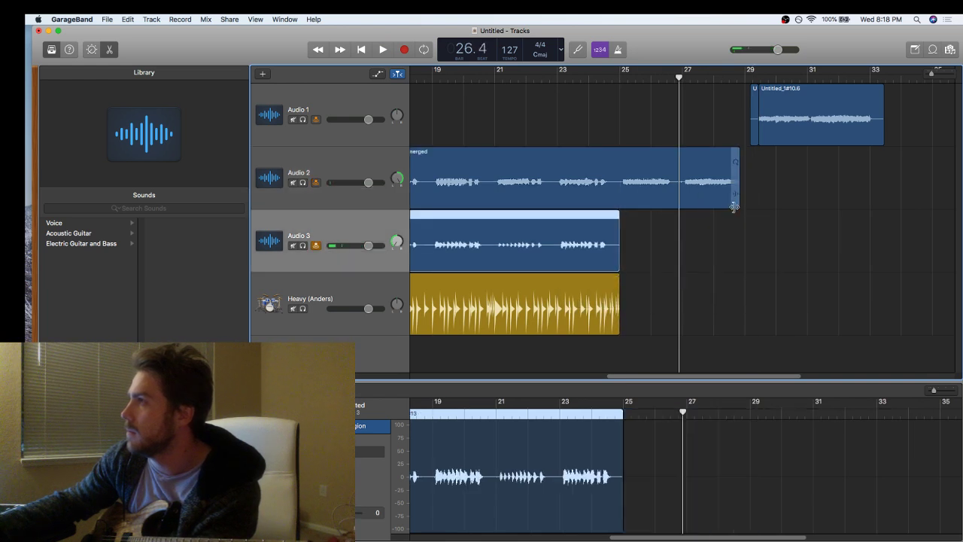
left_click_drag(735, 200, 619, 197)
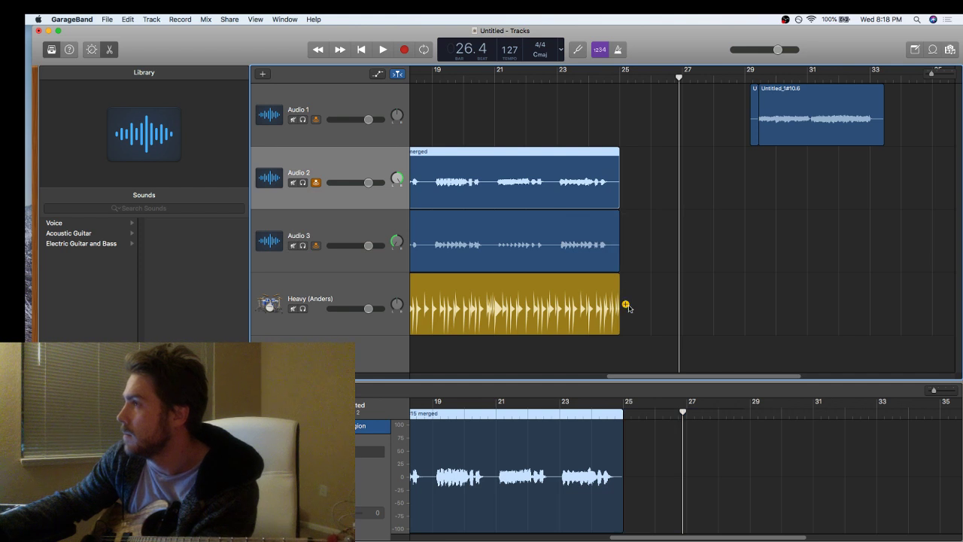
left_click(625, 305)
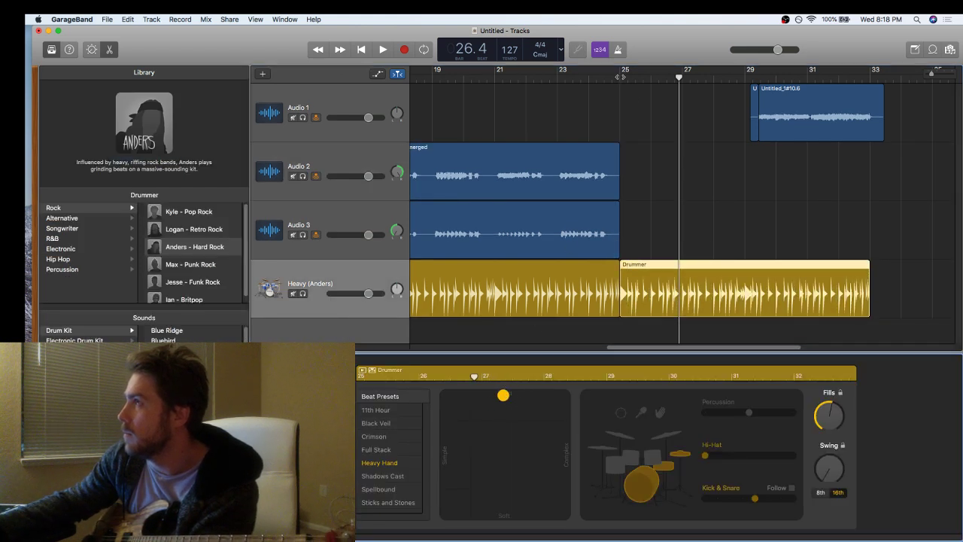
- Record a guitar take on Audio 1 from bar 25, stopping just before bar 37
left_click(620, 69)
left_click(378, 94)
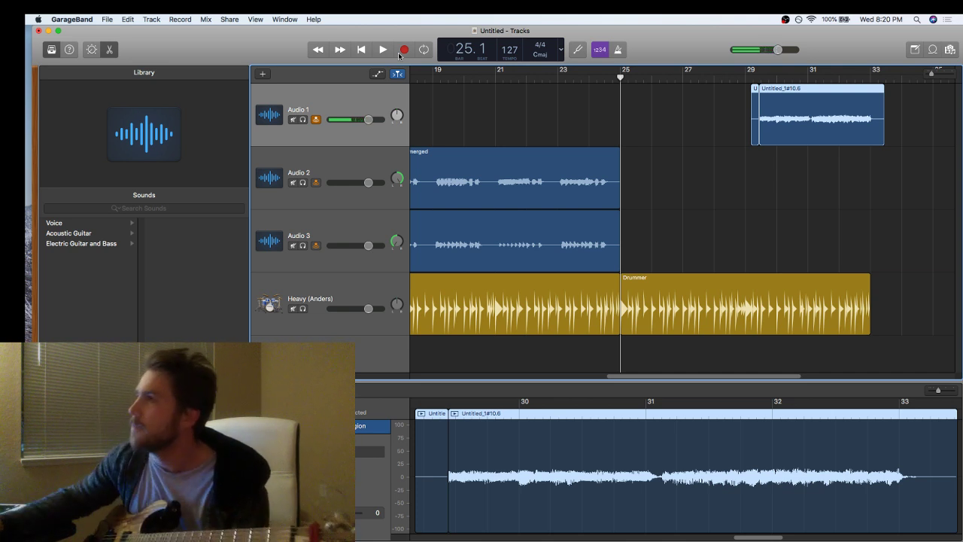
left_click(404, 50)
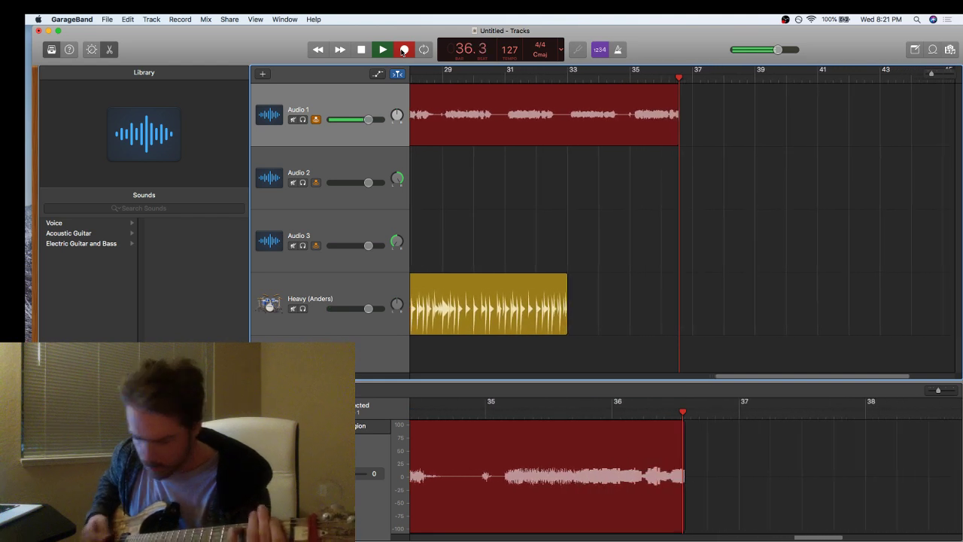
key("space")
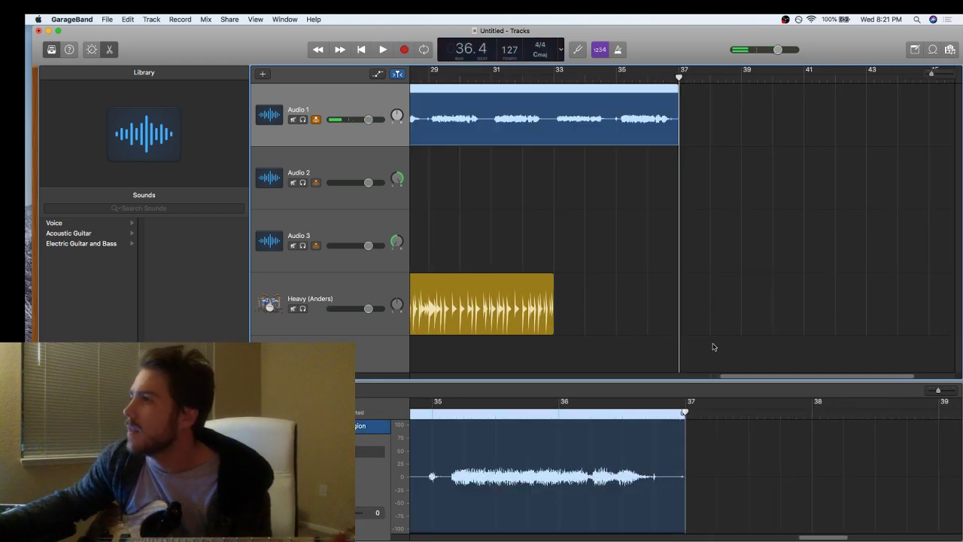
- Re-record the Audio 1 guitar part from bar 25 to just before bar 33, and delete both resulting regions
left_click_drag(783, 379, 668, 379)
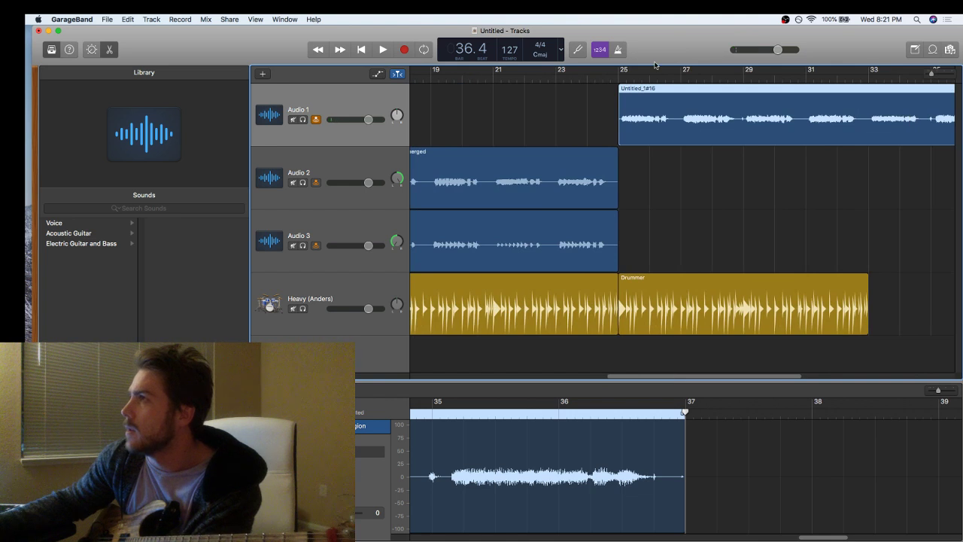
left_click(619, 75)
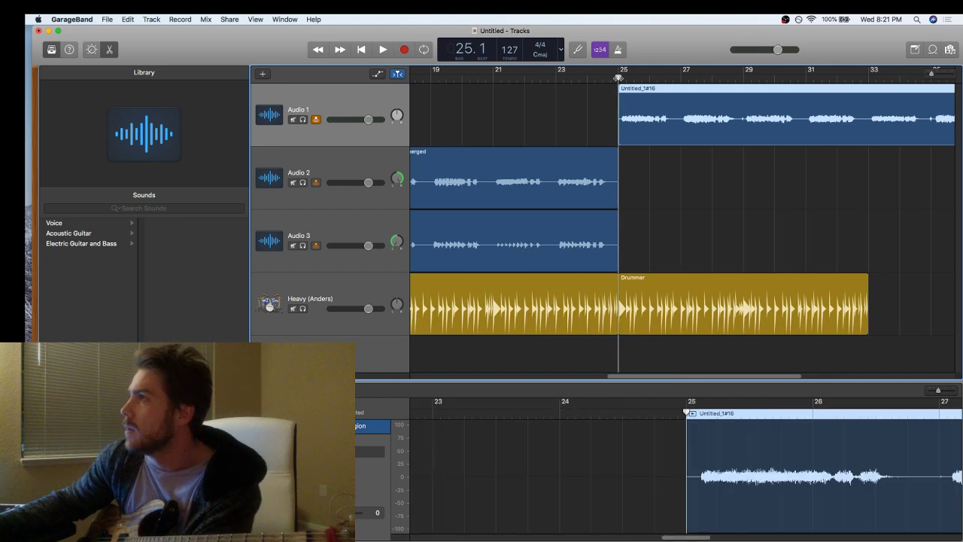
left_click(400, 51)
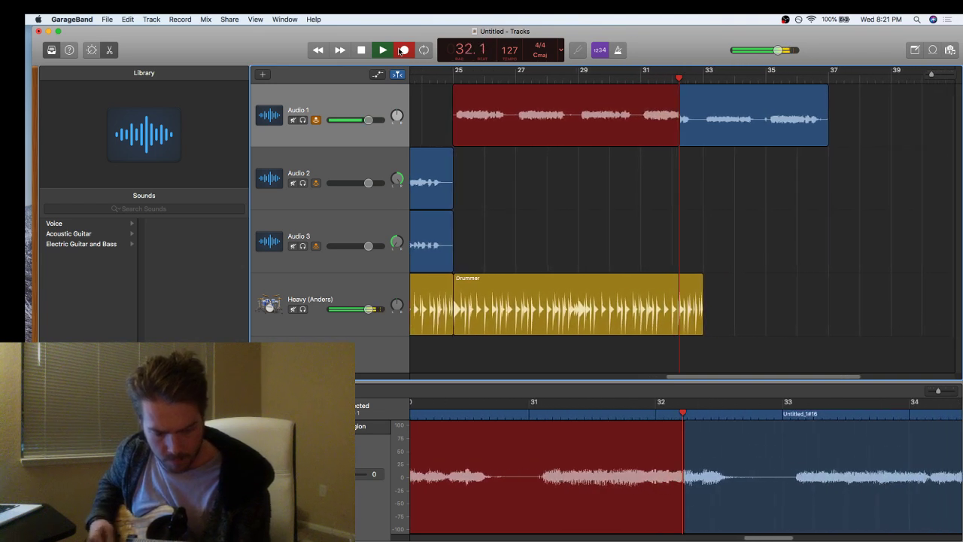
key("space")
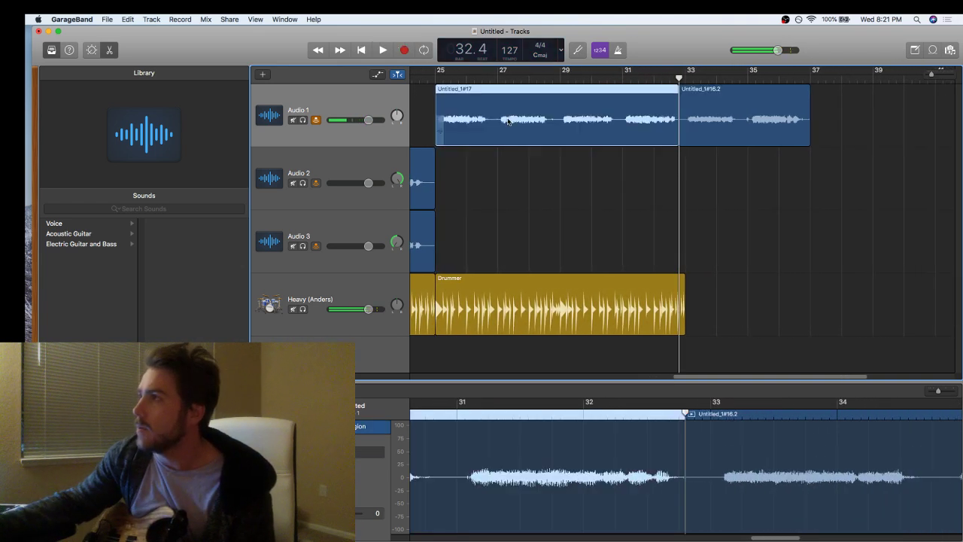
left_click_drag(639, 150, 634, 131)
key("Delete")
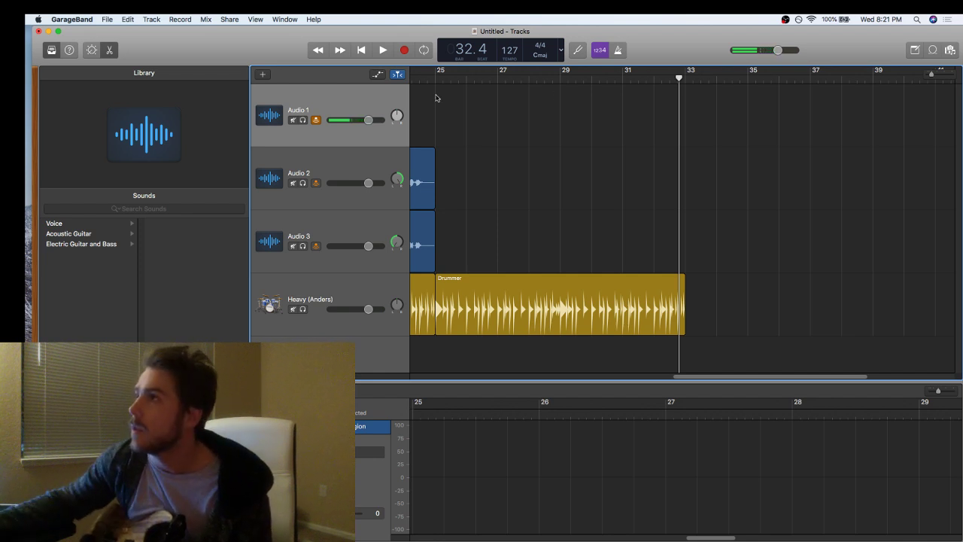
- Record another full Audio 1 take from bar 25 to just before bar 37 and delete it
left_click_drag(439, 73, 435, 77)
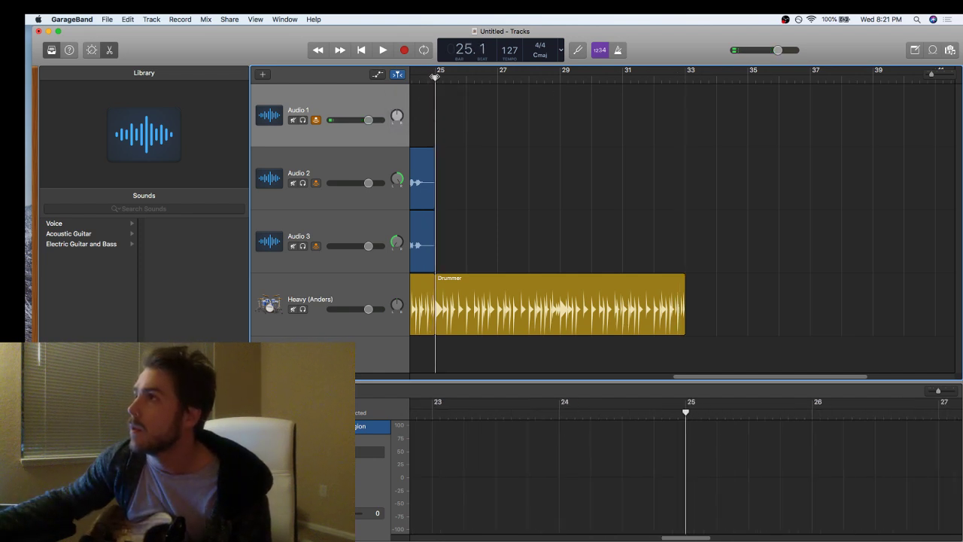
left_click(401, 54)
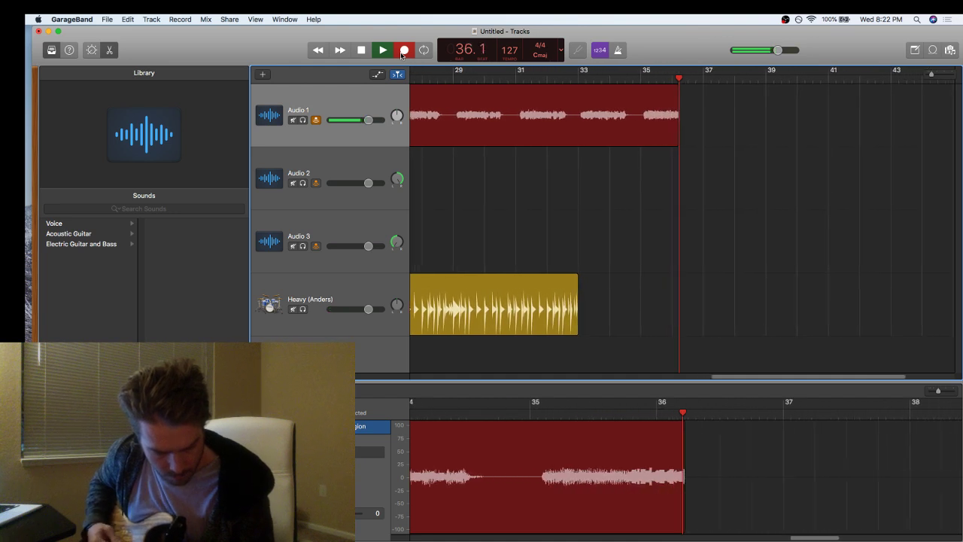
left_click(402, 53)
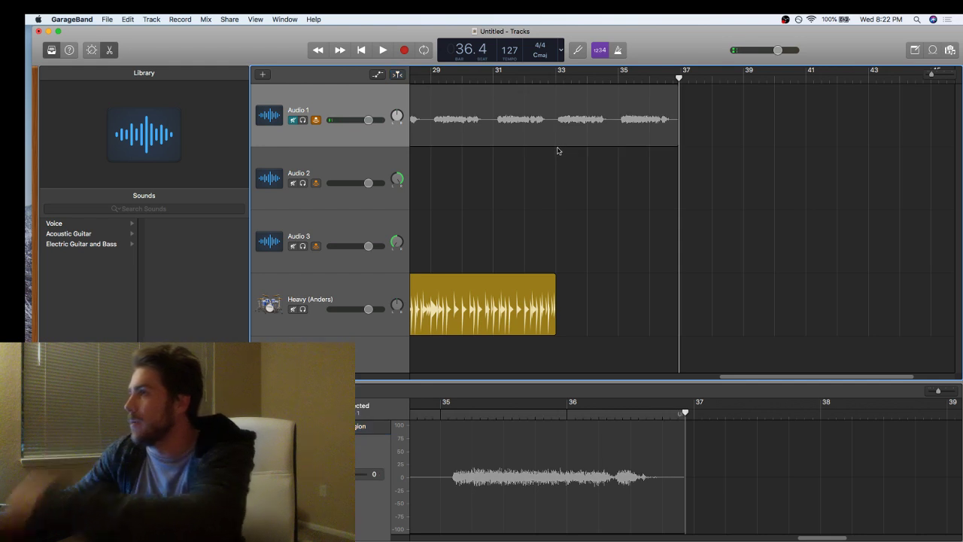
key("BackSpace")
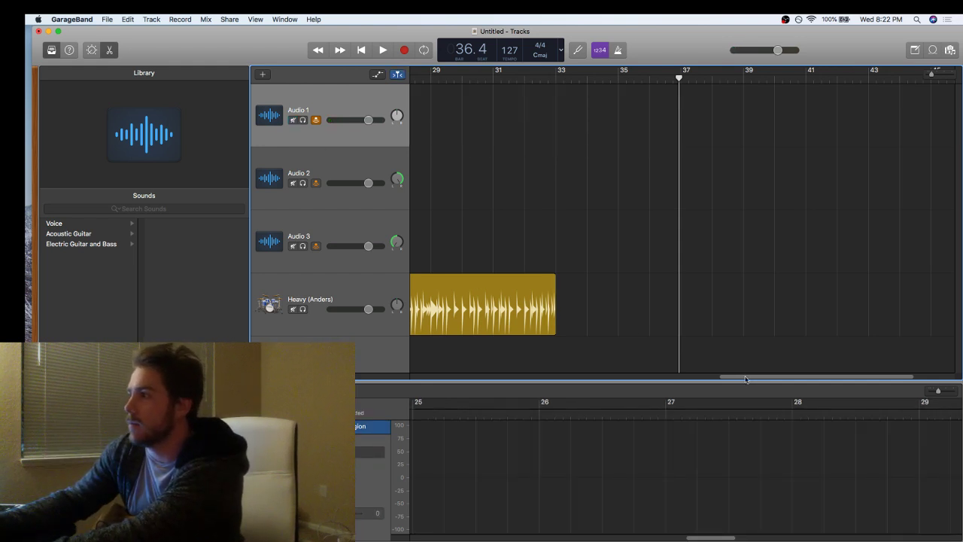
- Record a guitar take on Audio 1 from bar 25 to bar 33 and move the region to Audio 3 at bar 25
left_click_drag(746, 379, 630, 378)
left_click(631, 79)
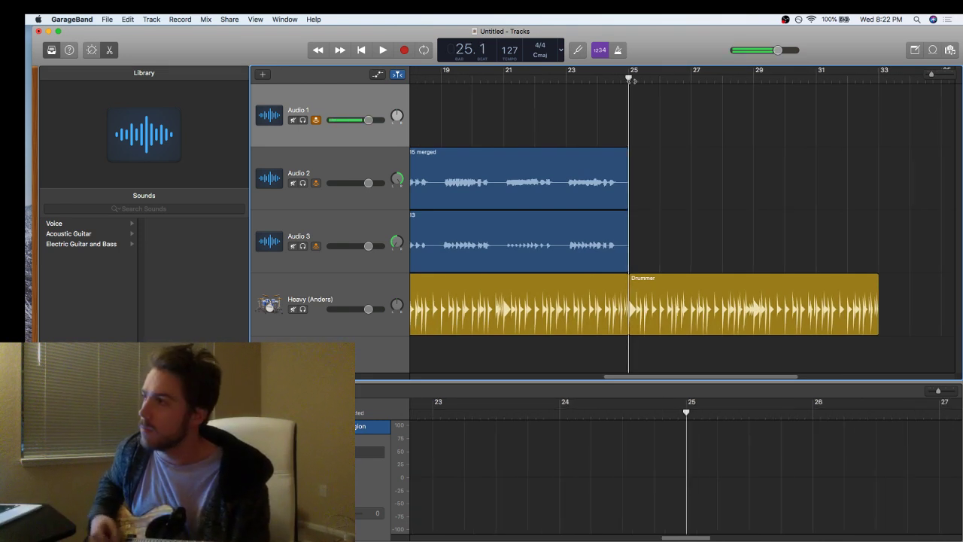
left_click(404, 50)
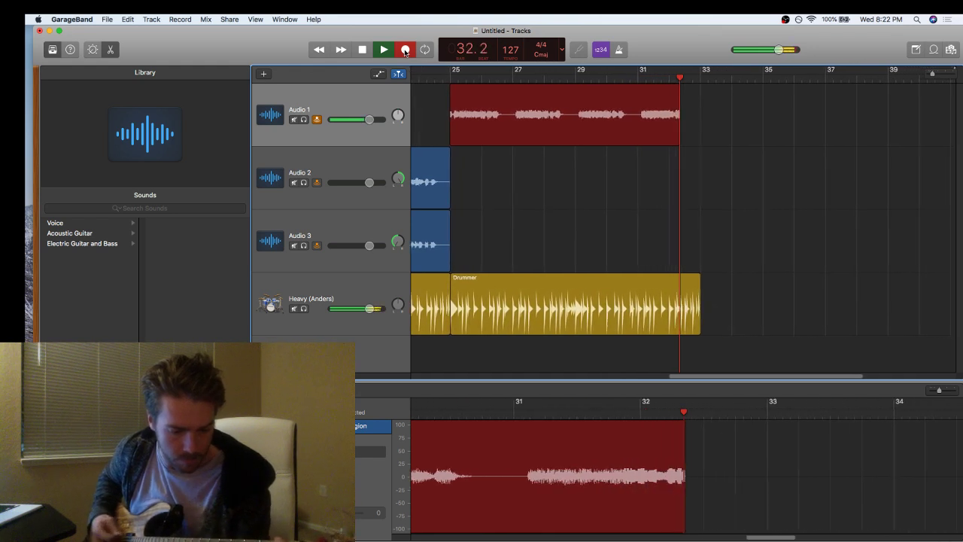
key("space")
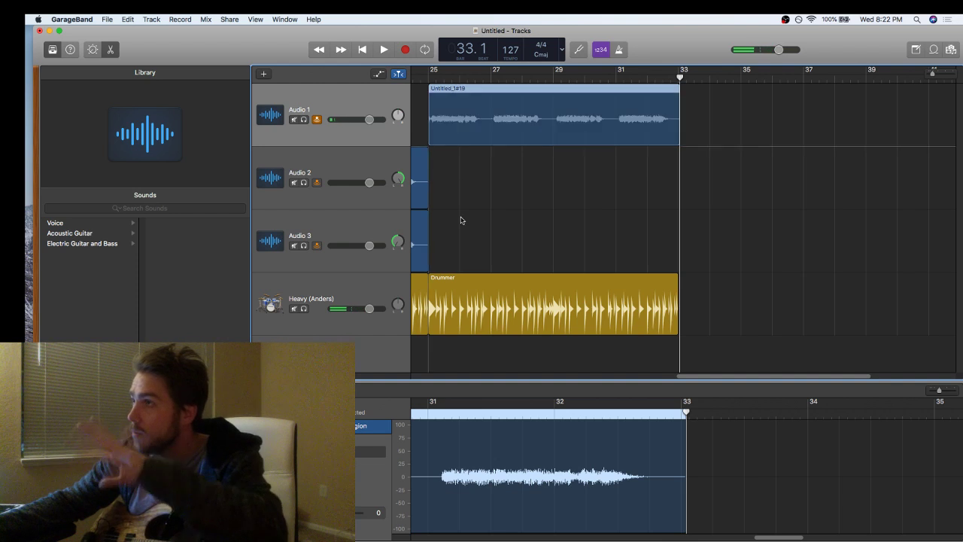
left_click_drag(453, 131, 456, 258)
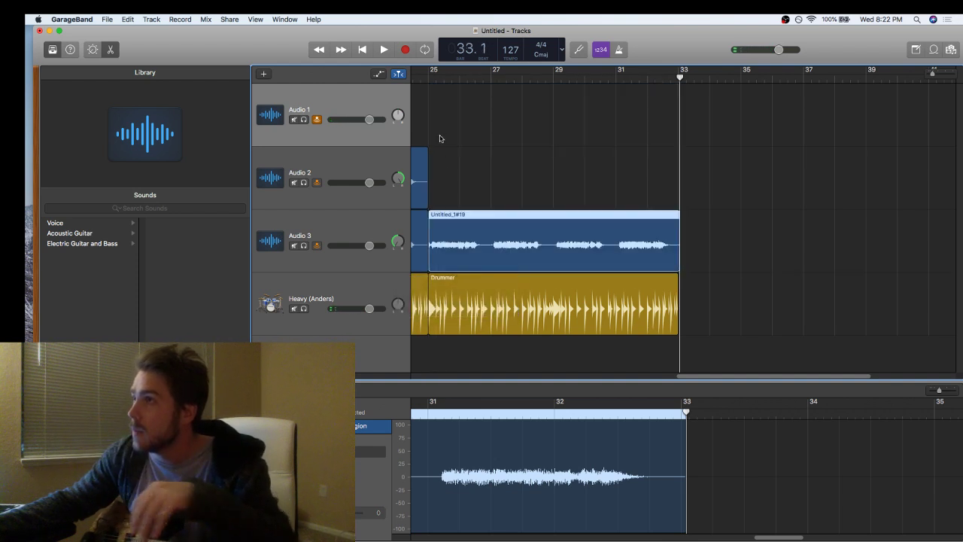
- Record a second guitar take on Audio 1 from bar 25 to bar 33 and move it to Audio 2 at bar 25
left_click(428, 79)
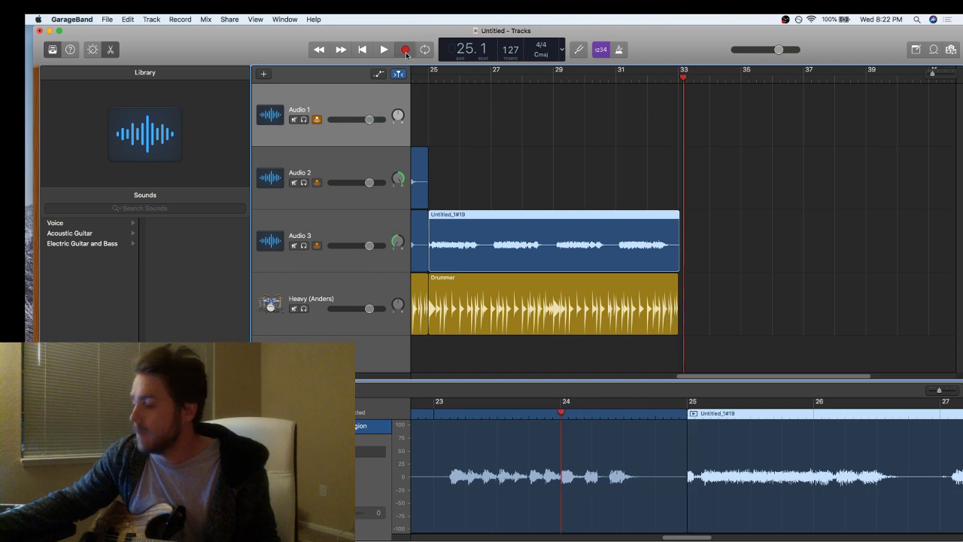
left_click(405, 51)
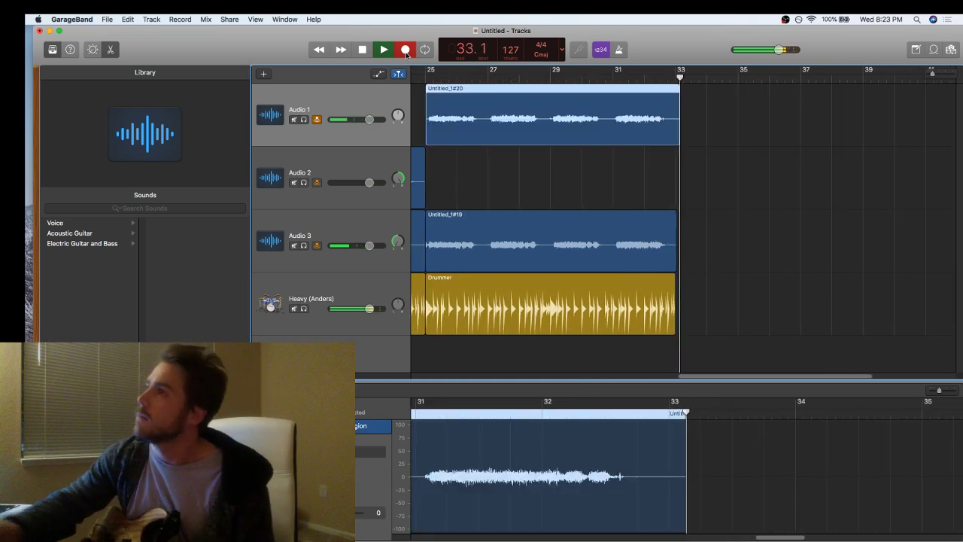
left_click(561, 153)
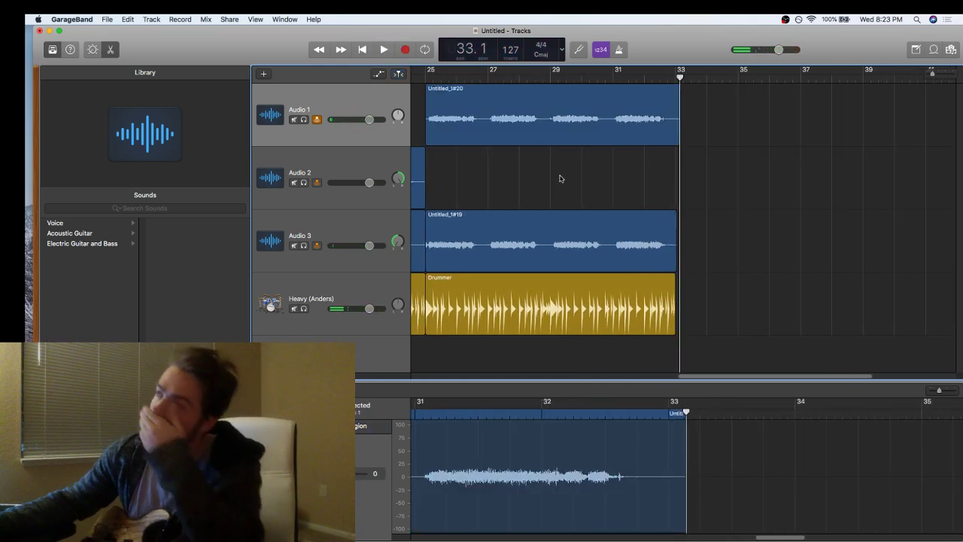
left_click_drag(555, 135, 559, 190)
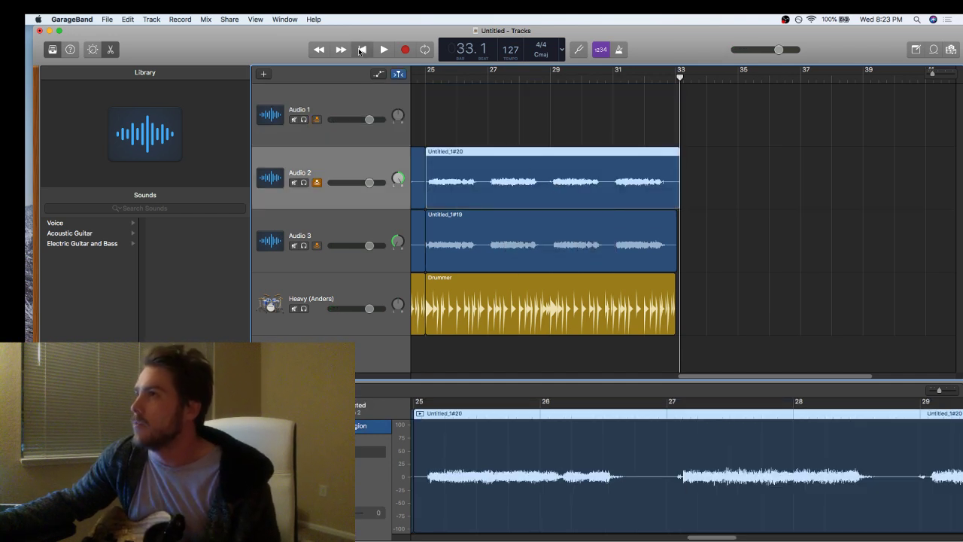
- Play back the song from the beginning to the end of the fourth section at bar 33
left_click(361, 49)
key("space")
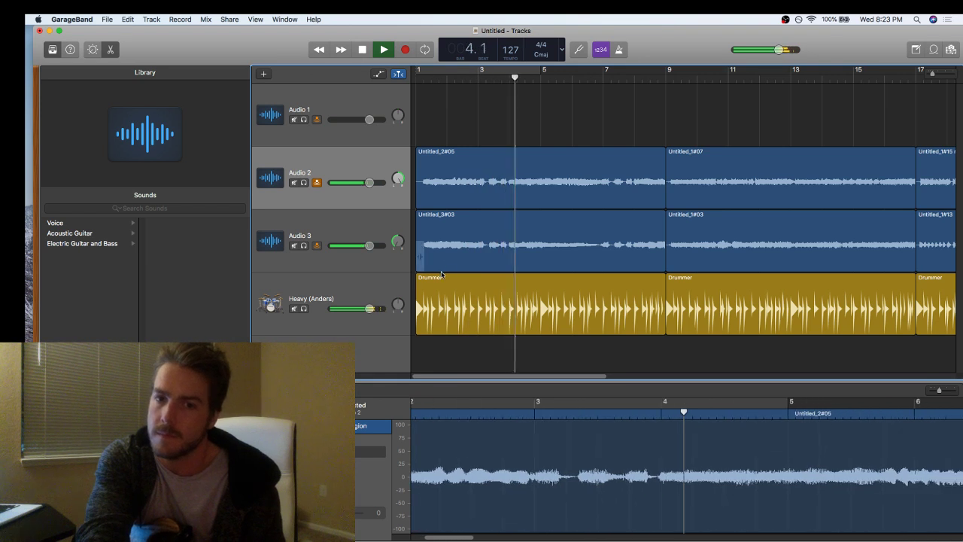
key("super+Left")
key("super+Left")
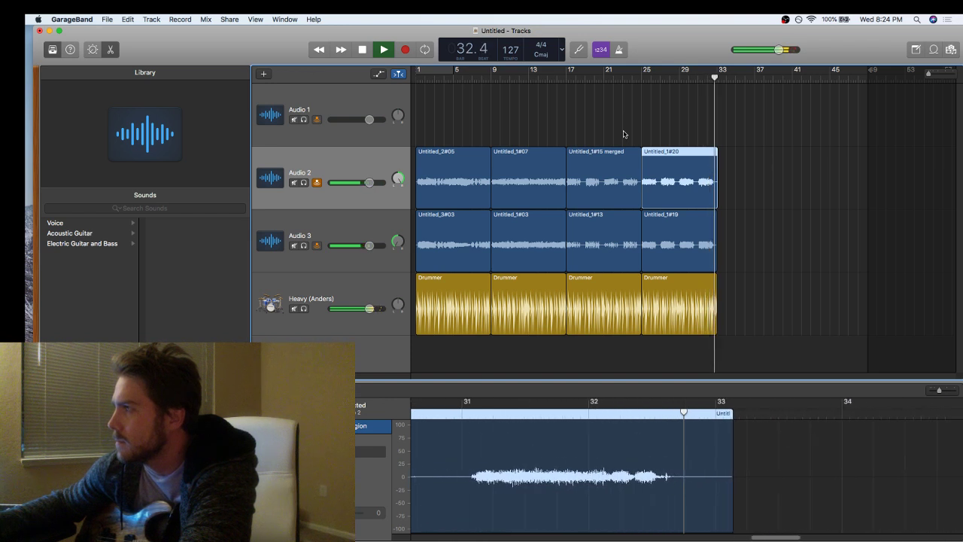
- Swap the third and fourth sections on Audio 2, Audio 3 and the drummer track so they fill bars 17 to 33
left_click_drag(603, 128, 602, 304)
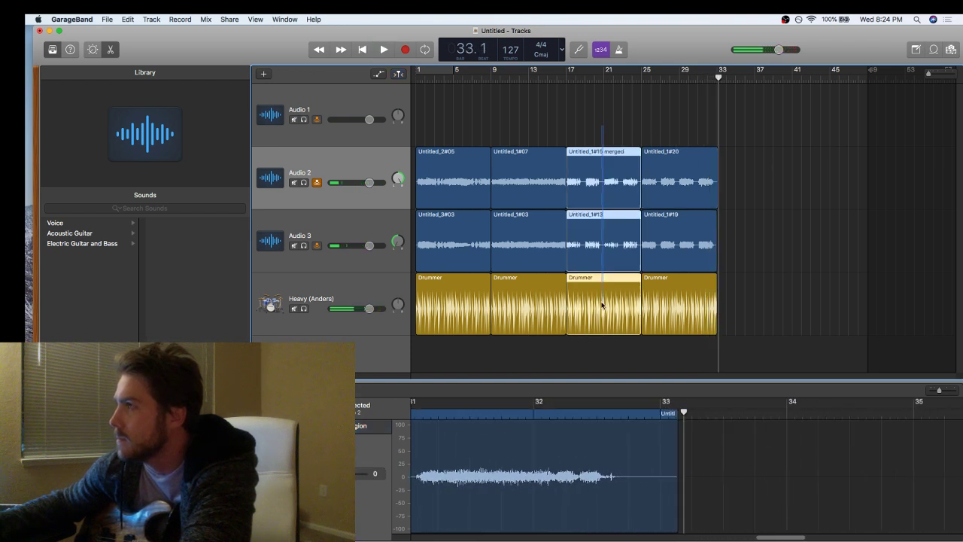
left_click_drag(603, 177, 757, 186)
left_click_drag(699, 126, 604, 307)
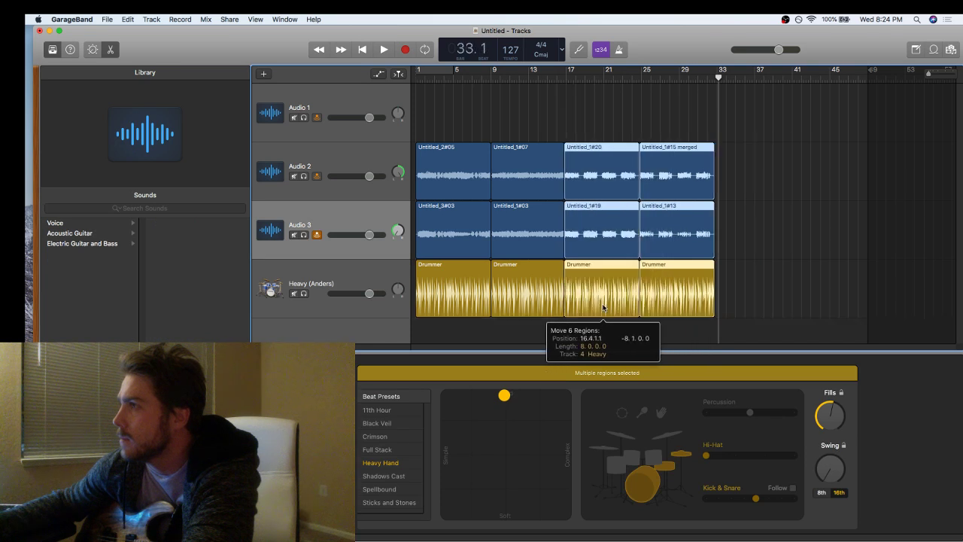
key("super+z")
left_click_drag(681, 301, 610, 299)
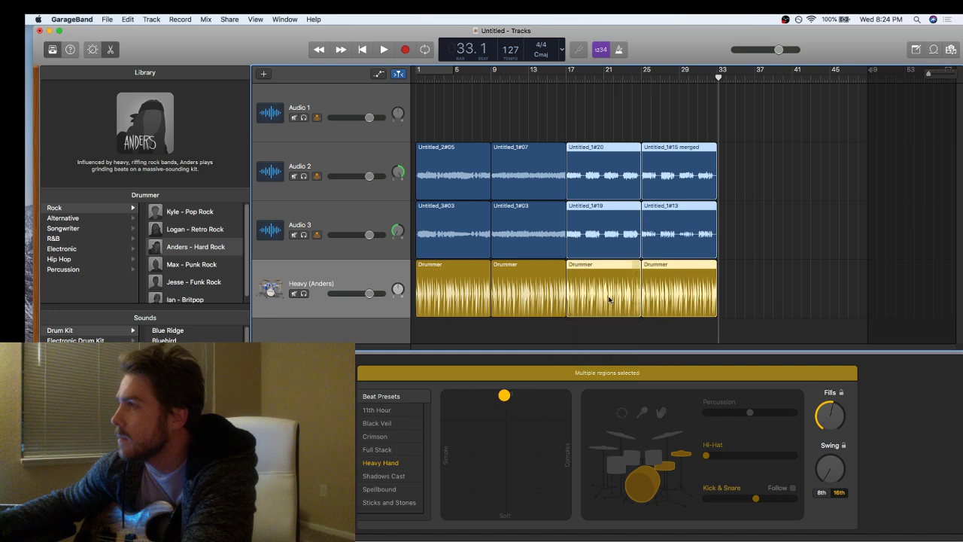
left_click(667, 134)
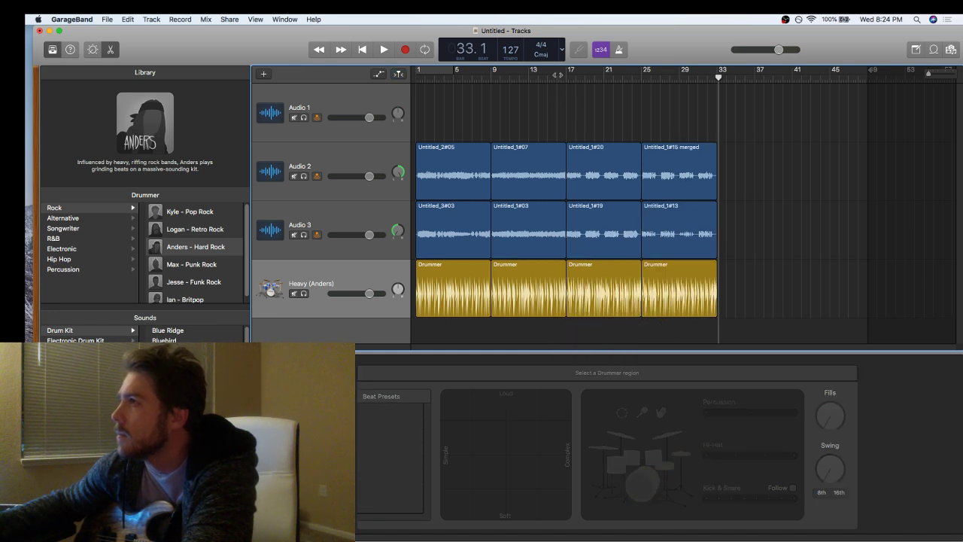
- During playback, add a Drummer region at bar 33 and make the bar 25 Drummer region softer and simpler, with Hi-Hat variation 3
key("space")
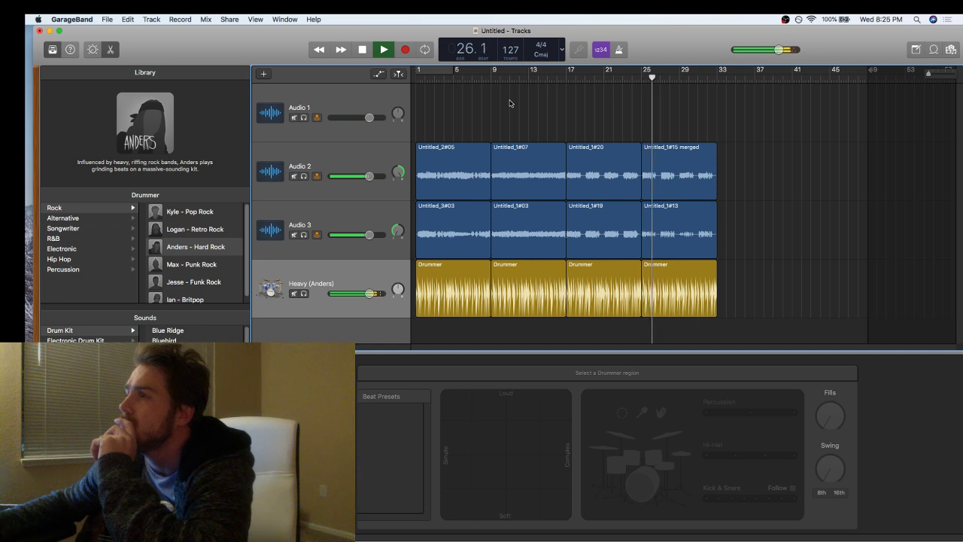
left_click(722, 288)
left_click(661, 286)
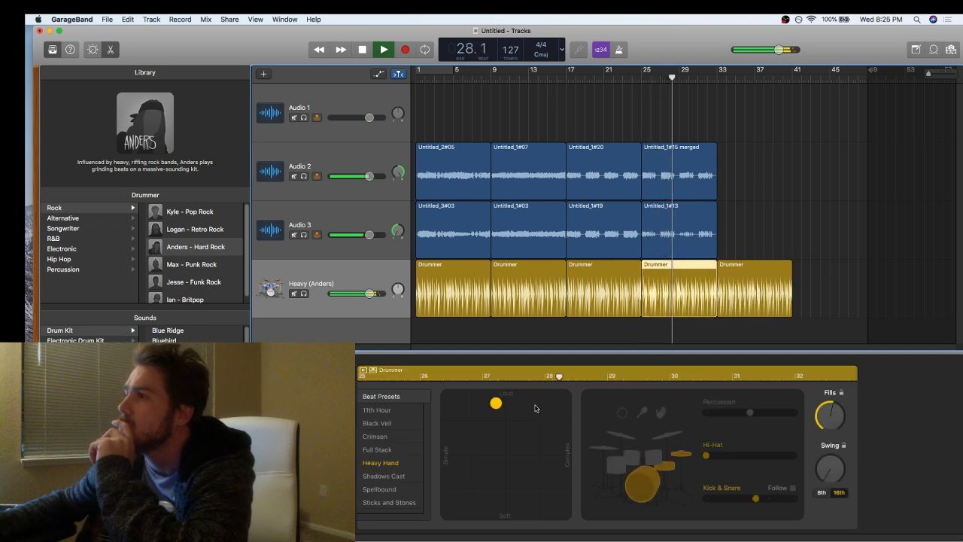
left_click(485, 454)
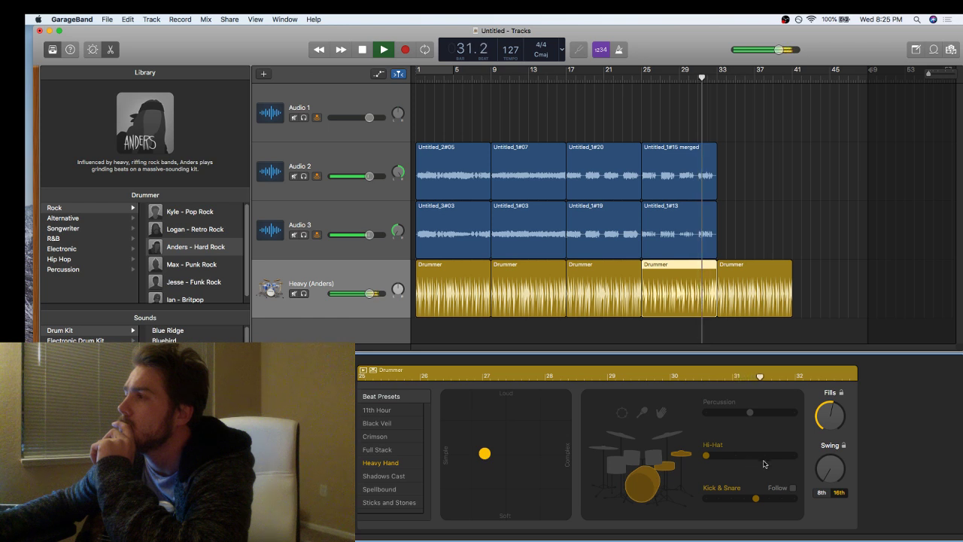
left_click(764, 456)
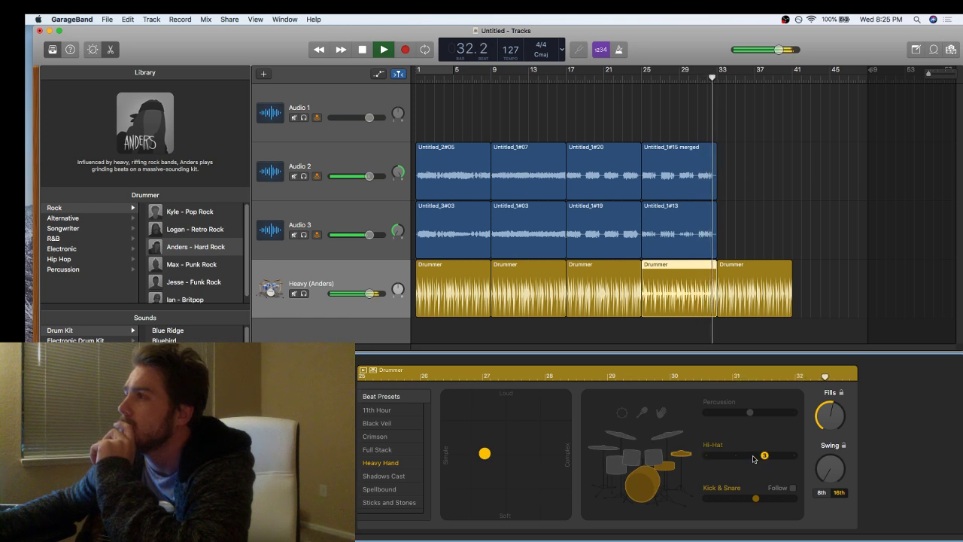
key("space")
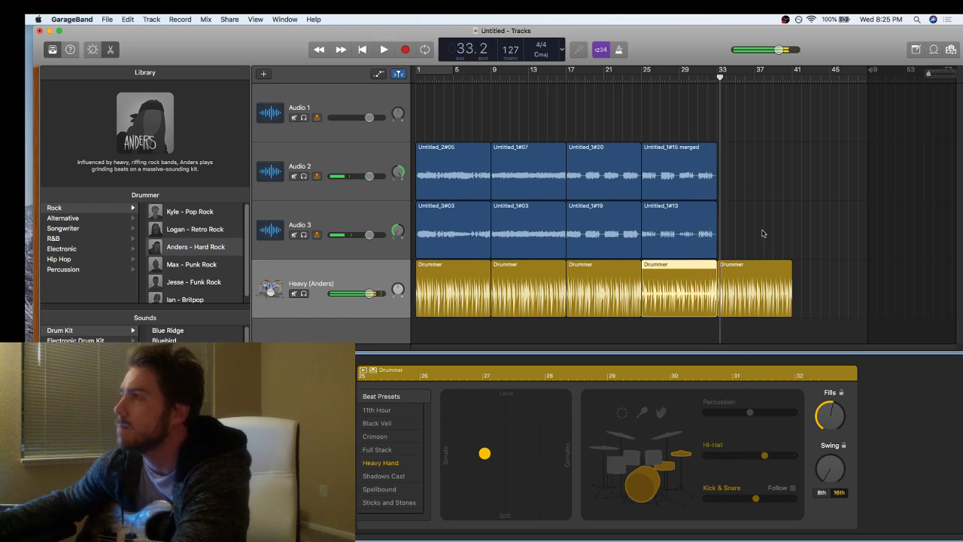
- Play from bar 9, place the playhead at bar 33, and switch the display mode to Beats & Time
left_click(487, 82)
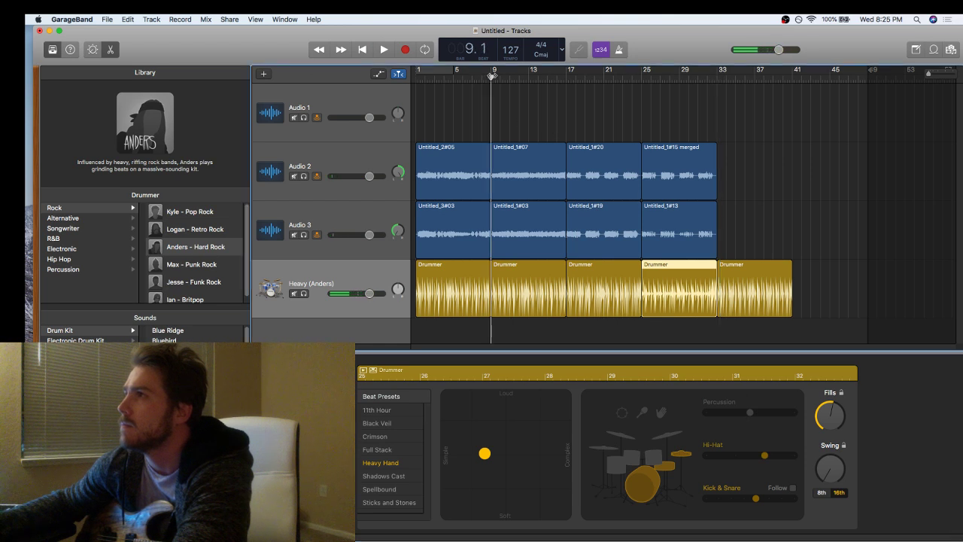
key("space")
left_click(416, 78)
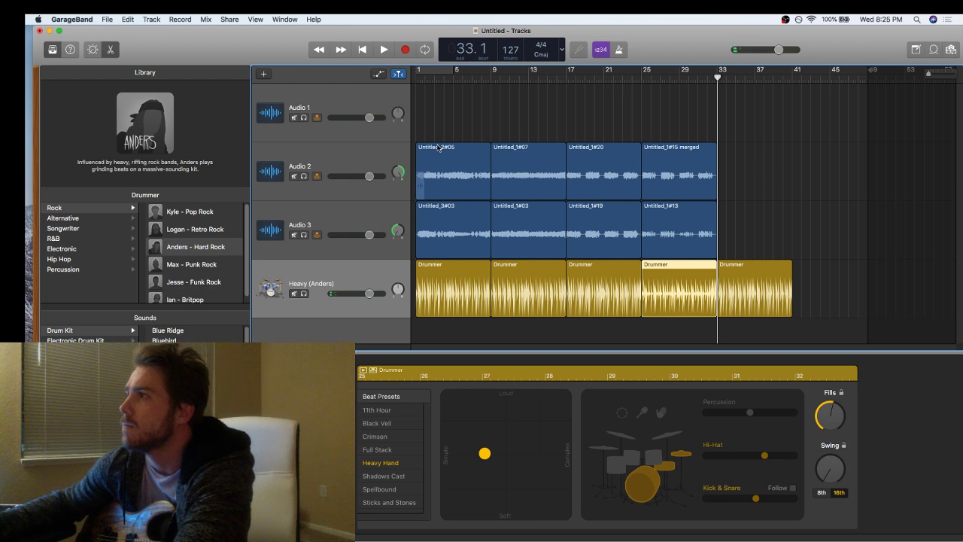
left_click(562, 51)
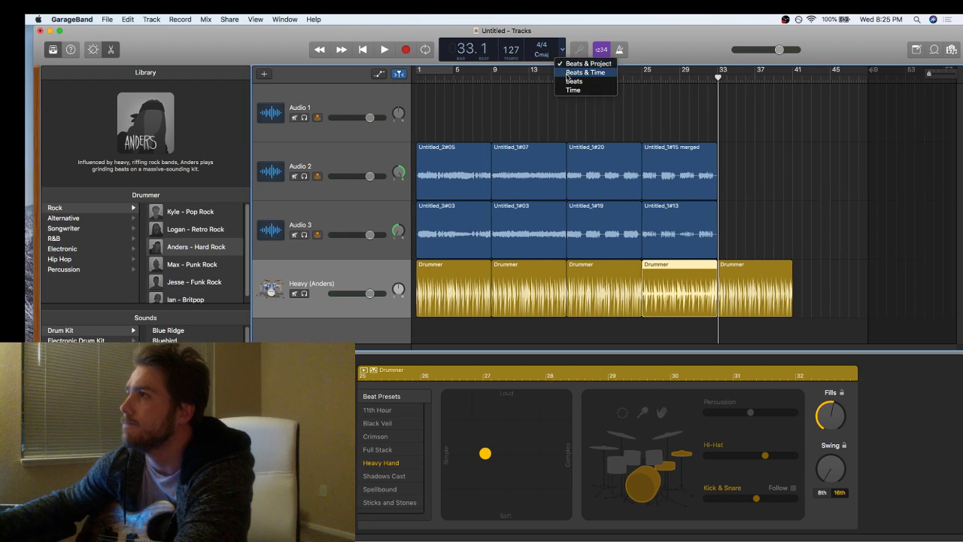
left_click(568, 73)
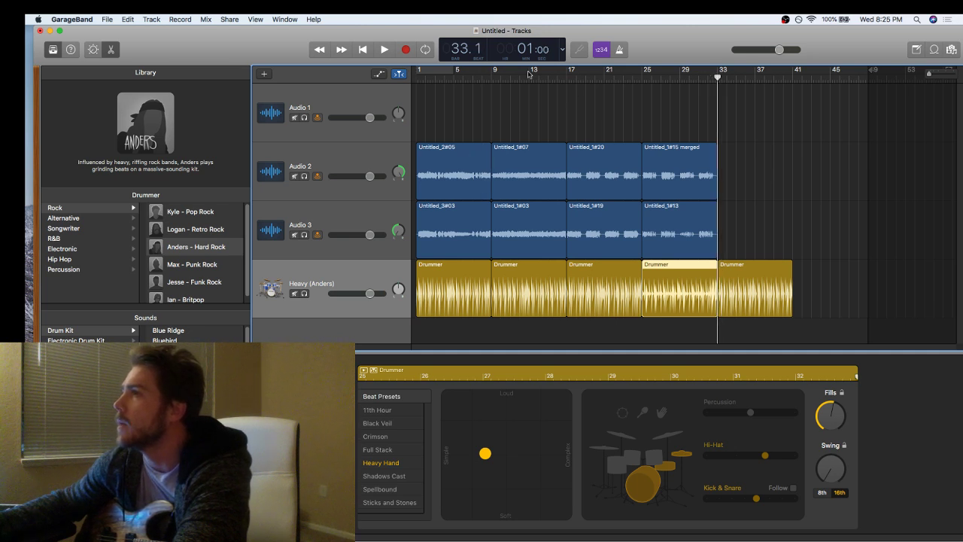
- Record a short trial take on Audio 1 from bar 33 to bar 35, and return the playhead to bar 33
left_click(392, 91)
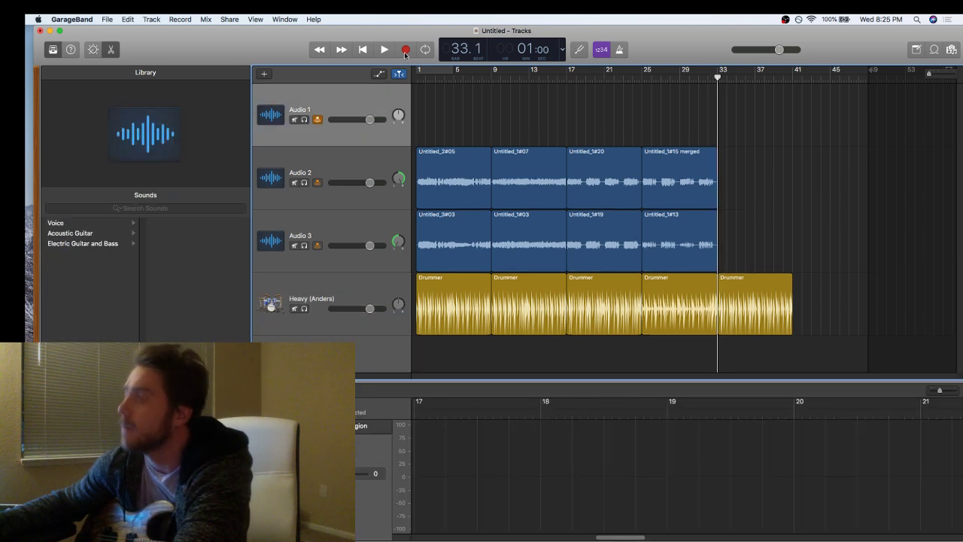
left_click(405, 50)
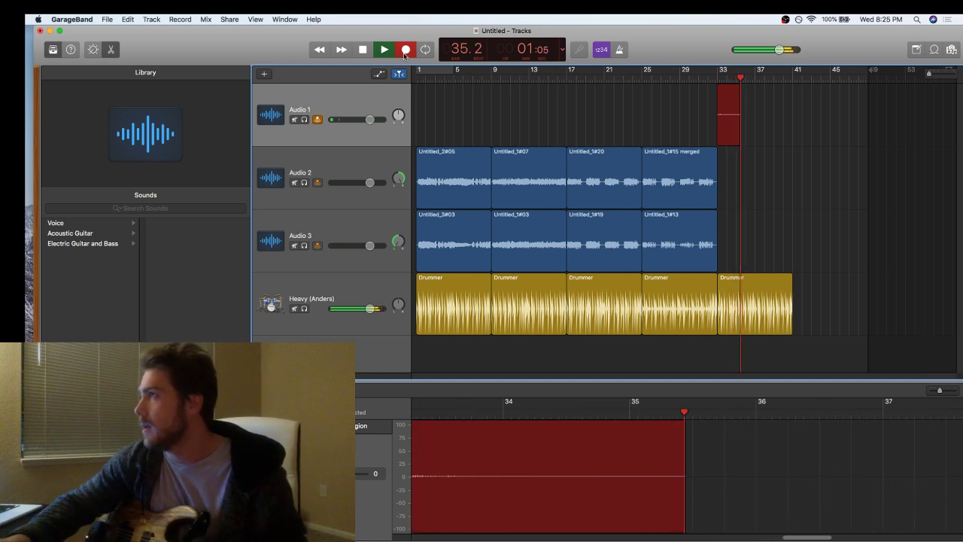
key("space")
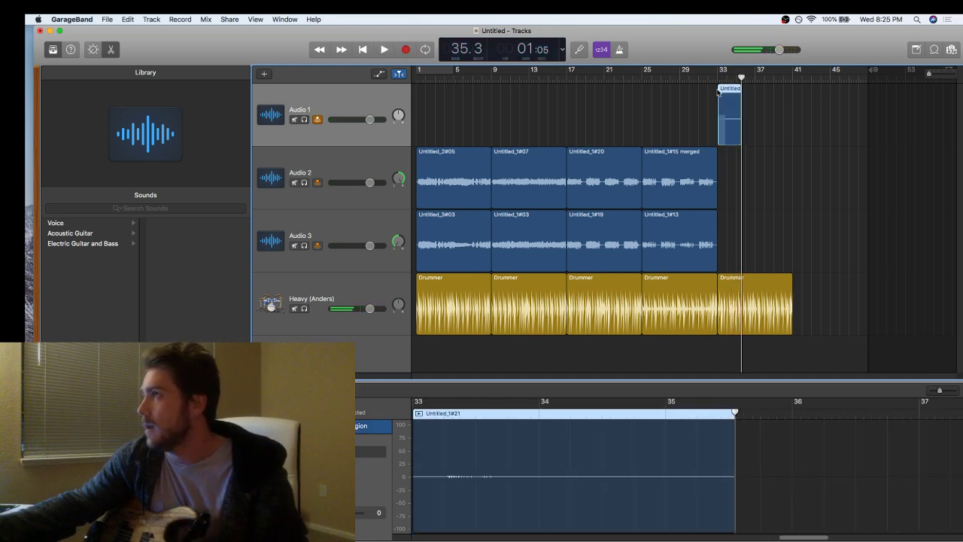
left_click_drag(720, 77, 718, 78)
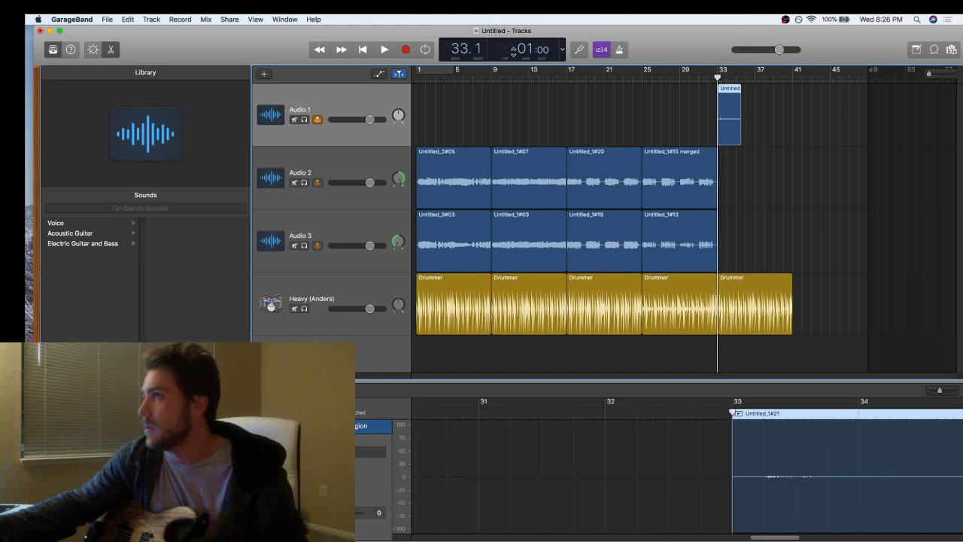
- Record over the trial take on Audio 1 from bar 33 to bar 43, and delete the recording
left_click(409, 47)
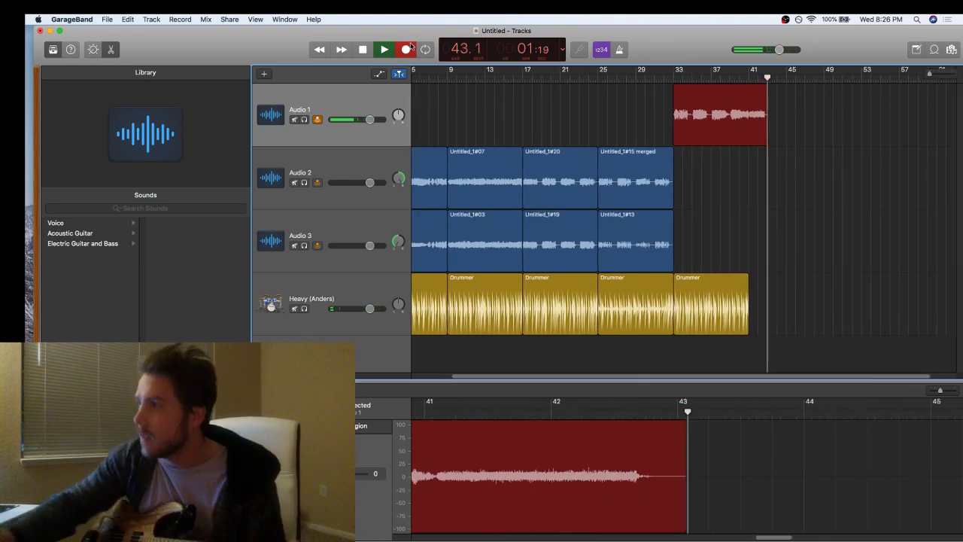
left_click(411, 47)
key("Delete")
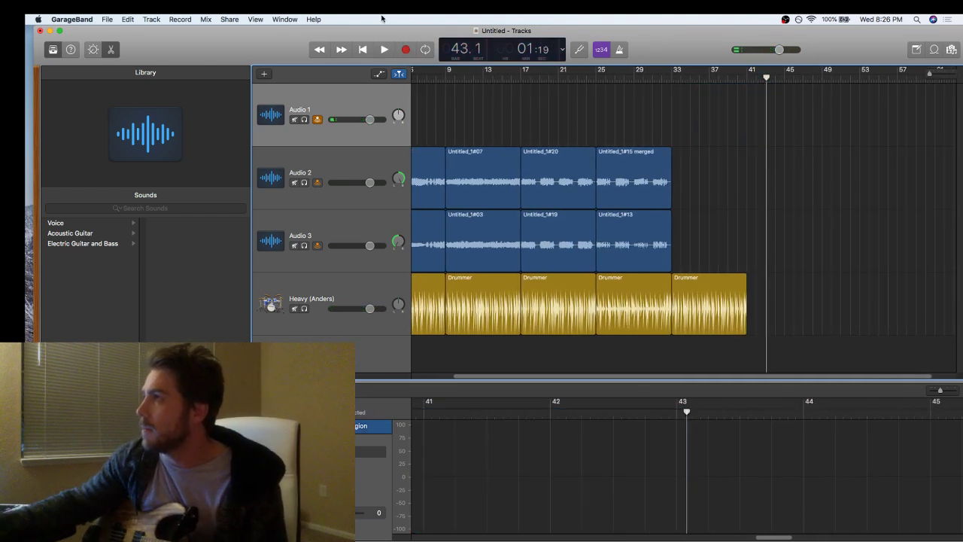
- Record cycled takes on Audio 1 from bar 1, continue with cycling off to bar 45, and delete the recording
left_click(668, 72)
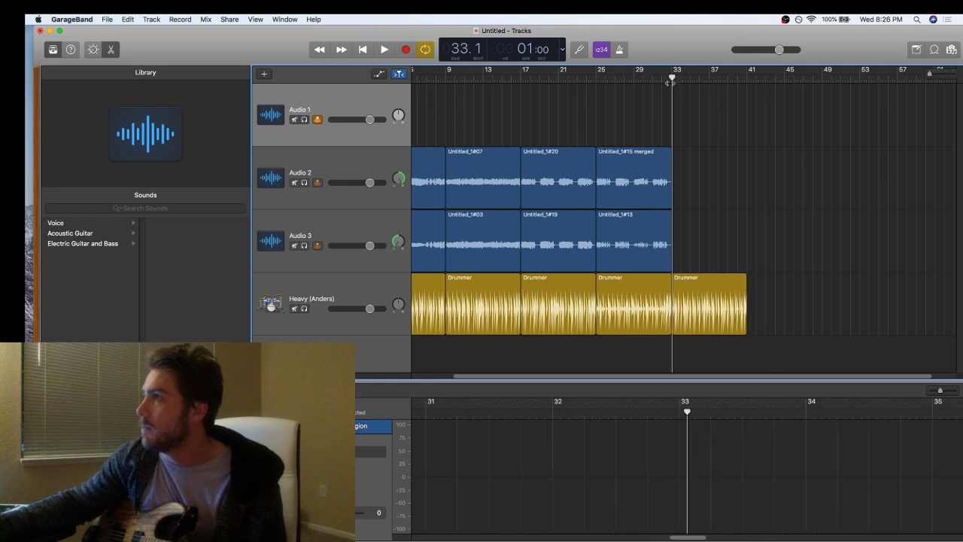
left_click(404, 51)
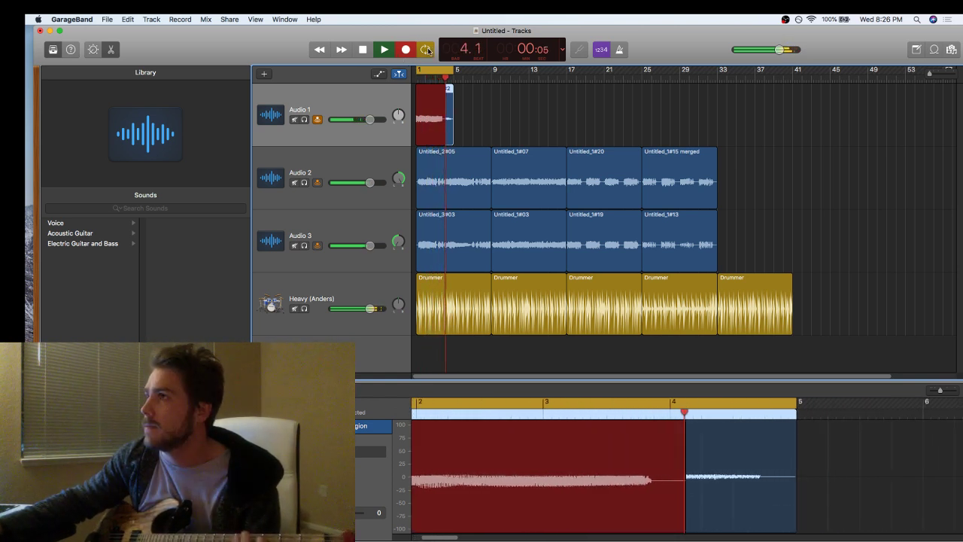
left_click(406, 49)
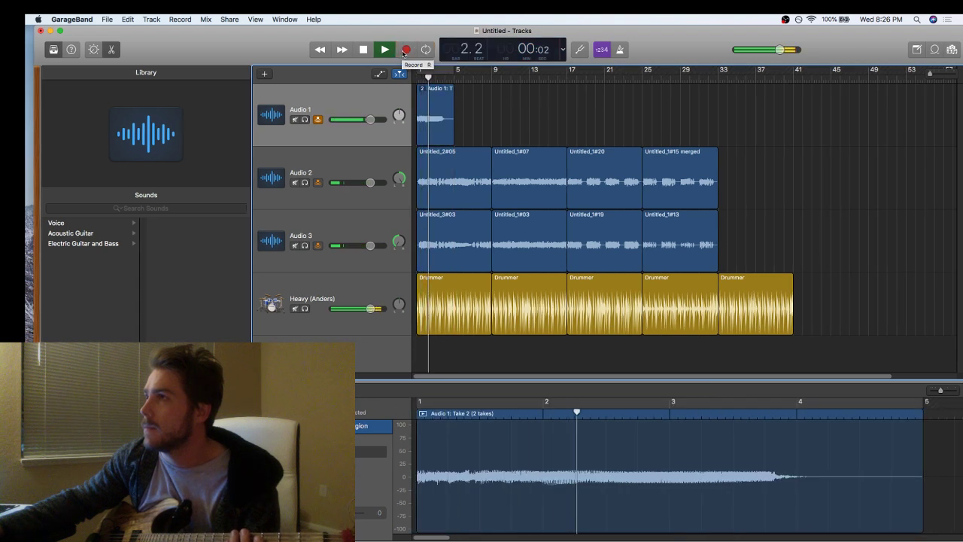
left_click(405, 49)
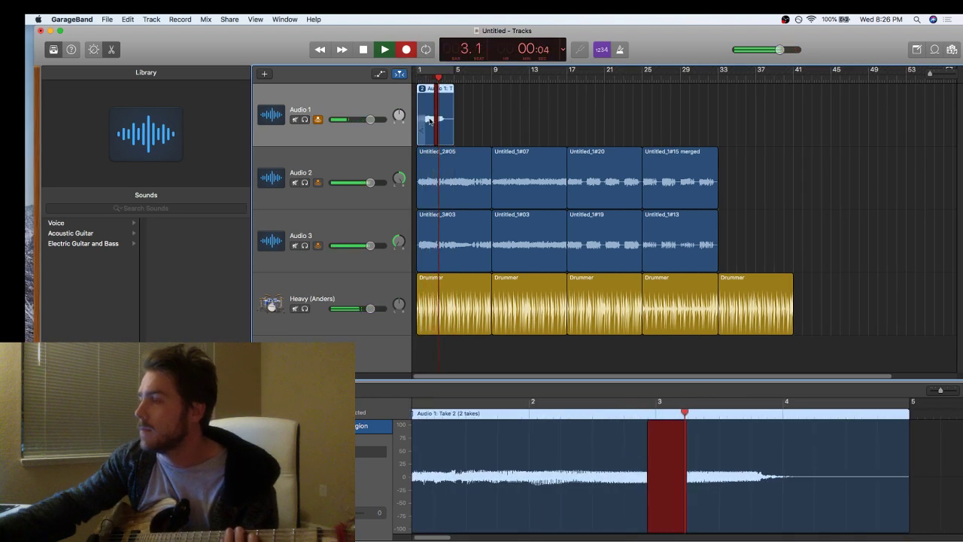
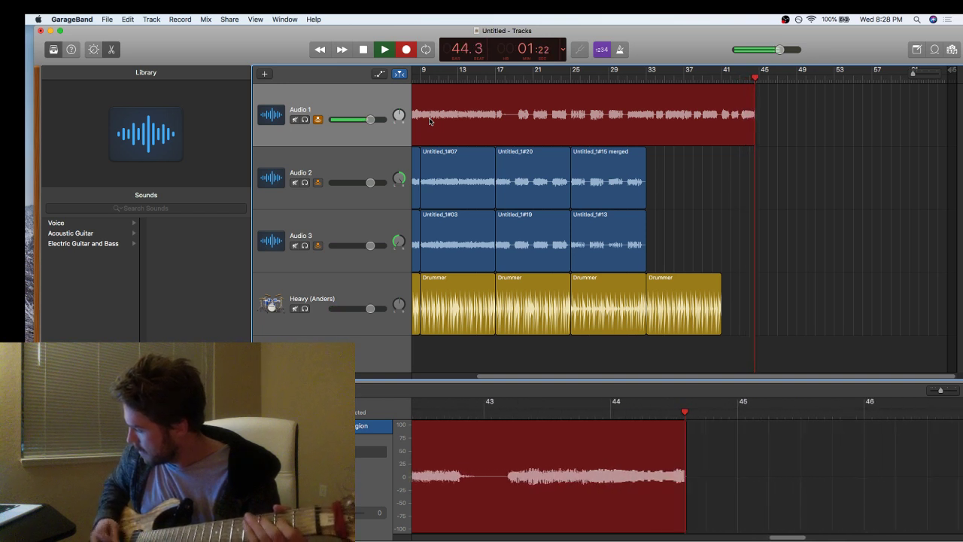
key("space")
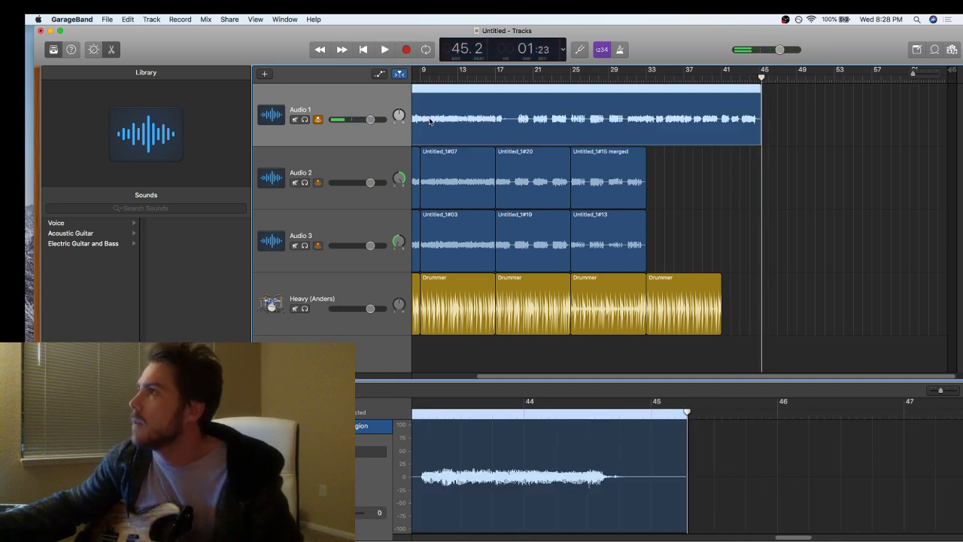
key("Delete")
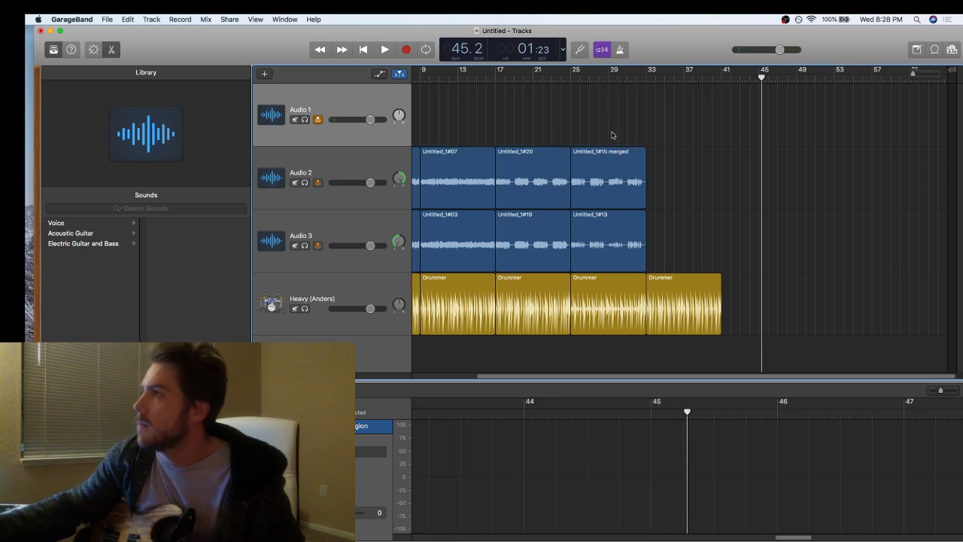
- Place the playhead at bar 33, record a guitar take on Audio 1 up to bar 46, and discard it
left_click(647, 77)
left_click(645, 78)
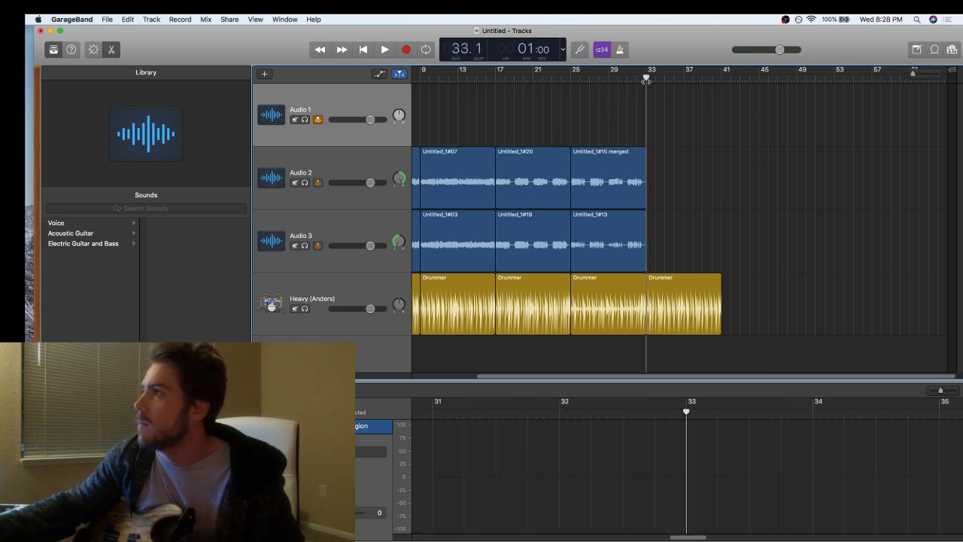
left_click(403, 51)
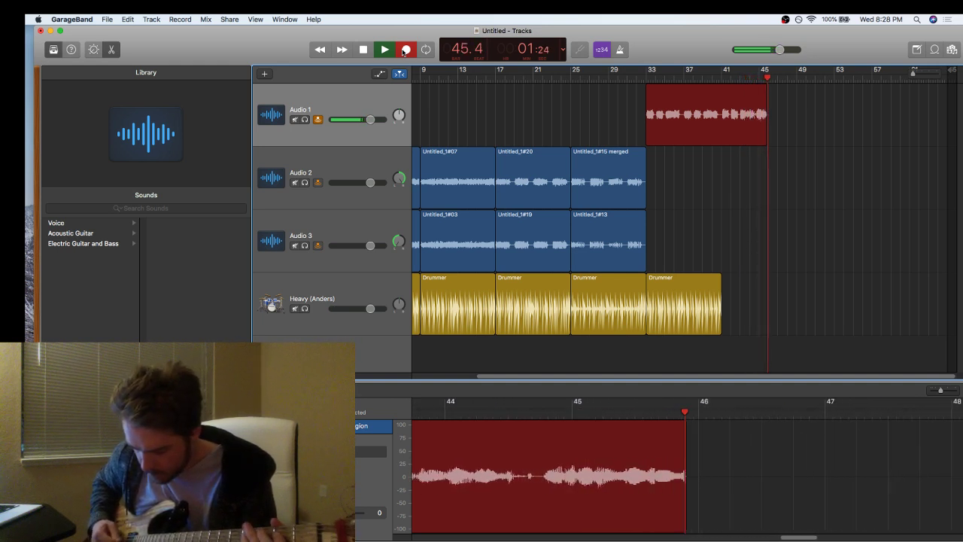
key("space")
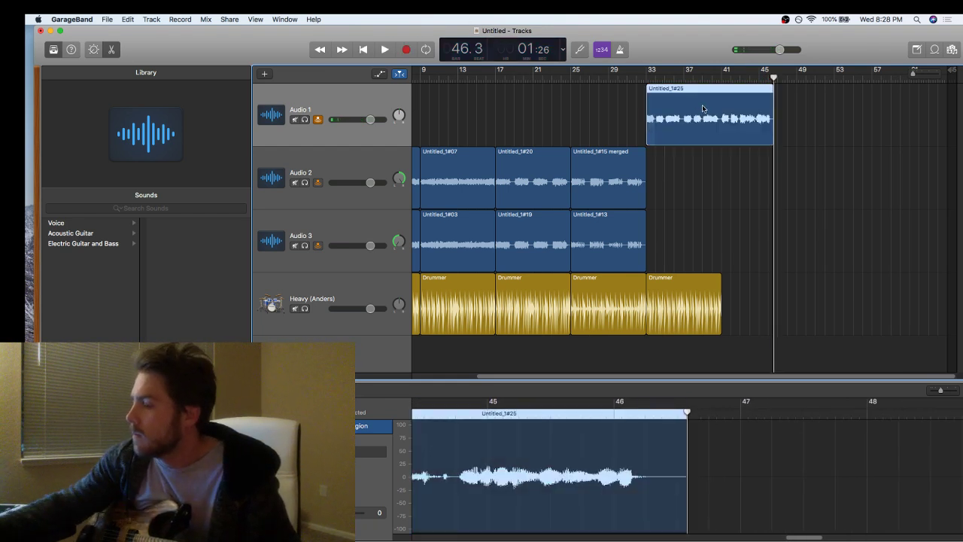
key("Delete")
- Return the playhead to bar 33 and record a new guitar take on Audio 1 up to bar 41
left_click(647, 76)
left_click_drag(647, 77, 645, 77)
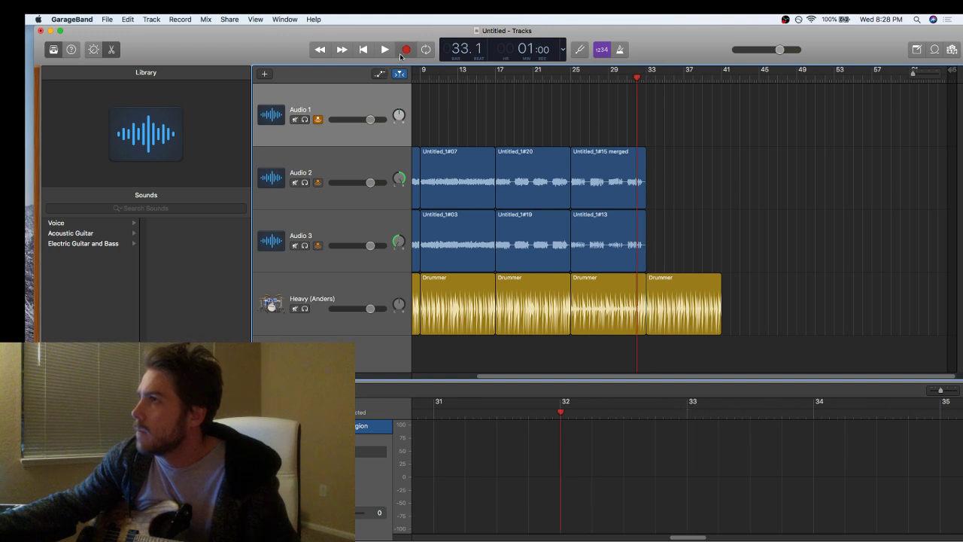
left_click(403, 53)
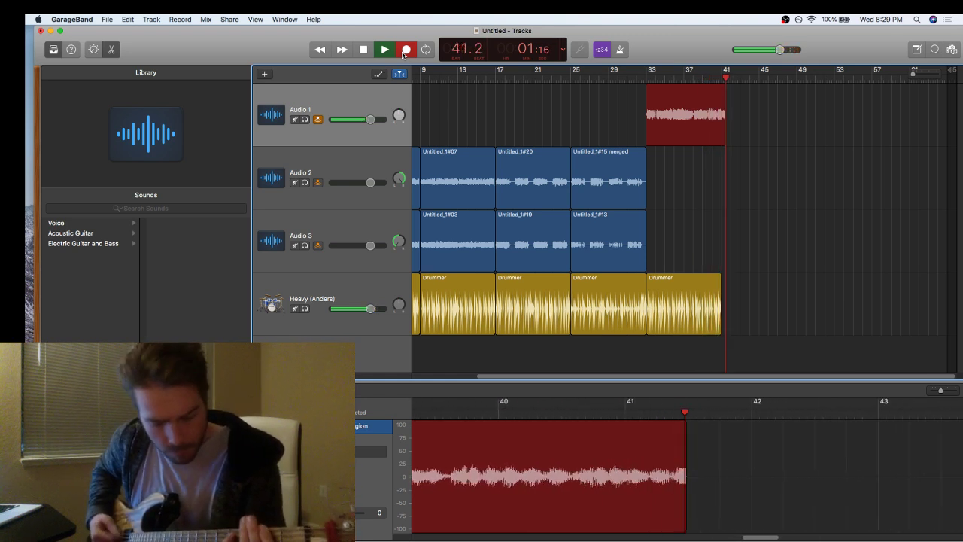
key("space")
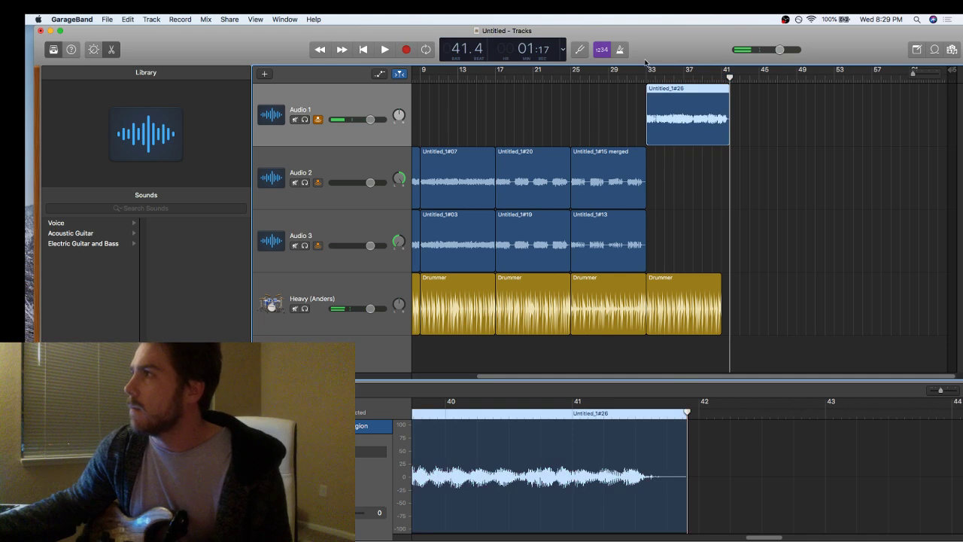
- Play back the new Audio 1 take from bar 33 to bar 37, and delete it
left_click(645, 72)
key("space")
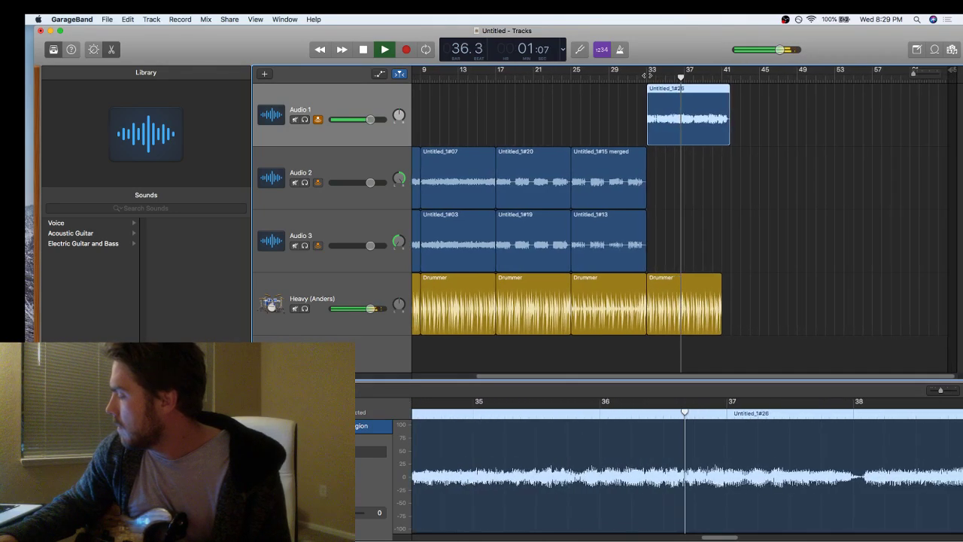
key("space")
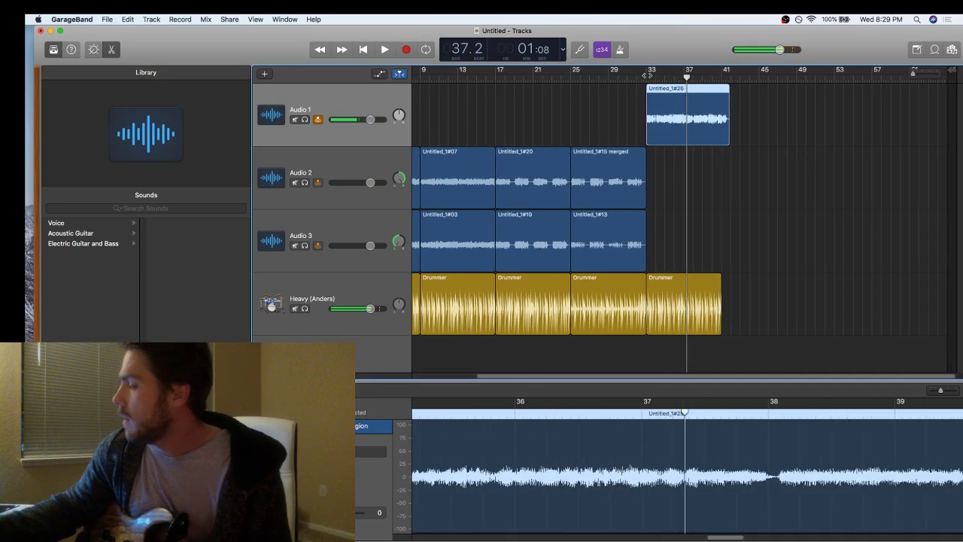
key("Delete")
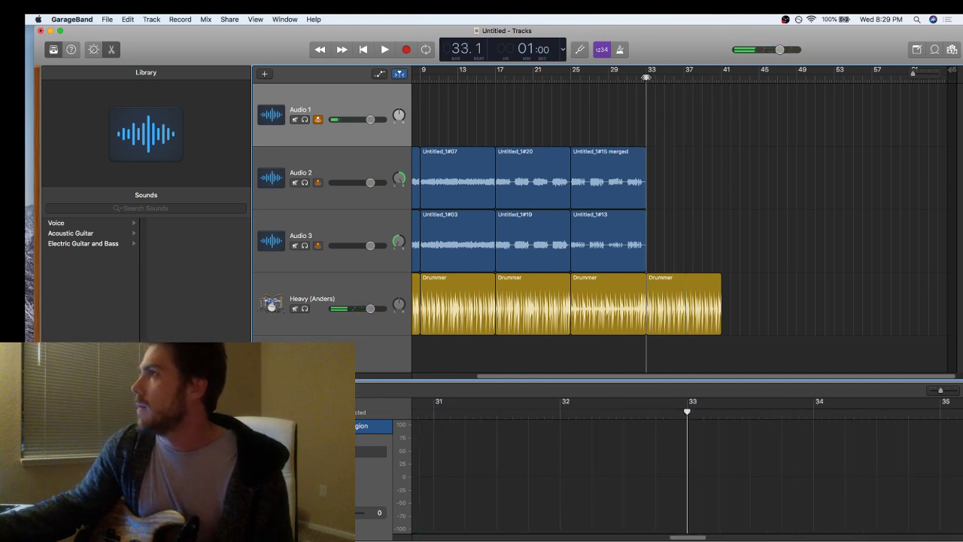
- Record another guitar take on Audio 1 from bar 33 to bar 42, and delete it
left_click(407, 49)
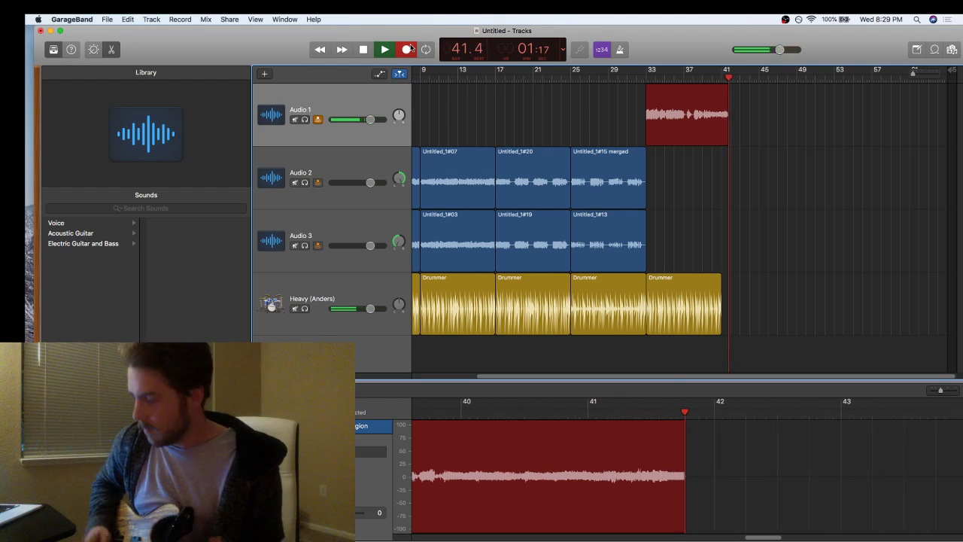
key("space")
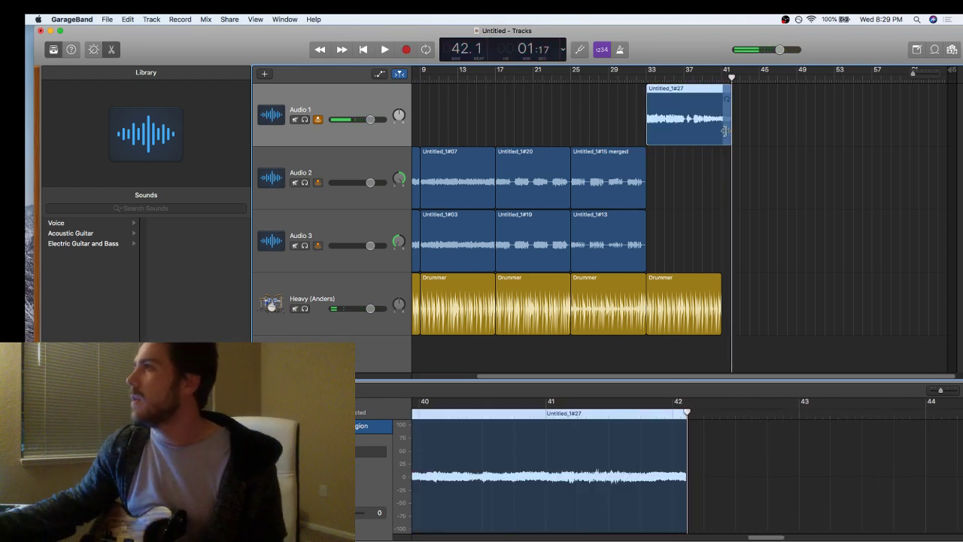
key("Delete")
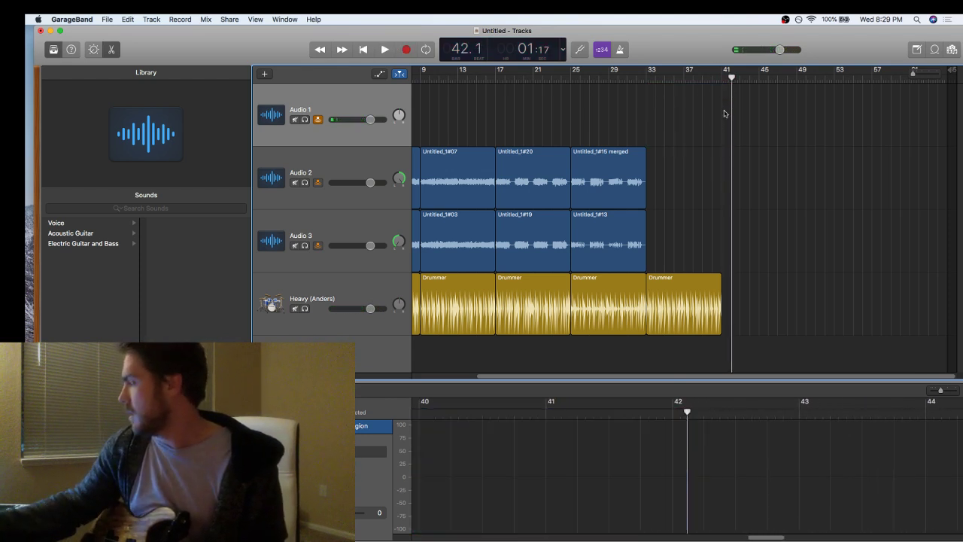
- Set the playhead exactly at bar 33 and record a guitar take on Audio 1 over the last Drummer region
left_click(643, 78)
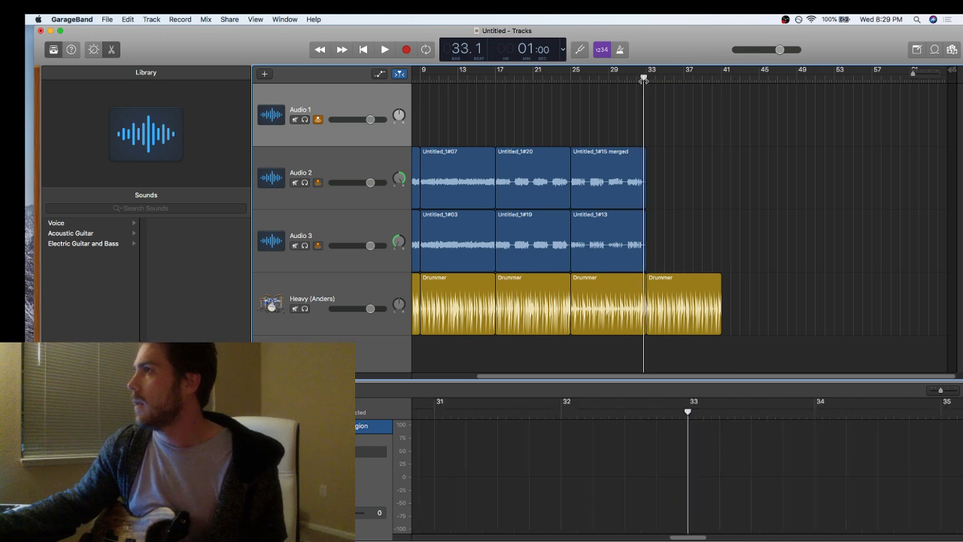
left_click_drag(643, 78, 646, 78)
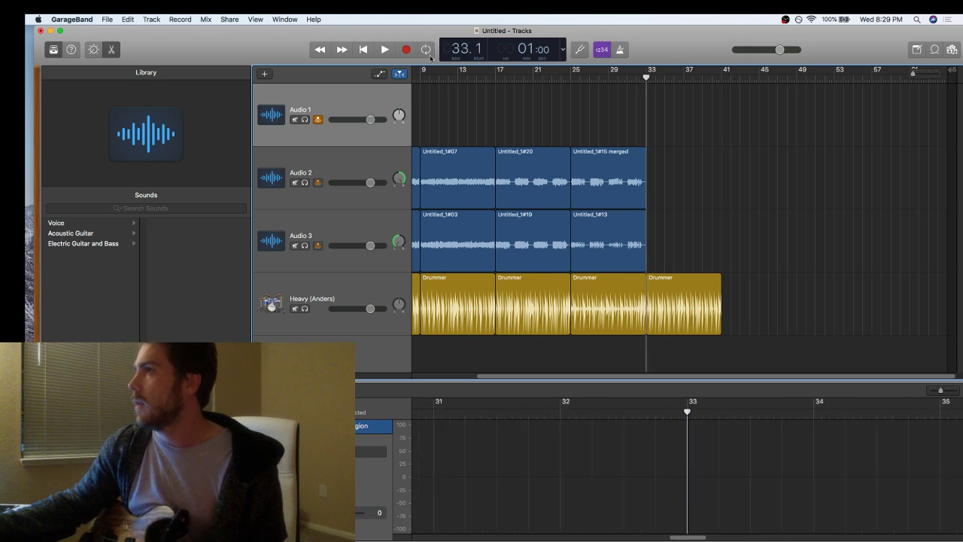
left_click(404, 51)
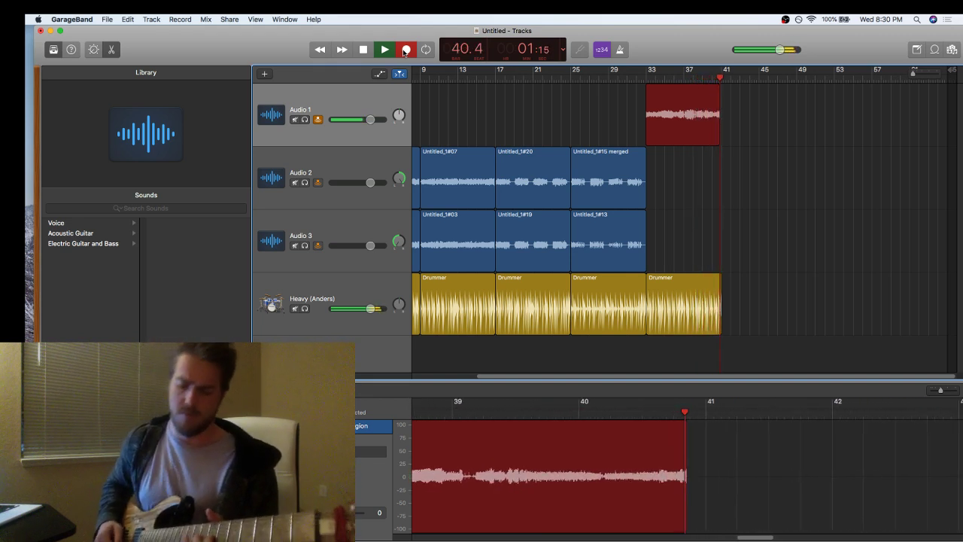
left_click(406, 49)
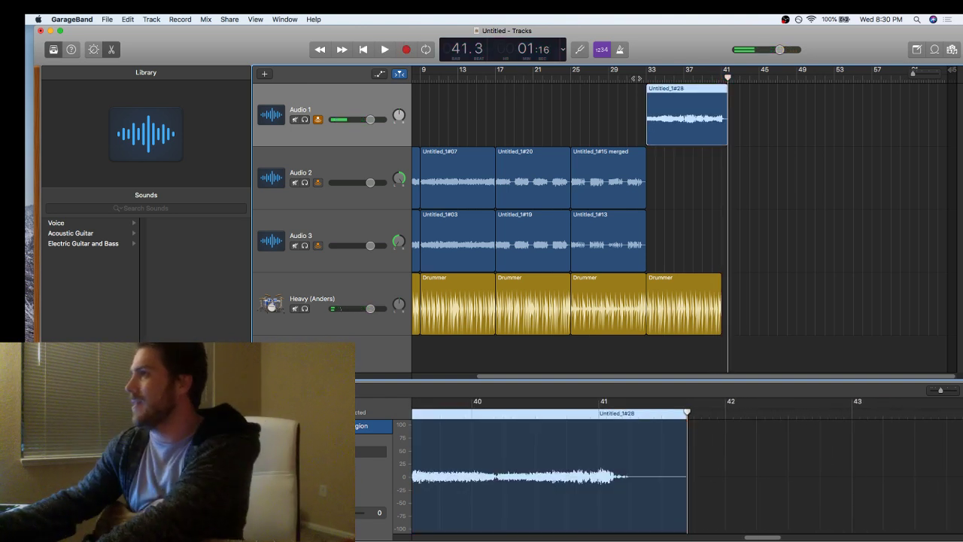
- Play back the latest Audio 1 take from just before bar 33, and delete it
left_click(638, 72)
key("space")
scroll(635, 79, "left", 2)
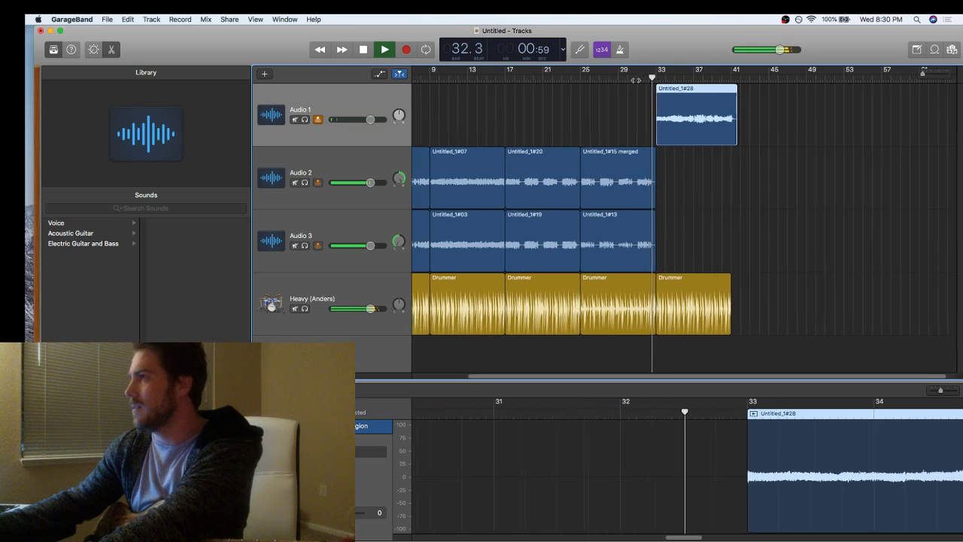
scroll(647, 90, "left", 1)
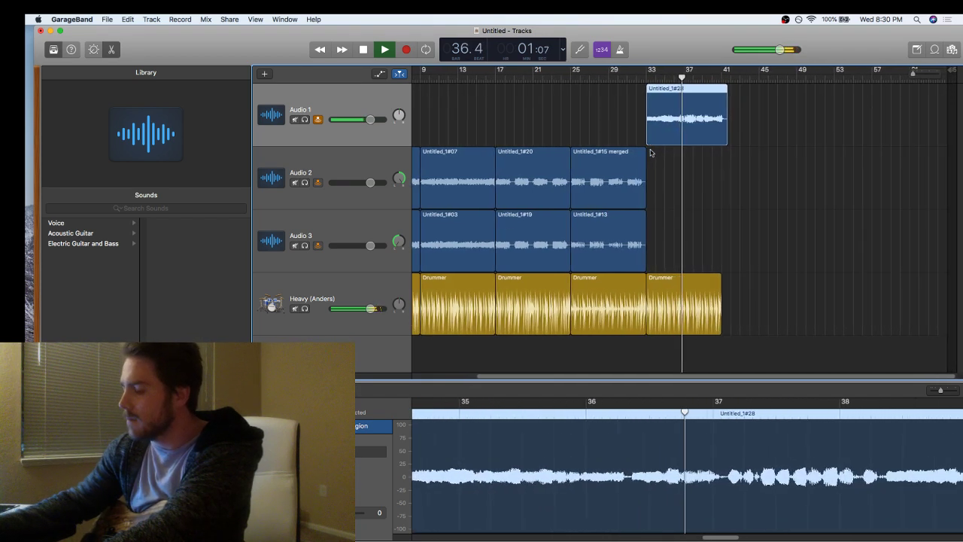
key("Delete")
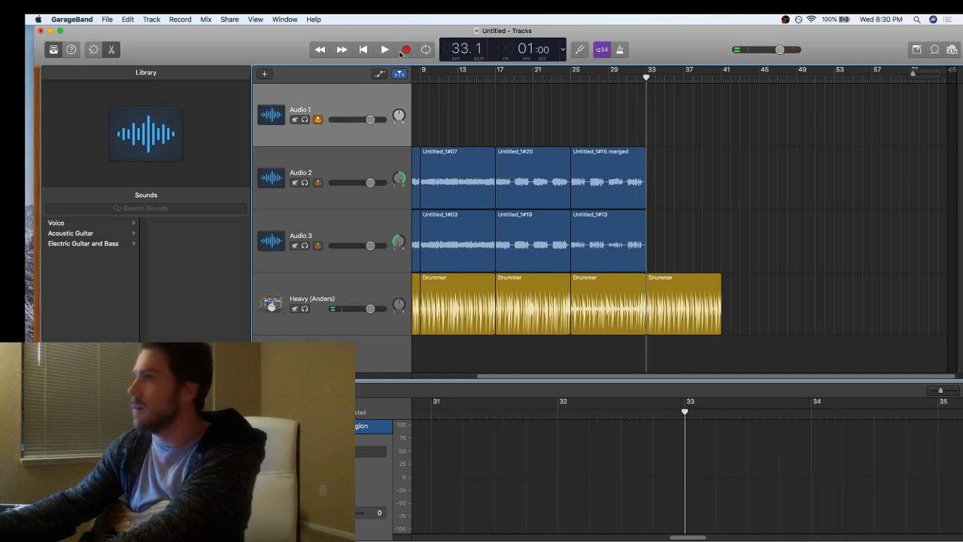
- Record one more guitar take on Audio 1 from bar 33 to bar 41, and discard it
left_click(411, 50)
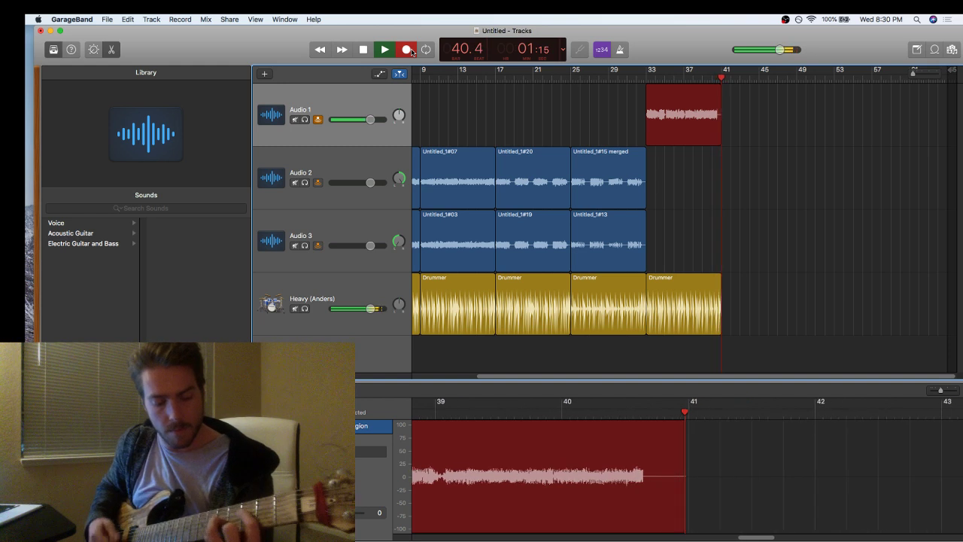
key("space")
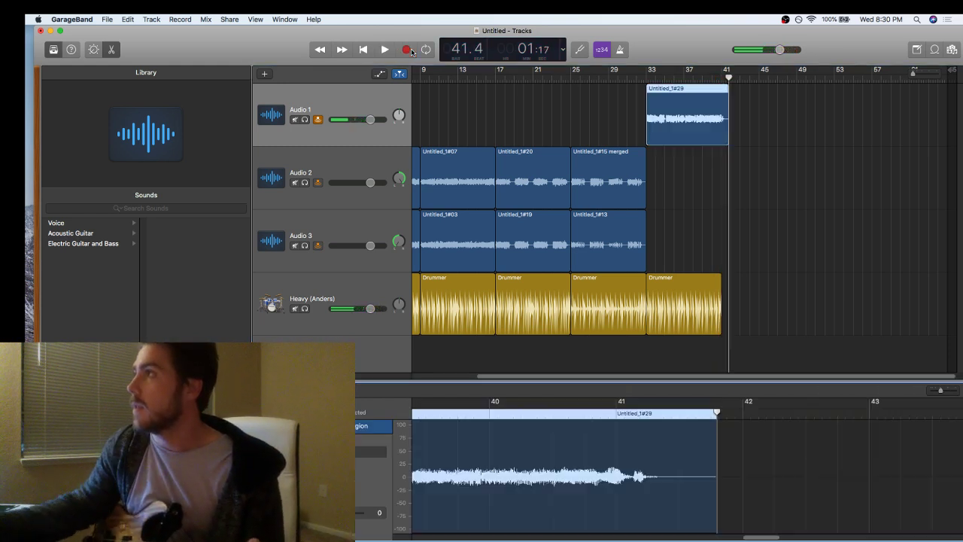
key("Delete")
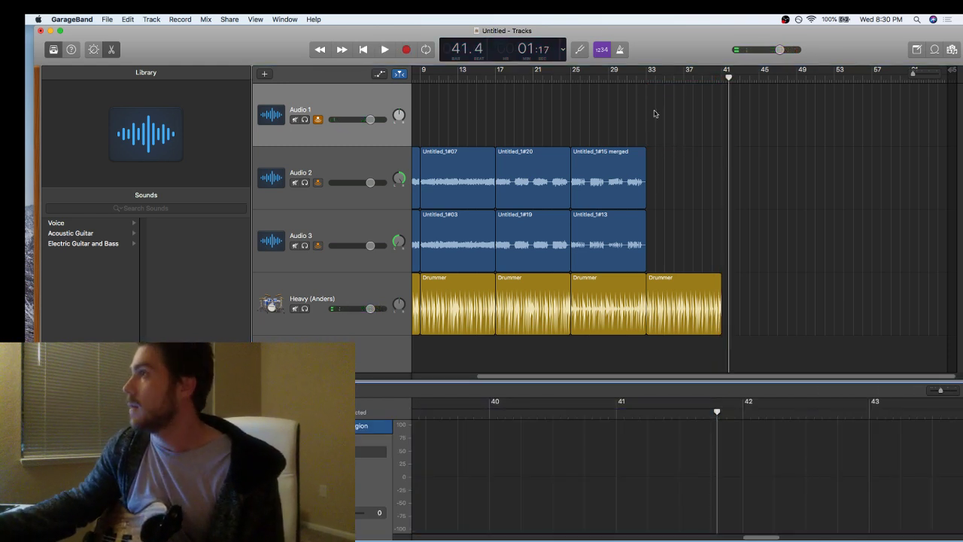
- Lower the Kick & Snare pattern of the last Drummer region, starting at bar 33, to its minimum setting
left_click(680, 312)
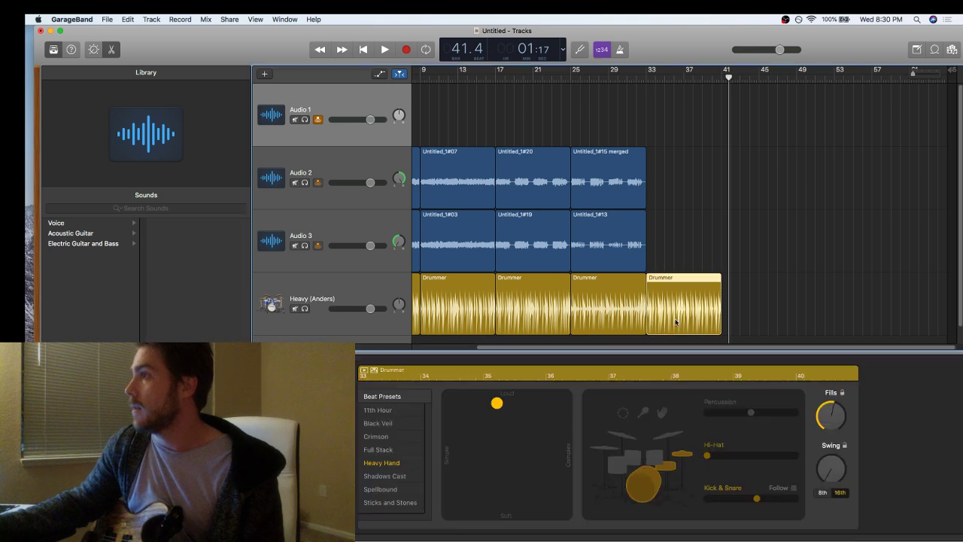
left_click_drag(757, 498, 708, 498)
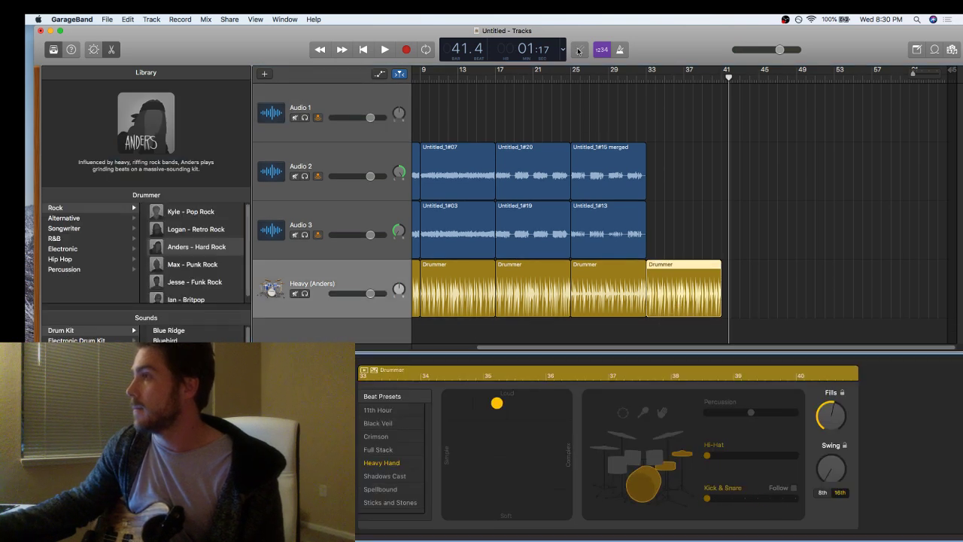
- Record a guitar take on Audio 1 from bar 33 to just past bar 41, and move it down to Audio 3
left_click(642, 79)
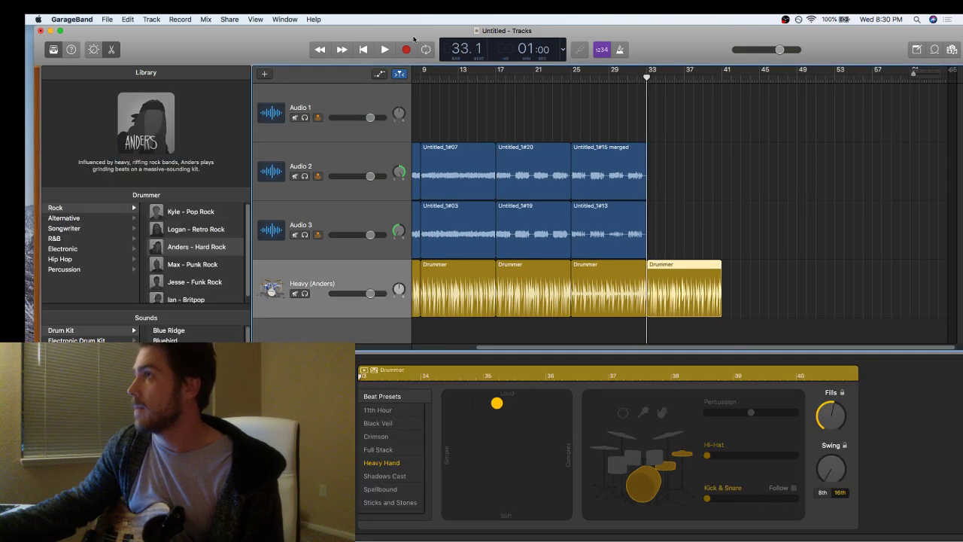
left_click(393, 87)
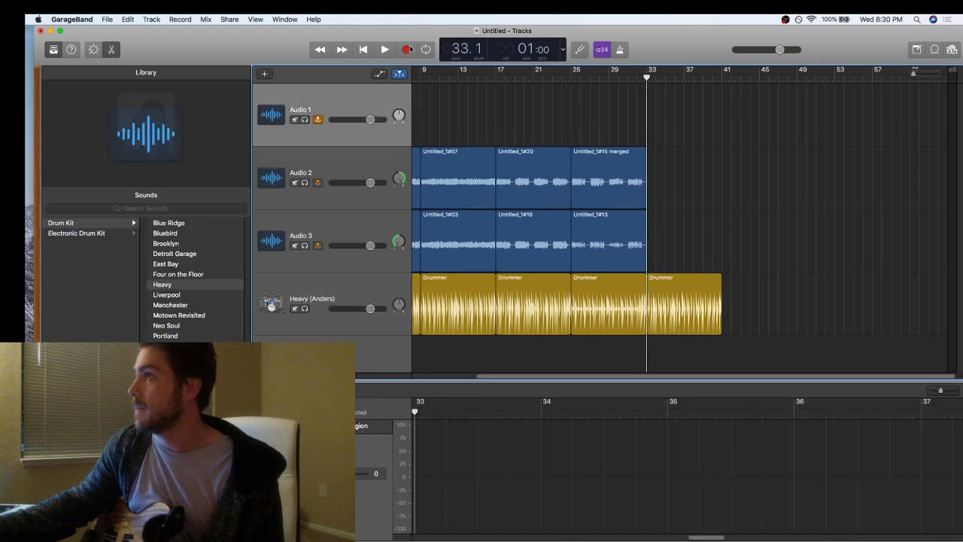
left_click(407, 50)
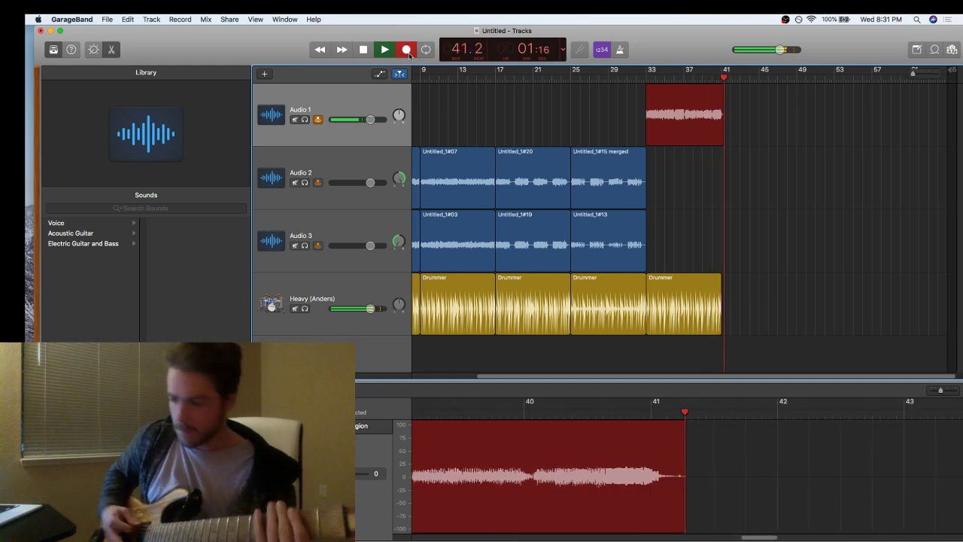
key("space")
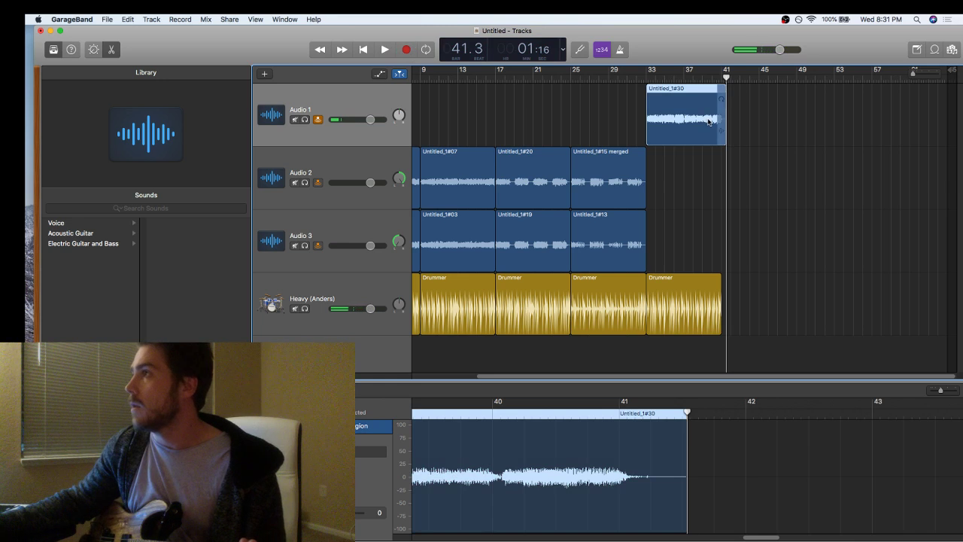
left_click_drag(709, 121, 704, 221)
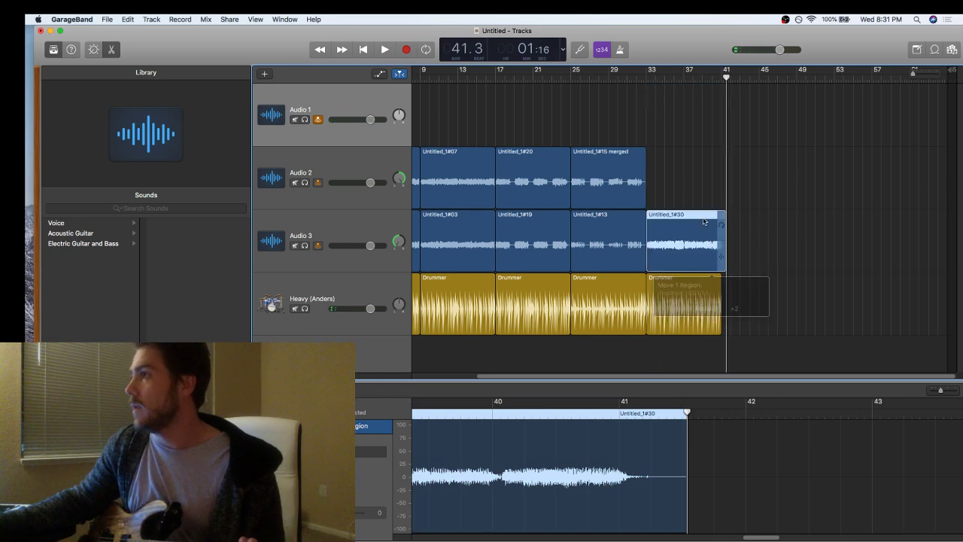
- Record a doubling guitar take on Audio 1 from bar 33 to bar 47, and delete it
left_click(645, 88)
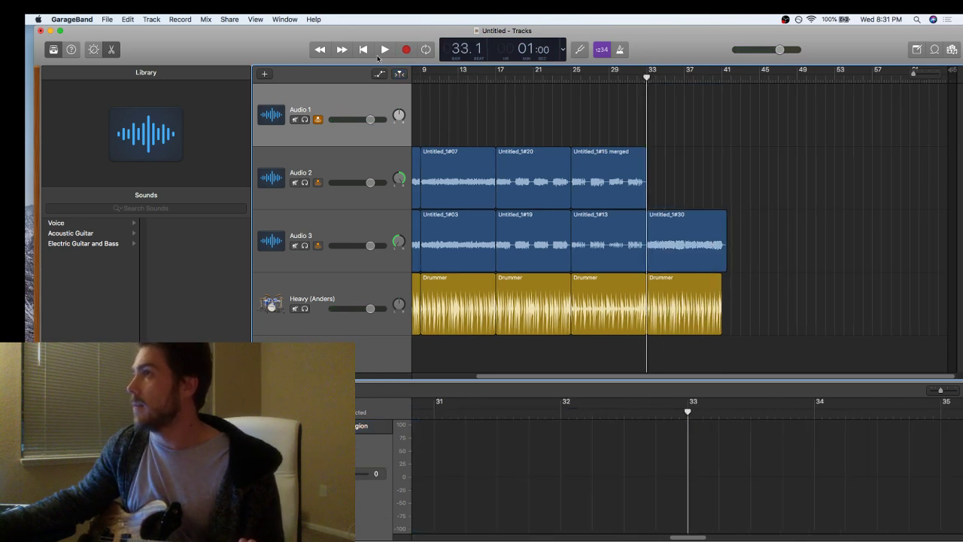
left_click(405, 50)
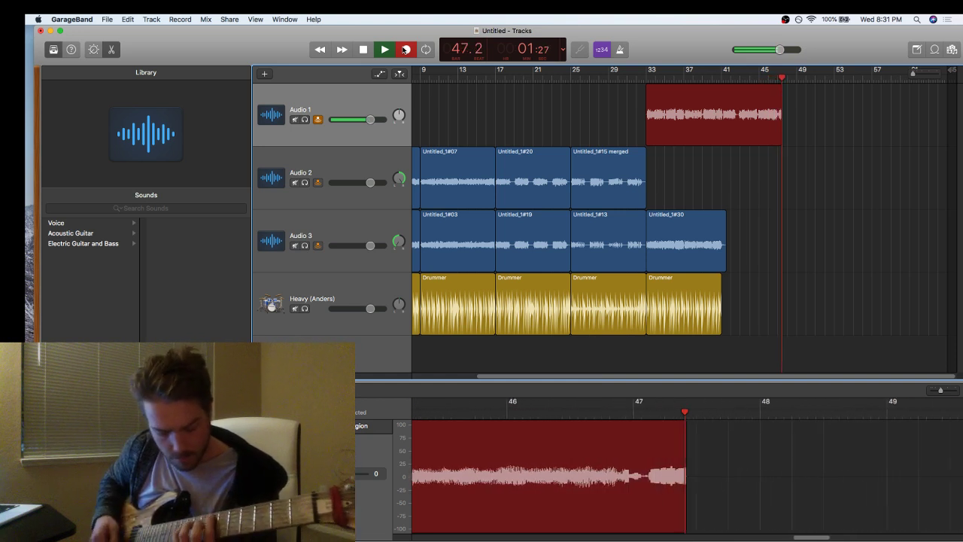
left_click(405, 50)
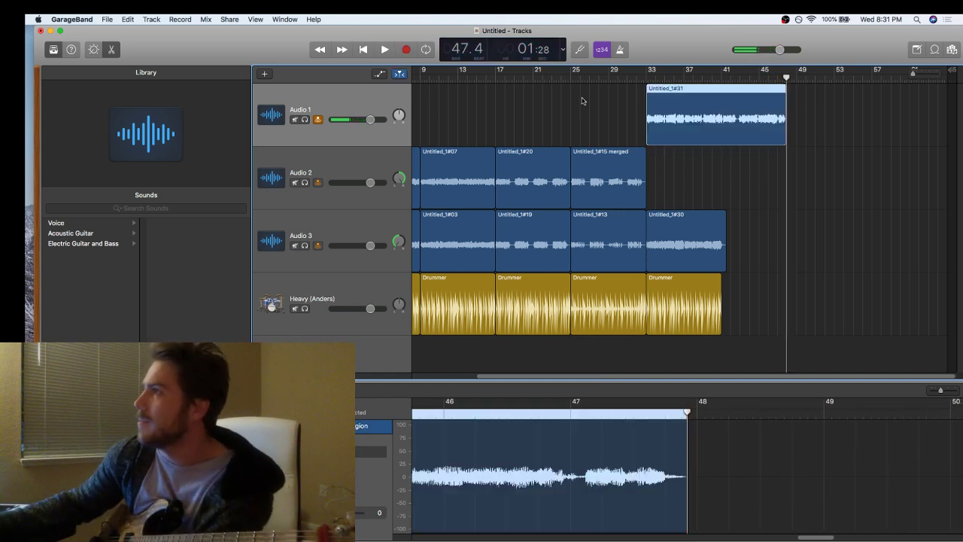
key("Delete")
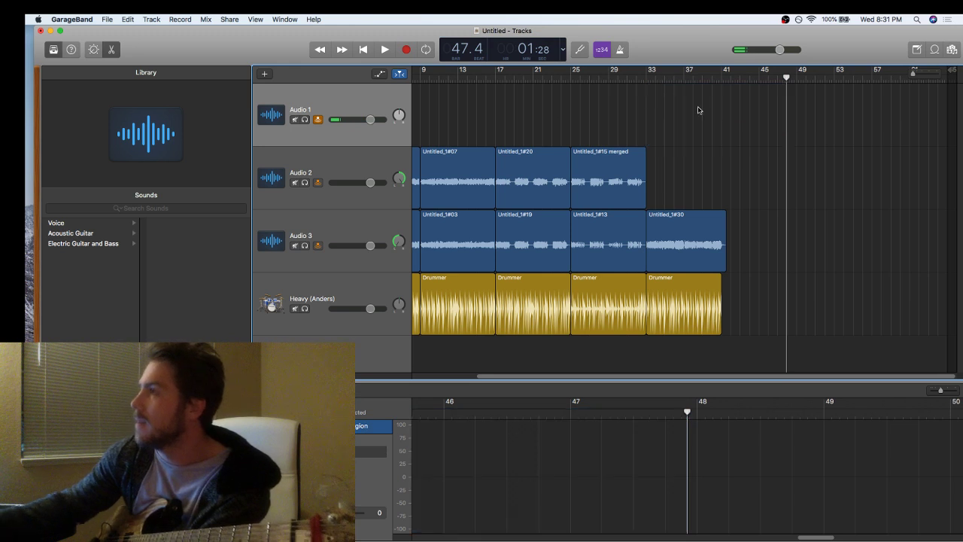
- Play back the new Audio 3 guitar region from bar 33 to bar 37, and return the playhead to bar 33
left_click(644, 78)
key("space")
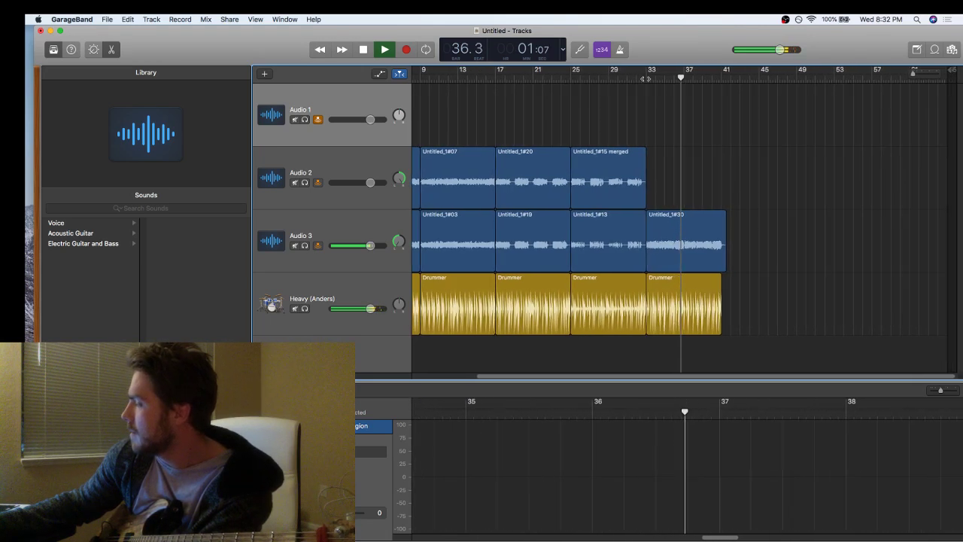
key("space")
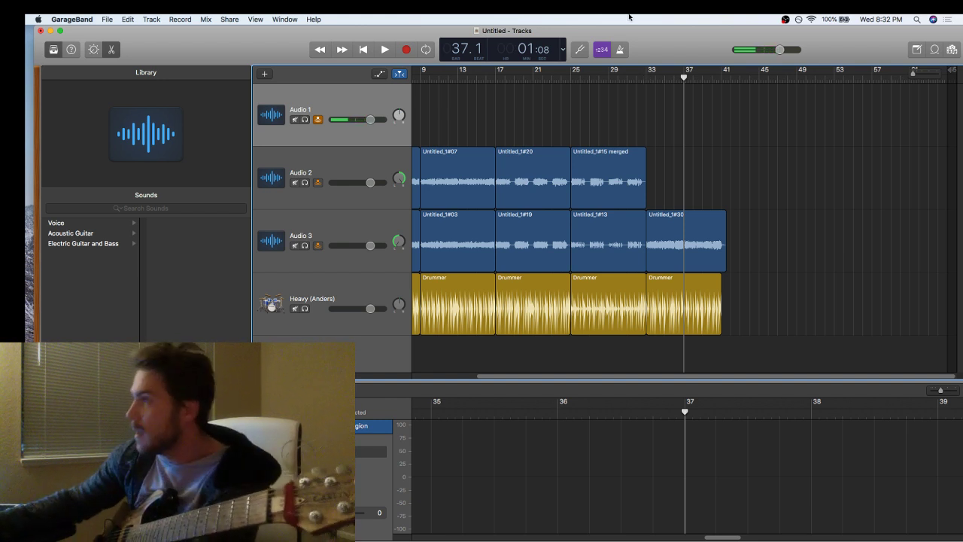
left_click(649, 78)
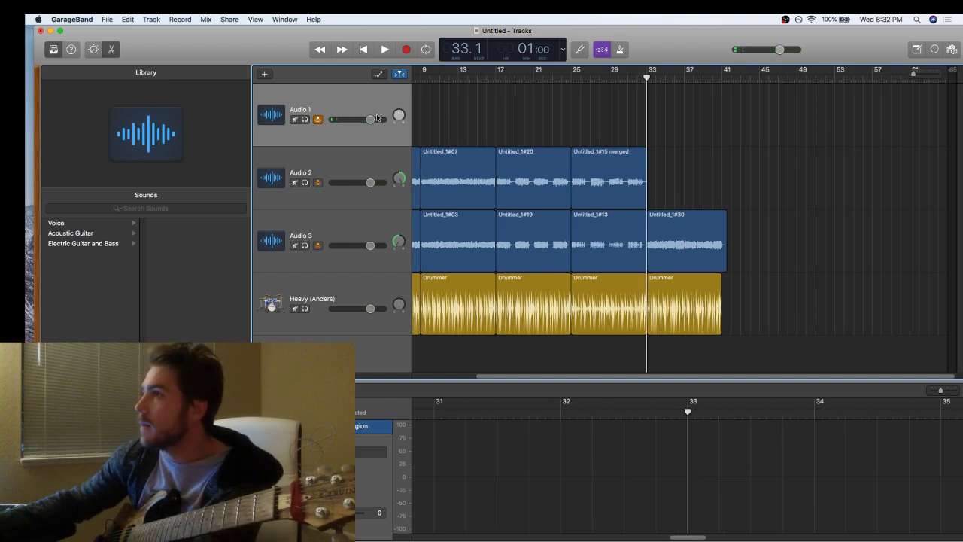
- Delete the Audio 3 region starting at bar 33 and record a new take in its place to about bar 41
left_click(723, 252)
key("Delete")
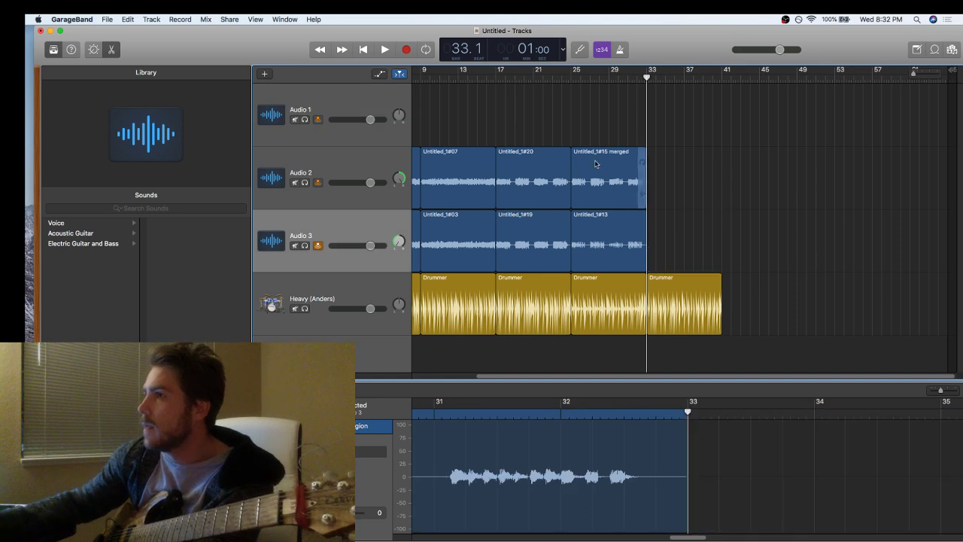
left_click(404, 50)
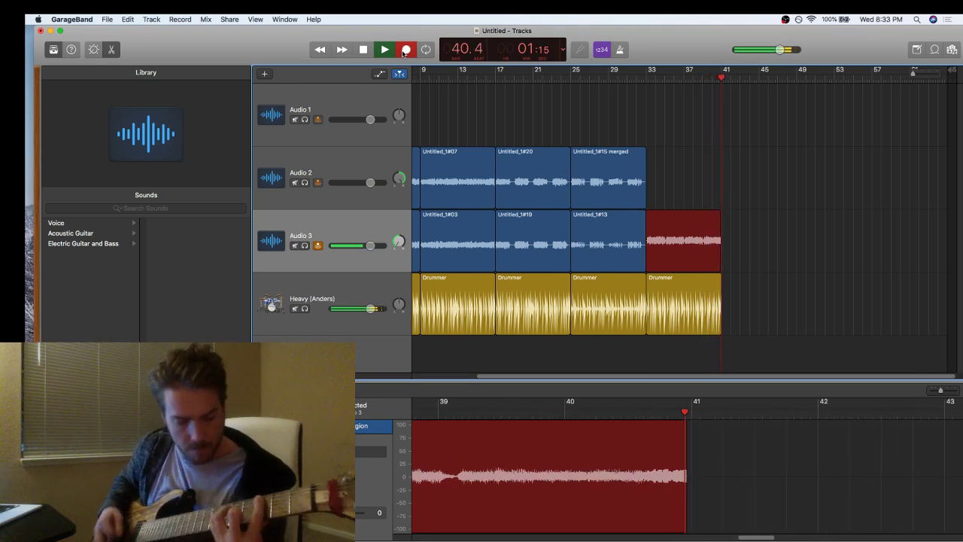
key("space")
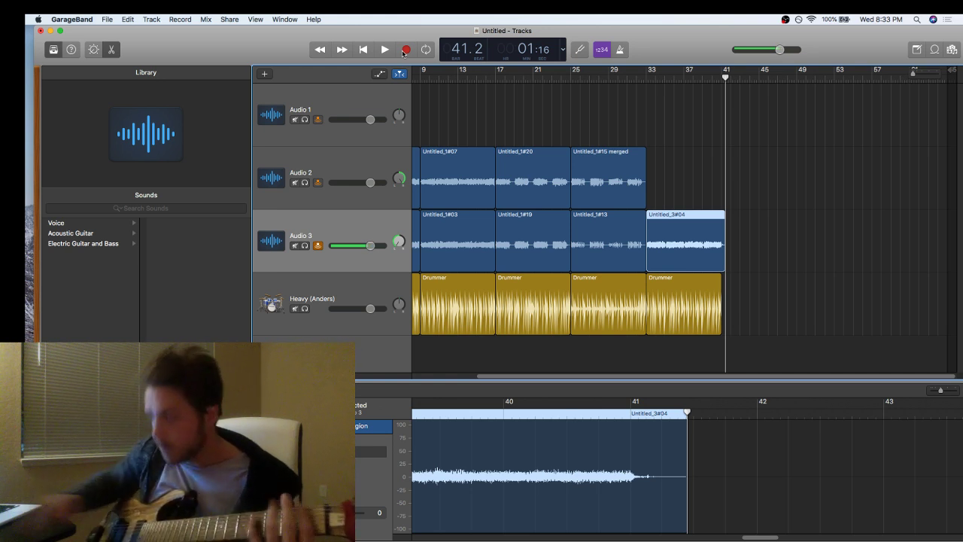
- Return the playhead to bar 33 and record over the last Audio 3 take to about bar 41
left_click(652, 78)
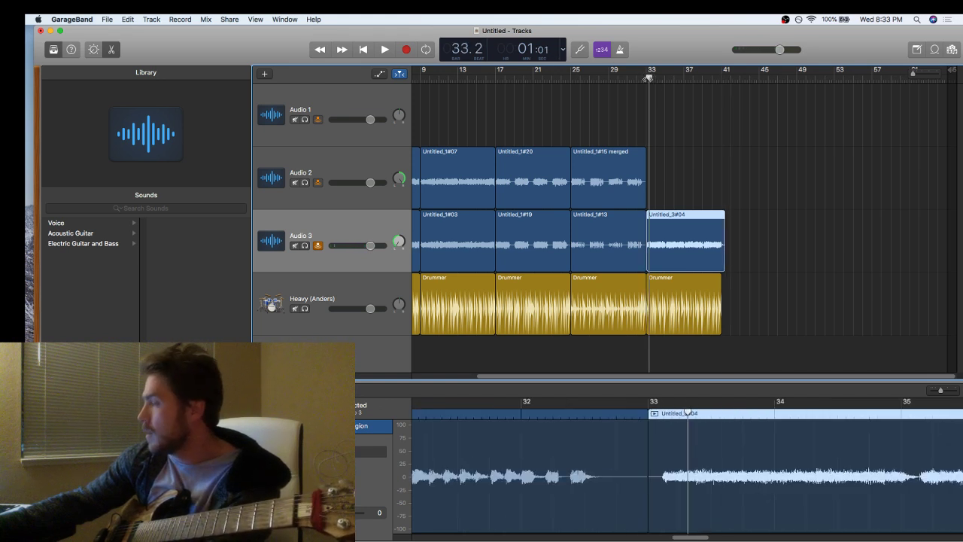
left_click_drag(648, 78, 645, 78)
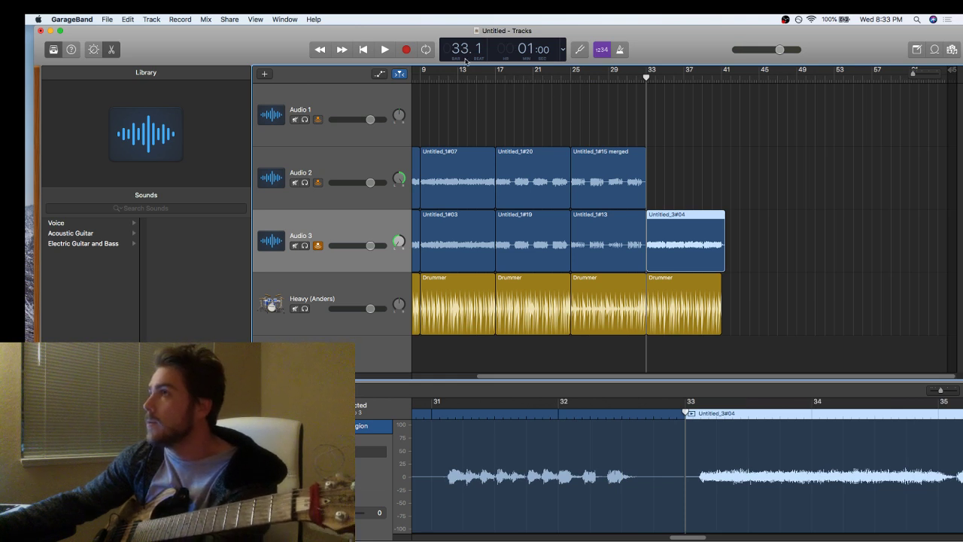
left_click(407, 50)
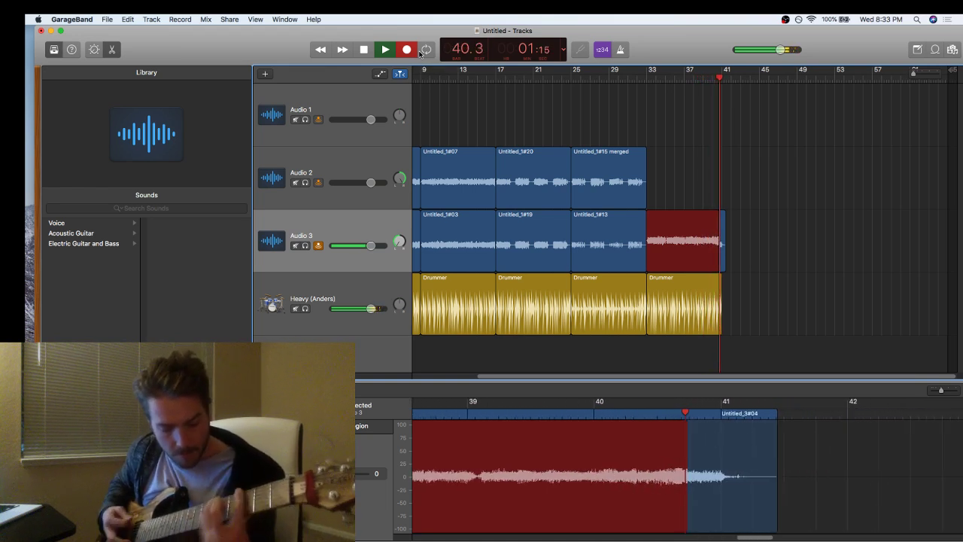
key("space")
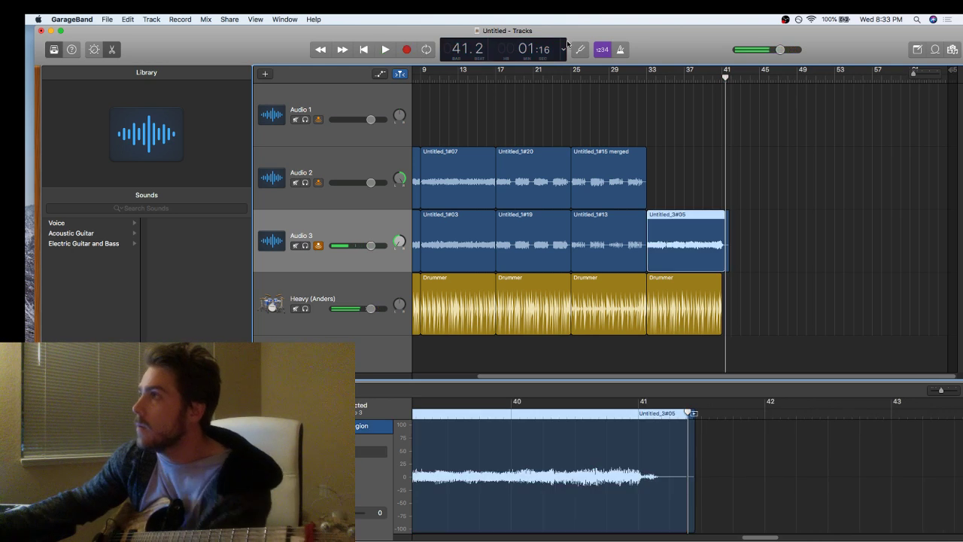
- Record two more Audio 3 takes from bar 33, the first to about bar 47 and the second to about bar 43
key("Return")
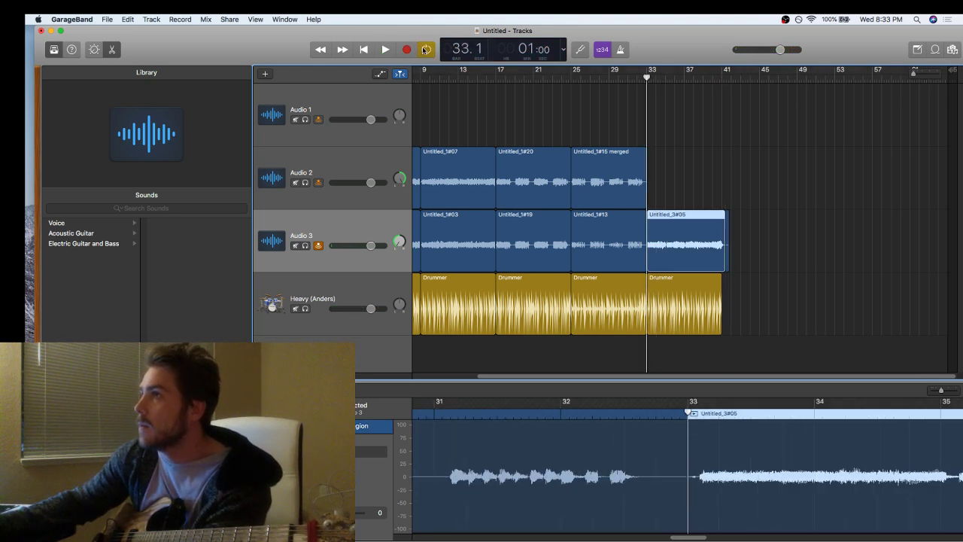
left_click(413, 50)
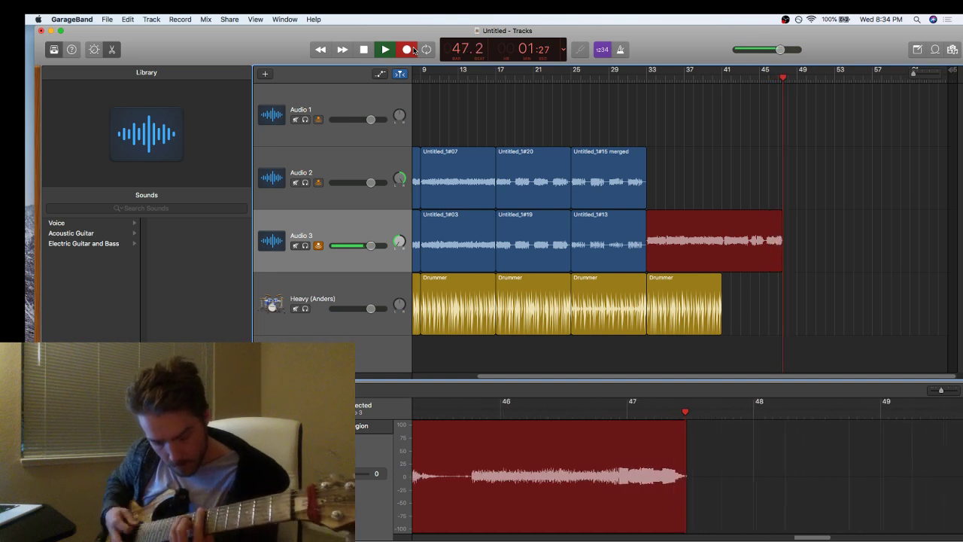
key("space")
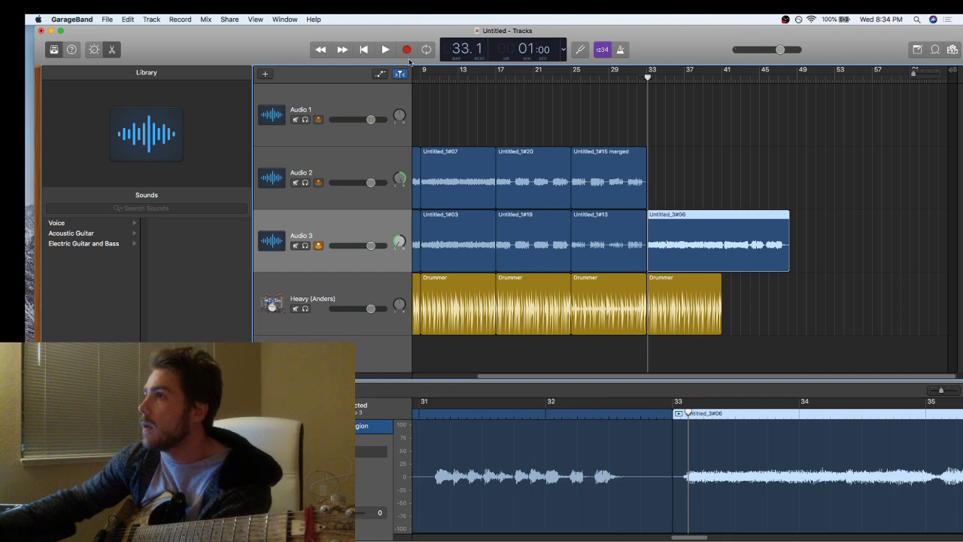
left_click(407, 50)
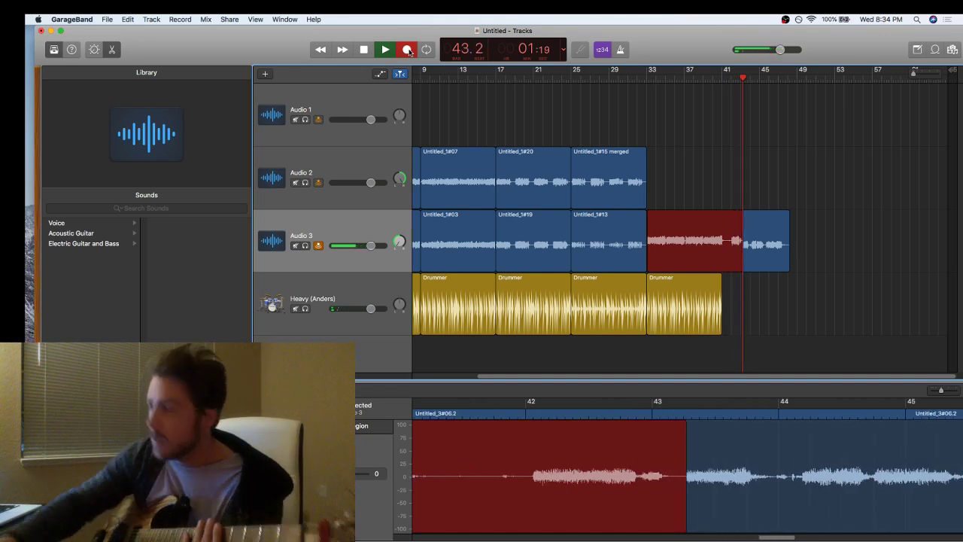
left_click(409, 50)
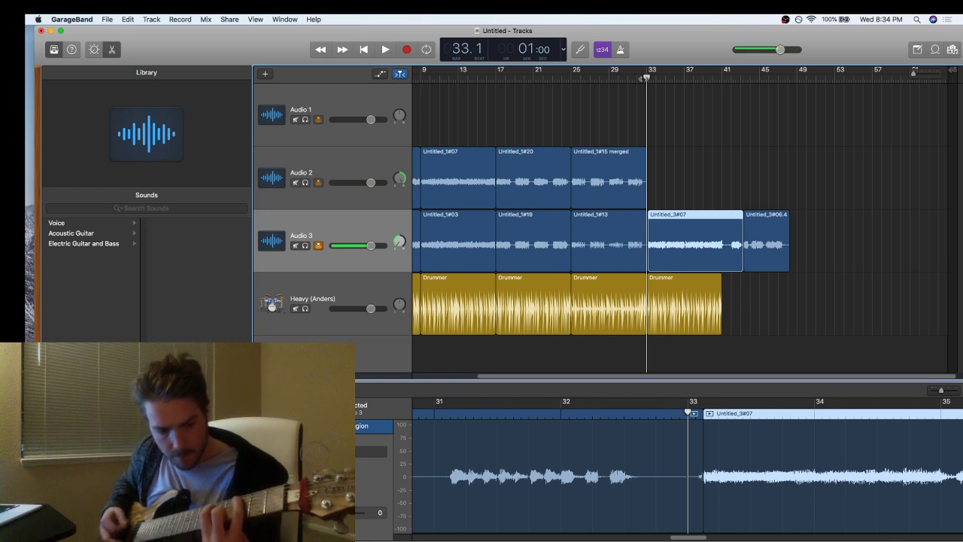
- Record another Audio 3 take from bar 33 to about bar 41 and return the playhead to bar 33
left_click(407, 50)
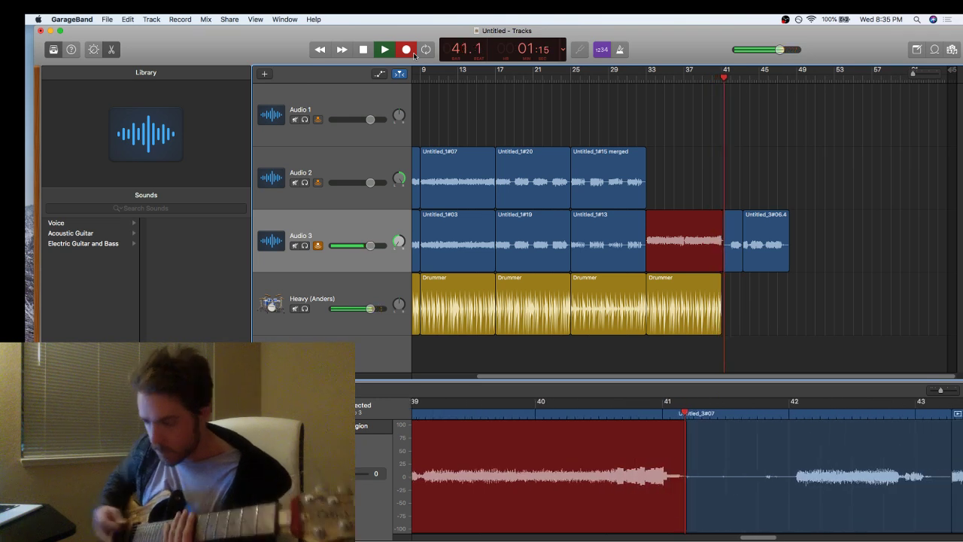
left_click(413, 55)
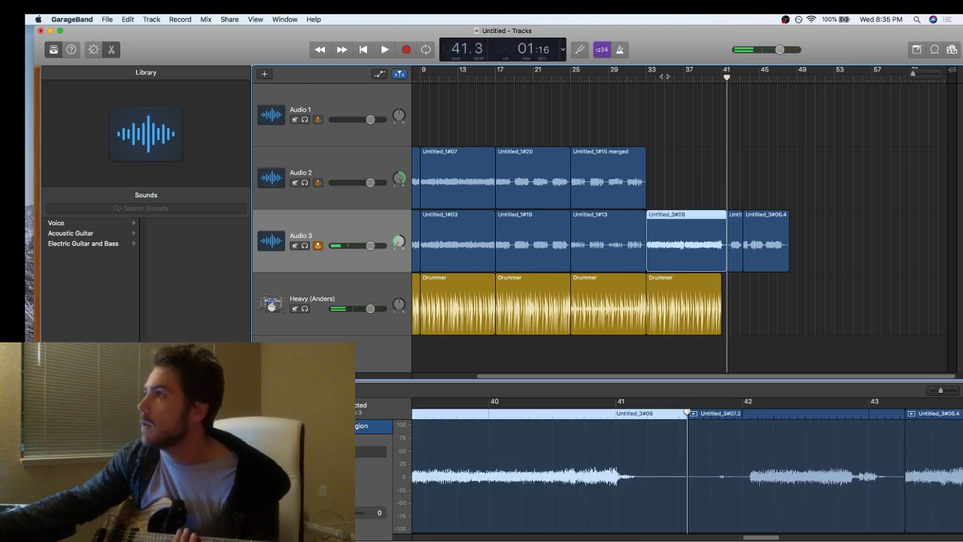
key("space")
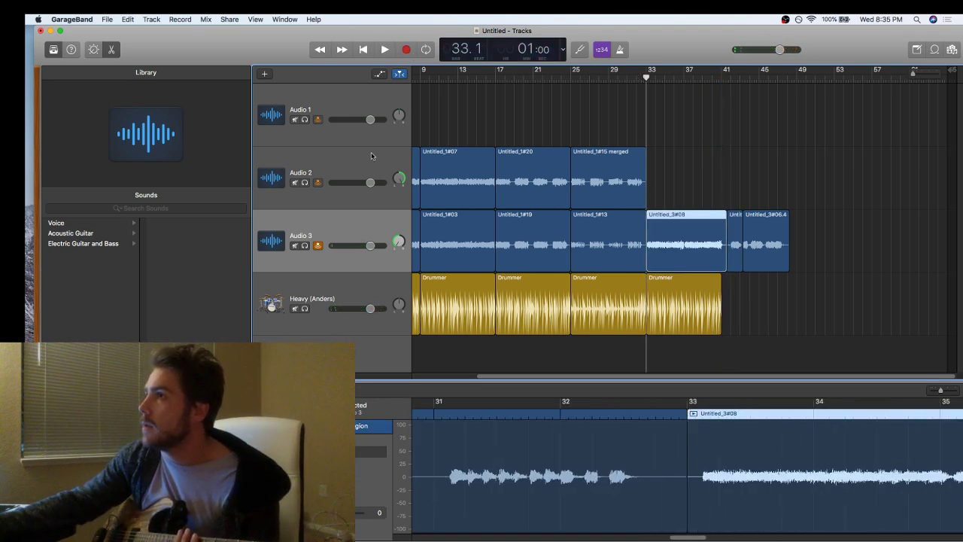
- Select the Audio 2 track, record a take from bar 33 to about bar 41, and delete it
left_click(371, 156)
left_click(403, 49)
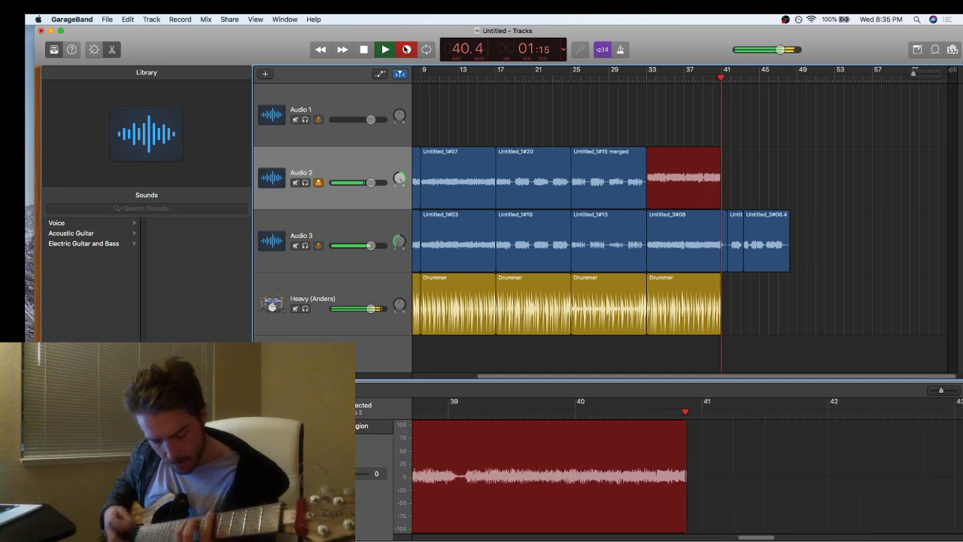
left_click(406, 50)
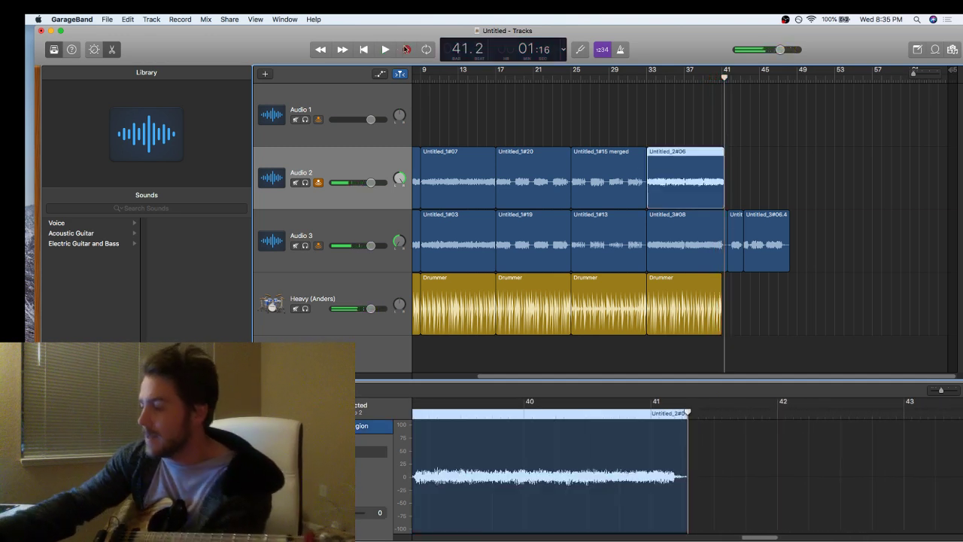
key("Delete")
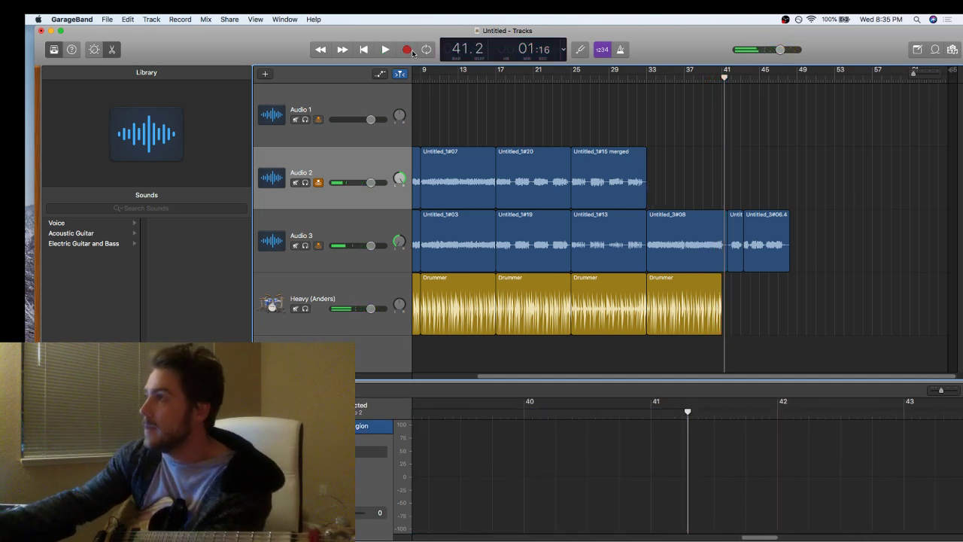
- Record a second Audio 2 take from bar 33 to about bar 38, undo it, and return the playhead to bar 33
left_click(642, 81)
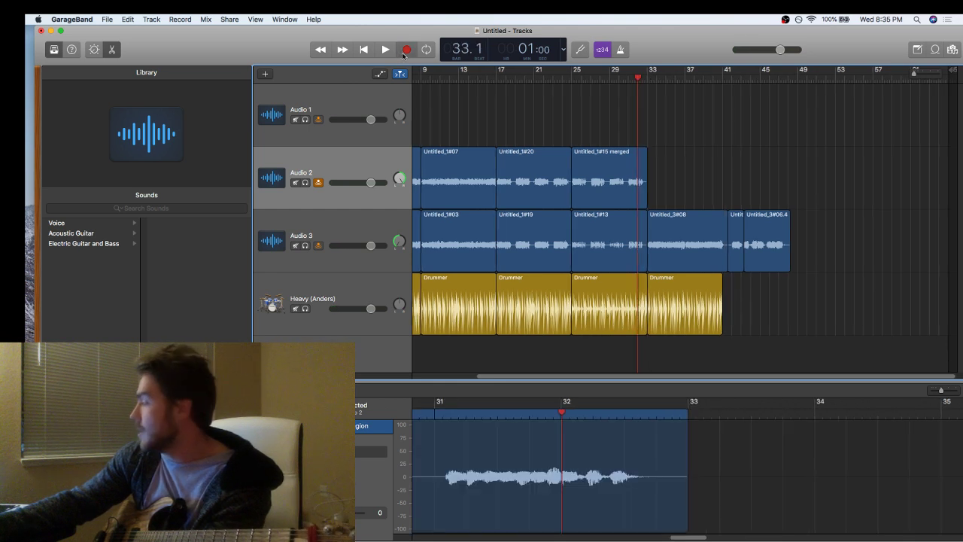
left_click(405, 49)
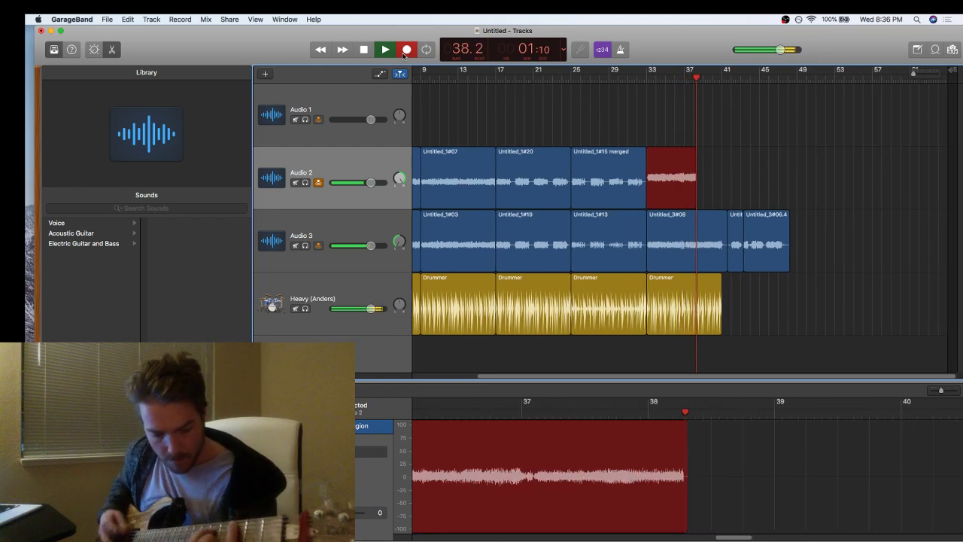
left_click(404, 54)
key("super+z")
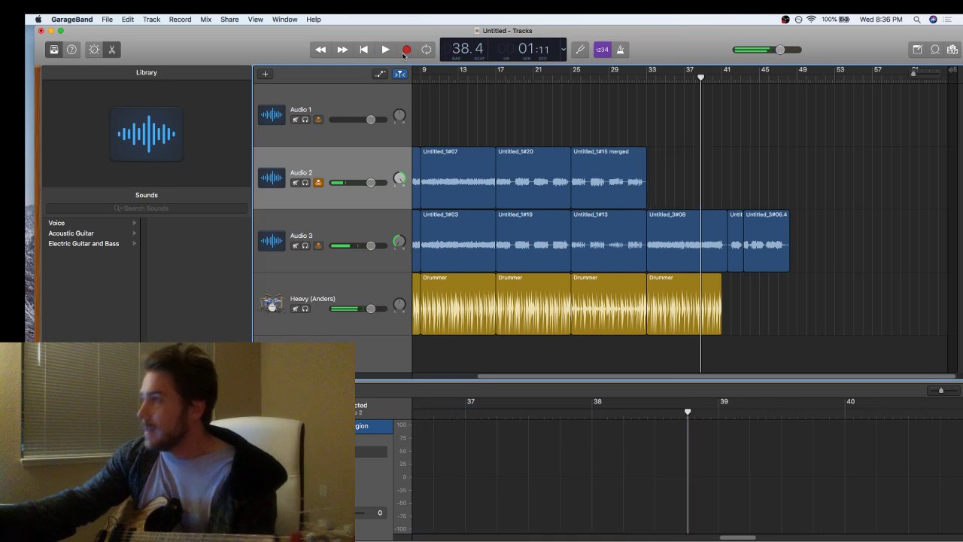
key("super+z")
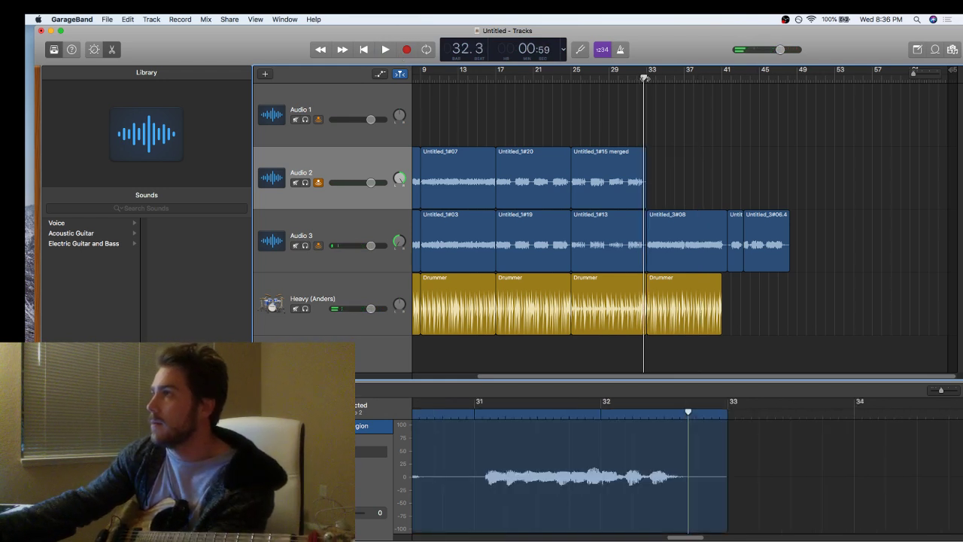
key("super+z")
key("super+z")
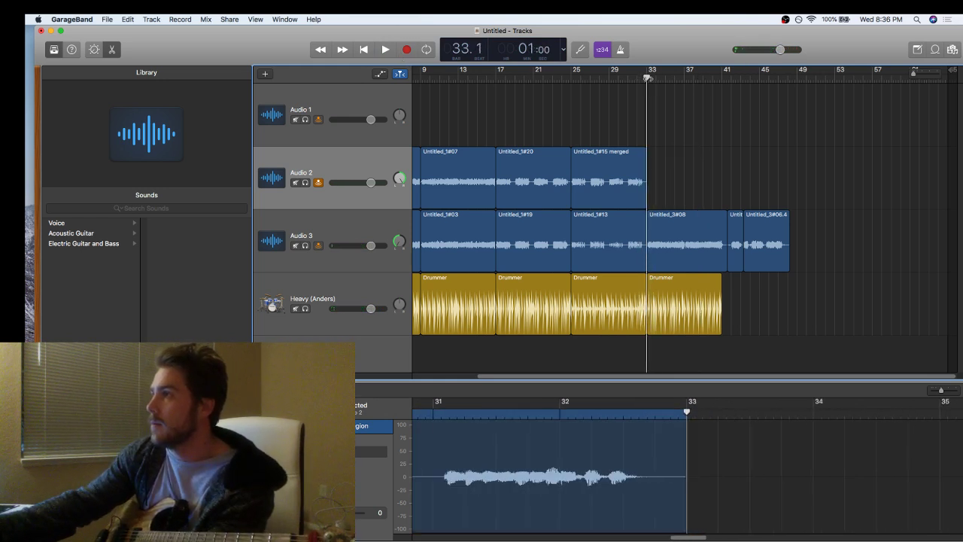
- Record a short Audio 2 take from bar 33 to about bar 37 and play on briefly past its end
left_click(406, 50)
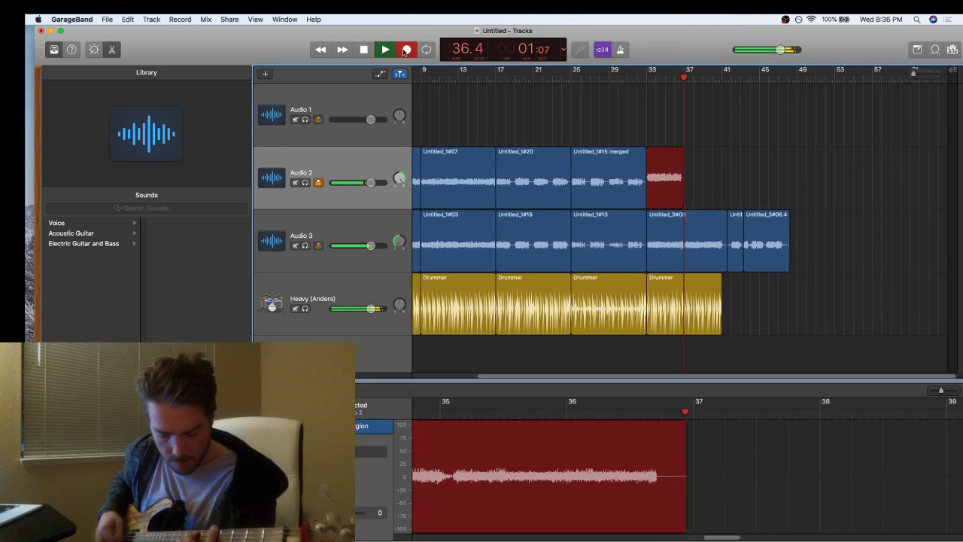
left_click(403, 50)
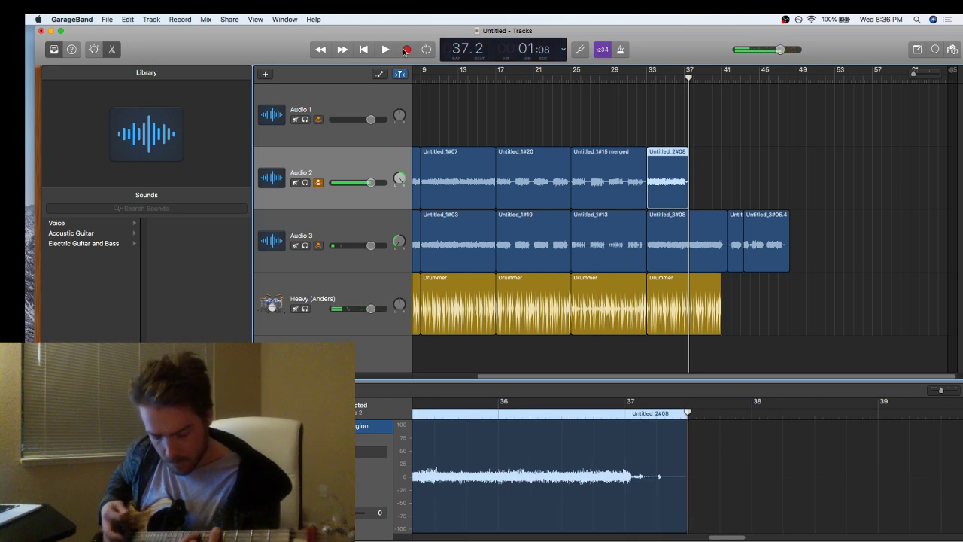
key("space")
key("space")
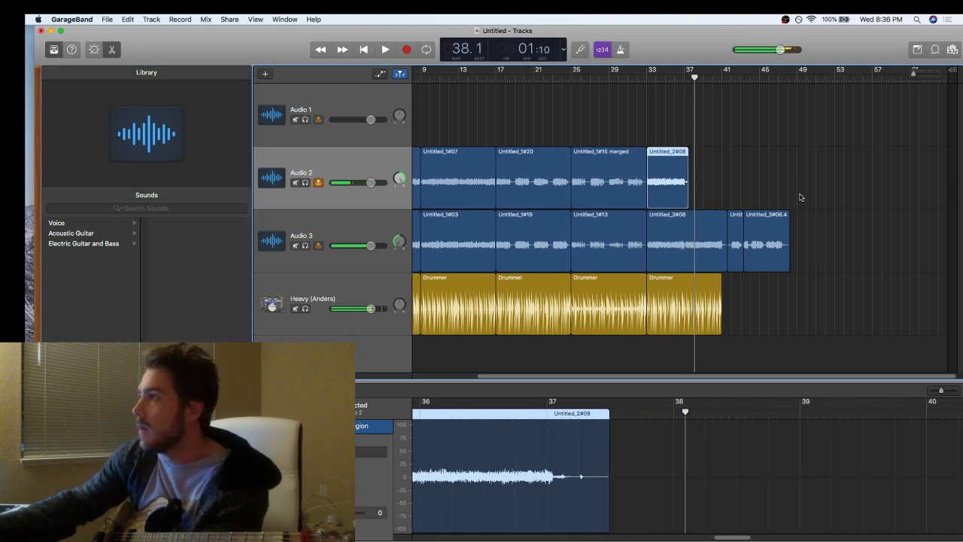
- Delete all Audio 2 and Audio 3 regions after bar 33 and record a fresh Audio 3 take to about bar 41
left_click_drag(813, 218, 659, 166)
key("Delete")
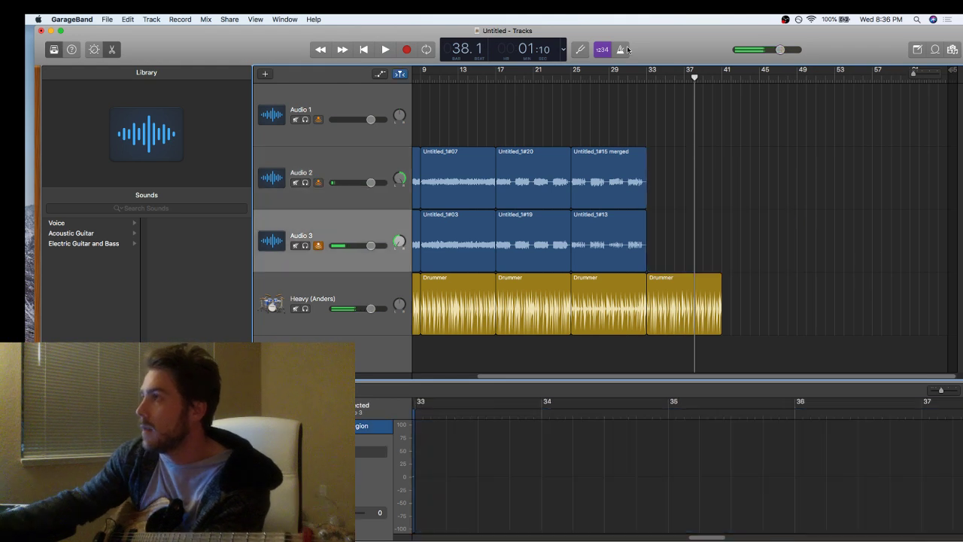
left_click_drag(648, 79, 647, 79)
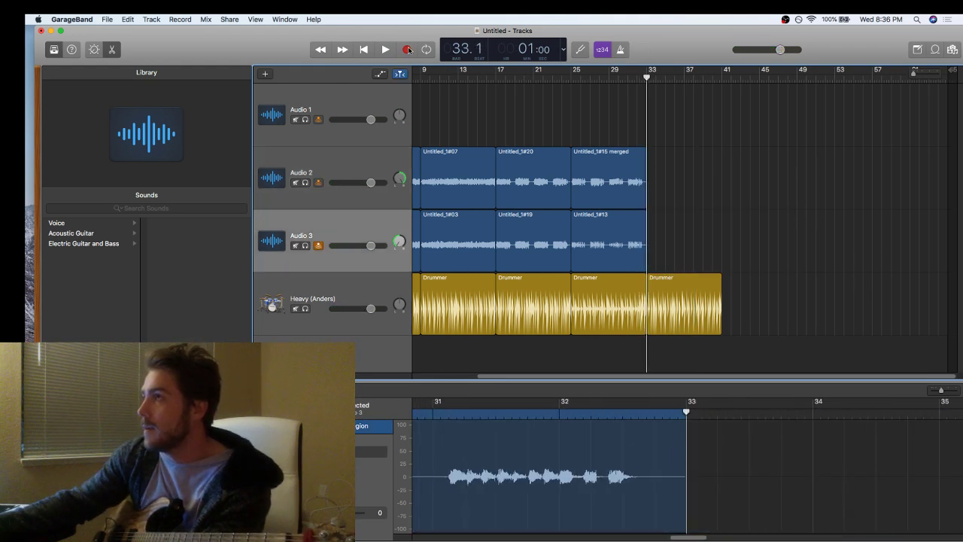
left_click(407, 49)
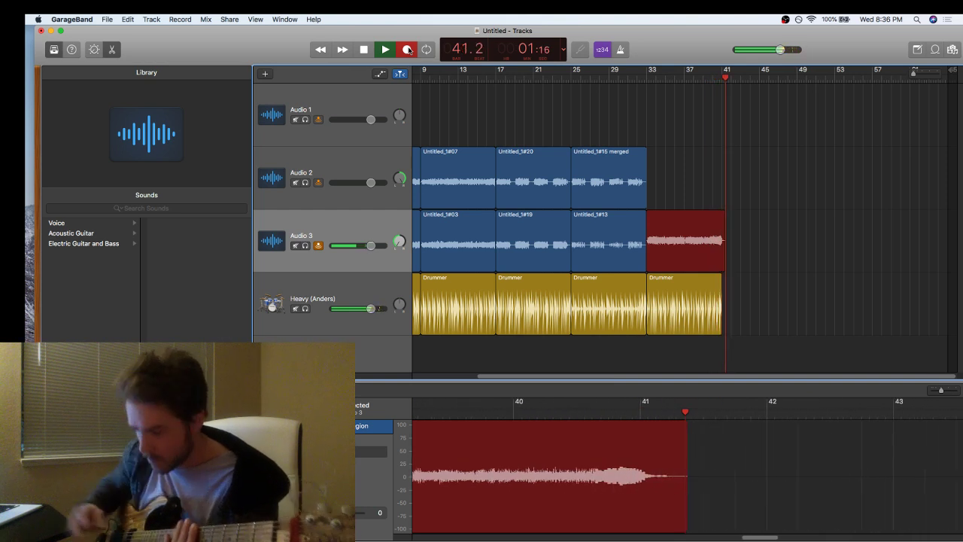
left_click(407, 49)
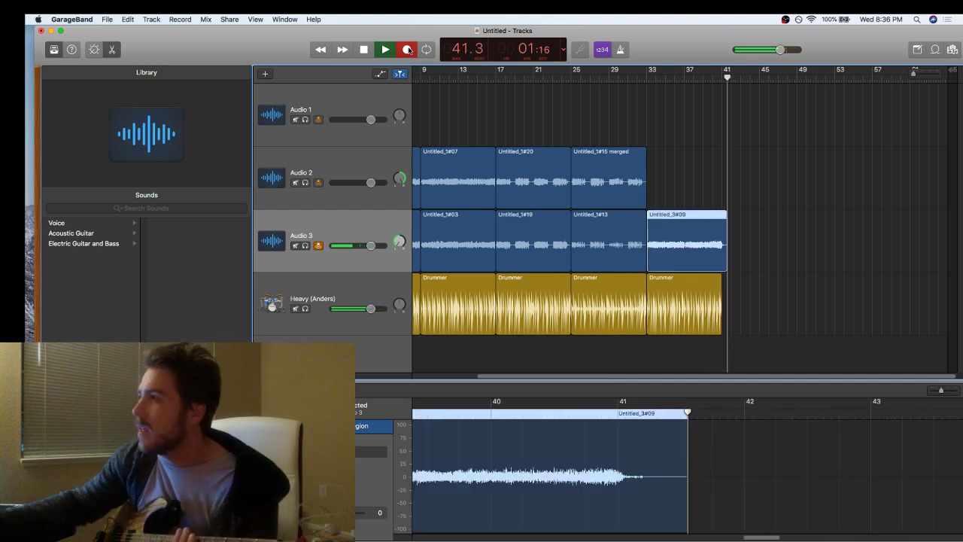
- Play back the new Audio 3 take from around bar 33, delete it, and stop playback
left_click(642, 78)
key("space")
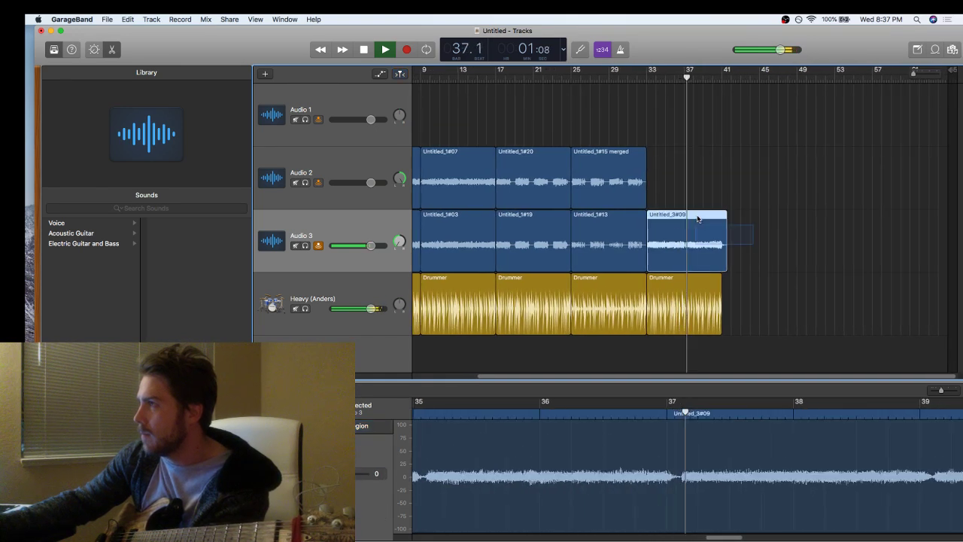
key("Delete")
key("space")
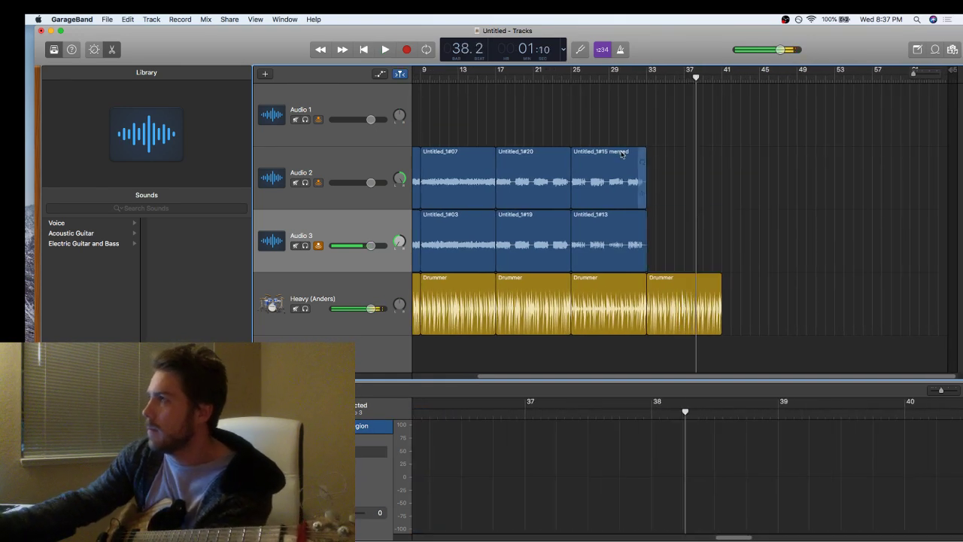
- Move the playhead to bar 33 and record a new Audio 3 take to about bar 41
left_click_drag(647, 76, 644, 78)
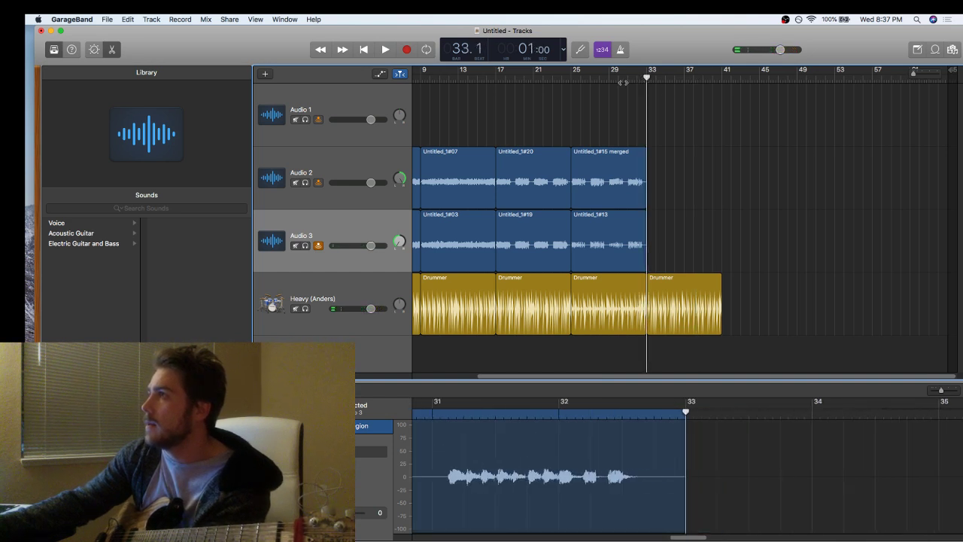
left_click(411, 48)
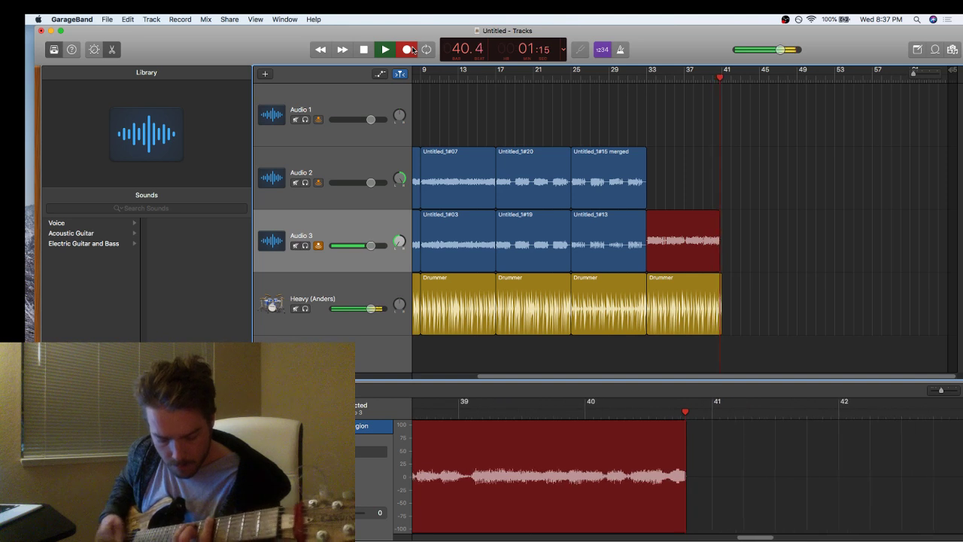
left_click(412, 49)
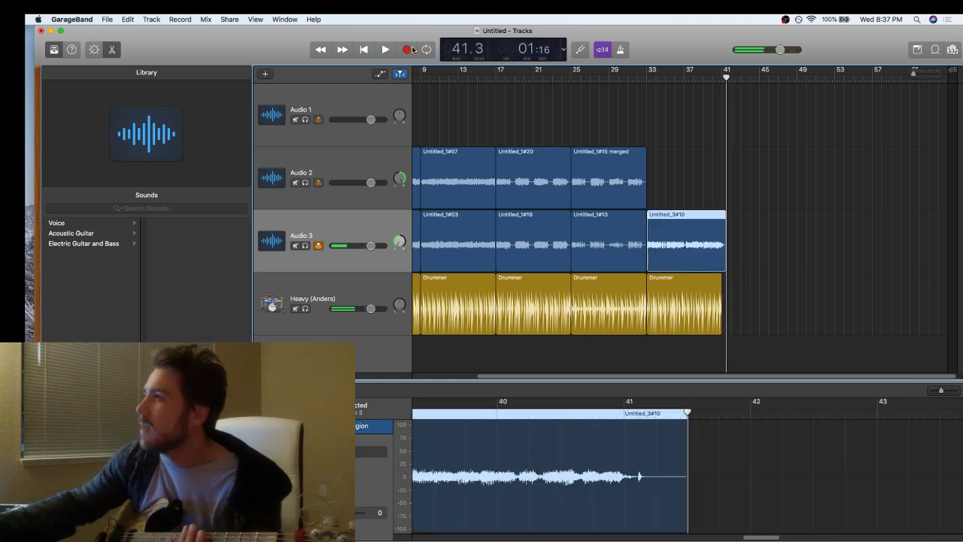
- Delete the new Audio 3 take after bar 33, return the playhead to bar 1 and select the Audio 1 track
key("Delete")
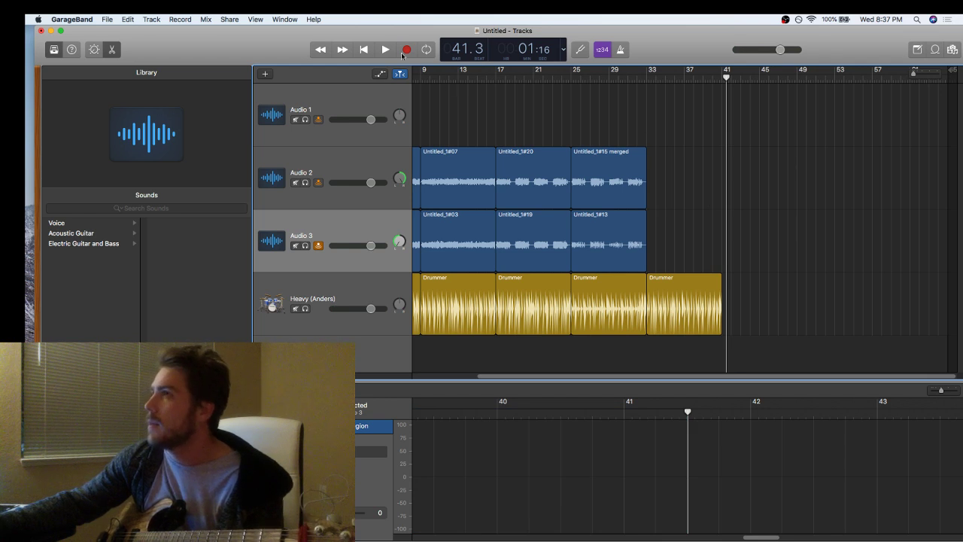
left_click(364, 50)
left_click(376, 96)
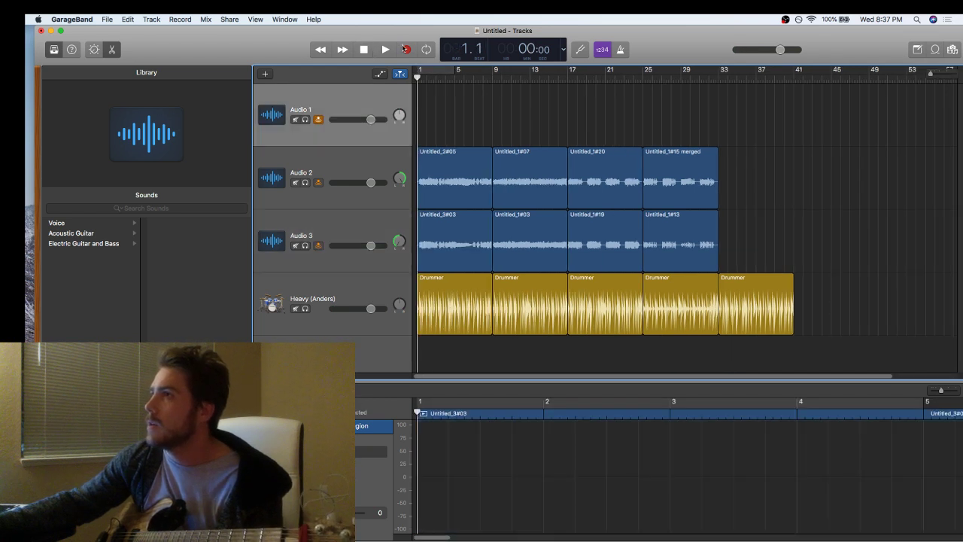
- Record an Audio 1 take from bar 1 to about bar 18, slightly lowering the Heavy drummer track's volume while recording
left_click(405, 49)
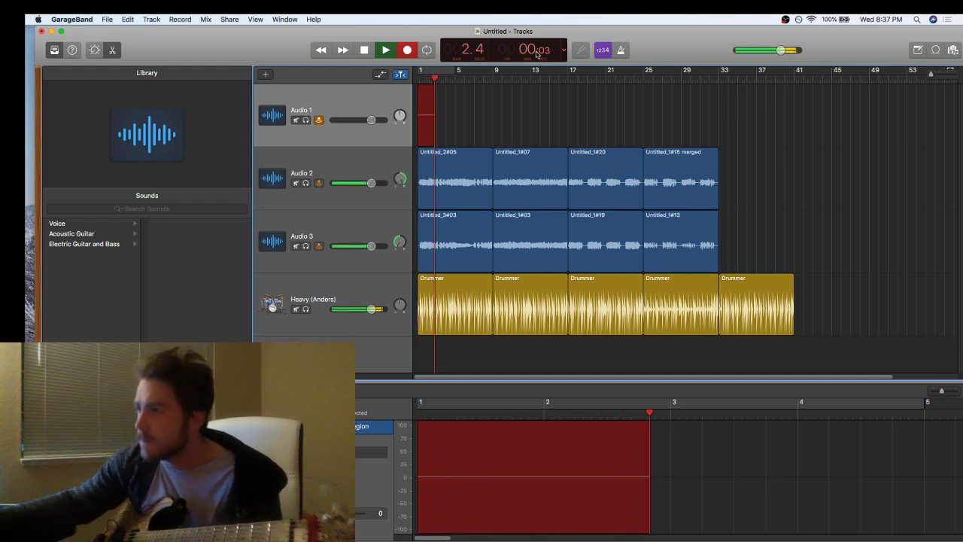
left_click_drag(375, 305, 363, 307)
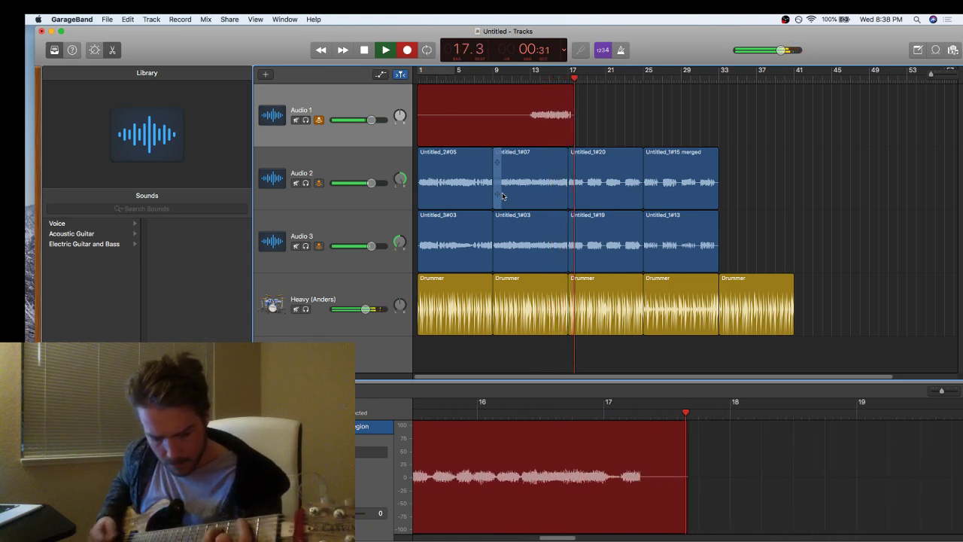
key("space")
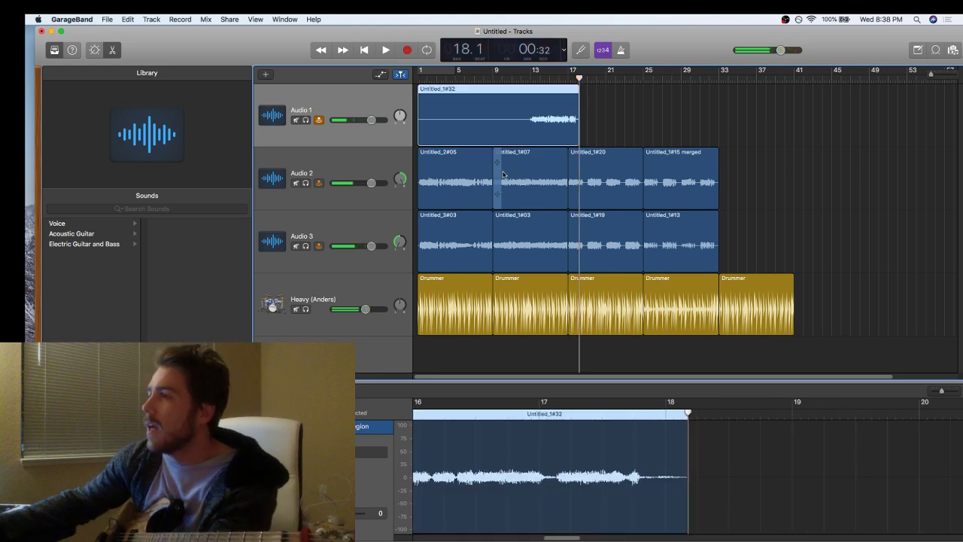
- Record a short replacement take over the Audio 2 region from bar 9 to about bar 11
left_click(499, 177)
left_click(491, 77)
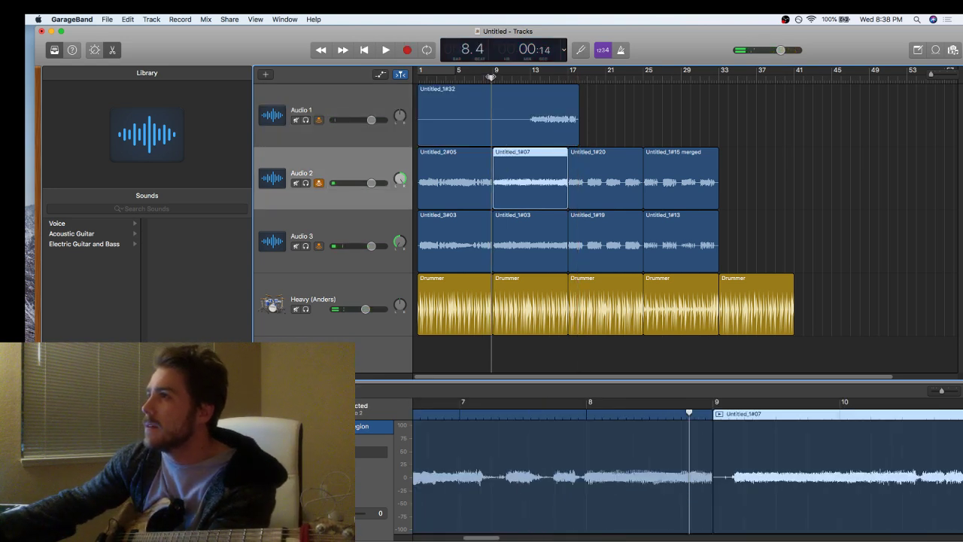
left_click(406, 50)
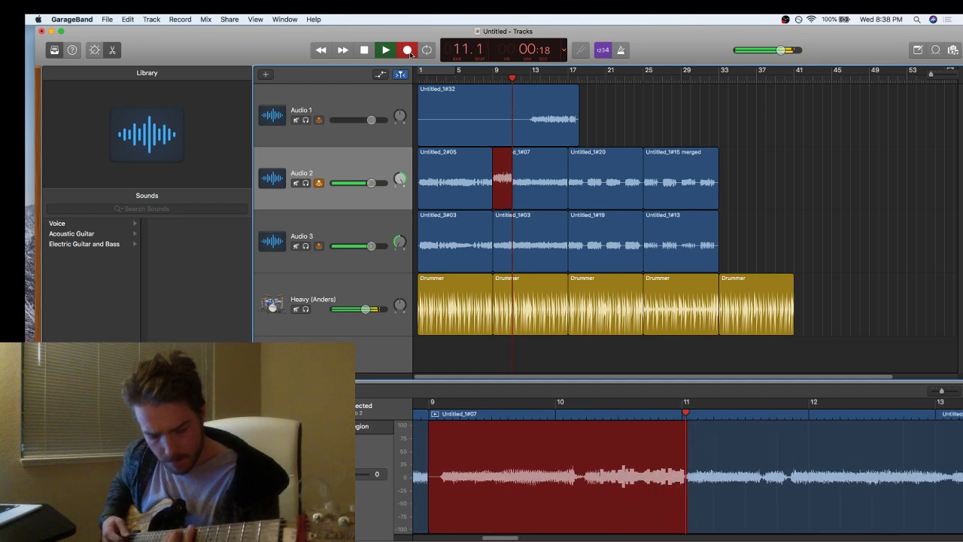
left_click(408, 50)
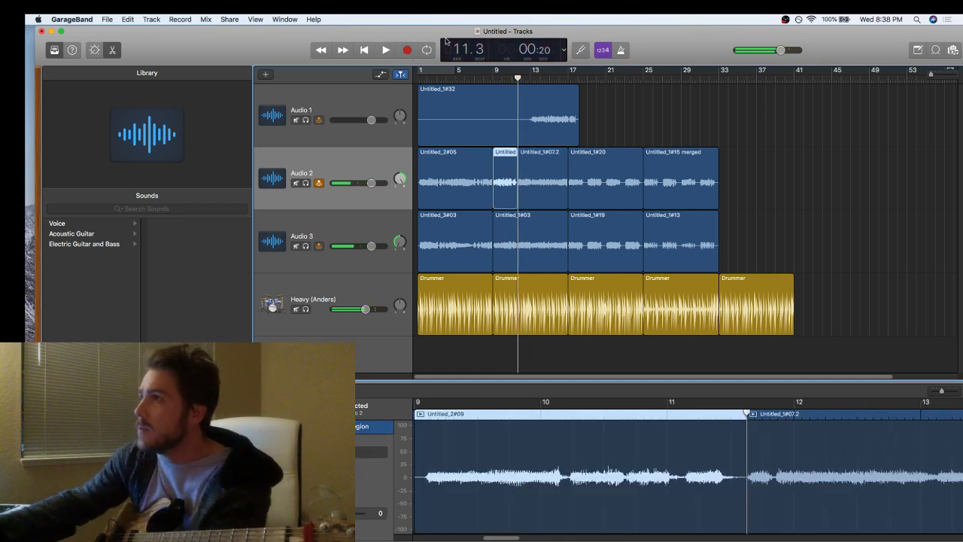
- Re-record Audio 2 in two passes, from bar 9 to past bar 13 and from bar 13 to just past bar 17
left_click(490, 77)
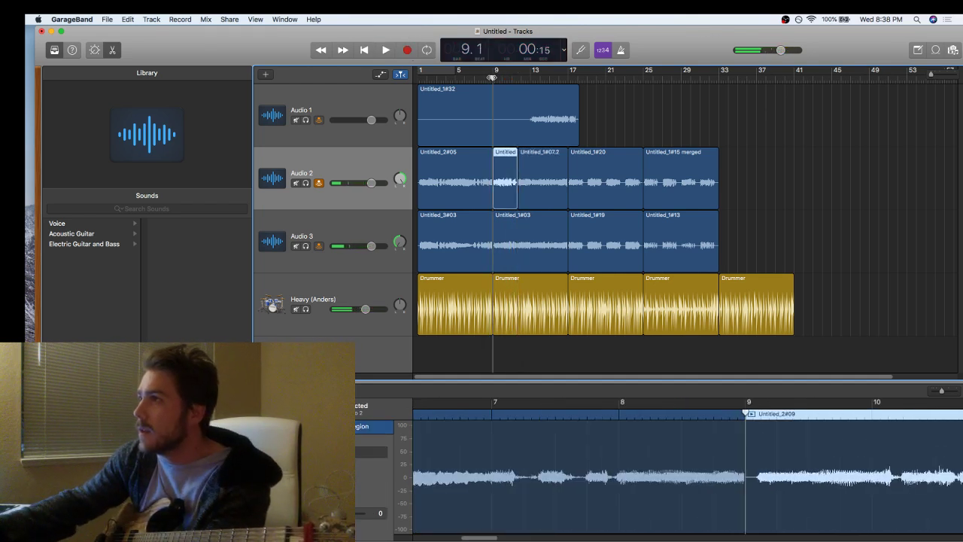
left_click(406, 50)
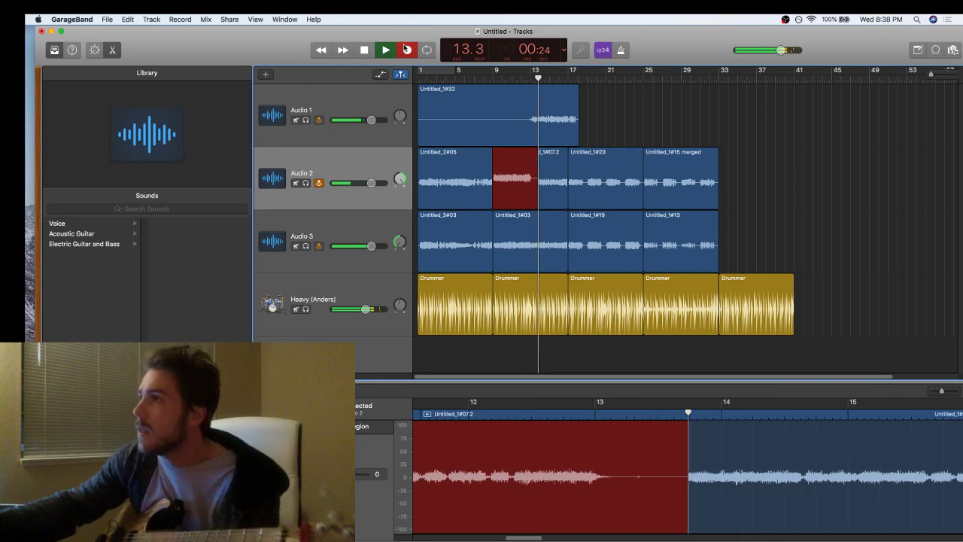
key("space")
left_click_drag(536, 73, 531, 77)
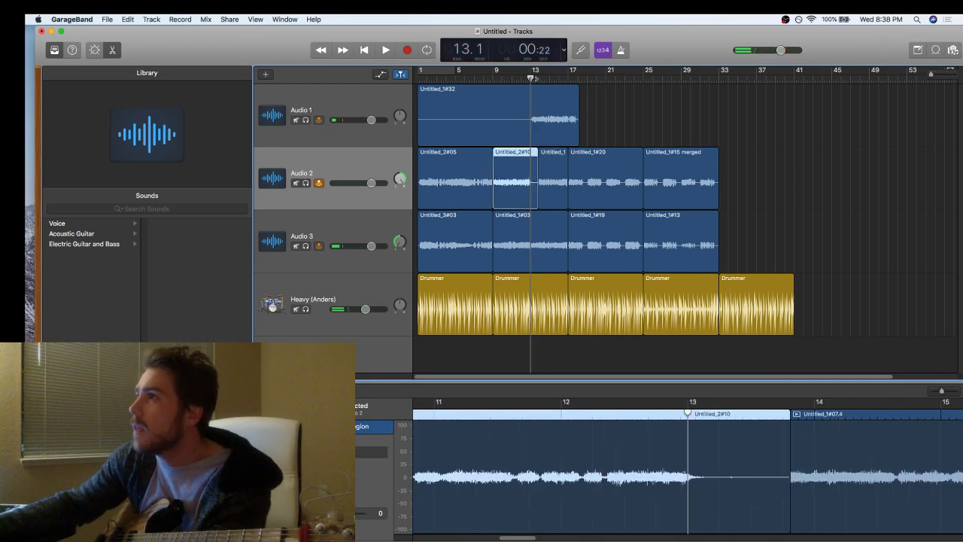
left_click(399, 56)
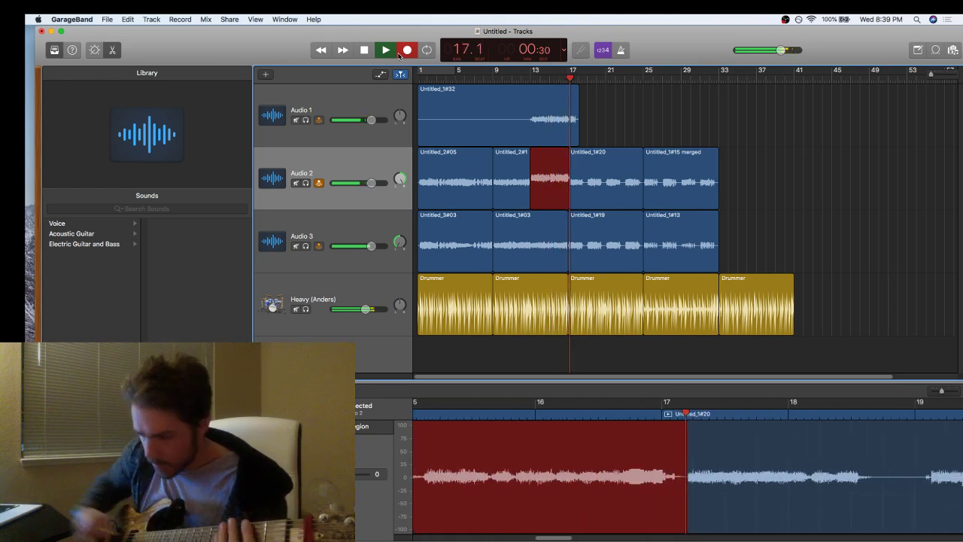
key("space")
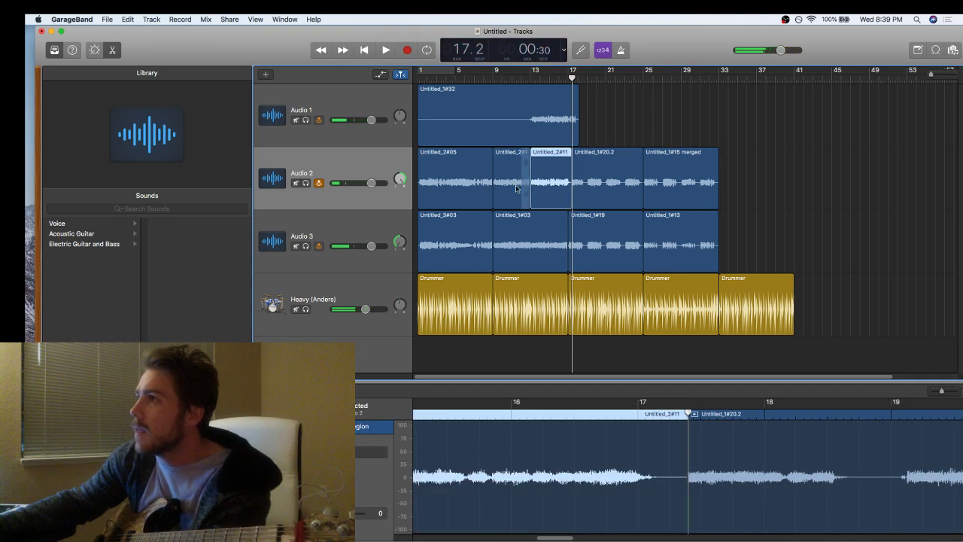
- Select the Audio 3 region at bar 9 and record a new take over it to just past bar 17
left_click(509, 228)
left_click(493, 77)
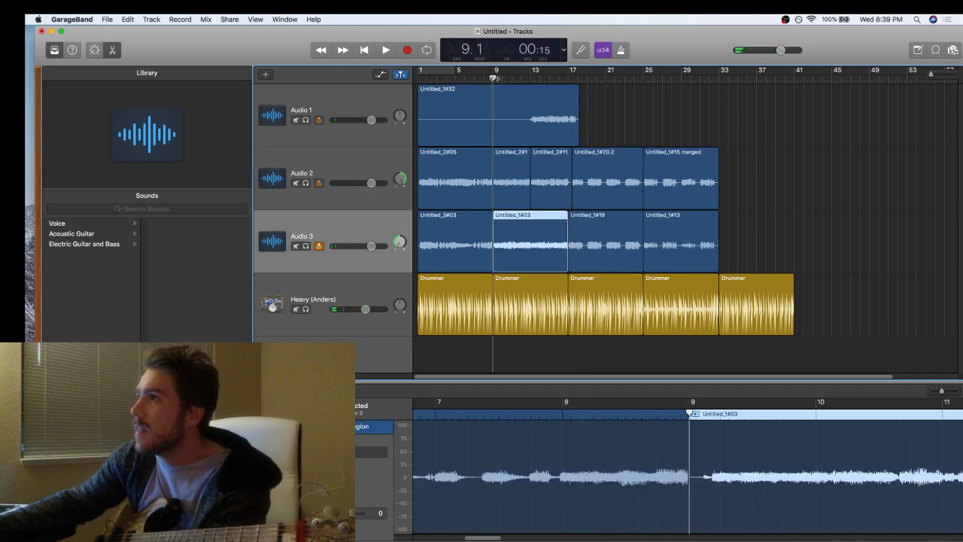
left_click(404, 50)
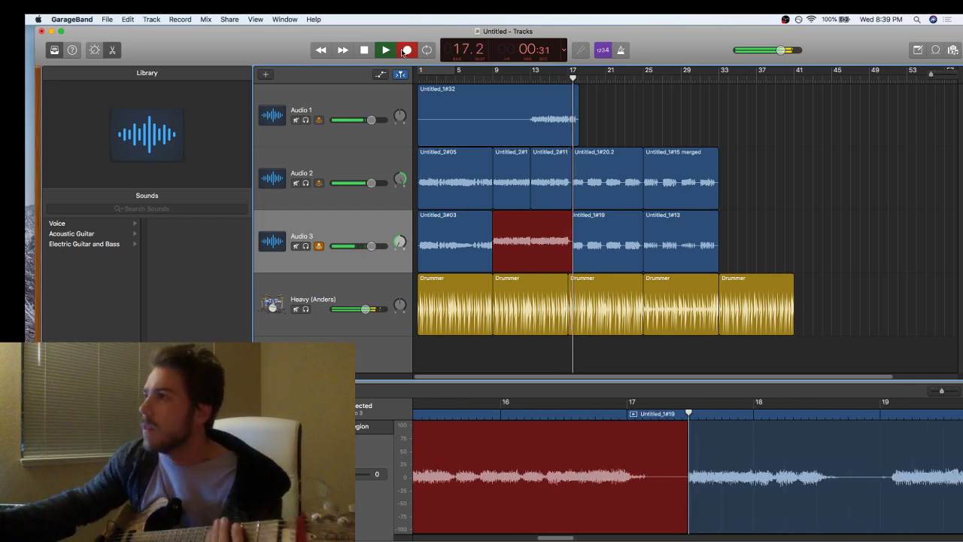
key("space")
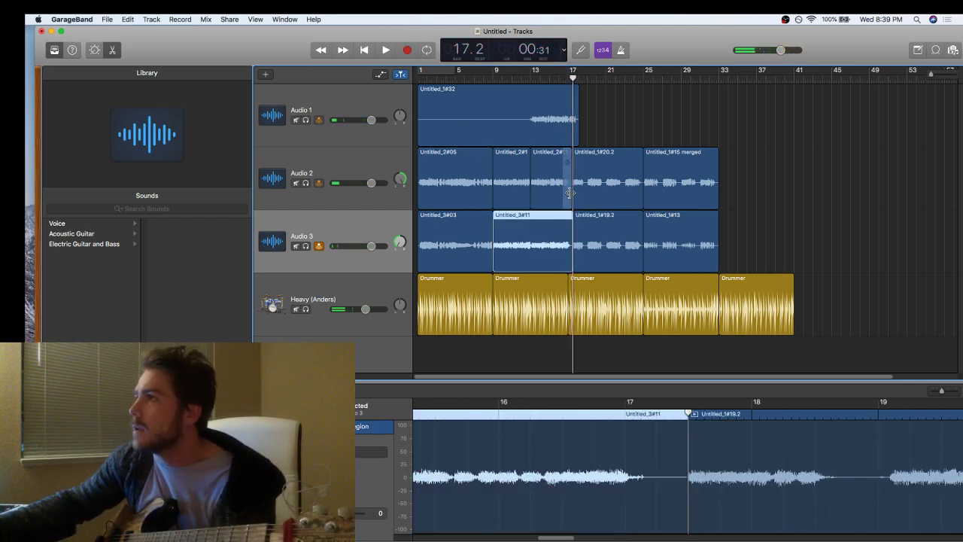
- Extend the starts of the Audio 2 and Audio 3 regions following the new takes back to bar 17
key("super+Right")
key("super+Right")
key("super+Right")
key("super+Right")
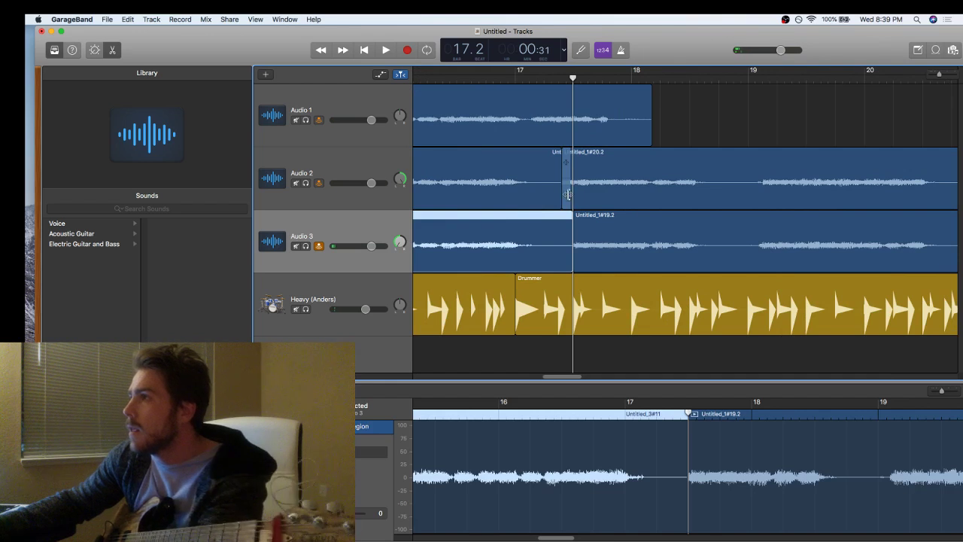
left_click_drag(568, 195, 527, 197)
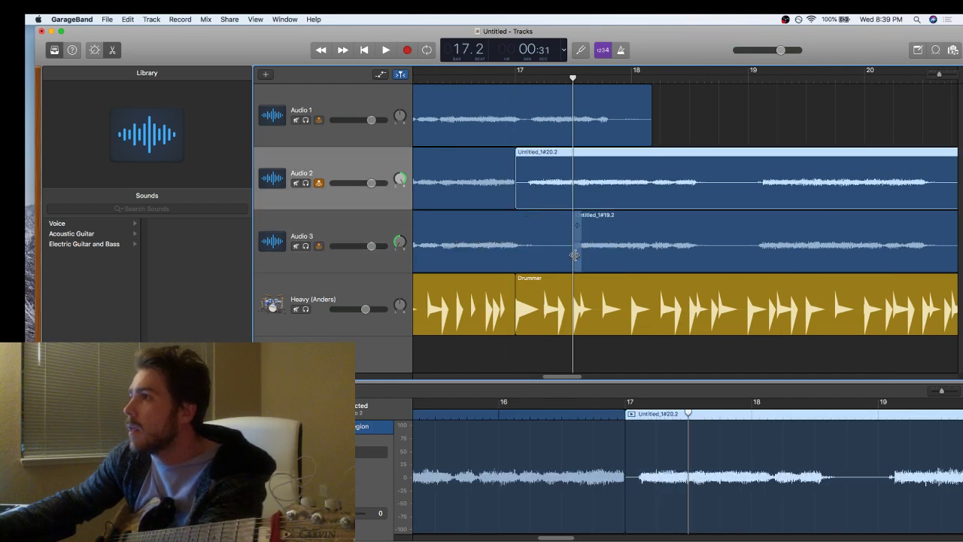
left_click_drag(572, 255, 520, 239)
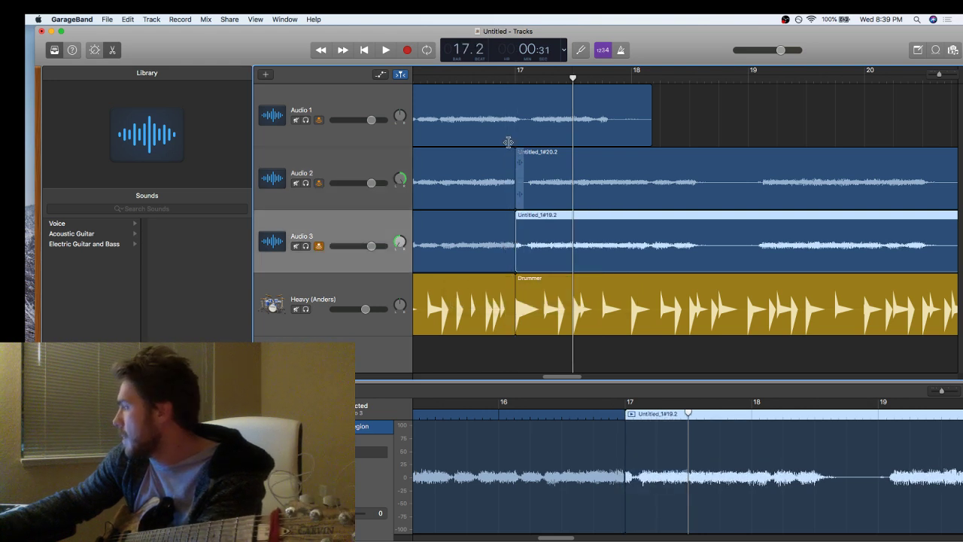
- Play the song from the start to about bar 42, deleting the Audio 1 region during playback
left_click(370, 54)
key("space")
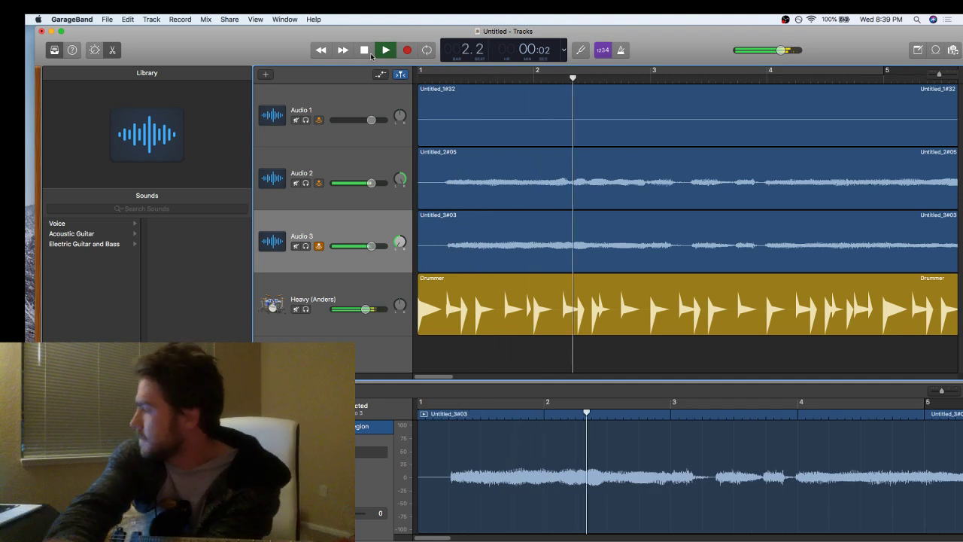
key("super+Left")
key("super+Left")
key("super+Left")
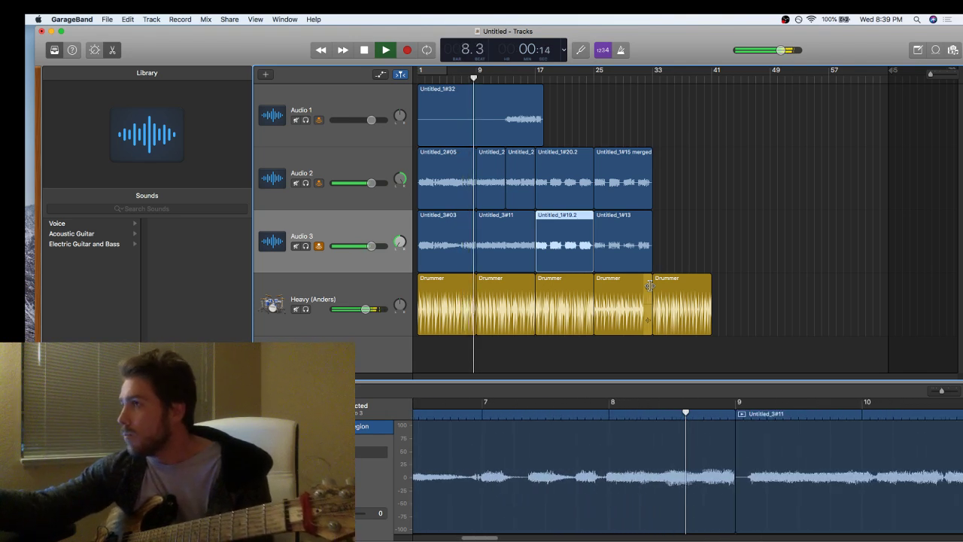
left_click(518, 106)
key("Delete")
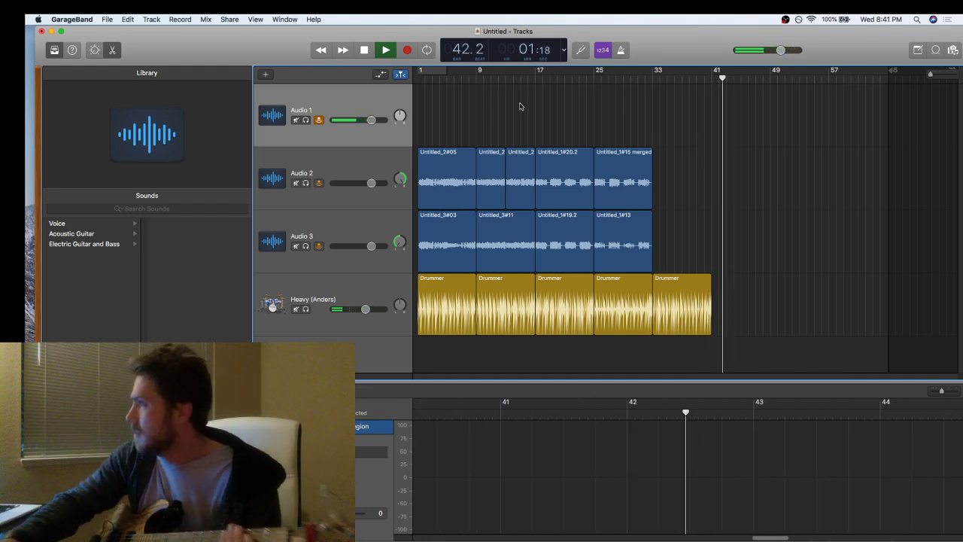
key("space")
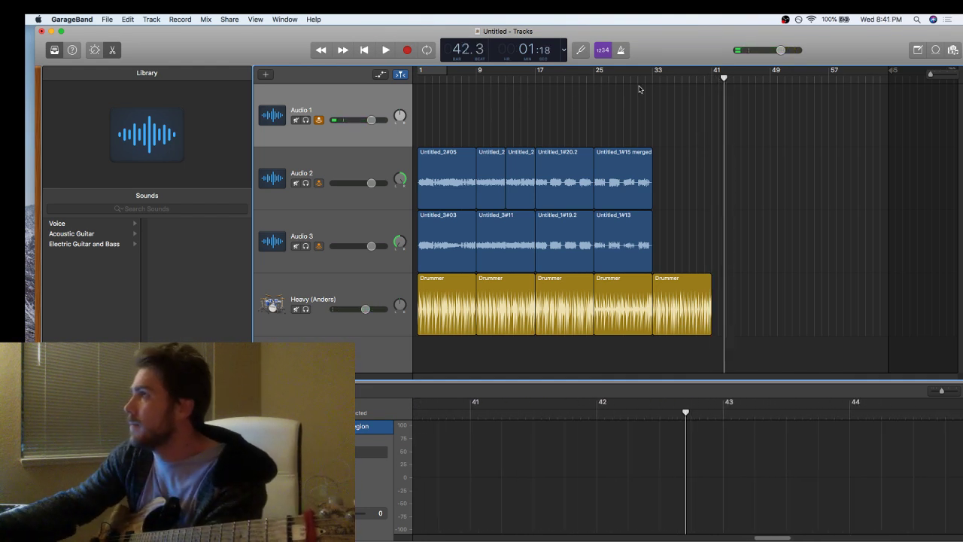
- Record an Audio 1 take from bar 33 to about bar 38 and delete it
left_click(653, 80)
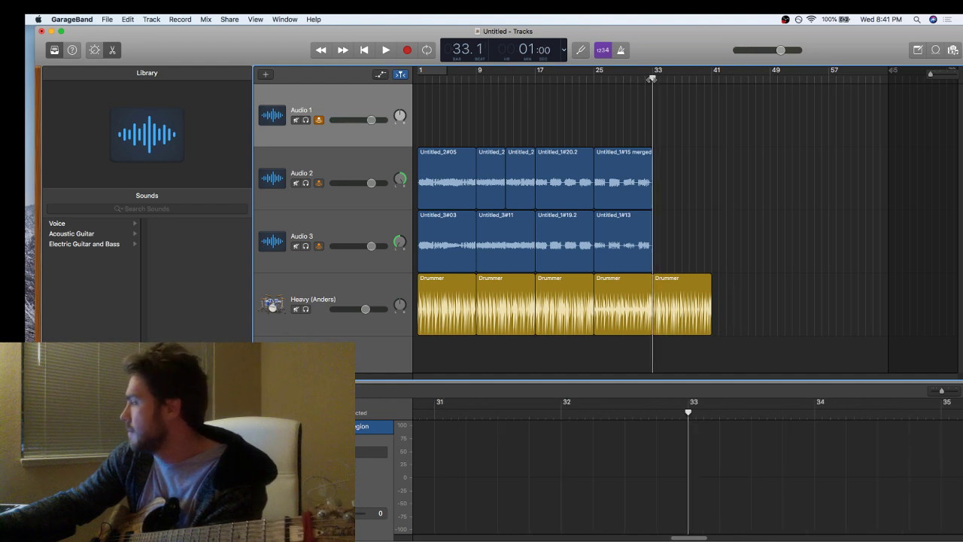
left_click(412, 57)
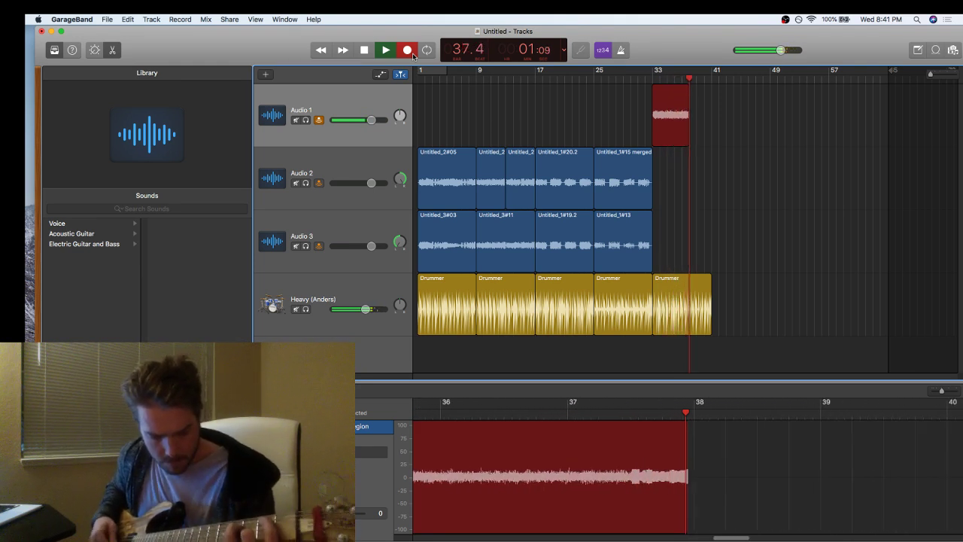
key("space")
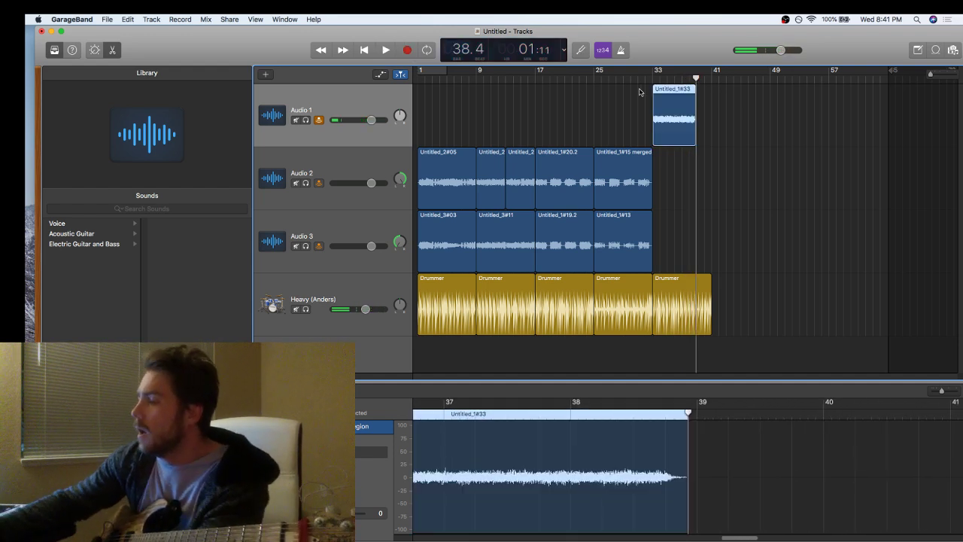
key("Delete")
- Record an Audio 1 take from bar 33 to about bar 41 and move the region down to the Audio 3 track
left_click_drag(660, 81, 652, 80)
left_click(401, 51)
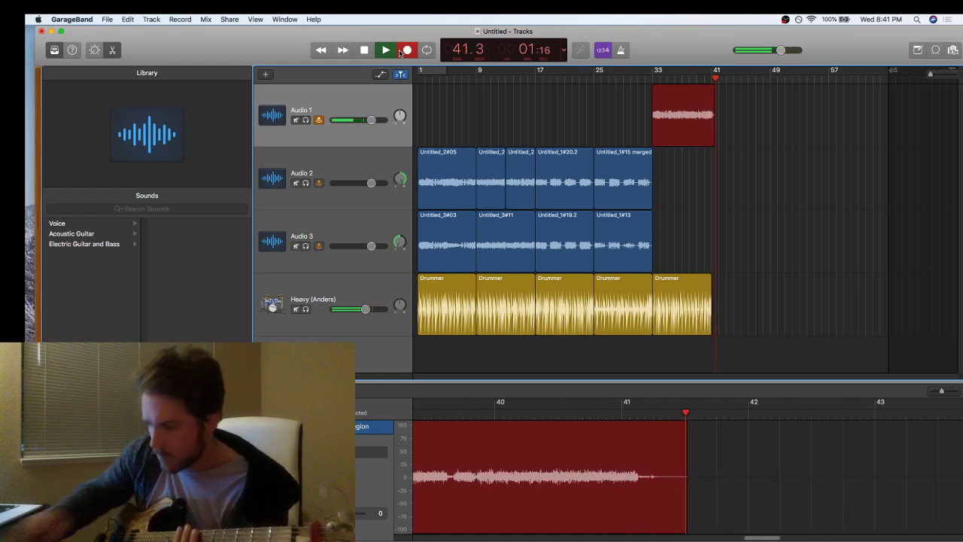
key("space")
left_click_drag(677, 136, 673, 251)
- Record a second Audio 1 take from bar 33 to about bar 41 against the moved Audio 3 region
left_click(652, 72)
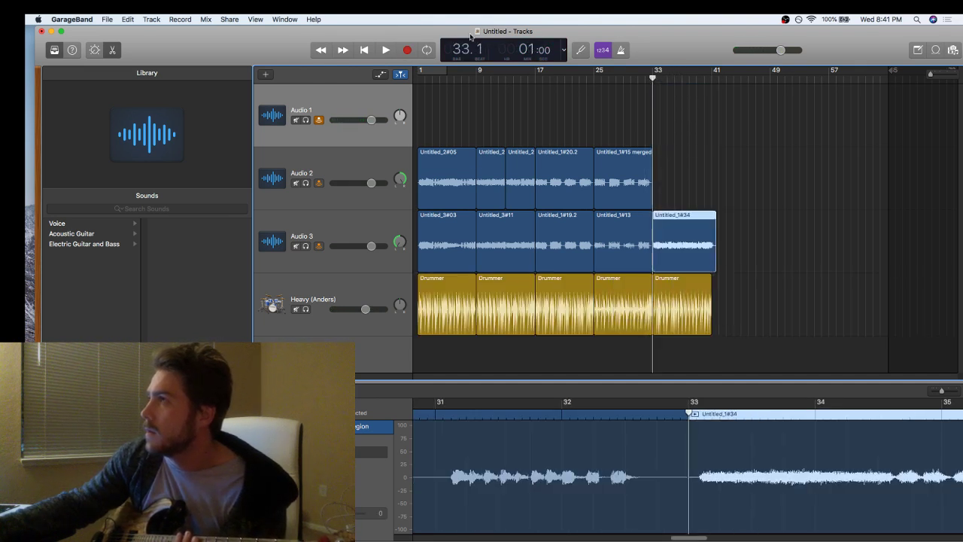
left_click(408, 50)
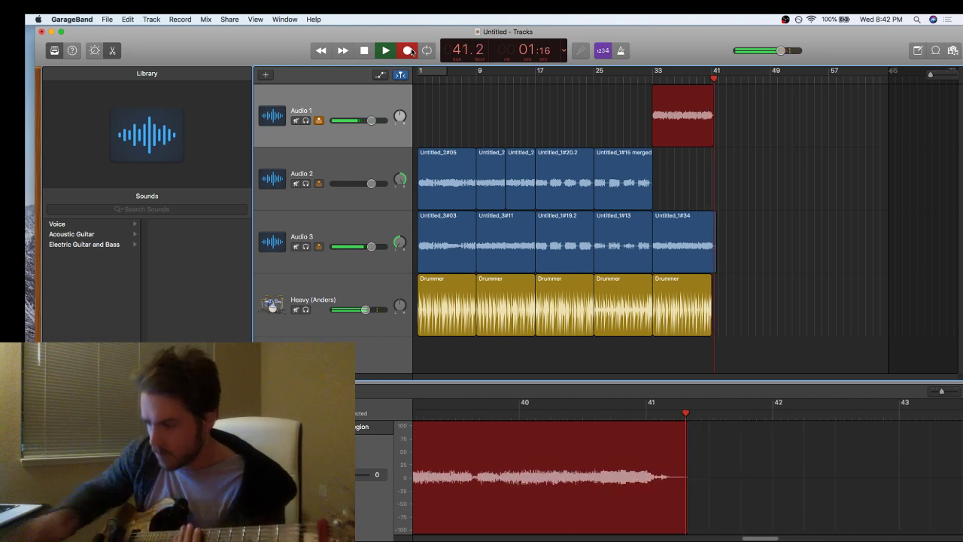
key("space")
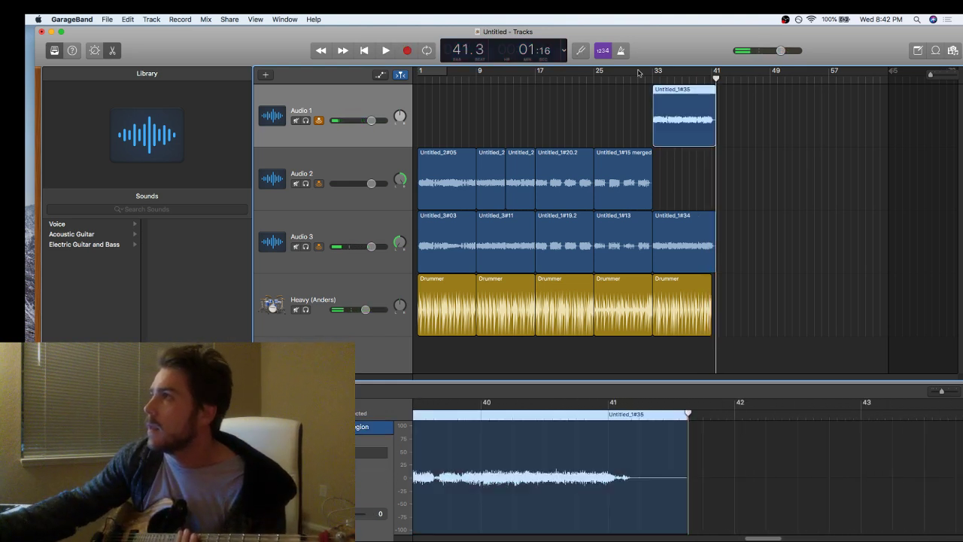
- Re-record the first half of the Audio 1 take from bar 33 to just past bar 37
left_click(652, 76)
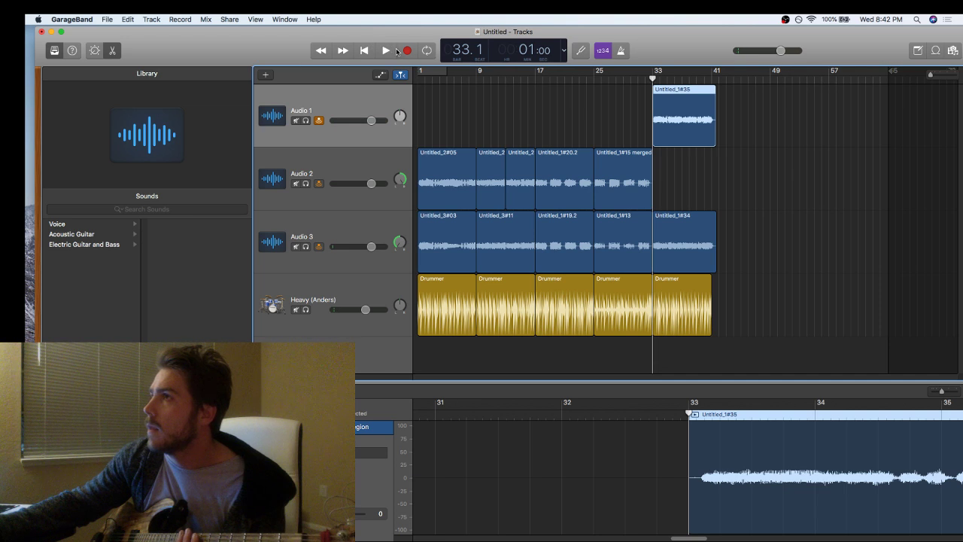
key("r")
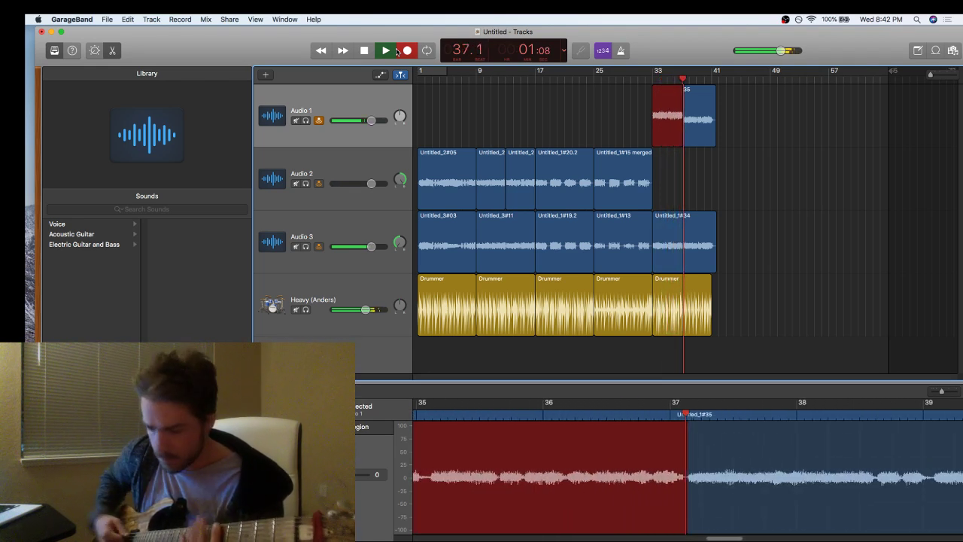
left_click(396, 52)
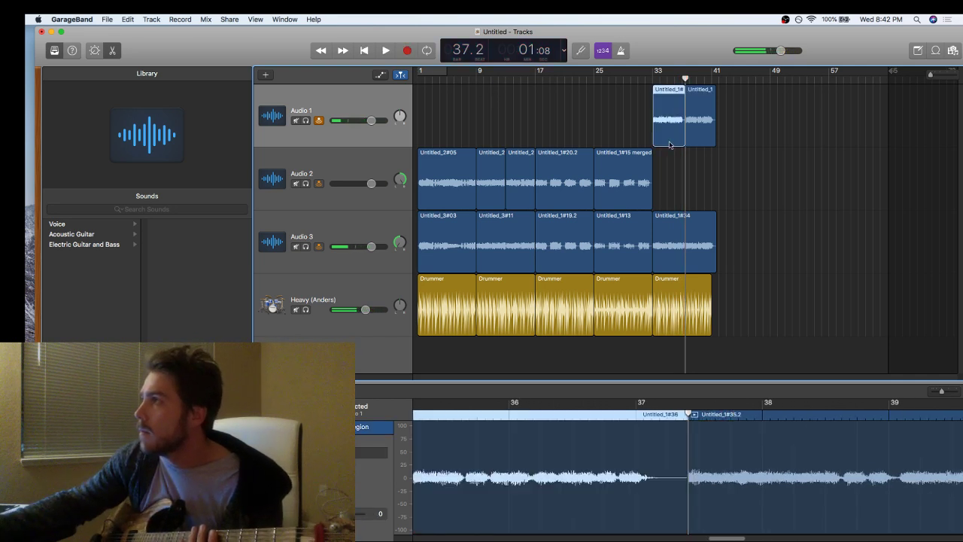
- Join the two Audio 1 takes near bar 37 and move the merged region to the Audio 2 track at bar 33
left_click_drag(684, 142, 683, 138)
left_click(672, 139)
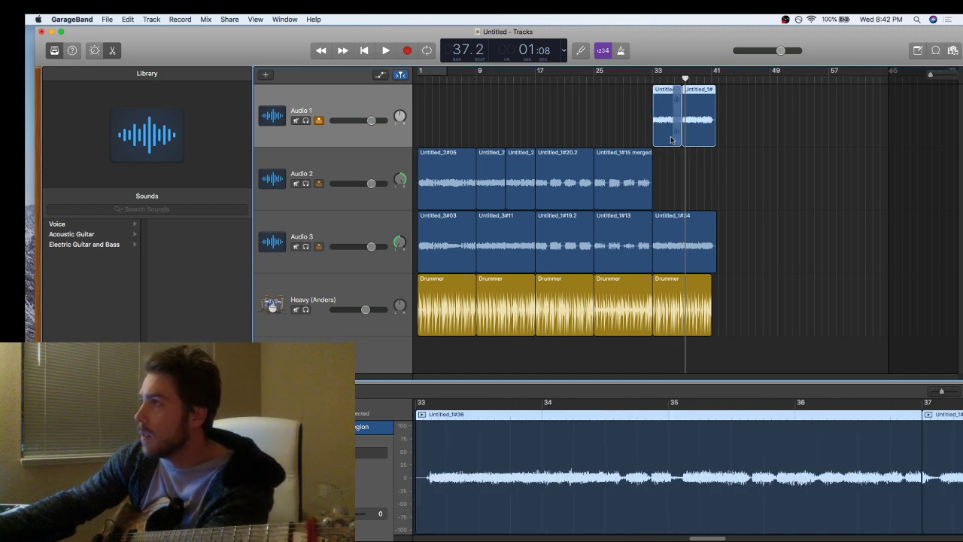
key("super+j")
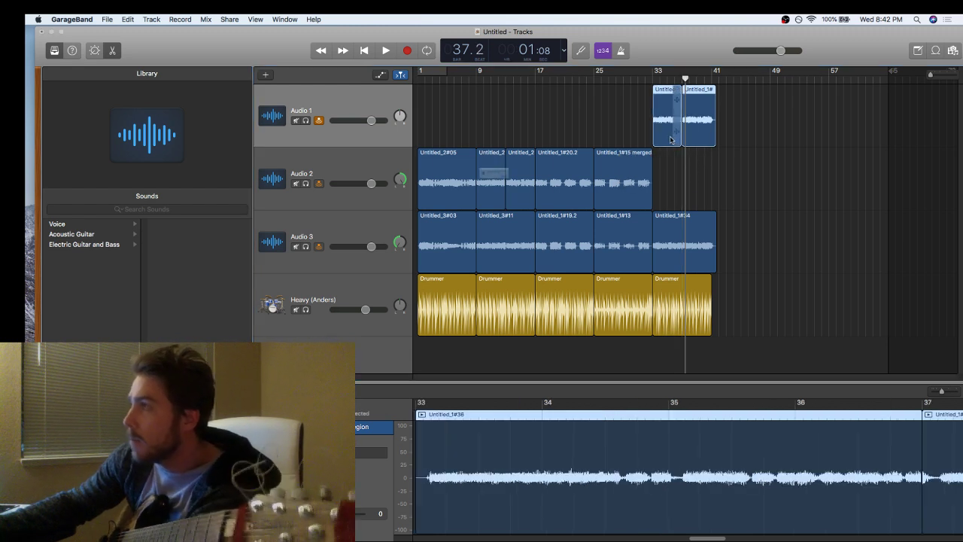
left_click(580, 195)
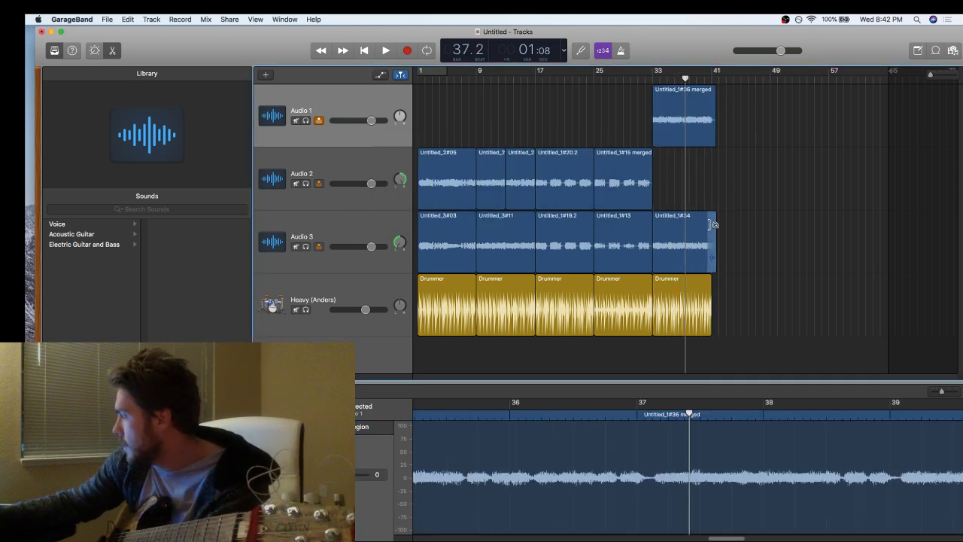
left_click_drag(694, 130, 694, 175)
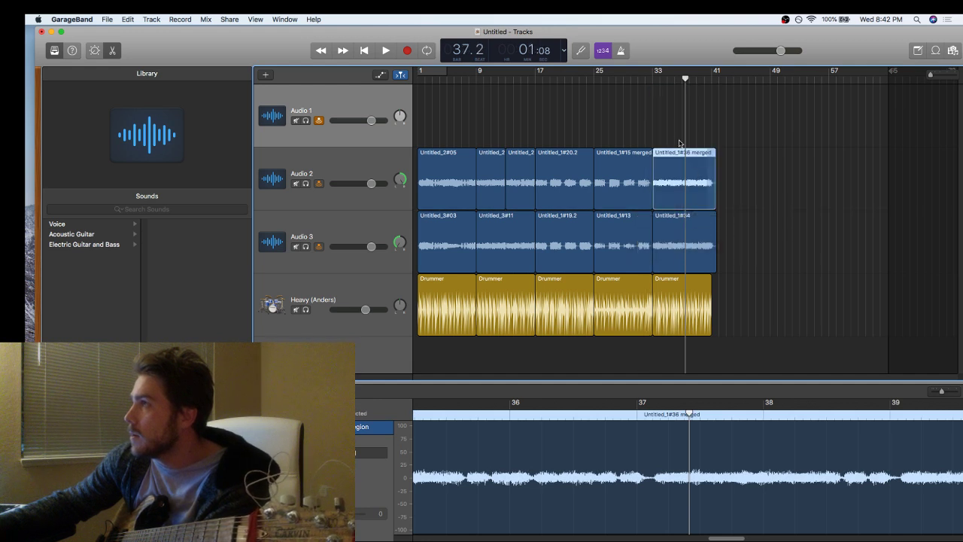
- Delete the Audio 3 region at bar 33 and record a new take there from bar 33 to just past bar 41
left_click(656, 76)
key("space")
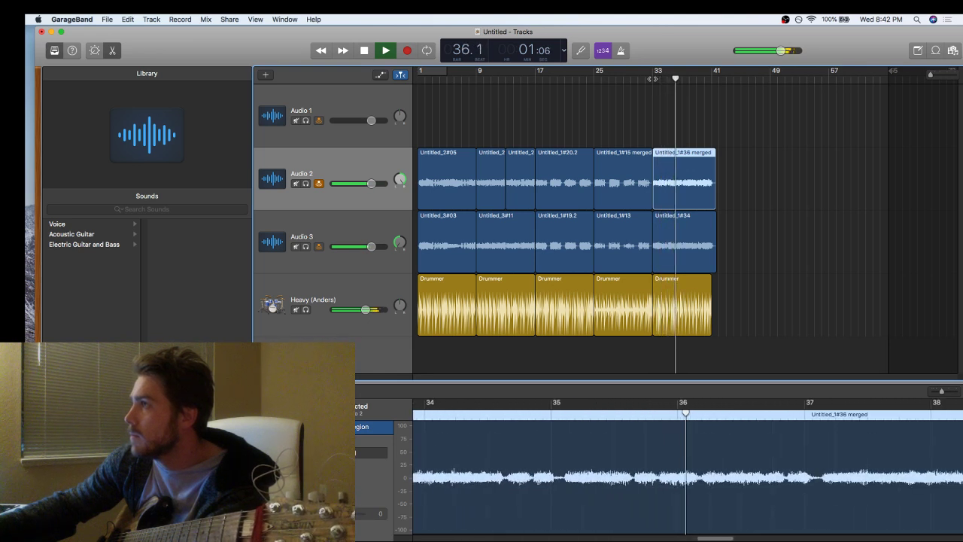
left_click(699, 241)
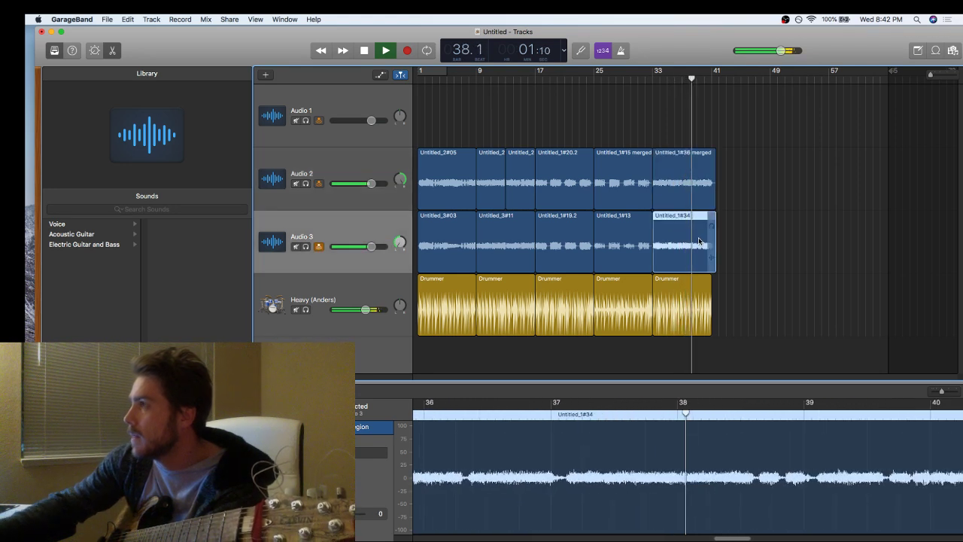
key("Delete")
key("space")
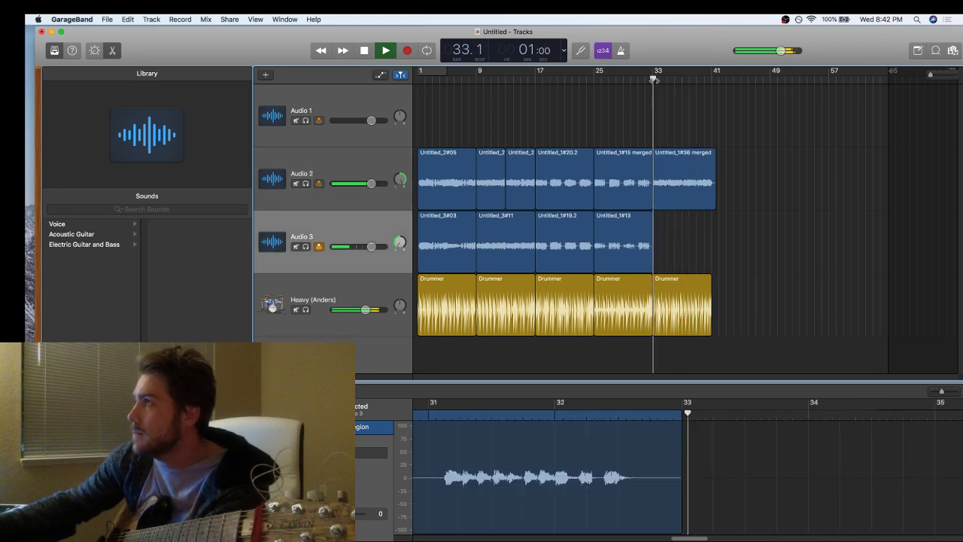
left_click_drag(654, 79, 653, 81)
left_click(413, 50)
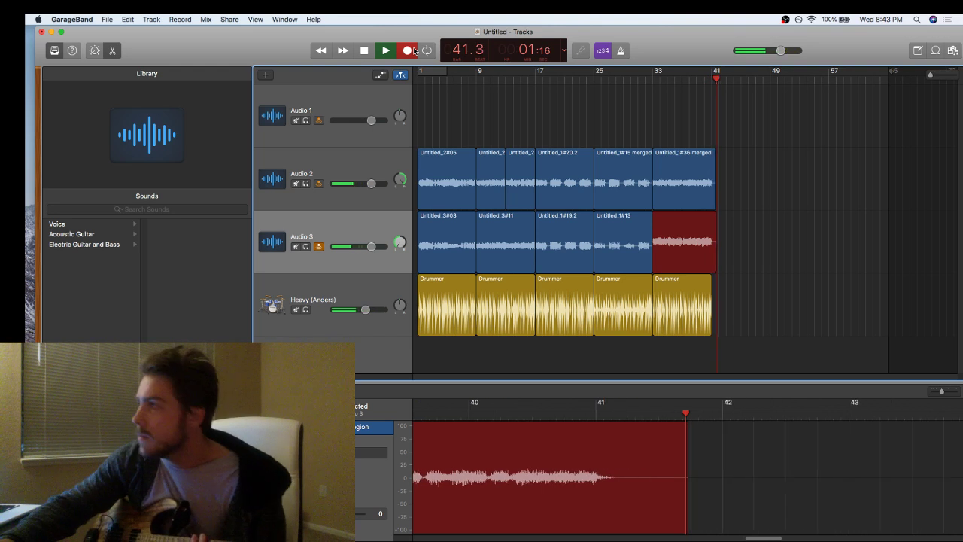
left_click(414, 50)
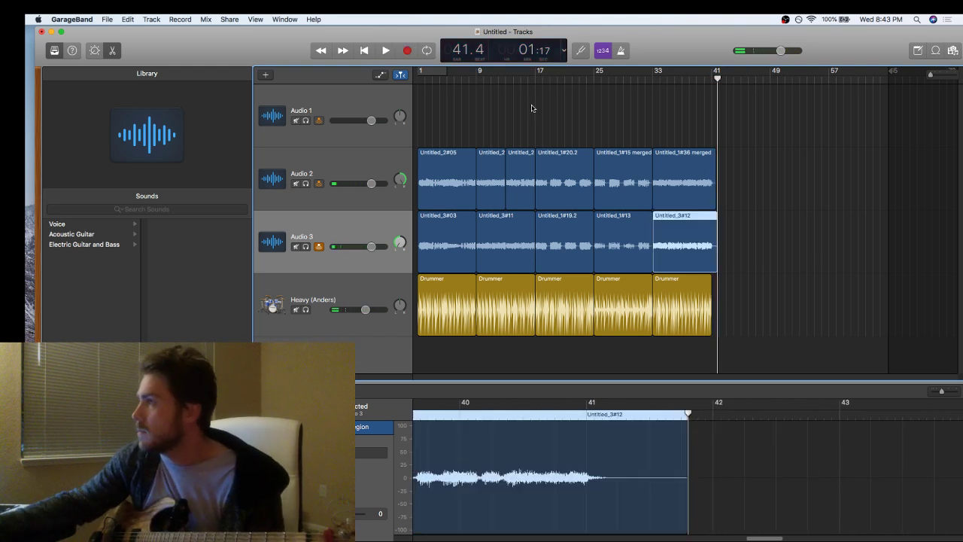
- Trim the ends of the last Audio 3 and Audio 2 regions to bar 41, matching the drummer region
left_click_drag(710, 258, 702, 258)
left_click(717, 205)
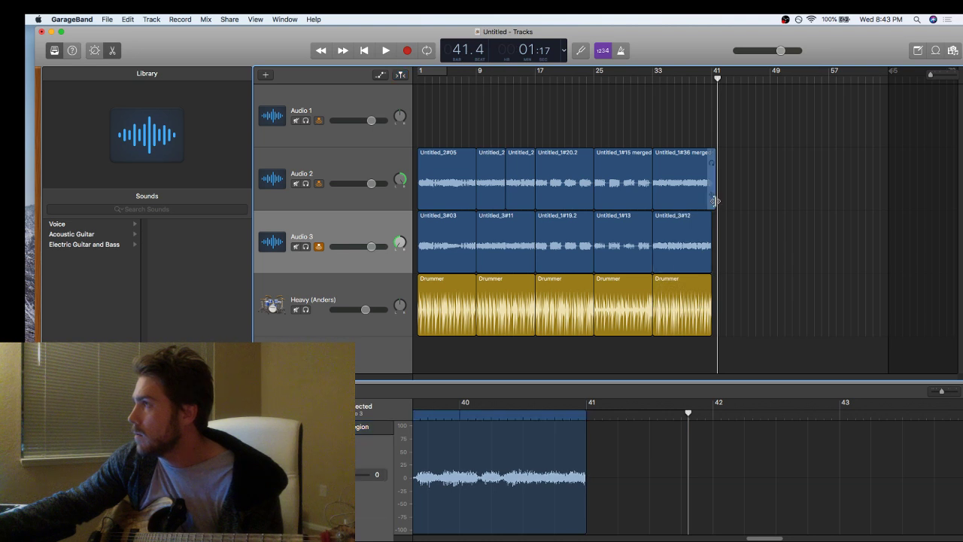
left_click_drag(715, 201, 711, 201)
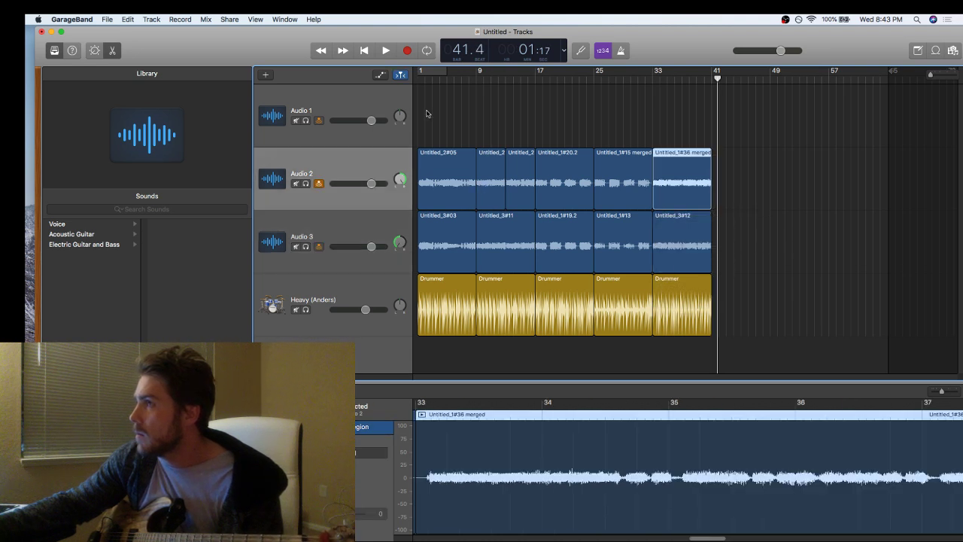
- Copy the bar 1 to 9 regions of Audio 2, Audio 3 and the drummer track to bar 41
left_click(418, 78)
key("space")
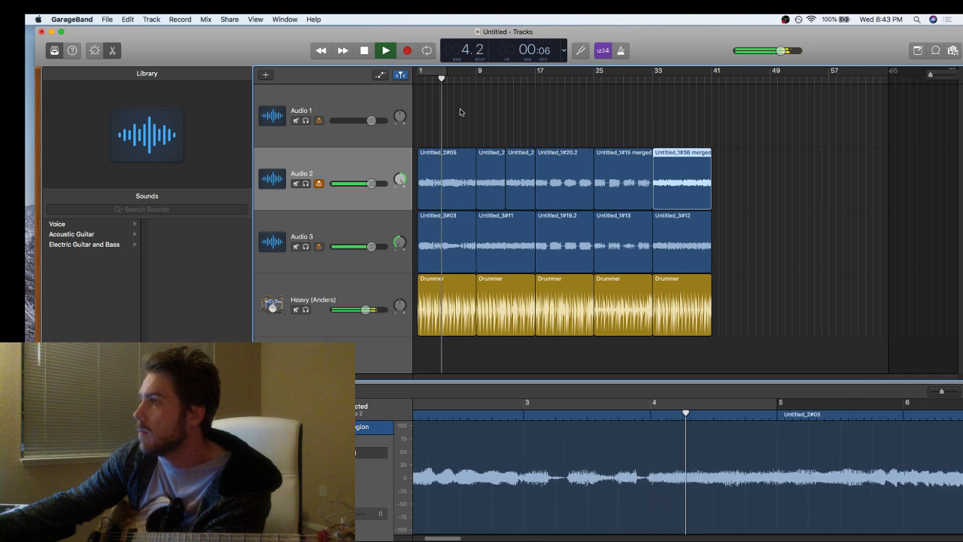
key("space")
left_click_drag(461, 112, 456, 296)
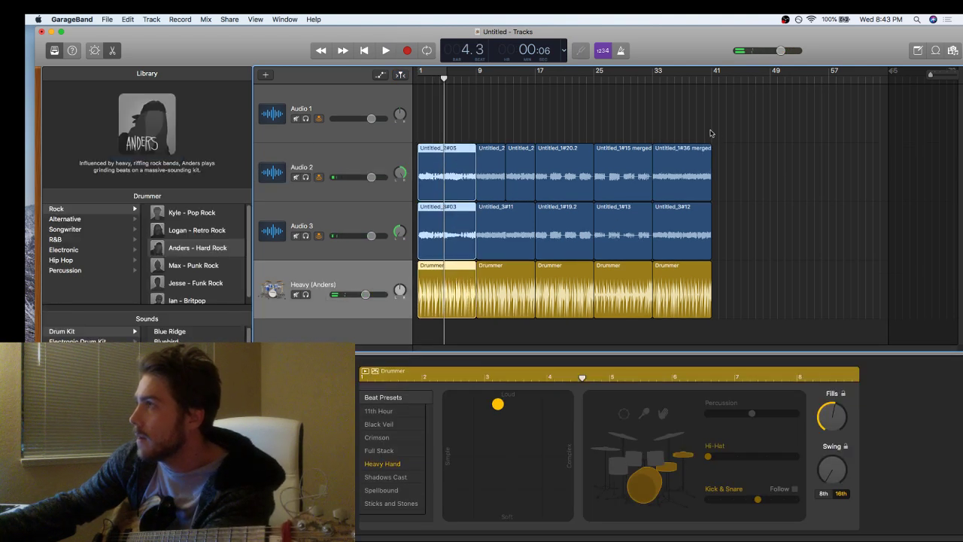
left_click(715, 82)
left_click_drag(711, 81, 711, 81)
key("super+v")
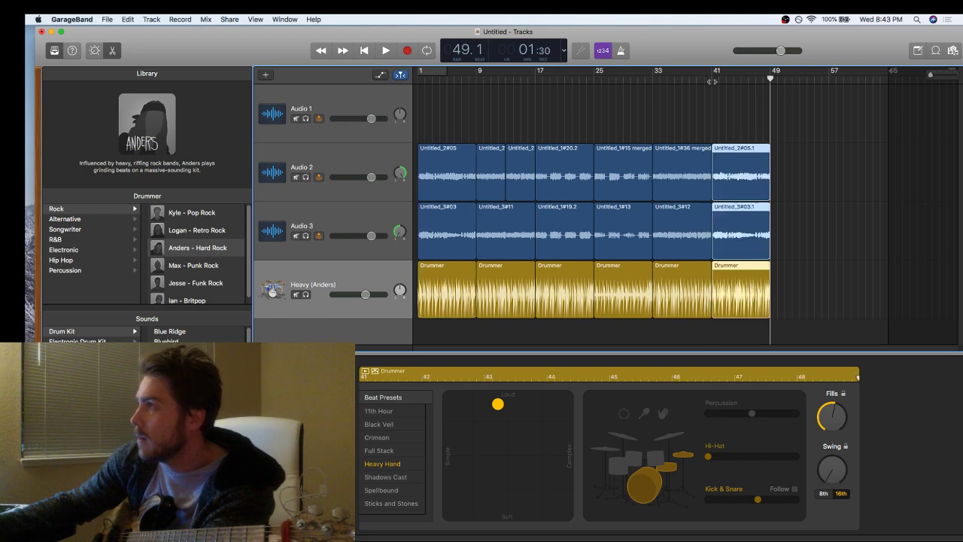
- Copy the bar 9 to 17 regions of Audio 2, Audio 3 and the drummer track to bar 49
left_click(711, 82)
key("space")
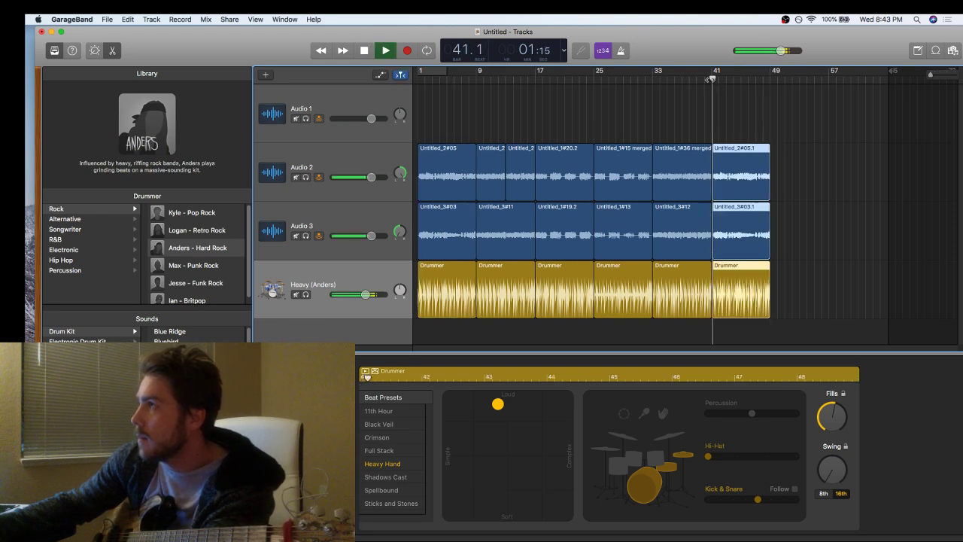
key("space")
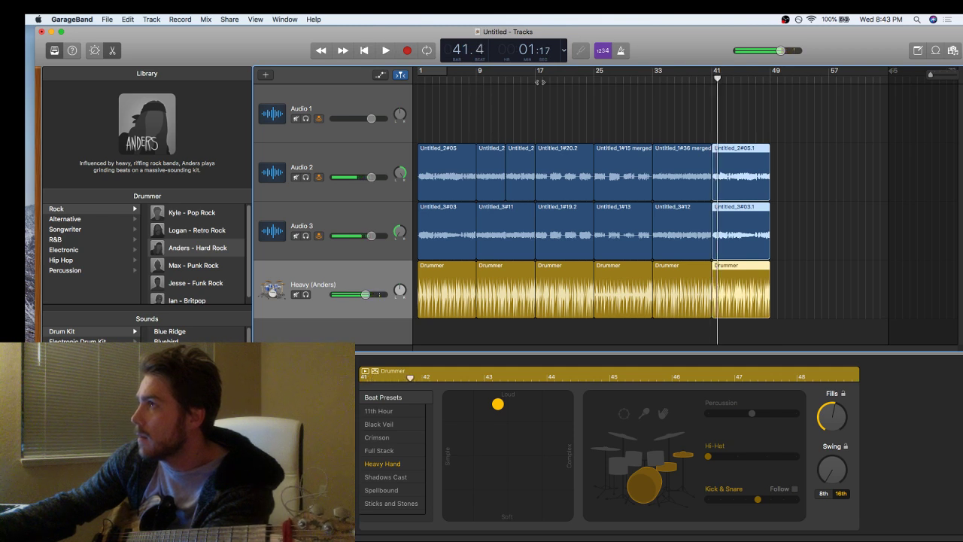
left_click(479, 78)
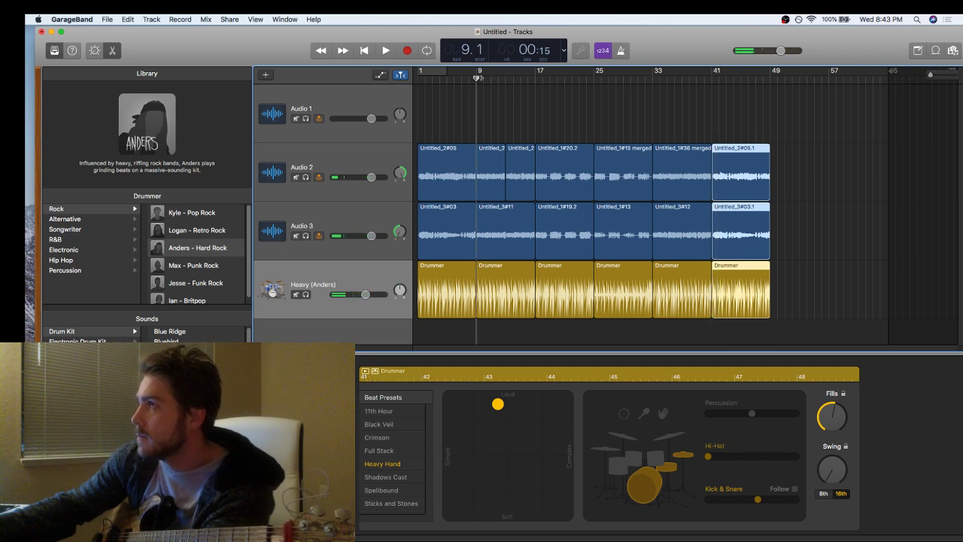
key("space")
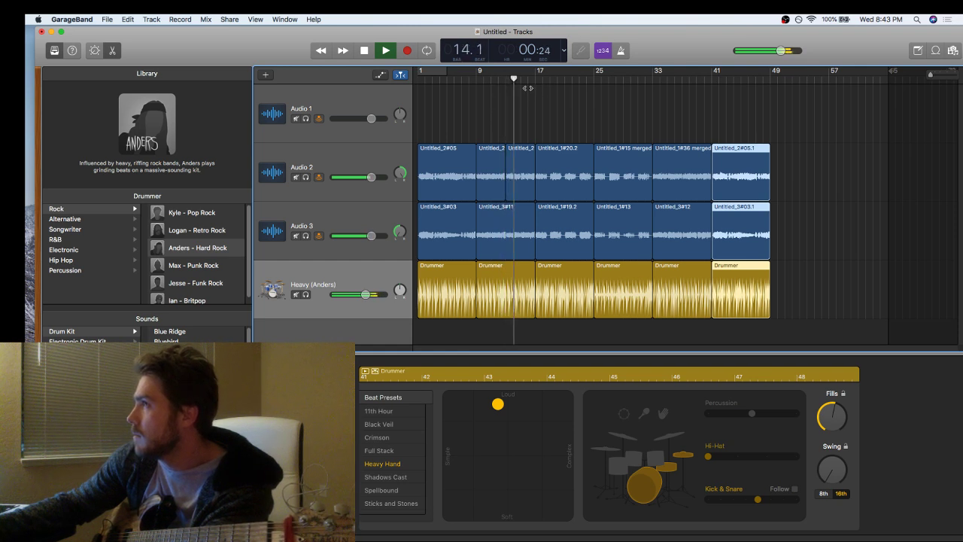
key("space")
left_click_drag(499, 129, 514, 218)
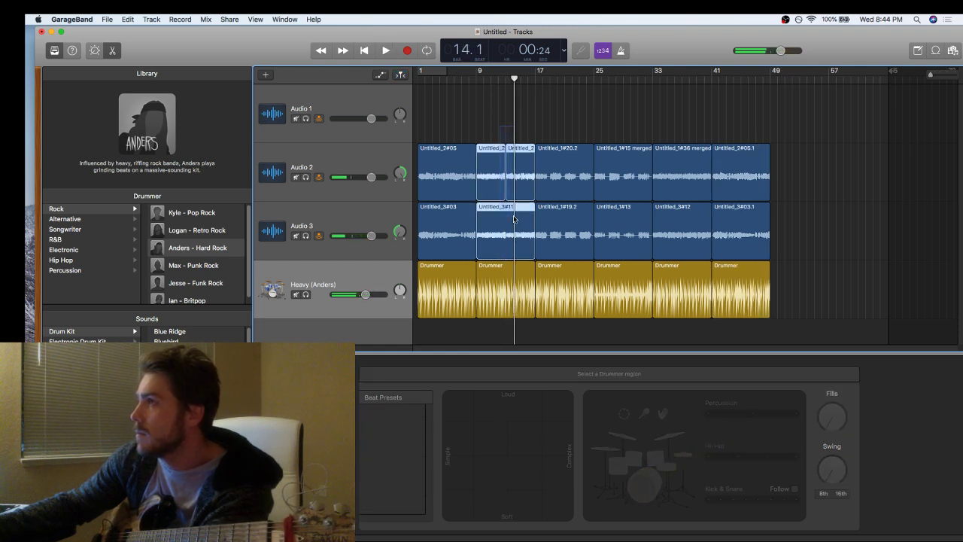
left_click(513, 271, "shift")
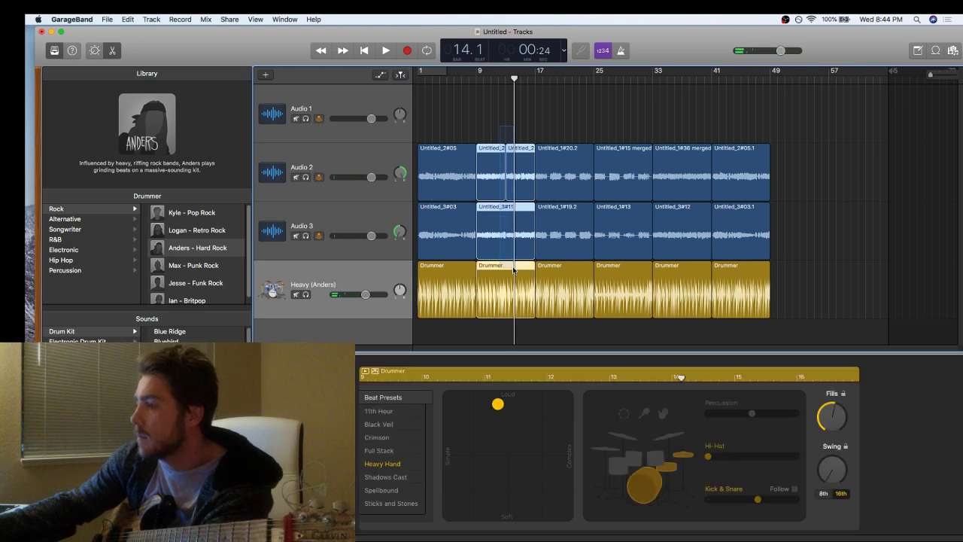
left_click(771, 80)
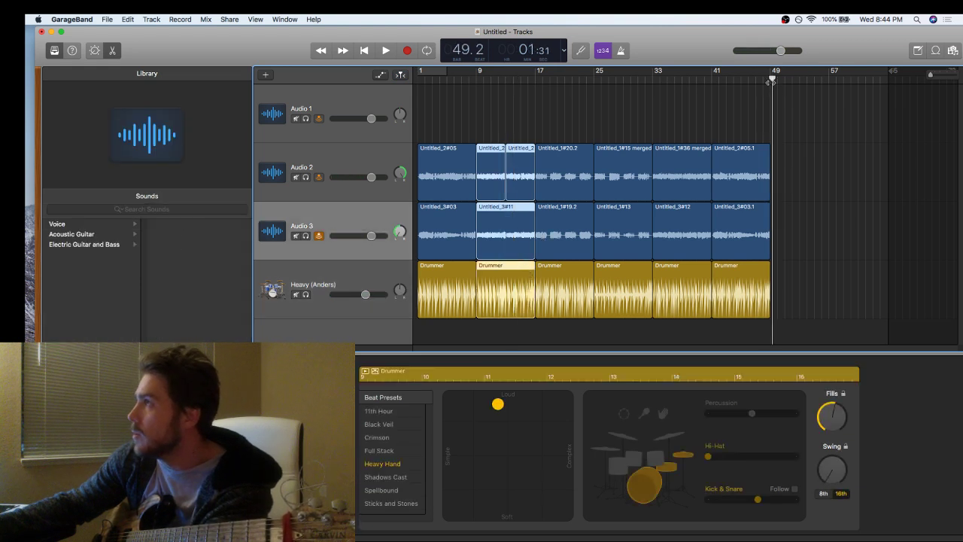
key("super+v")
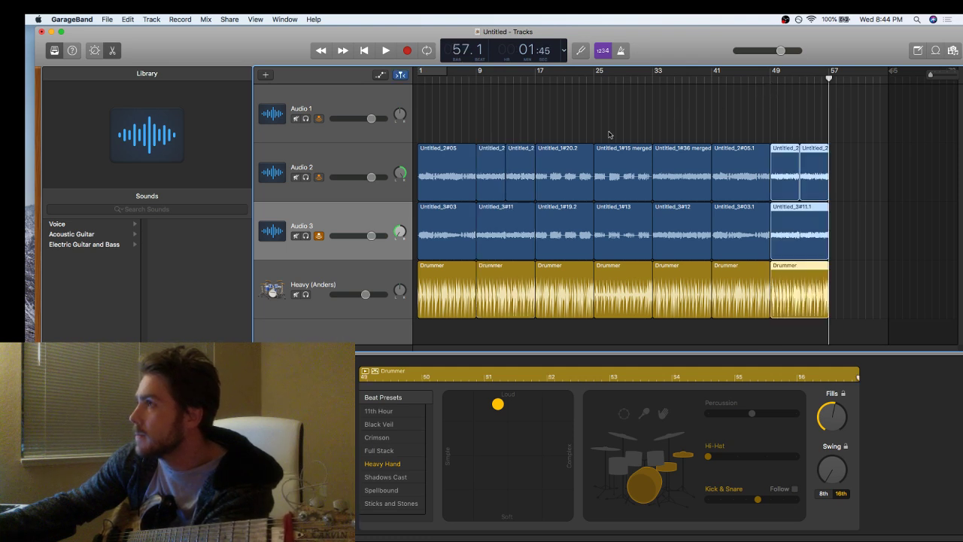
- Copy the bar 33 to 41 regions of both guitar tracks and the drummer, and extend the project end to about bar 84
left_click(535, 76)
key("space")
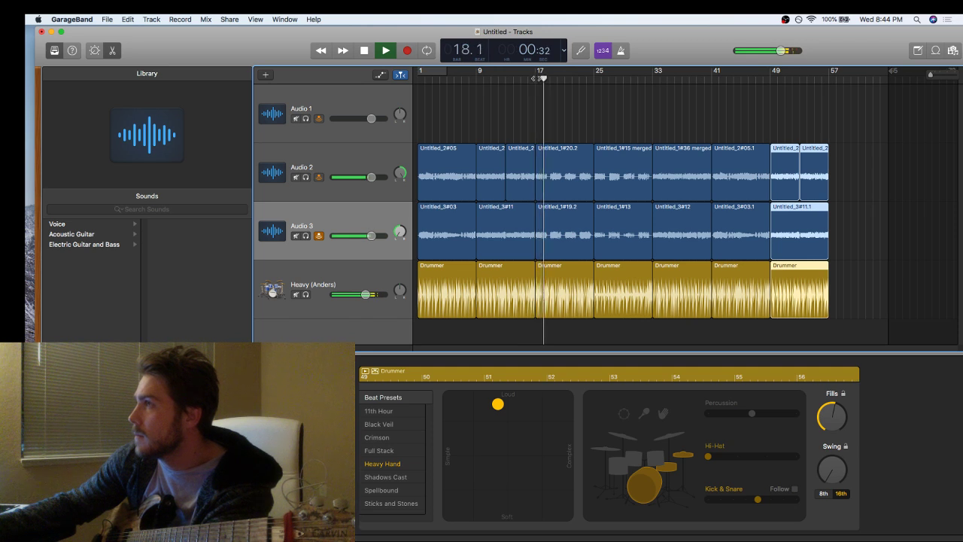
left_click(654, 82)
key("space")
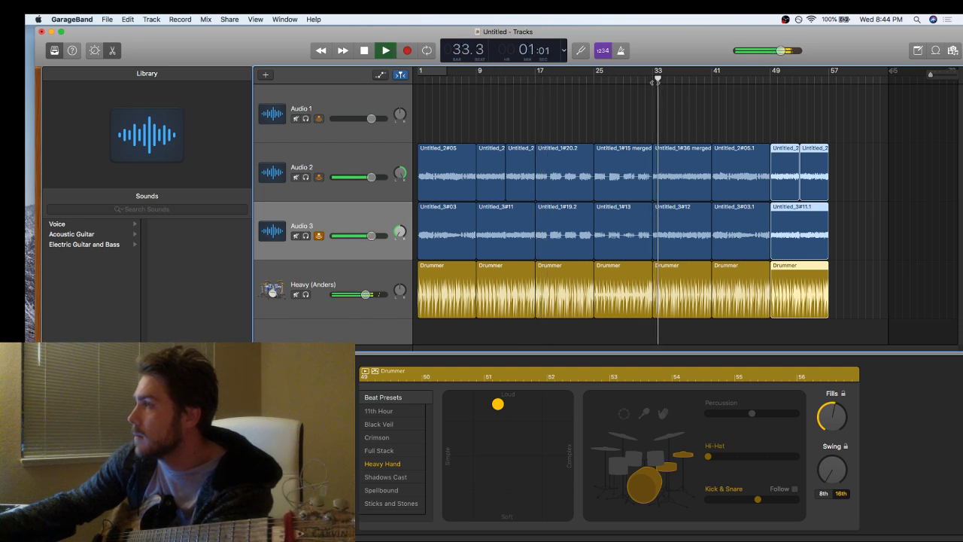
key("space")
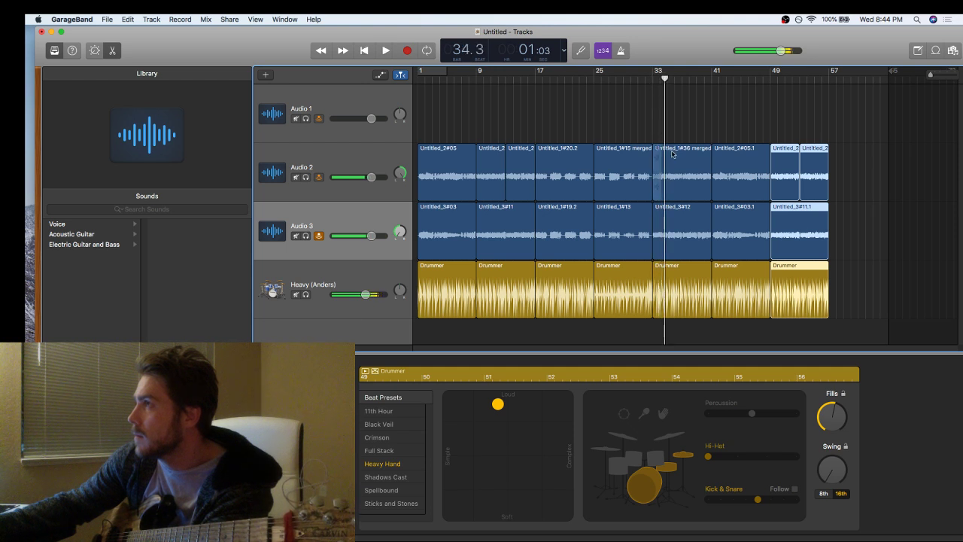
left_click_drag(678, 128, 694, 283)
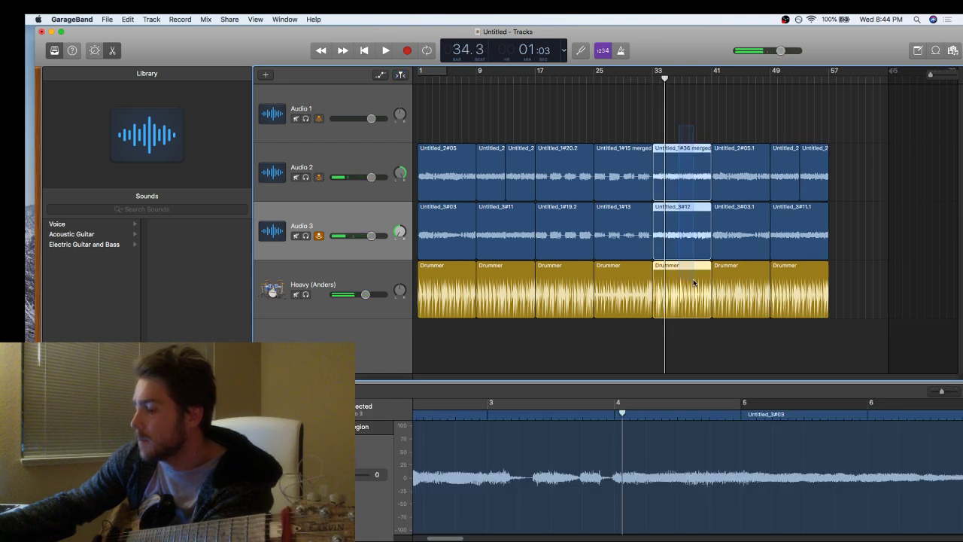
left_click(272, 292)
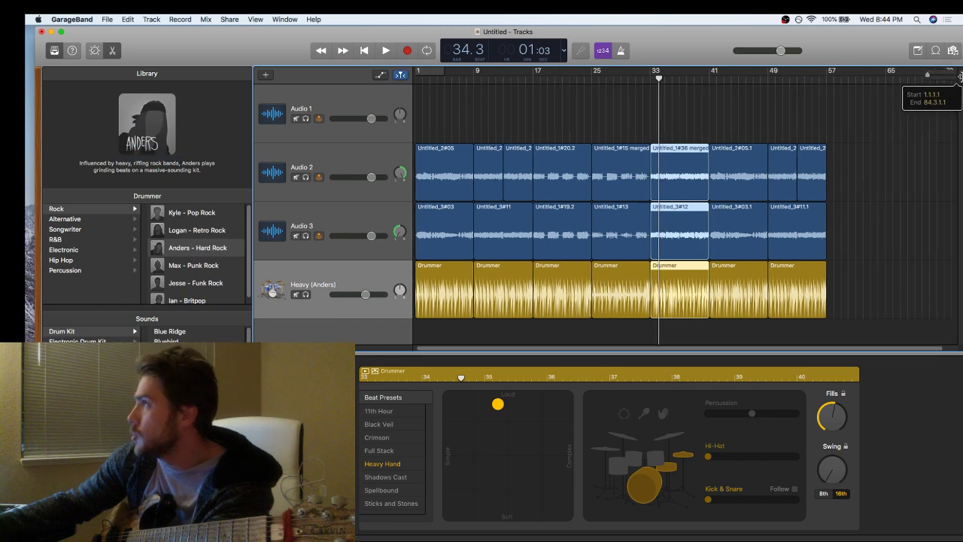
scroll(827, 86, "right", 2)
- Paste the copied guitar and drummer regions at bar 57 and shorten them to four bars, ending at bar 61
left_click(817, 91)
left_click(807, 79)
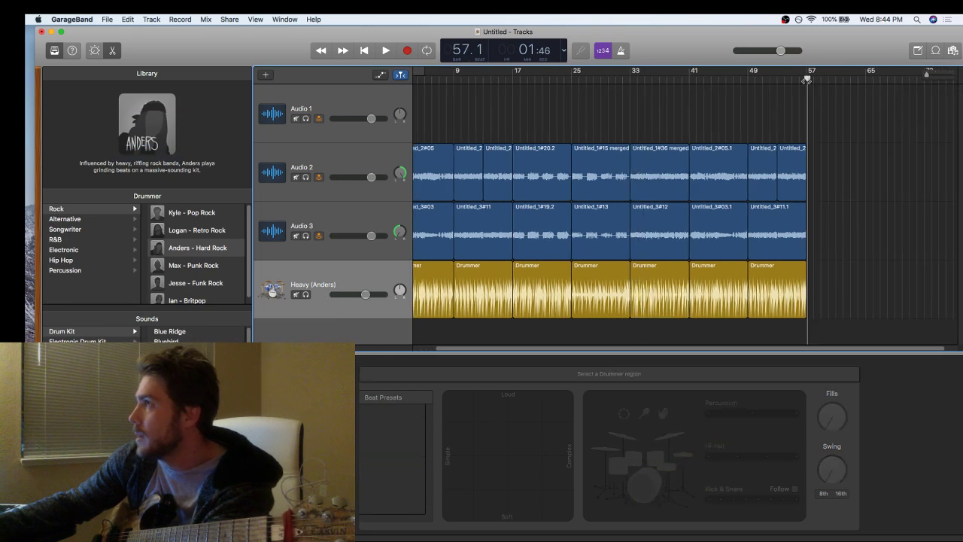
key("super+v")
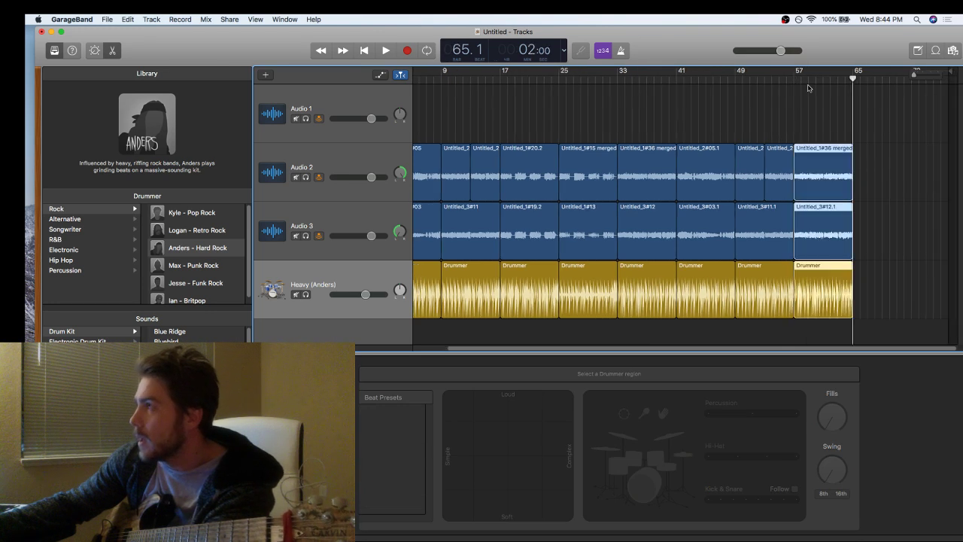
left_click_drag(818, 191, 817, 191)
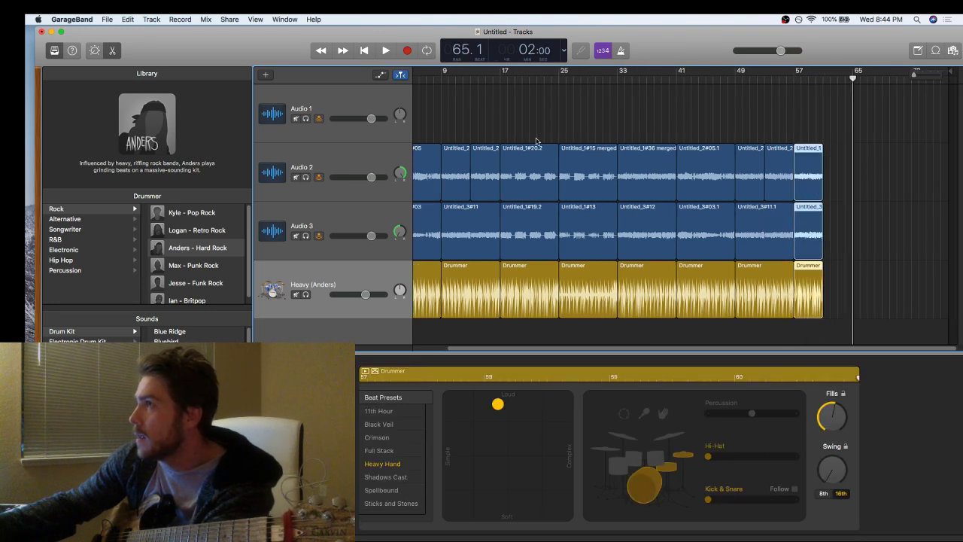
- Copy the bar 17 to 25 regions of both guitar tracks and the drummer to bar 61, and play the song from the start
left_click_drag(527, 130, 537, 271)
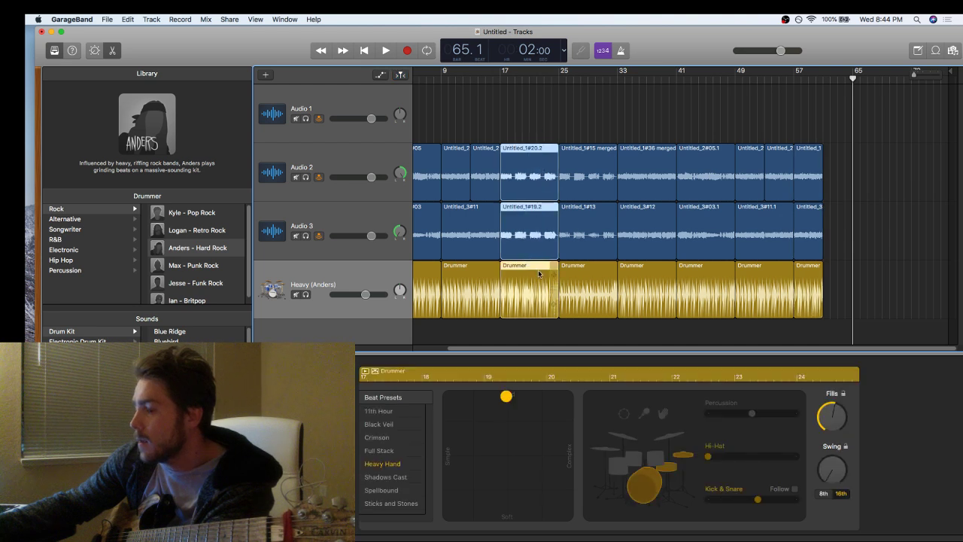
left_click(825, 76)
key("space")
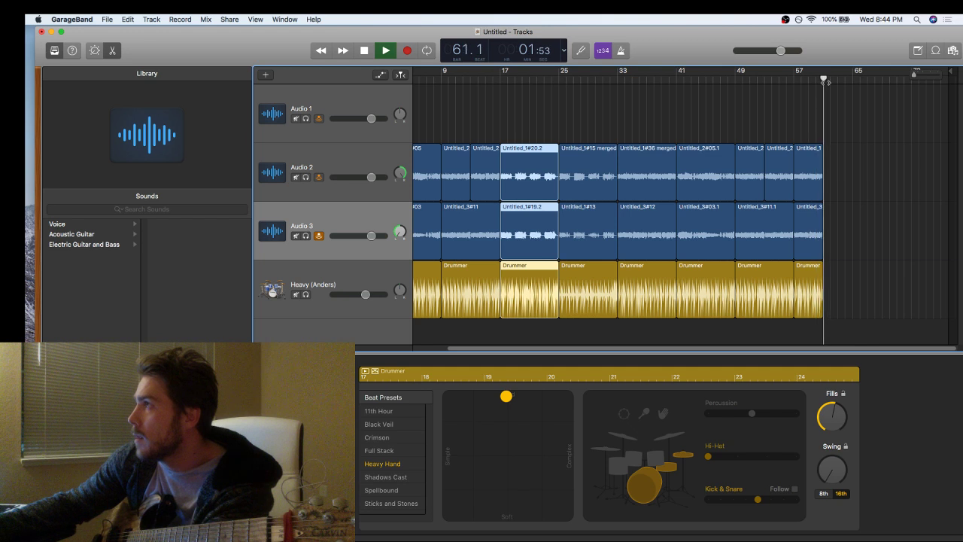
key("space")
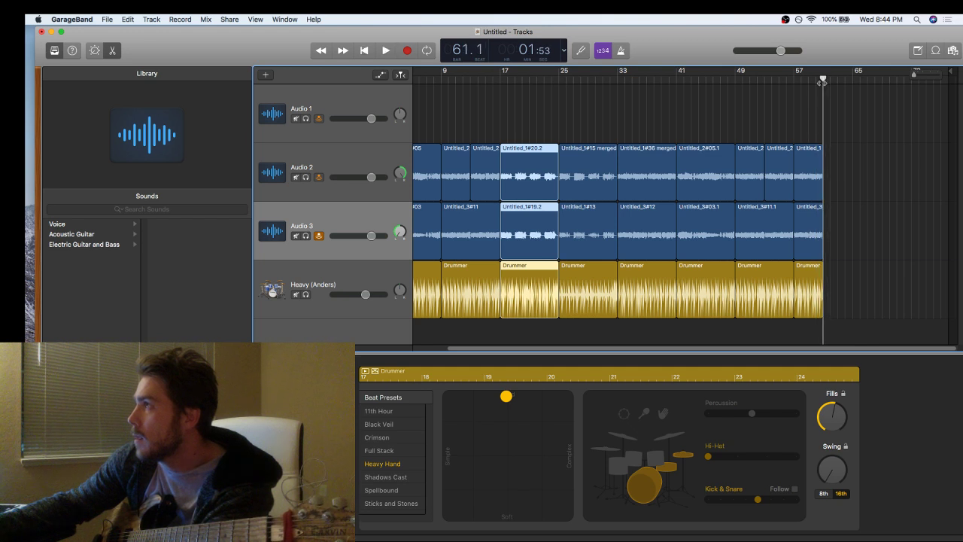
key("super+v")
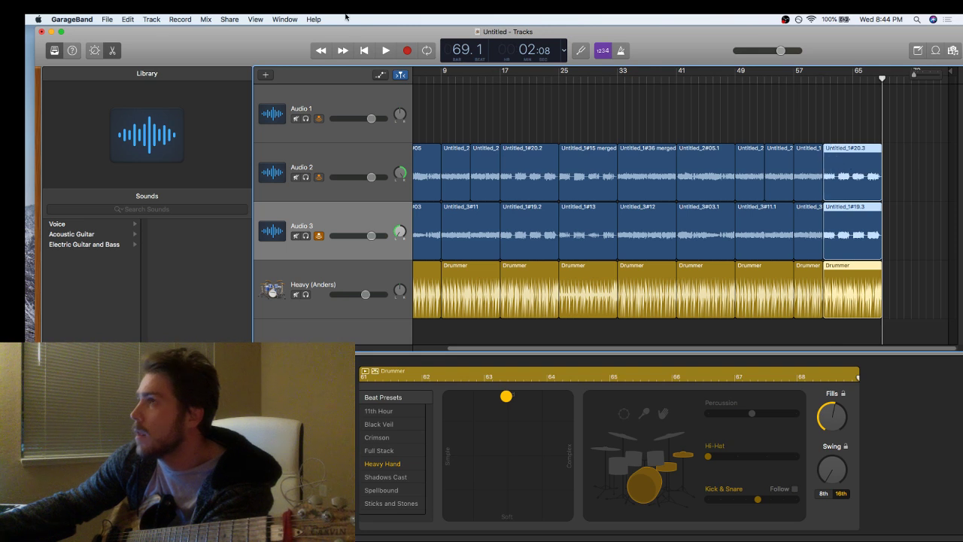
left_click(363, 50)
key("space")
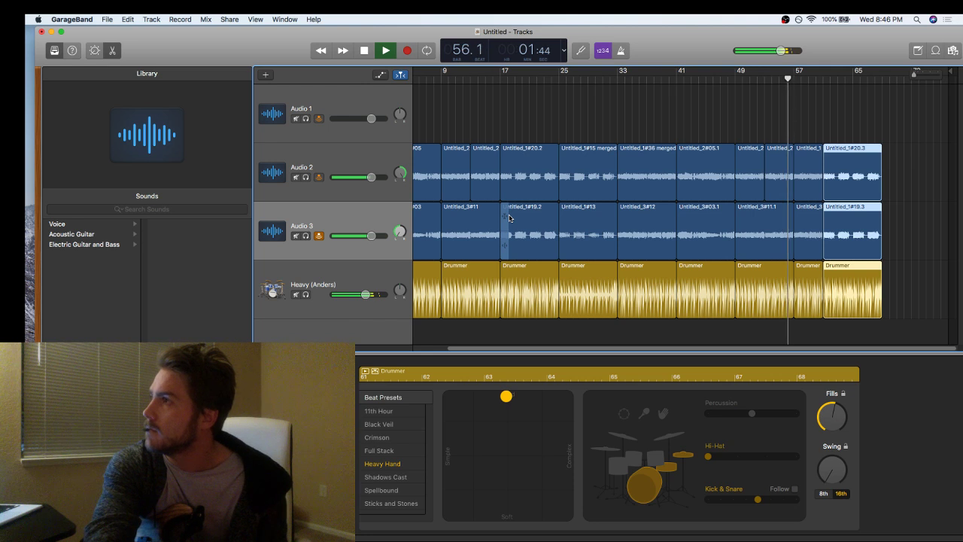
- Copy the bar 1 to 9 regions of Audio 2, Audio 3 and the drummer track to bar 69
key("super+Left")
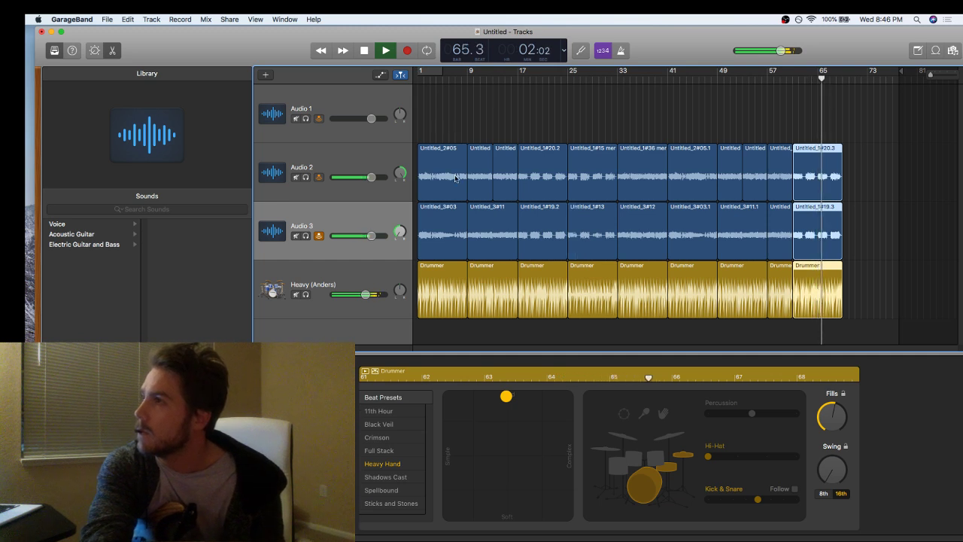
left_click_drag(456, 177, 450, 282)
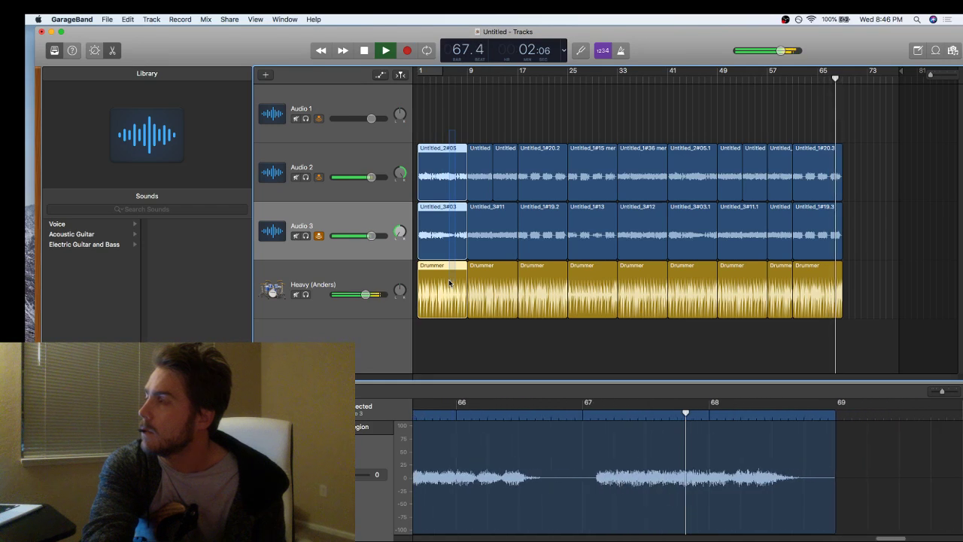
left_click(449, 283)
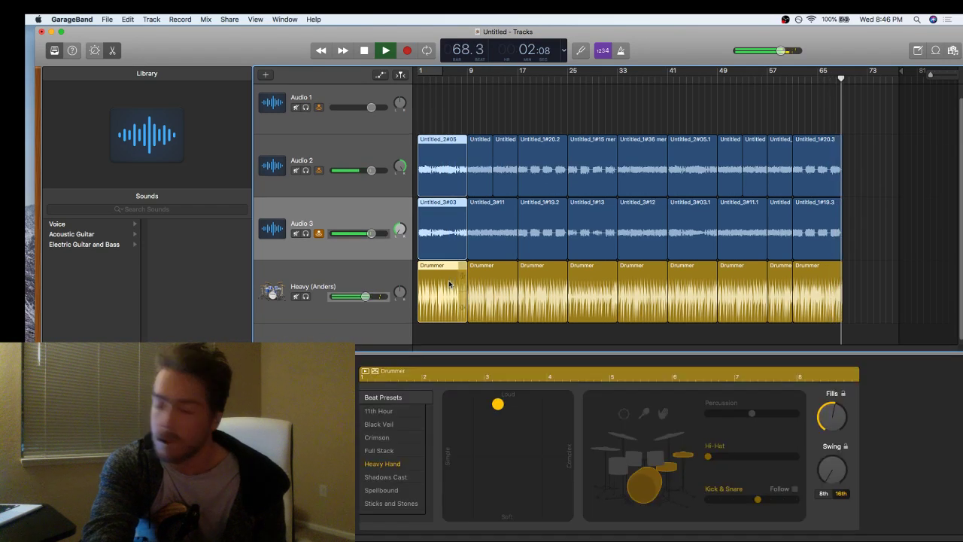
key("space")
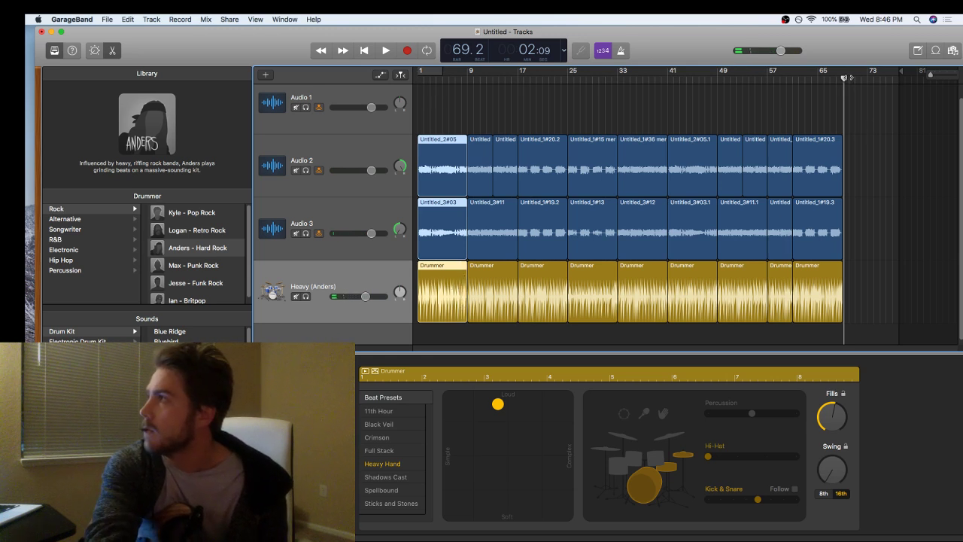
left_click(721, 72)
key("space")
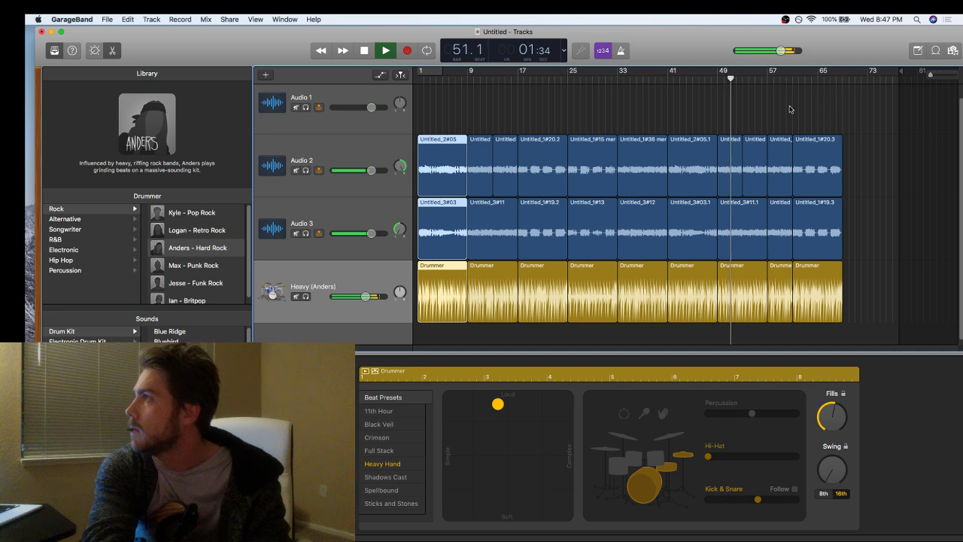
left_click(770, 75)
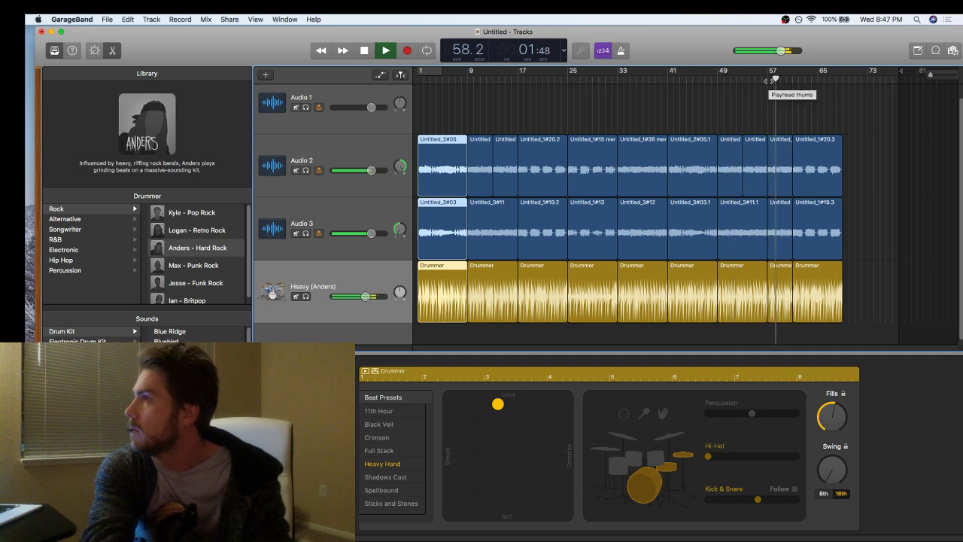
key("space")
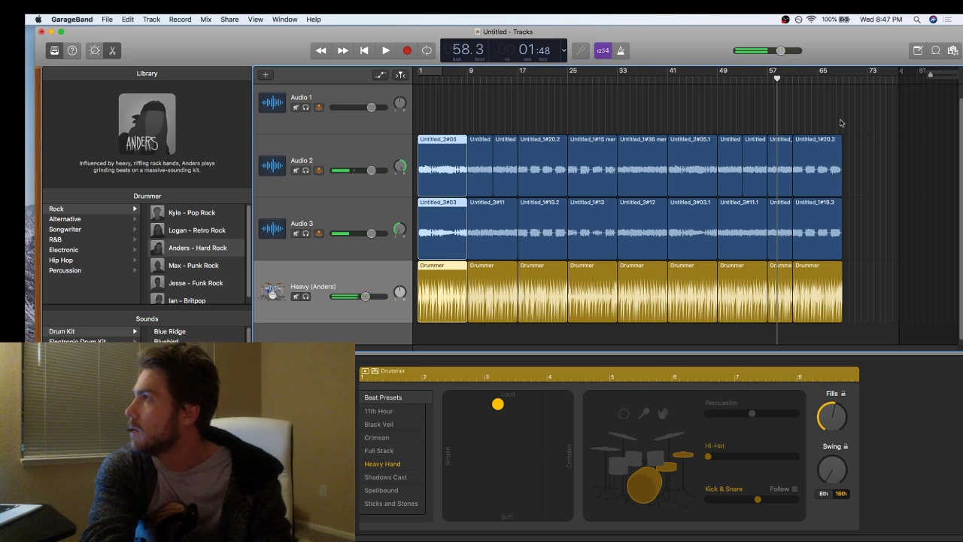
left_click(842, 107)
left_click(843, 76)
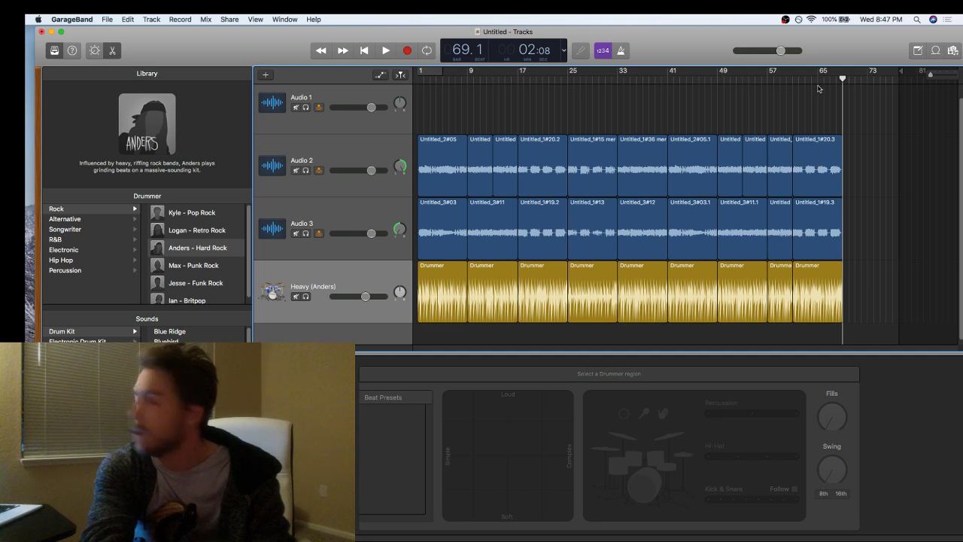
key("super+v")
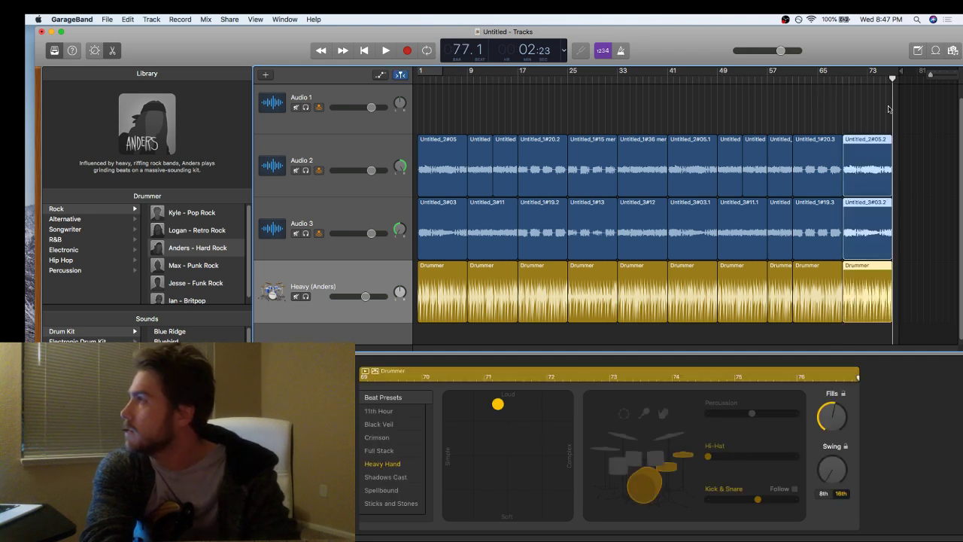
- Play the song from about bar 64 through the end of the newly pasted section and select the Audio 1 track
left_click(821, 88)
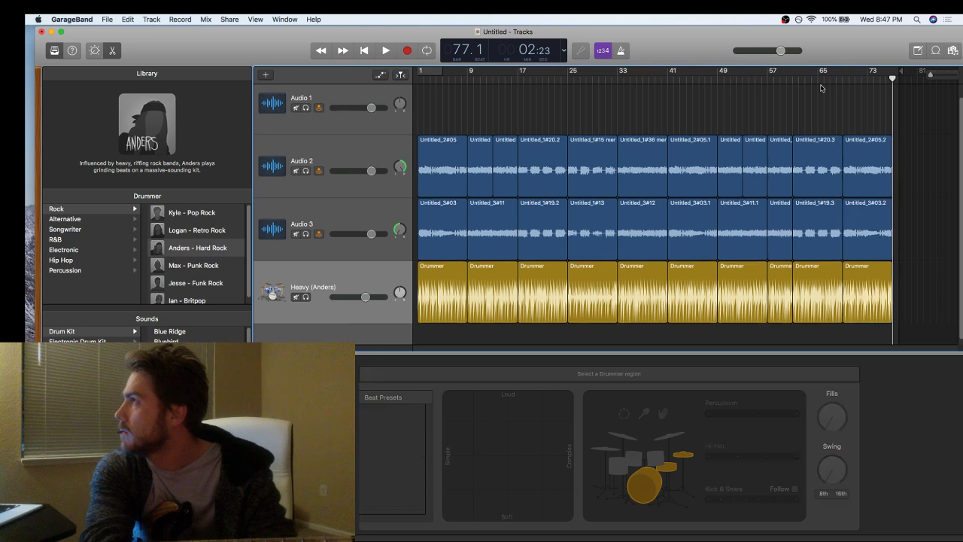
key("space")
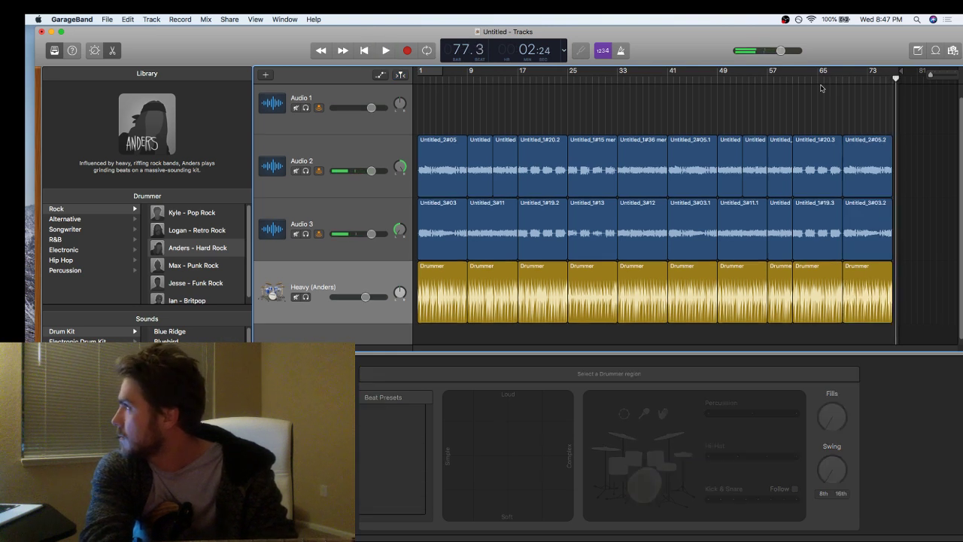
left_click(812, 83)
key("space")
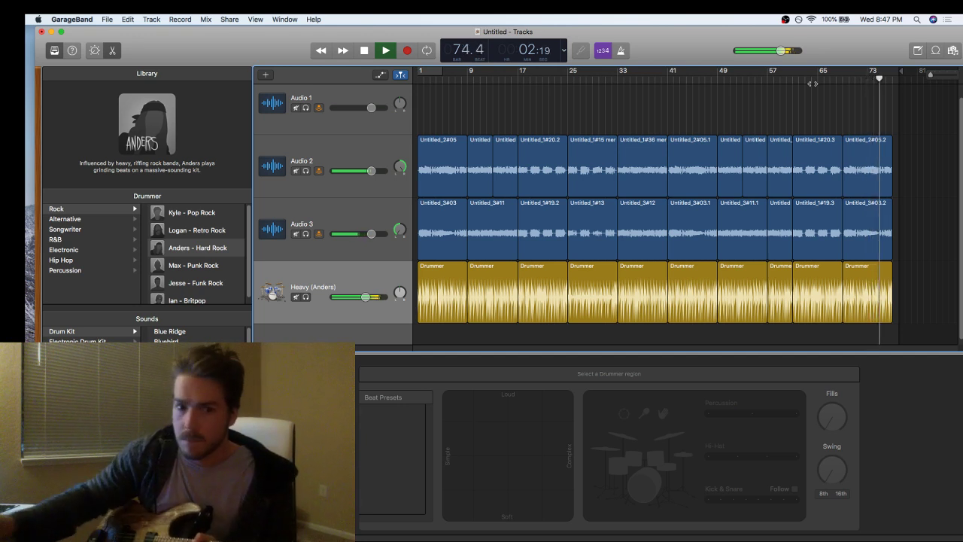
left_click(355, 95)
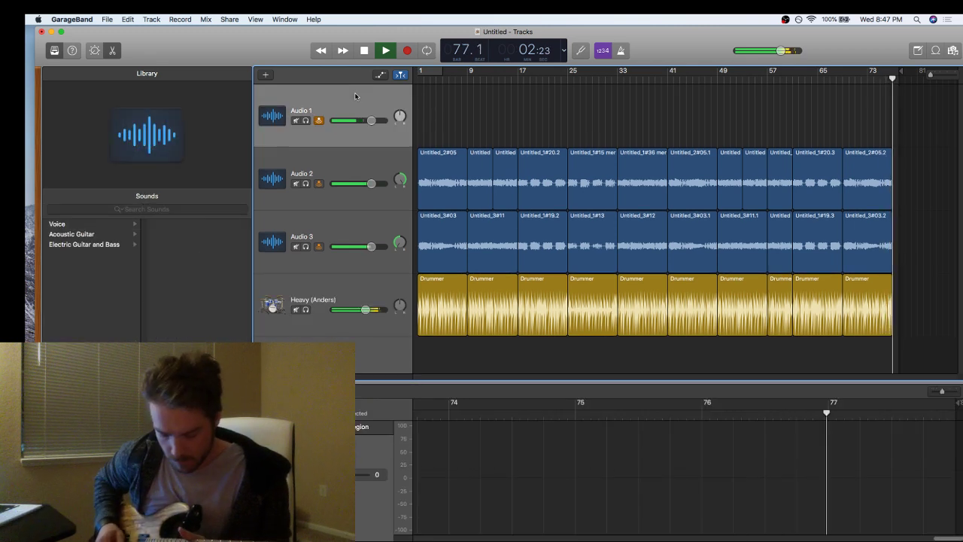
key("space")
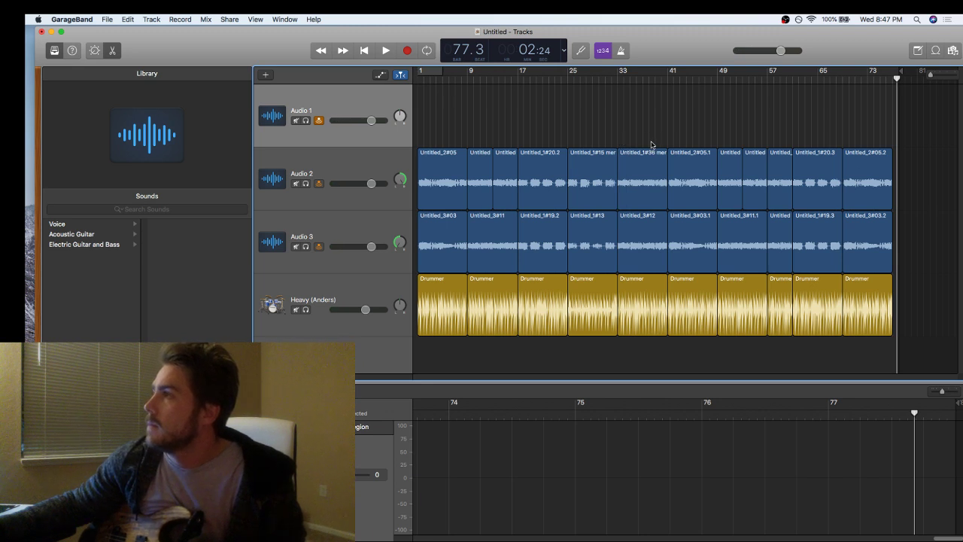
- Extend the project end to about bar 92 and copy the bar 25 to 33 regions of both guitar tracks and the drummer to bar 77
left_click(603, 176)
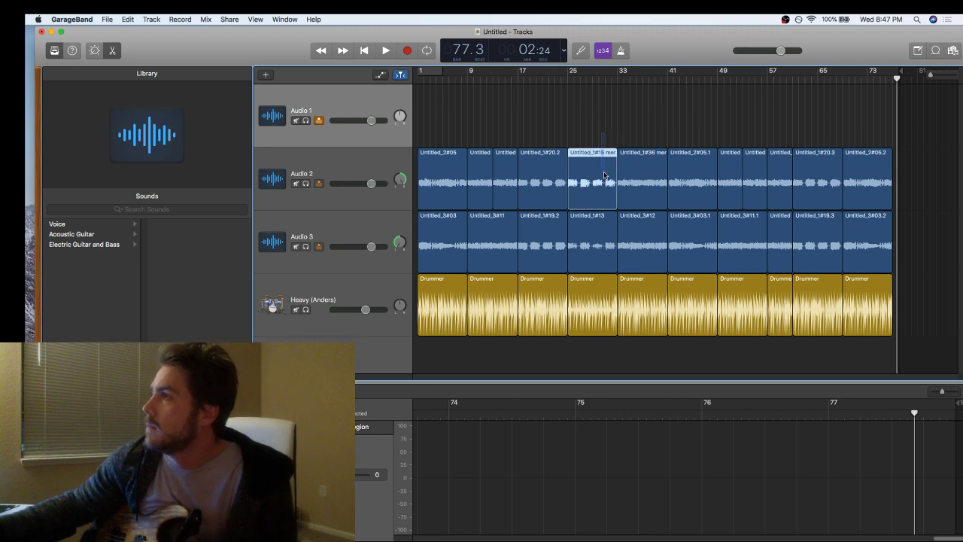
left_click(606, 220, "shift")
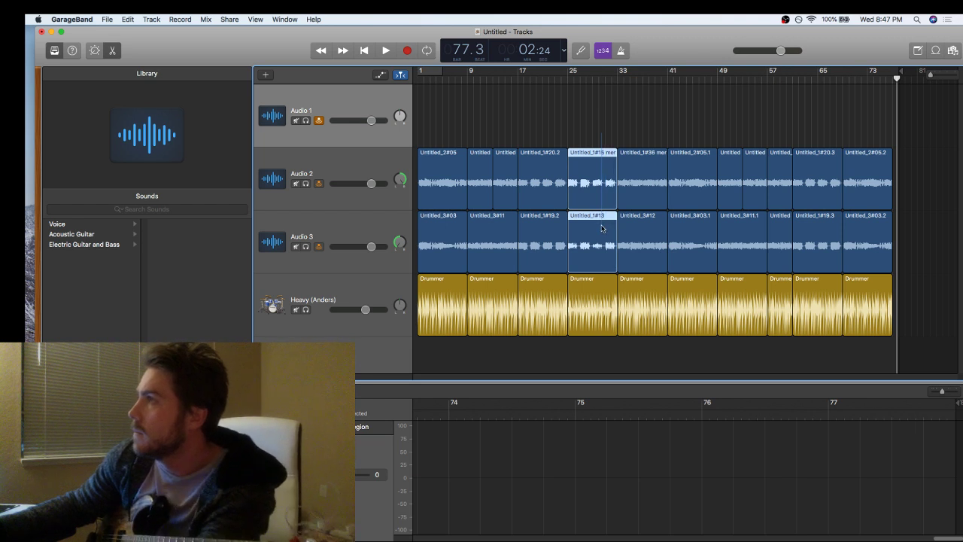
left_click(602, 228)
left_click(570, 84)
key("space")
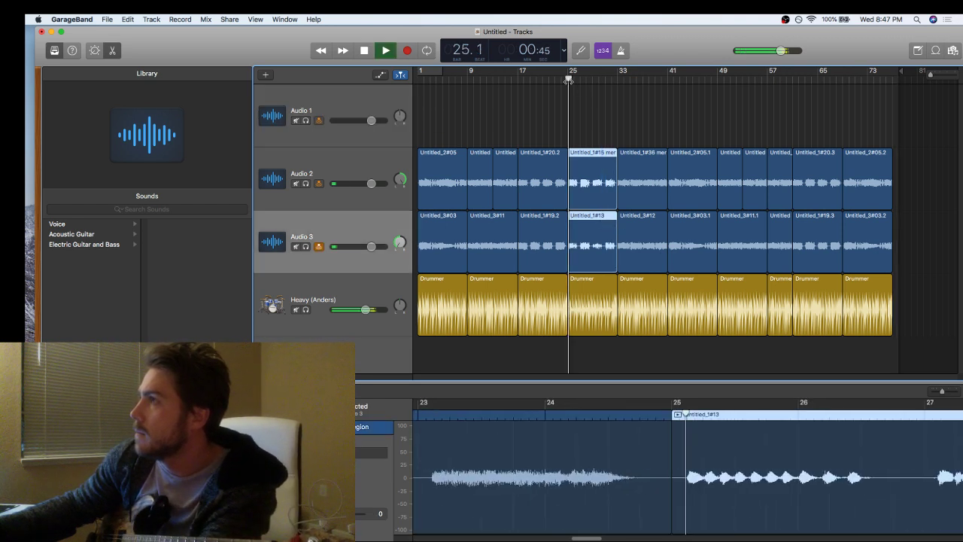
key("space")
left_click(591, 294, "shift")
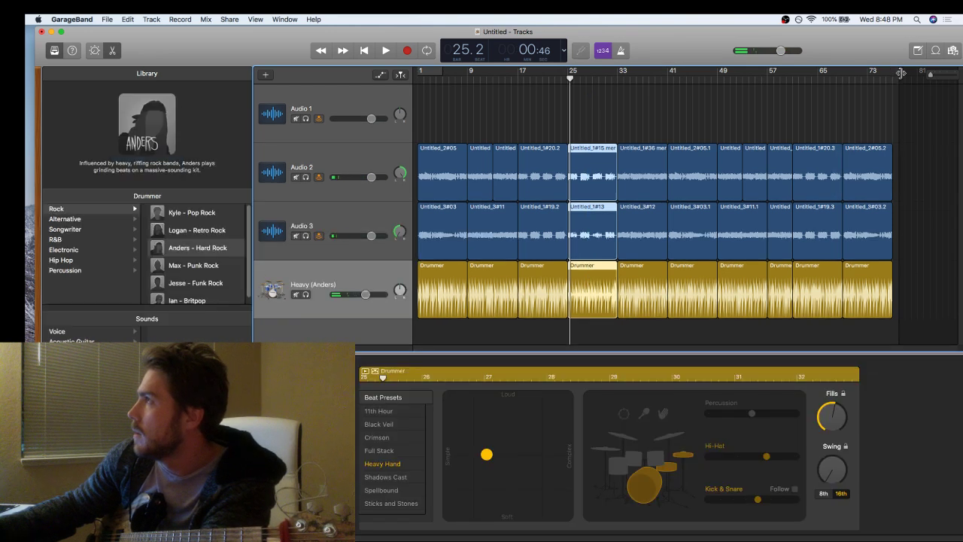
scroll(959, 79, "right", 1)
scroll(959, 79, "right", 4)
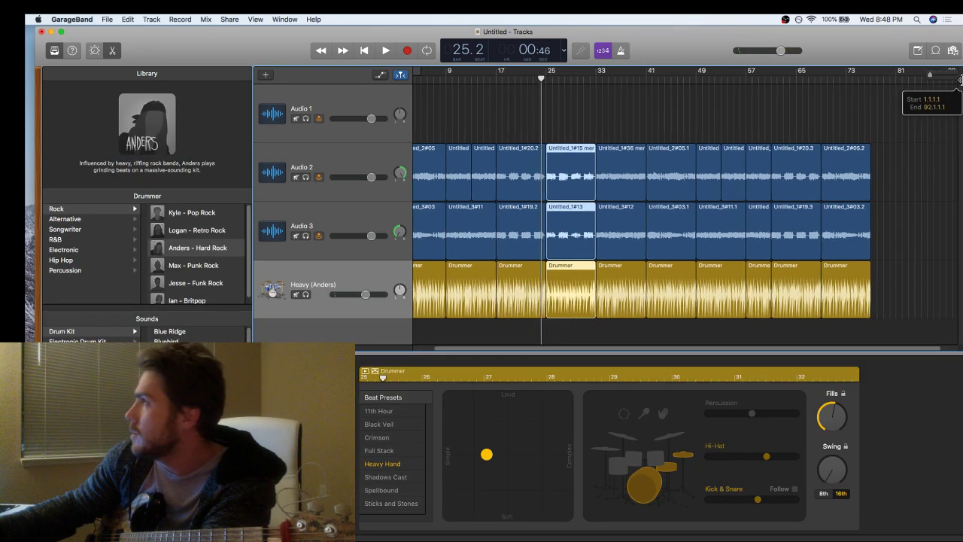
left_click(861, 89)
mouse_move(855, 83)
left_mouse_down()
mouse_move(864, 82)
mouse_move(855, 82)
left_mouse_up()
key("super+v")
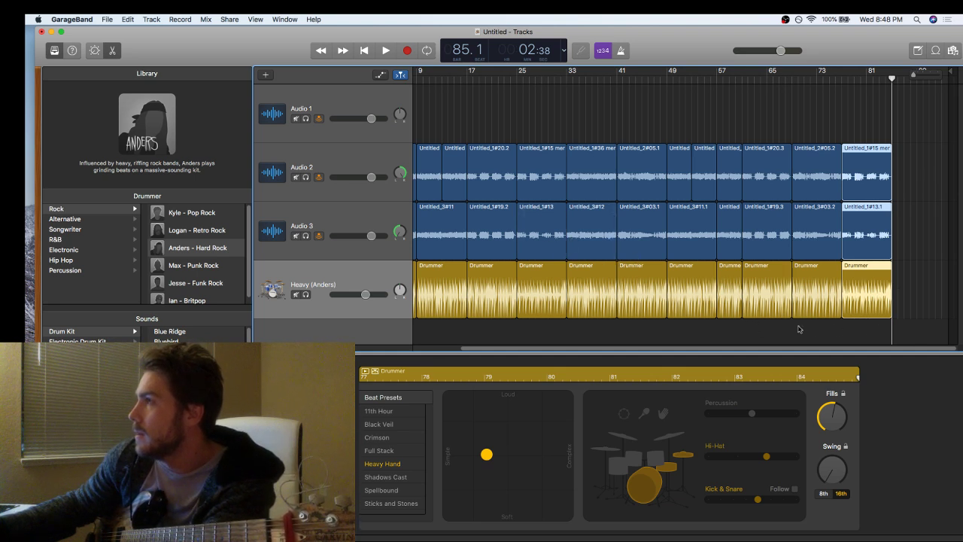
- Play the song from bar 33 for about five bars, keeping the whole arrangement in view, and stop
left_click(569, 82)
key("space")
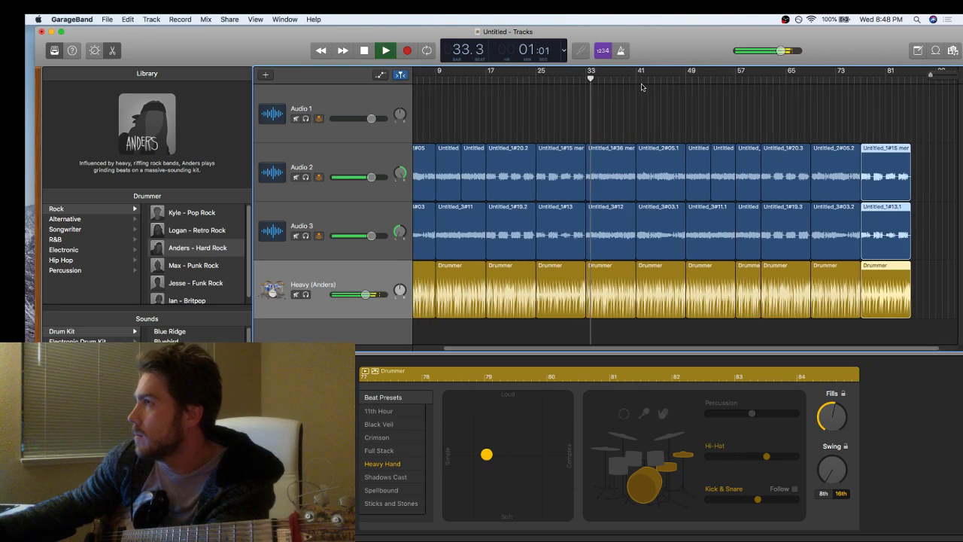
scroll(642, 87, "left", 3)
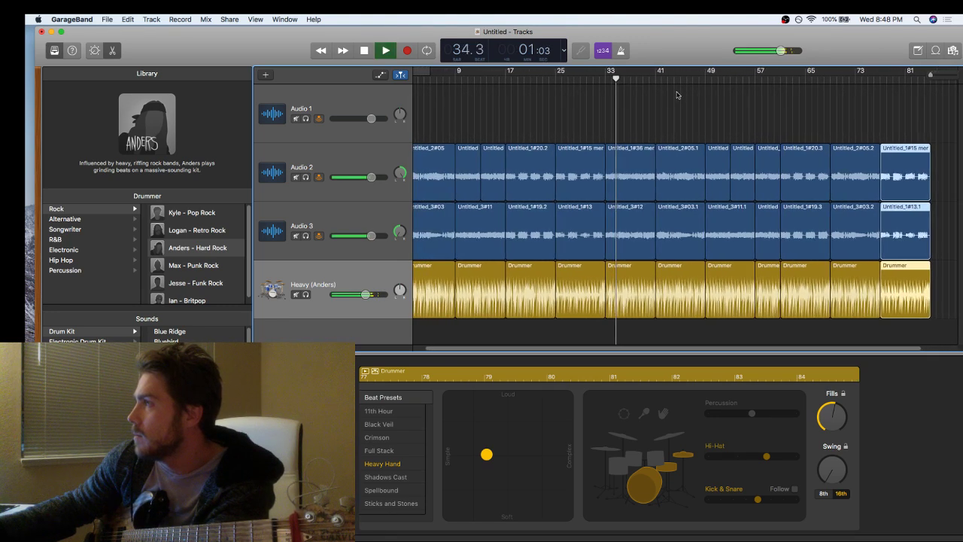
scroll(678, 135, "left", 2)
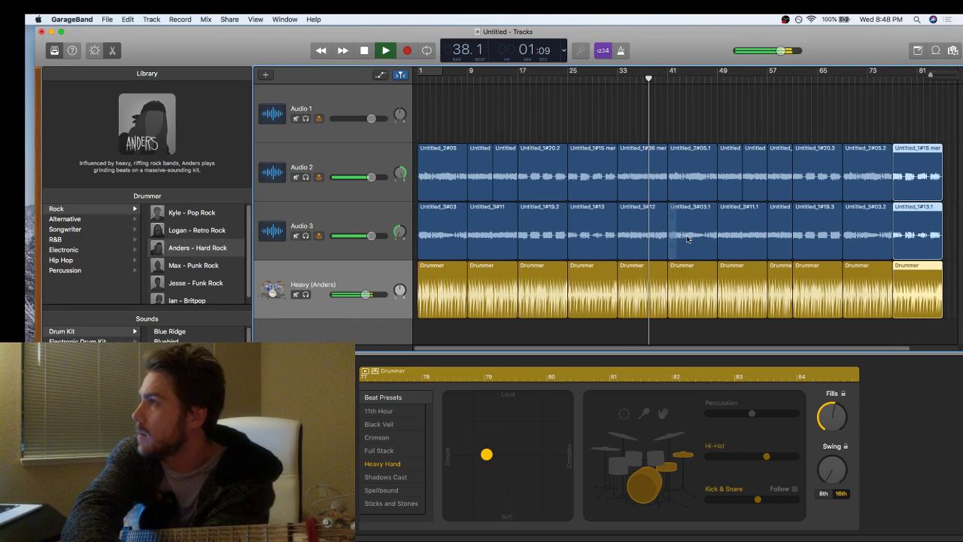
key("space")
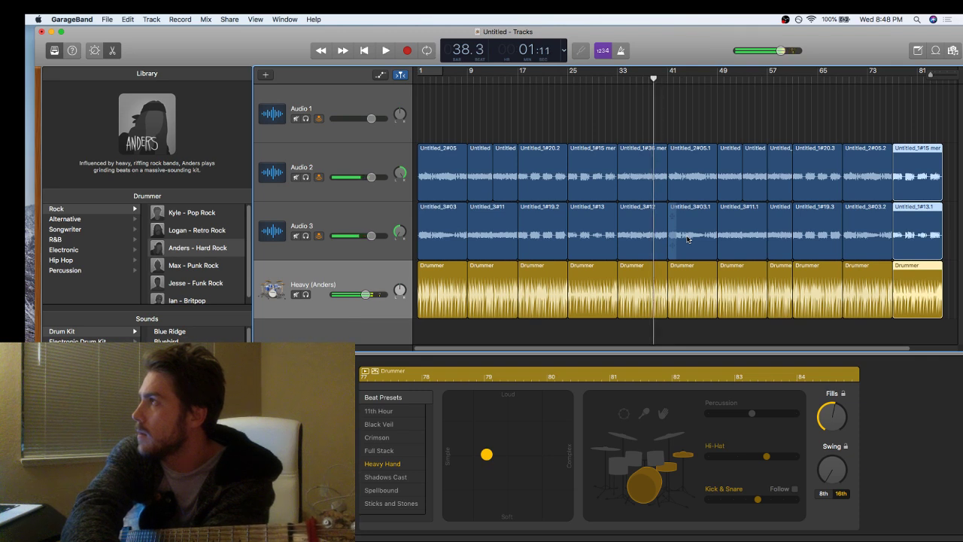
scroll(662, 271, "right", 3)
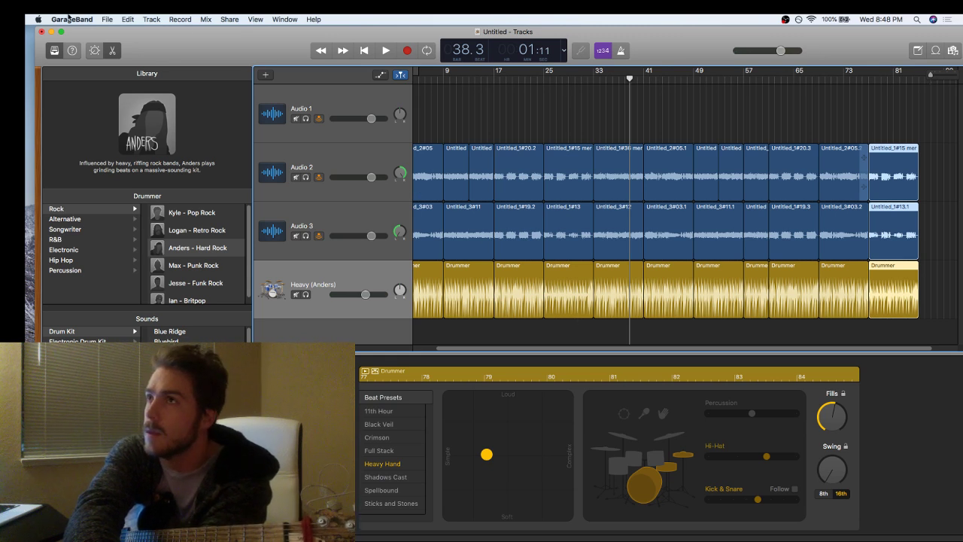
left_click(35, 18)
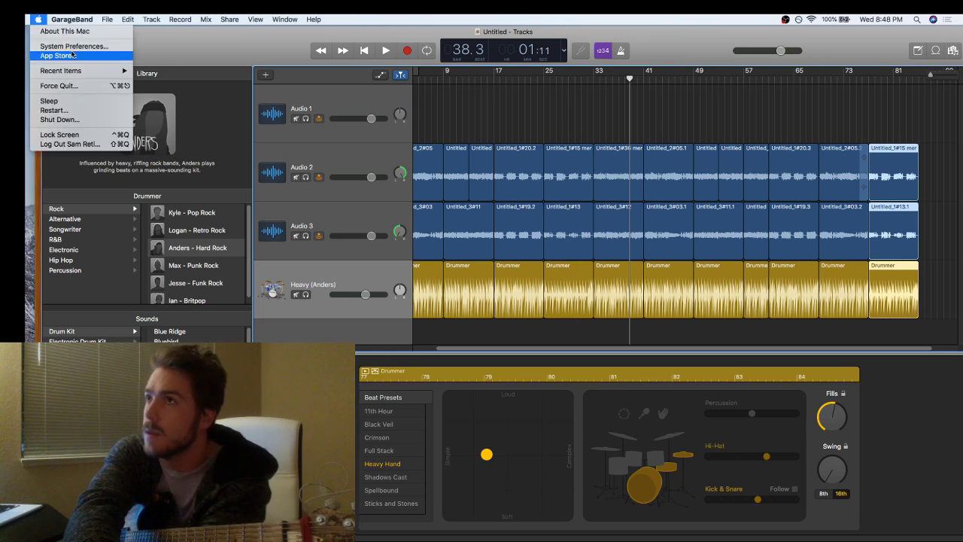
left_click(211, 87)
left_click(785, 19)
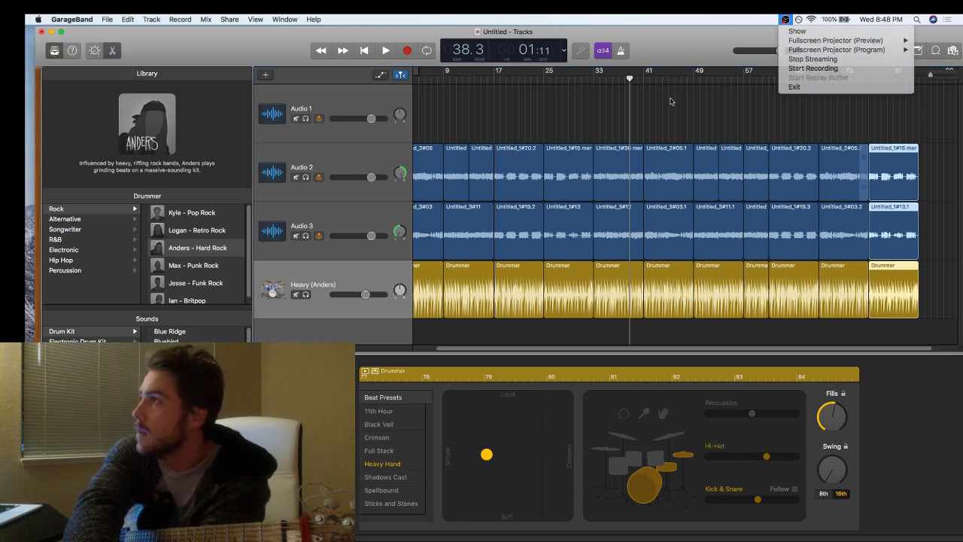
left_click(710, 54)
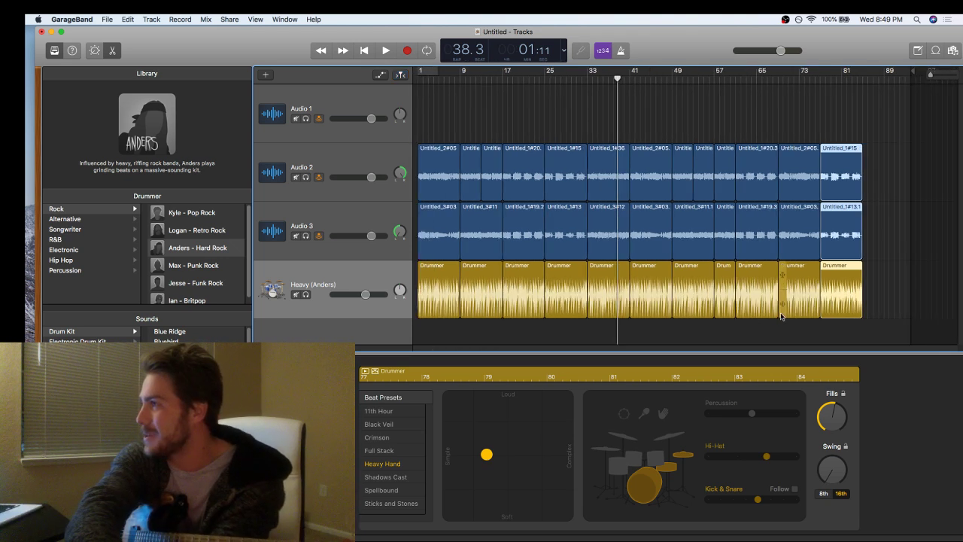
- Extend the project end past bar 97 and clear the region selection
key("super+Left")
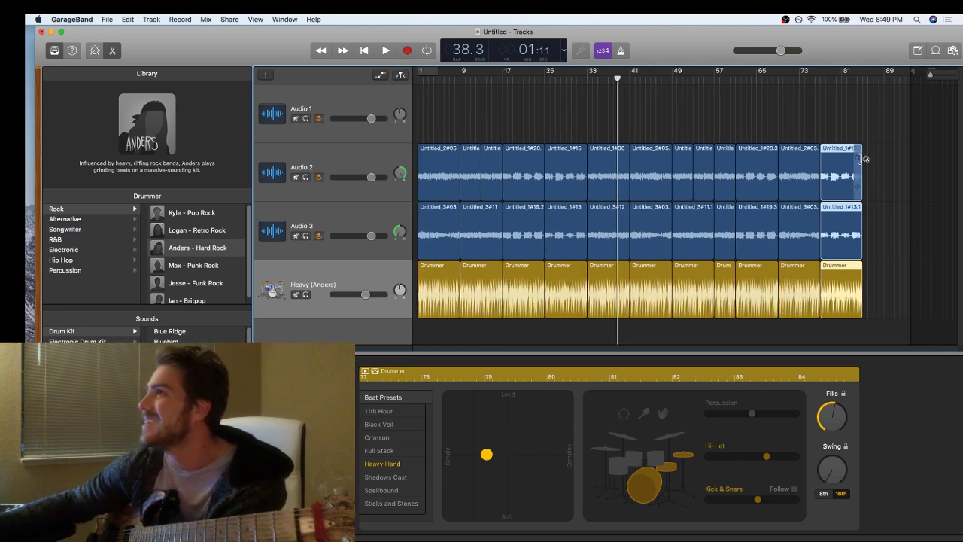
left_click_drag(911, 71, 937, 72)
left_click(630, 86)
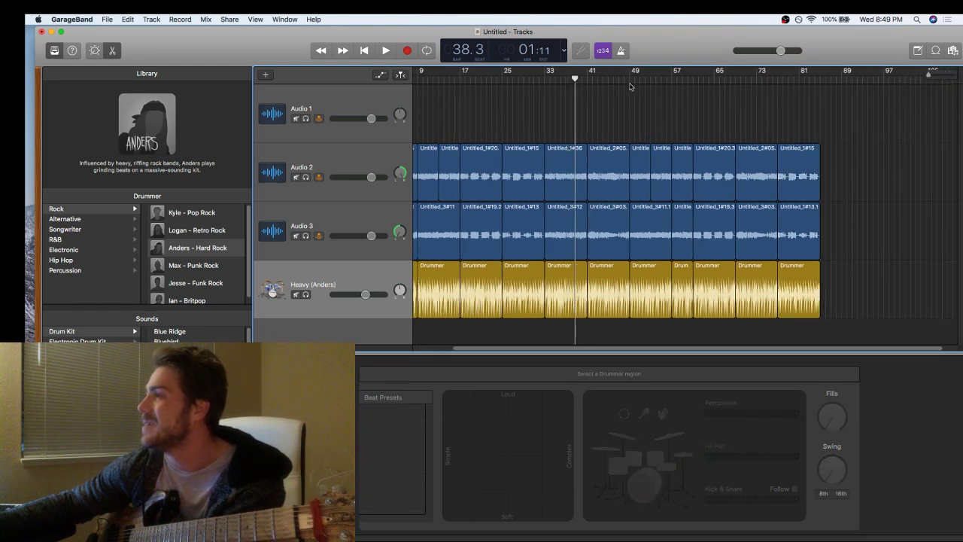
- Play short passages from bar 41 and from about bar 57 to review those sections
left_click(590, 79)
key("space")
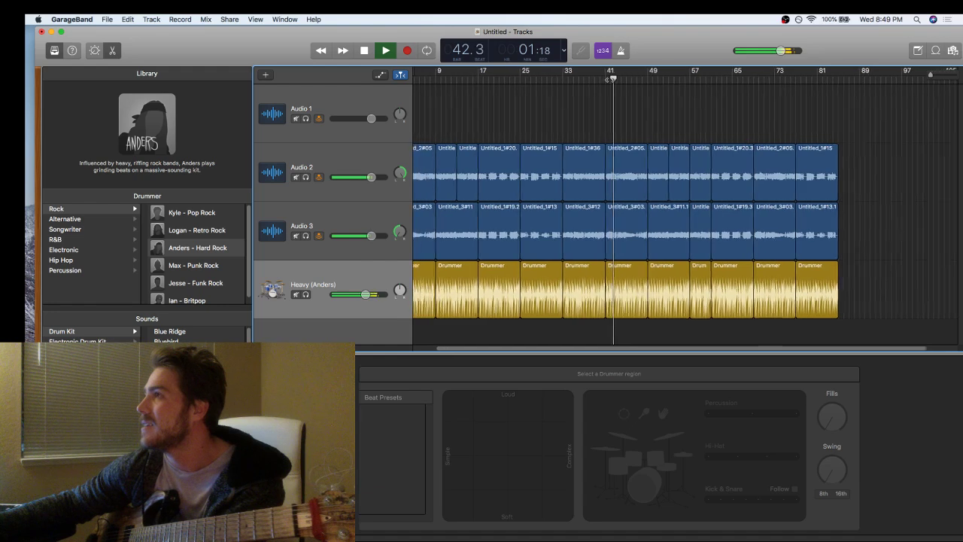
scroll(715, 108, "left", 2)
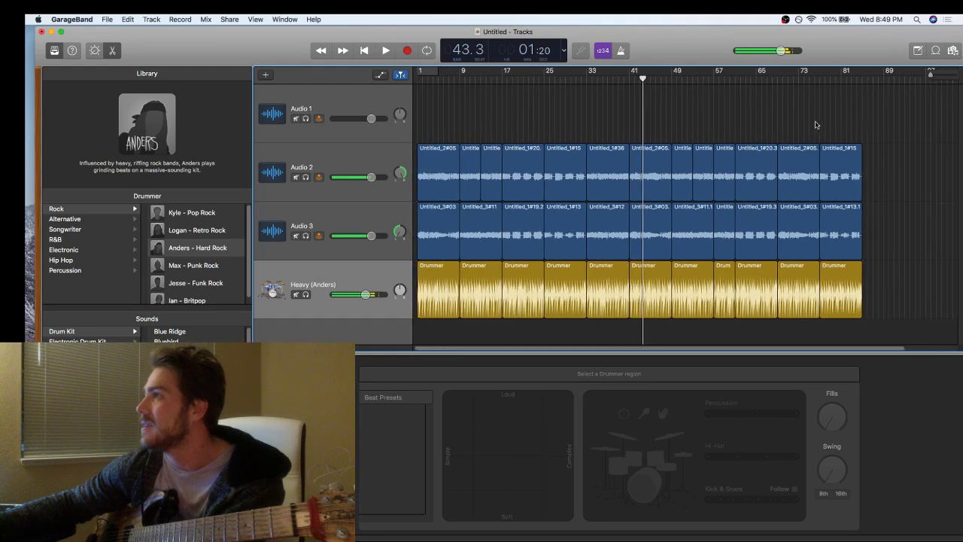
key("space")
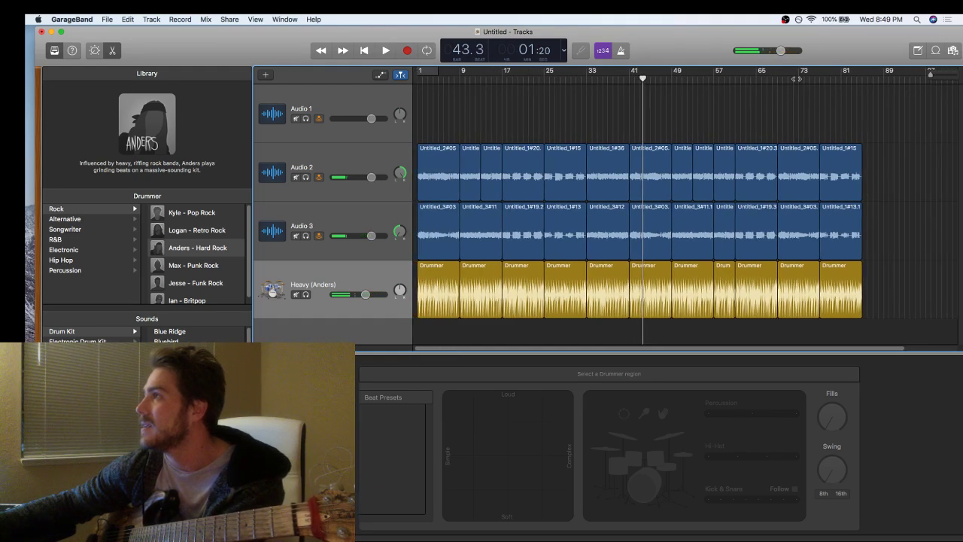
left_click(689, 78)
key("space")
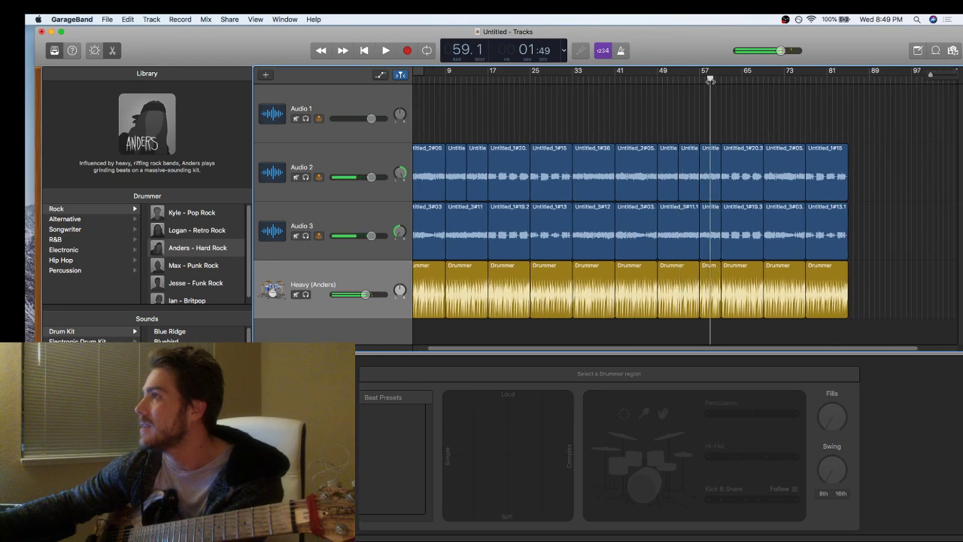
key("space")
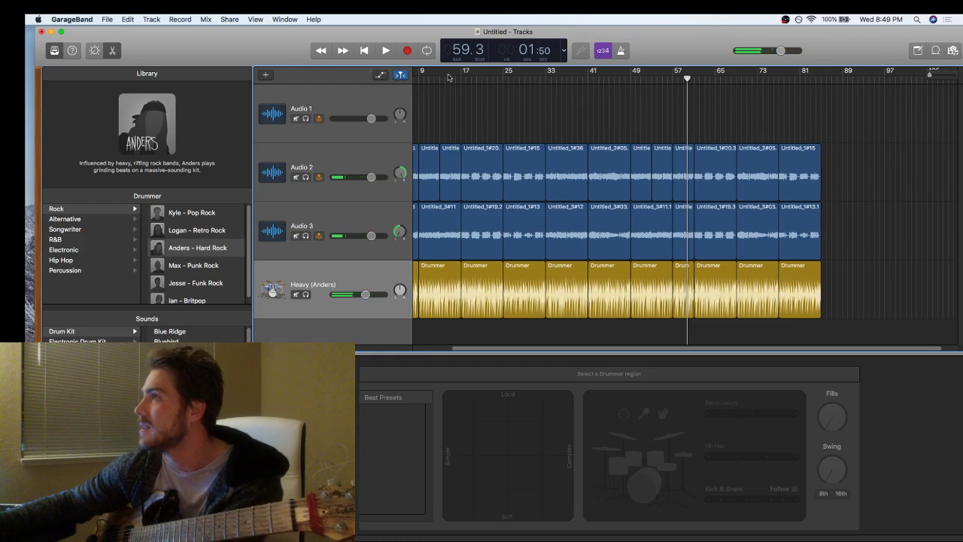
- Play a short passage from bar 17 to review that section, and stop
left_click_drag(799, 76, 820, 79)
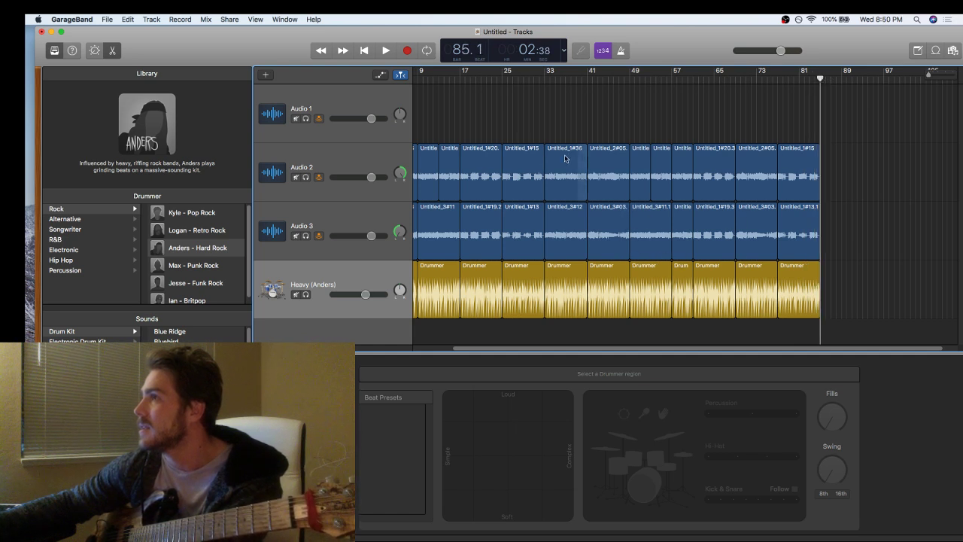
left_click(460, 79)
key("space")
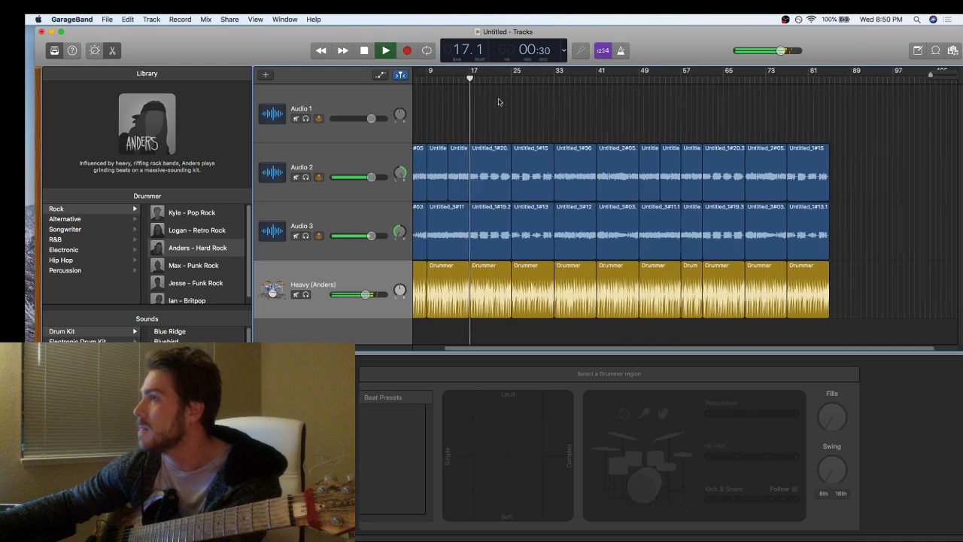
scroll(498, 101, "left", 3)
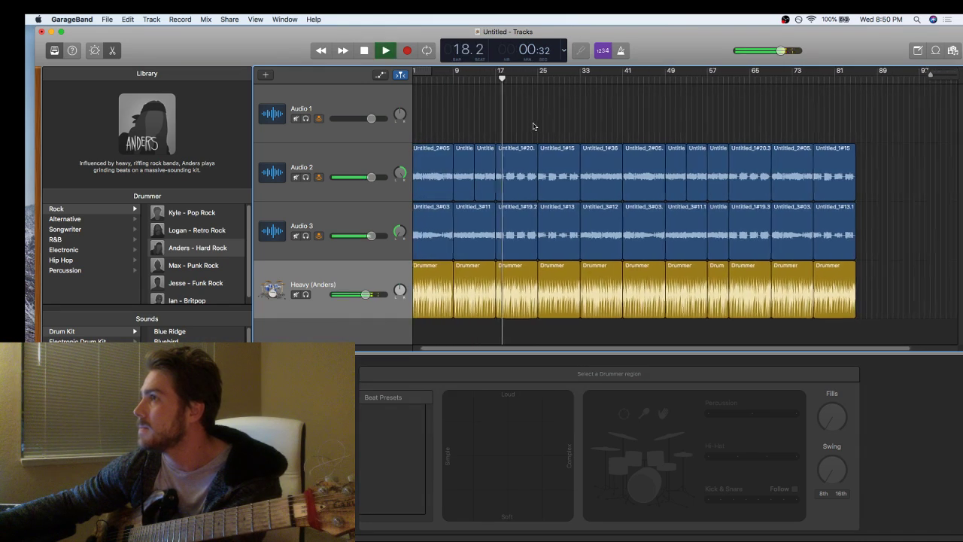
key("space")
- Copy the bar 17 to 25 regions of both guitar tracks and the drummer to bar 85
scroll(535, 125, "left", 1)
left_click_drag(539, 141, 525, 279)
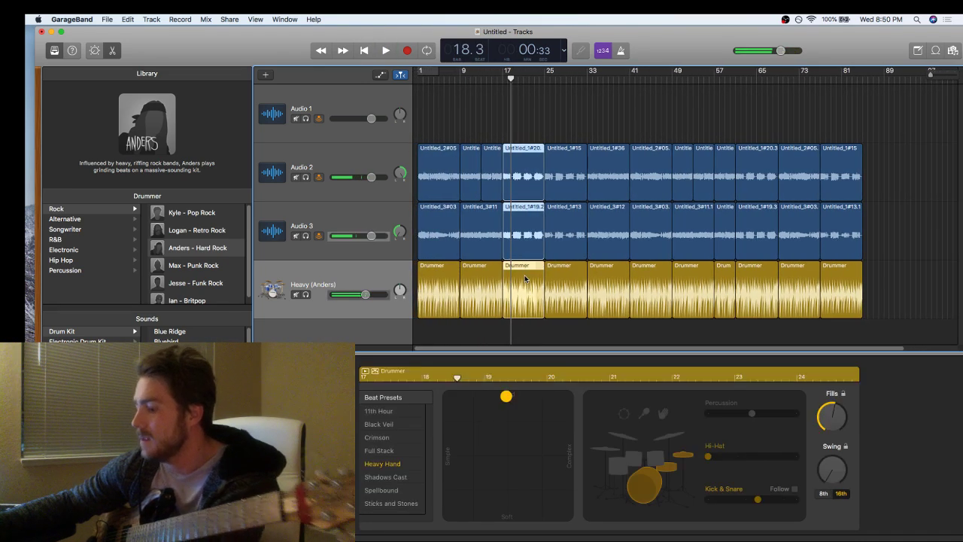
key("Up")
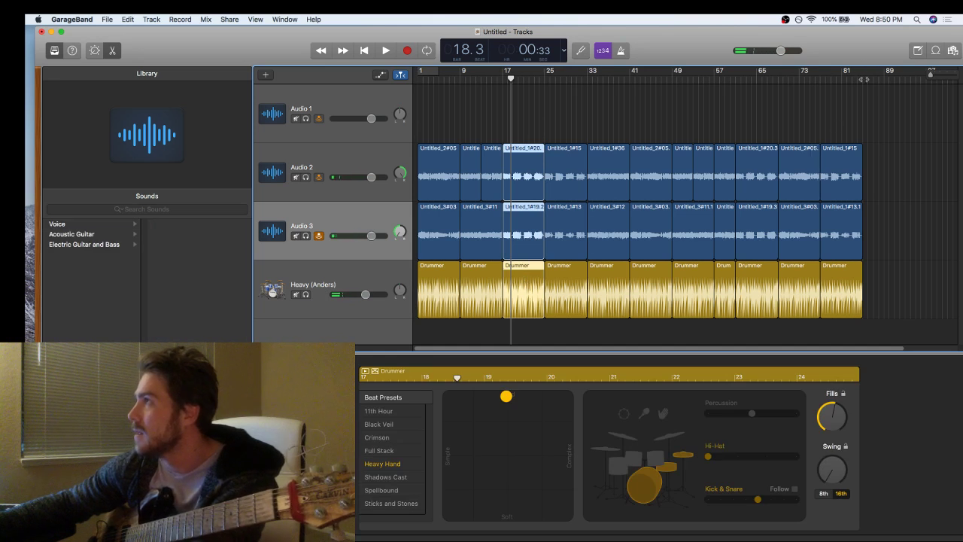
key("End")
key("Right")
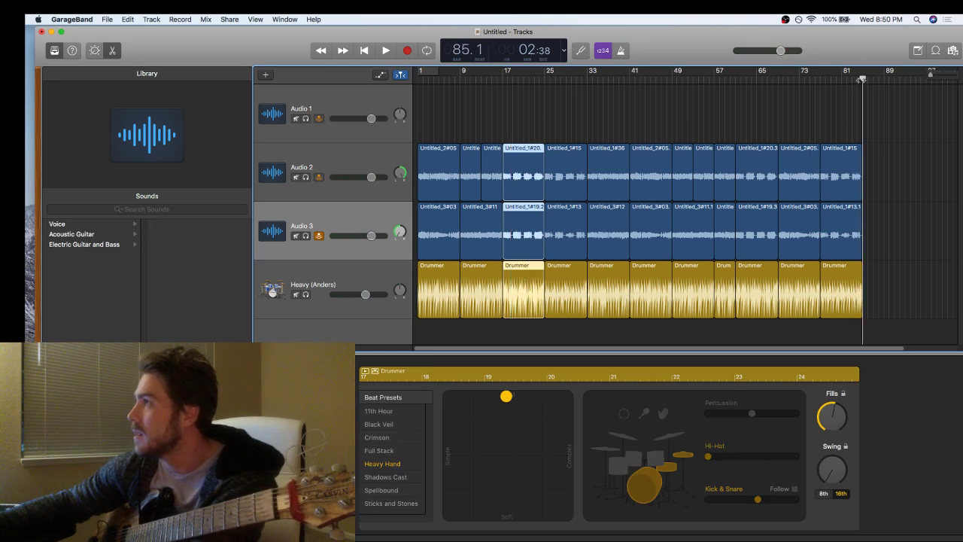
key("super+v")
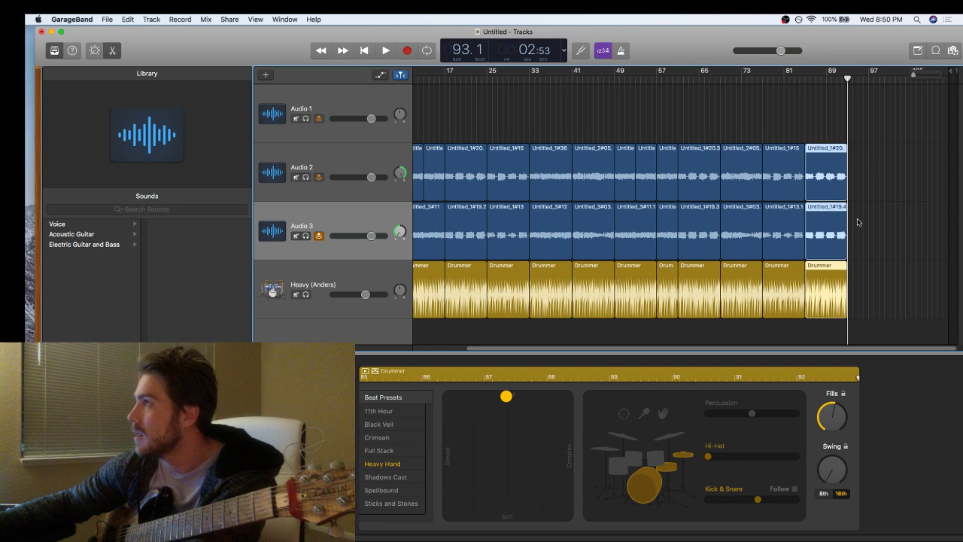
- Check the bar 77 drummer region's settings and make the bar 85 drummer region more complex while keeping it loud
left_click(794, 302)
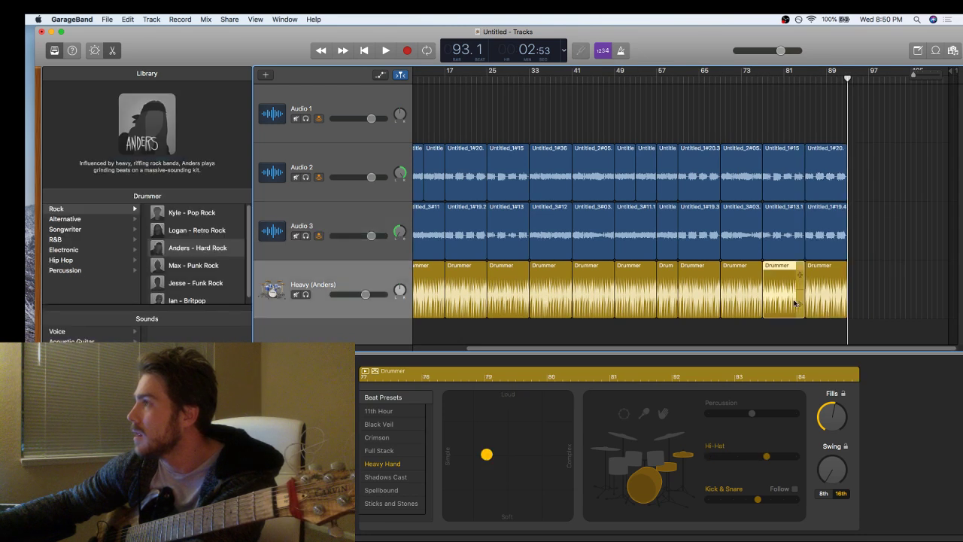
key("e")
key("e")
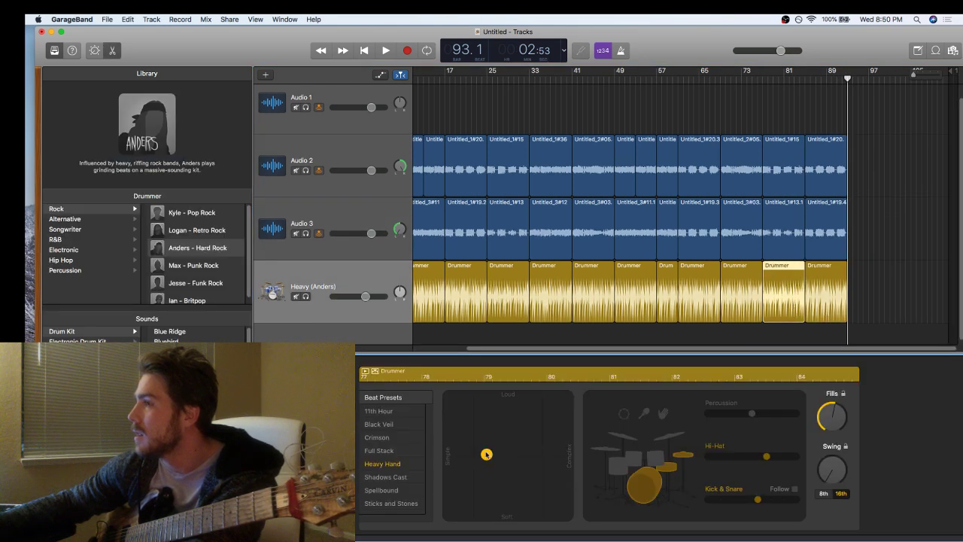
left_click(820, 315)
key("e")
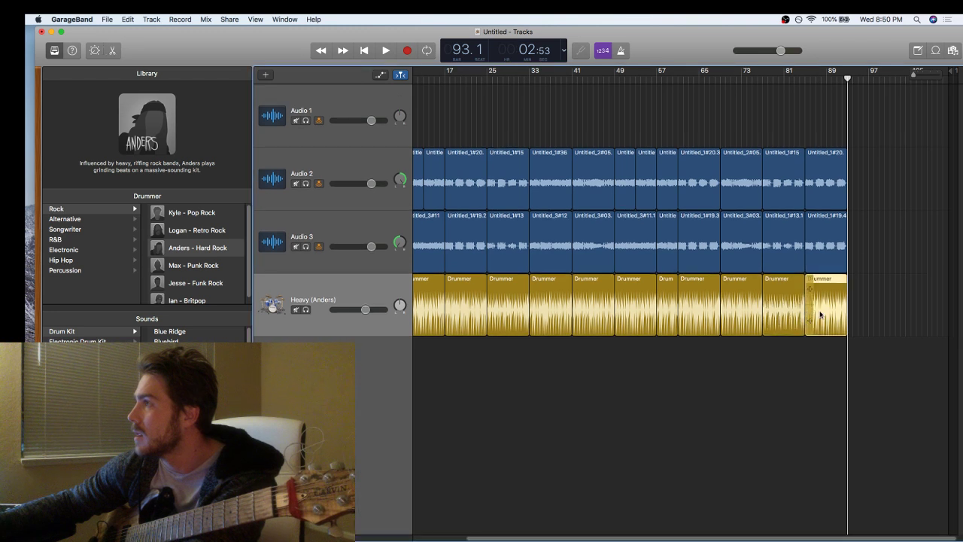
key("e")
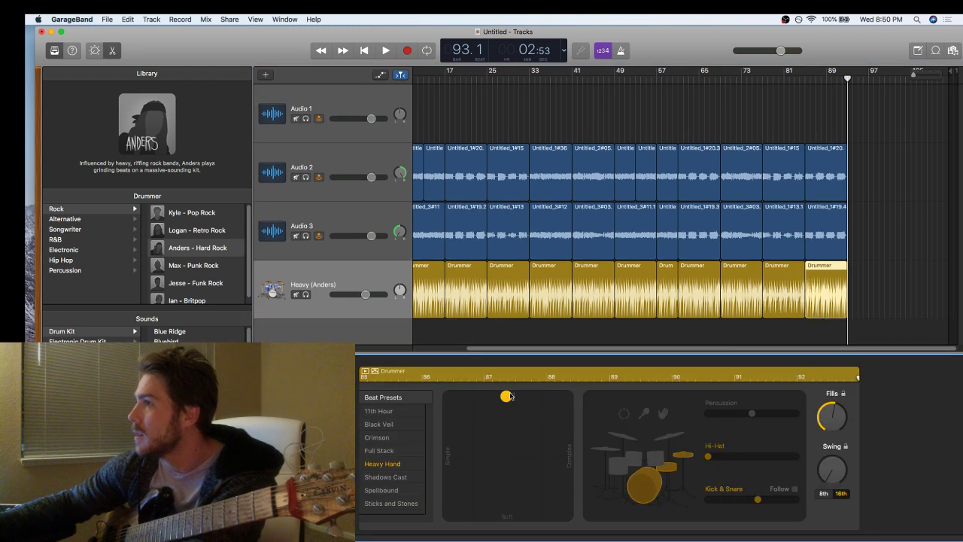
left_click_drag(509, 396, 543, 397)
- Make the drummer region at bar 69 softer and the one at bar 61 slightly simpler
left_click(742, 300)
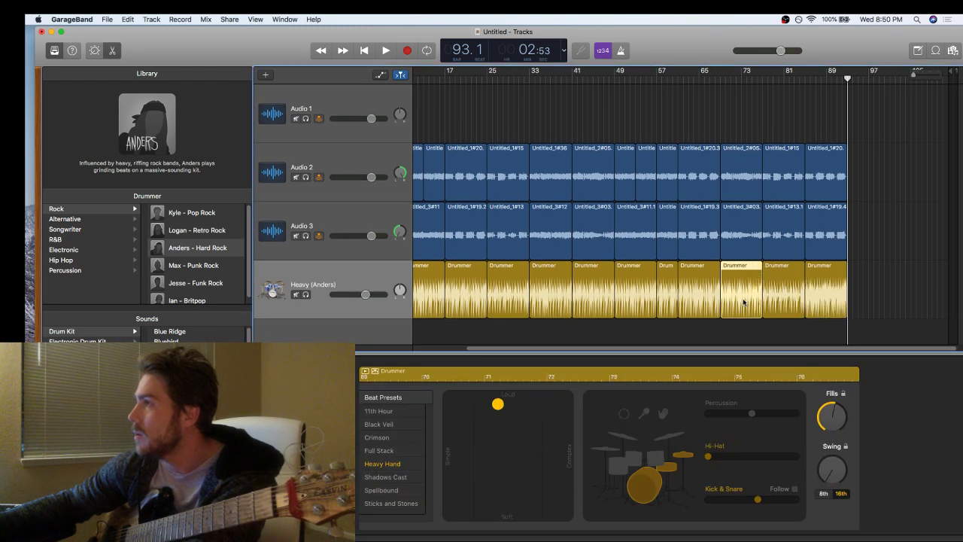
key("e")
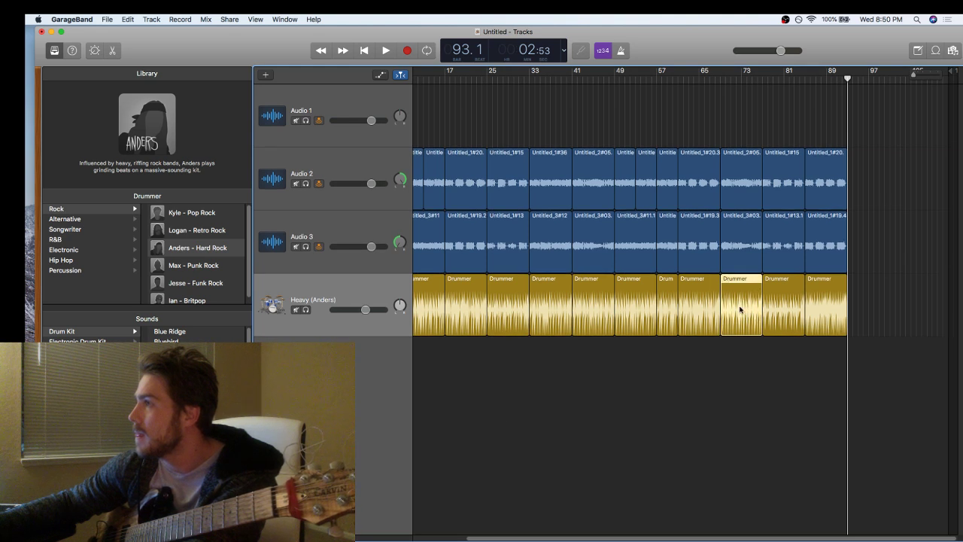
key("e")
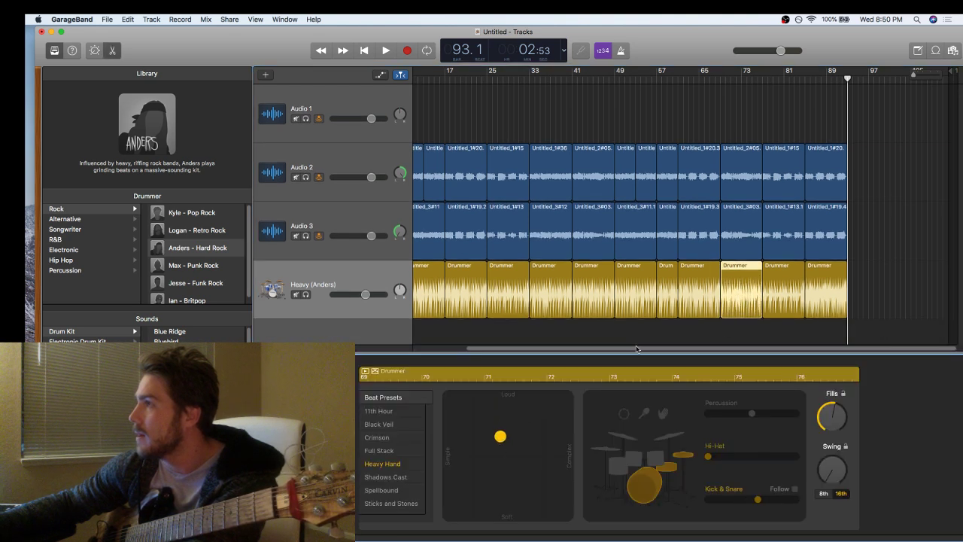
left_click(700, 307)
mouse_move(508, 402)
left_mouse_down()
mouse_move(474, 406)
mouse_move(522, 407)
mouse_move(503, 423)
mouse_move(497, 404)
left_mouse_up()
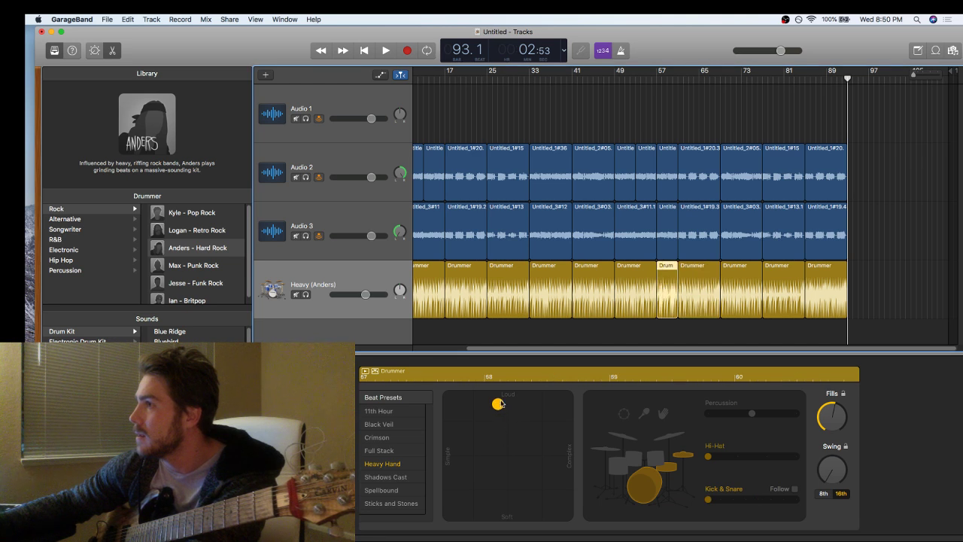
- Make the drummer region at bar 33 simpler while keeping it loud
key("Left")
key("Left")
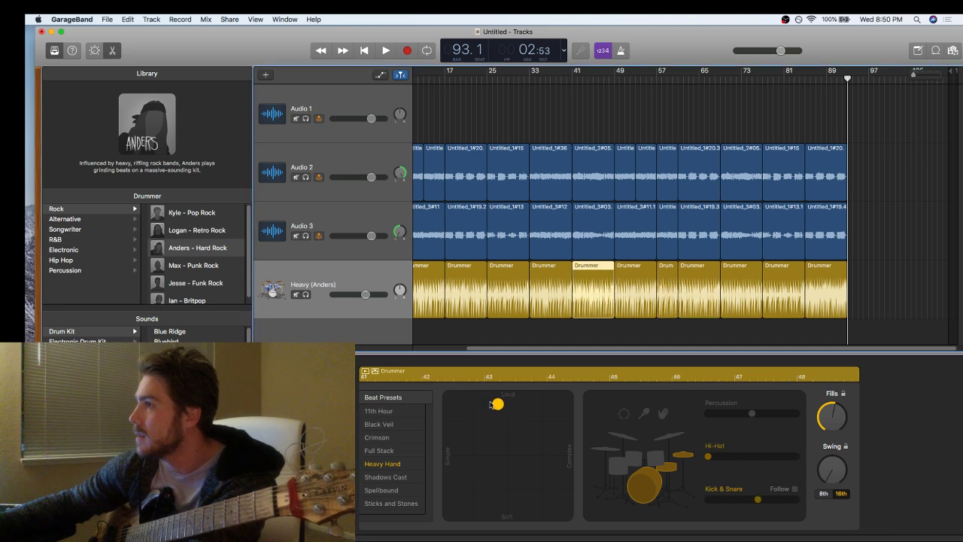
key("Left")
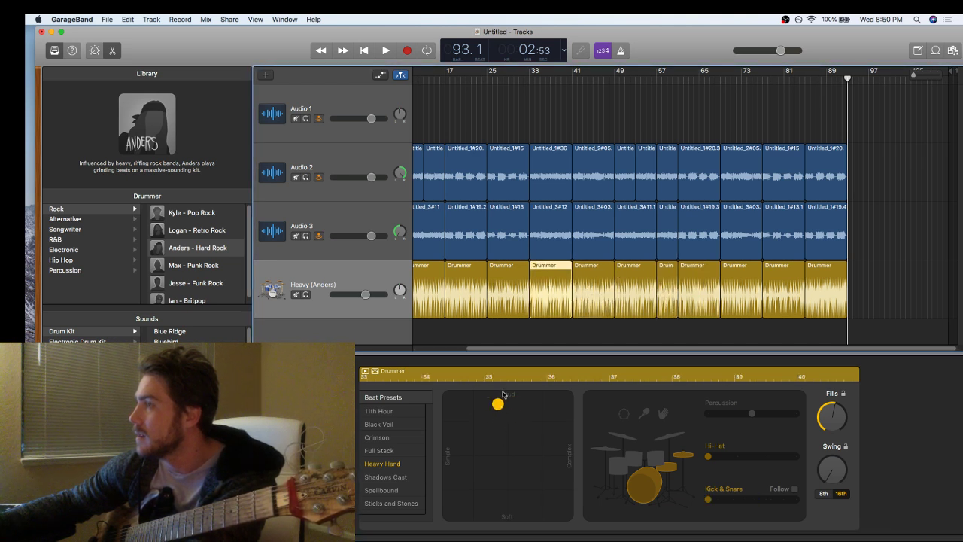
left_click_drag(497, 404, 475, 407)
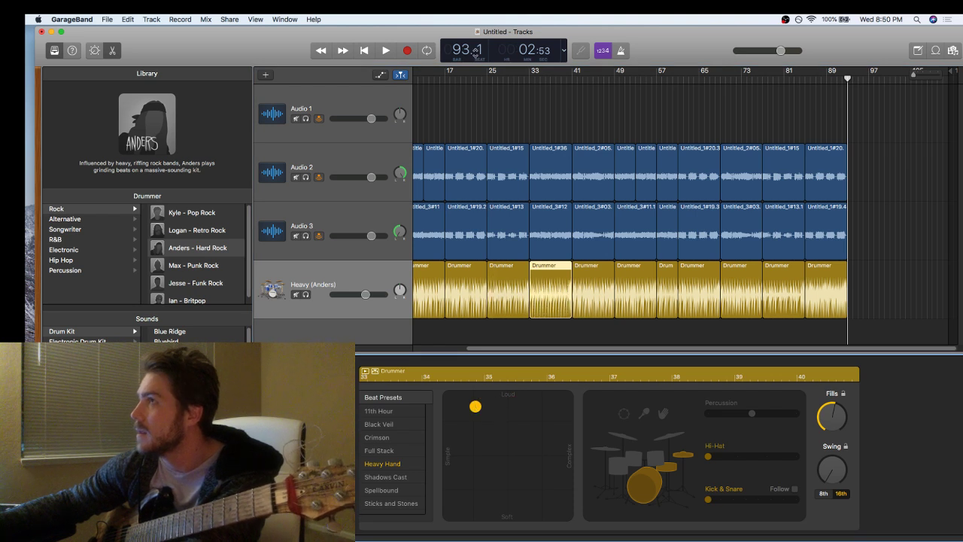
- Return the playhead to the start of the song and begin saving the project
left_click(361, 56)
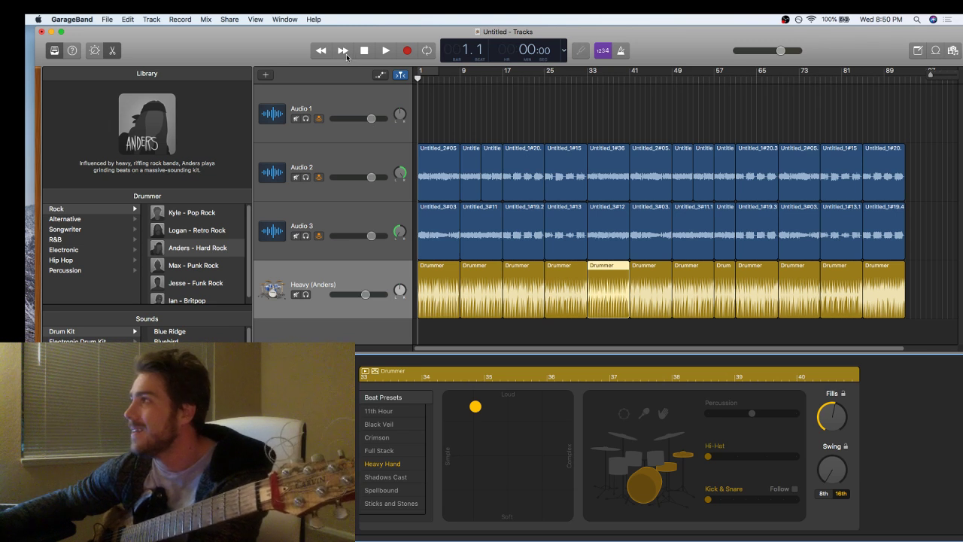
left_click(179, 19)
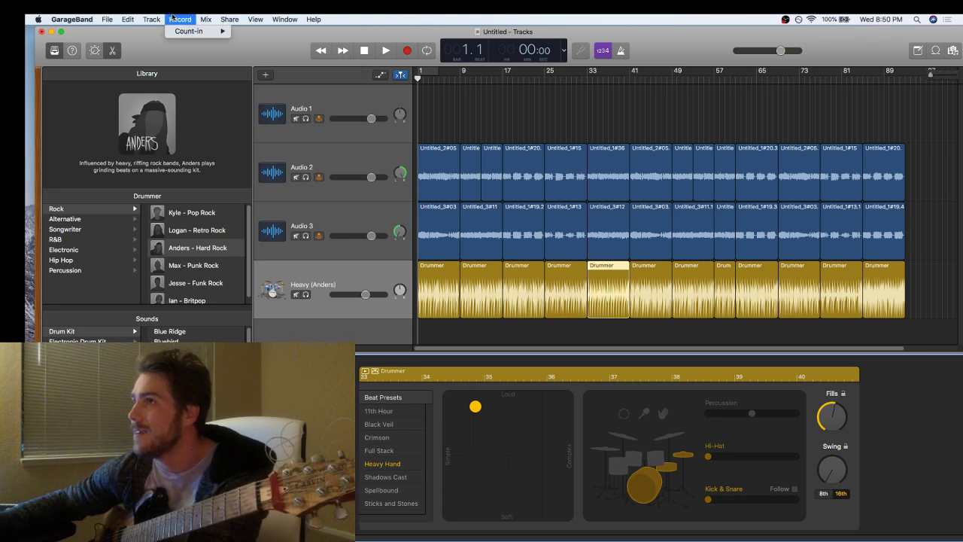
mouse_move(94, 17)
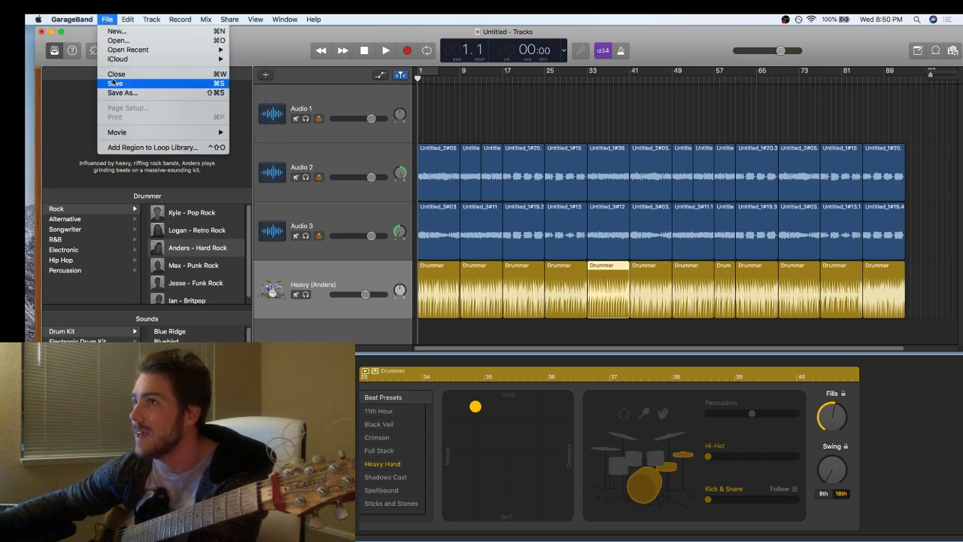
left_click(112, 83)
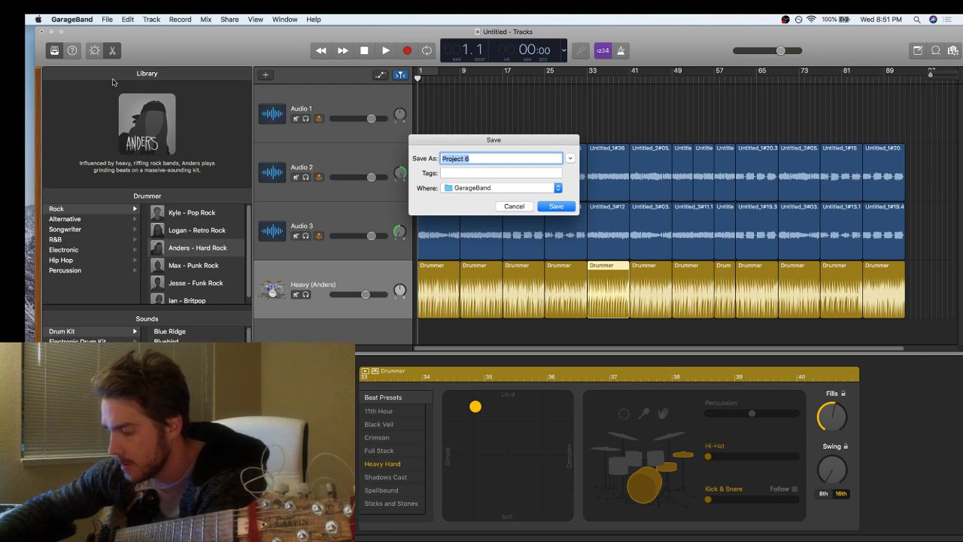
type("Krash")
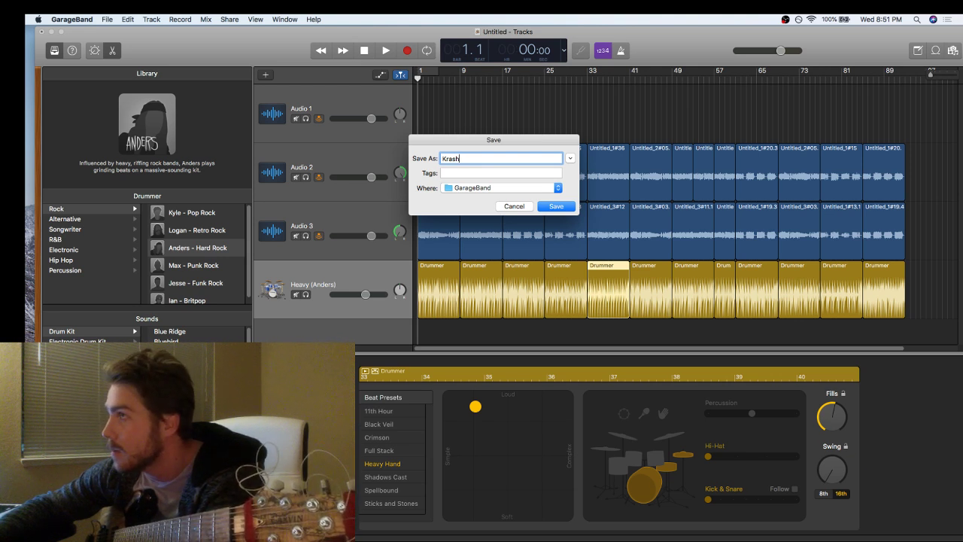
key("BackSpace")
key("BackSpace")
key("BackSpace")
key("BackSpace")
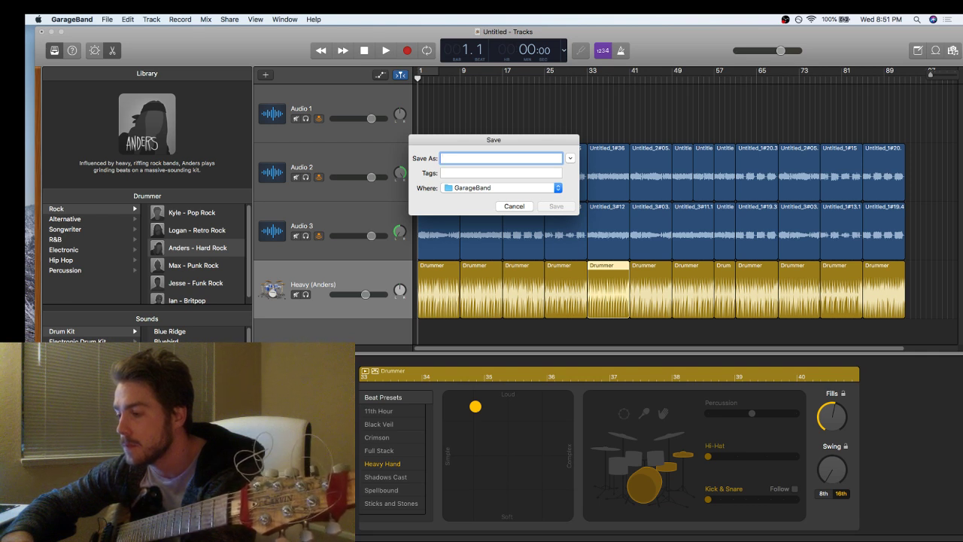
- Name the project "Hot Wheels Express lane" and save it in the GarageBand folder
type("Hot W")
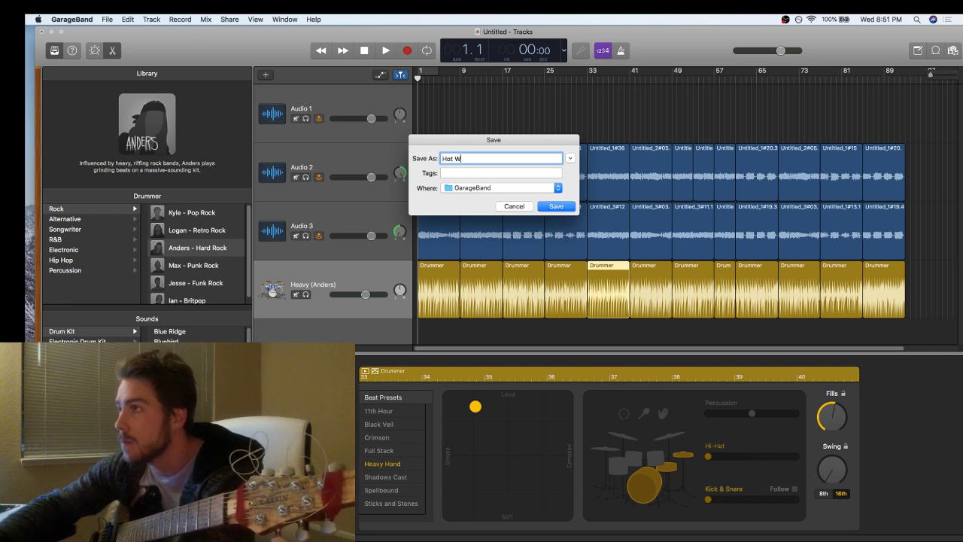
type("heels Ex")
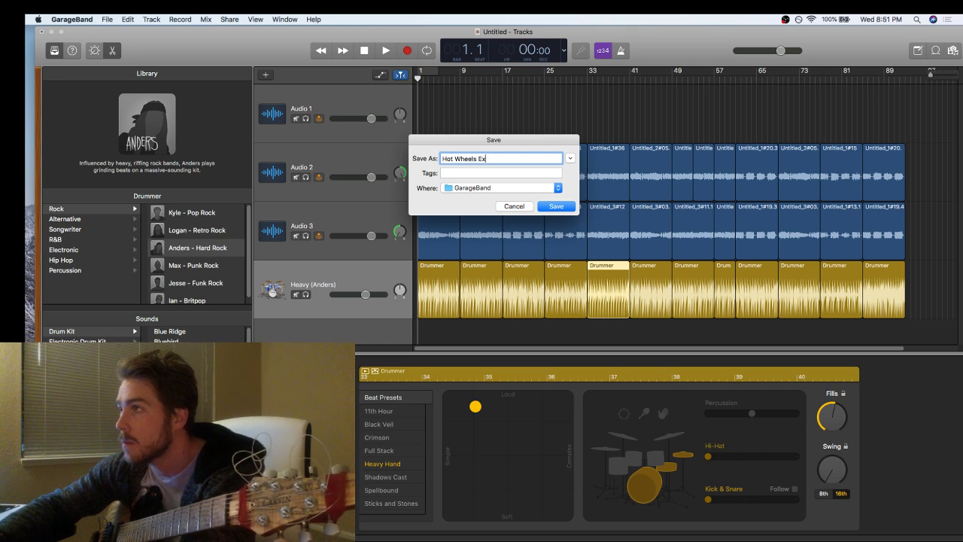
type("press In")
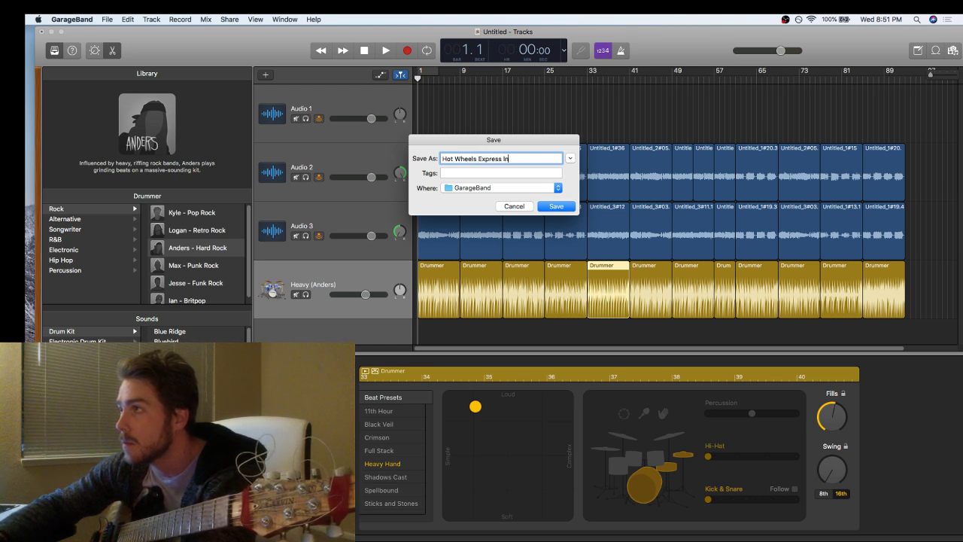
type("d")
key("Return")
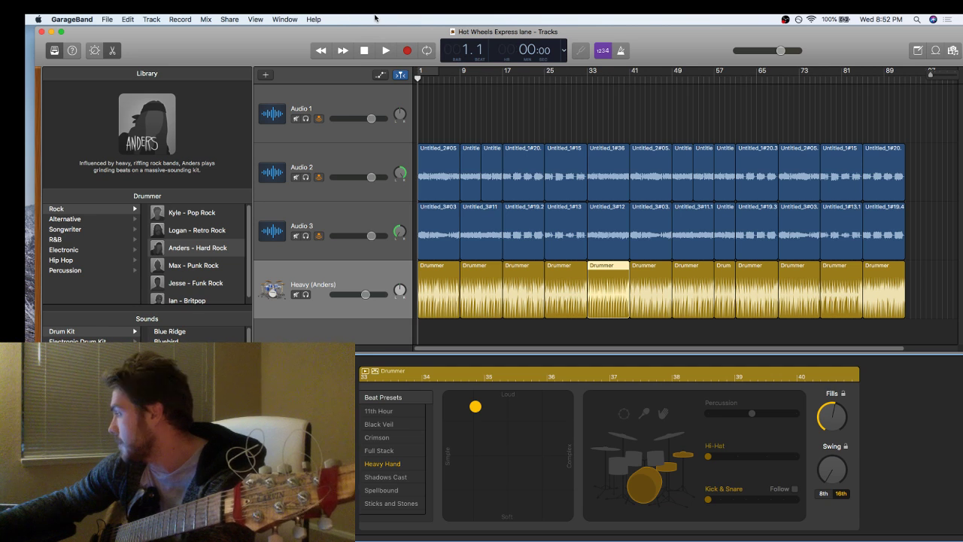
left_click(255, 19)
mouse_move(224, 18)
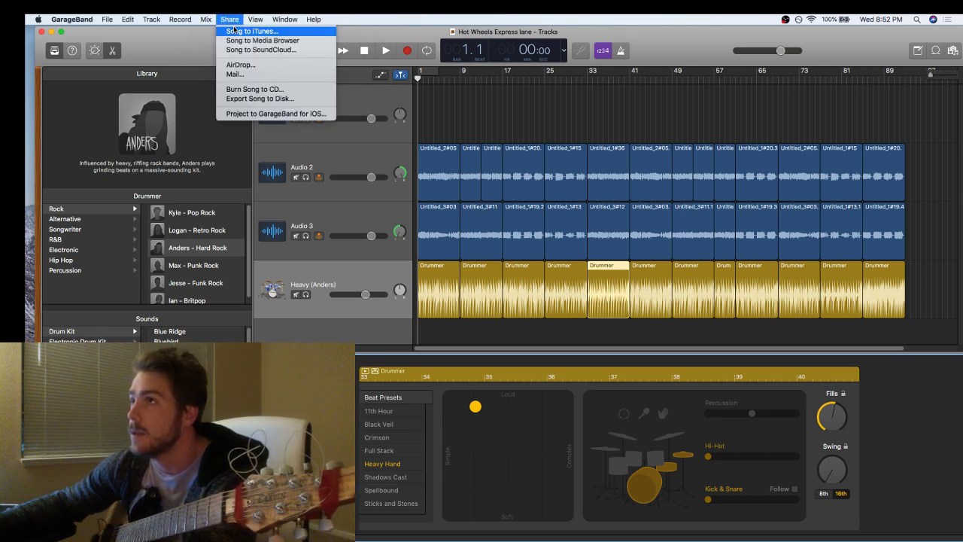
left_click(235, 31)
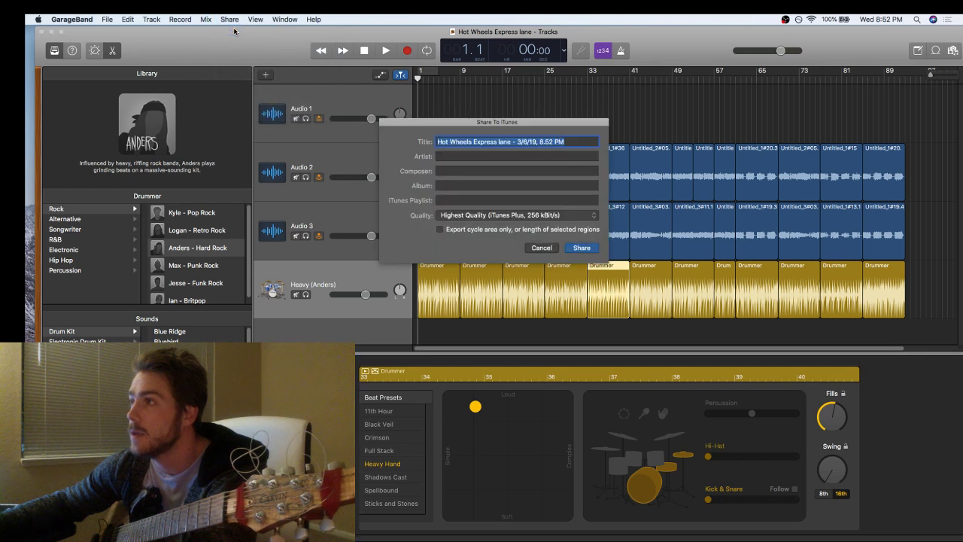
left_click(541, 247)
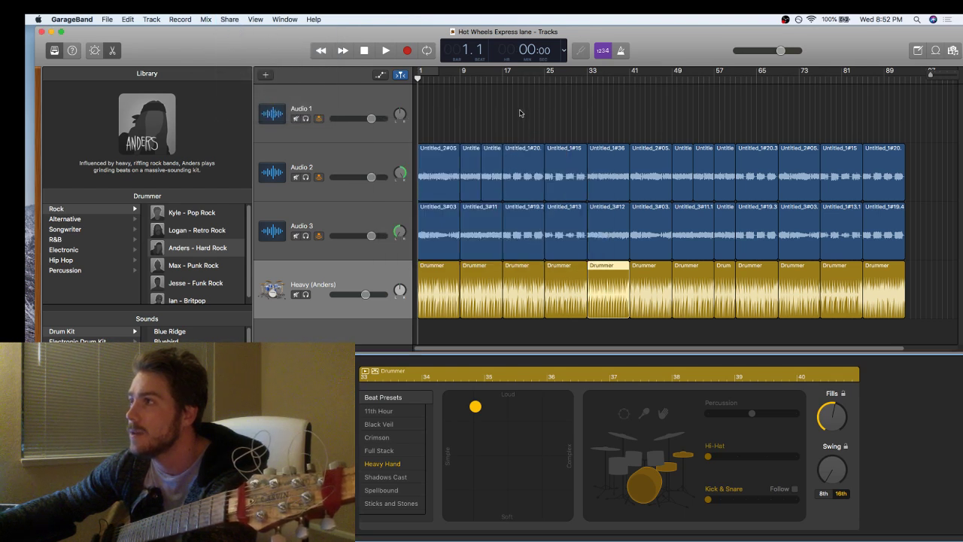
- Re-record the Audio 3 guitar from bar 17 for about five bars after briefly playing that section
left_click(504, 81)
key("space")
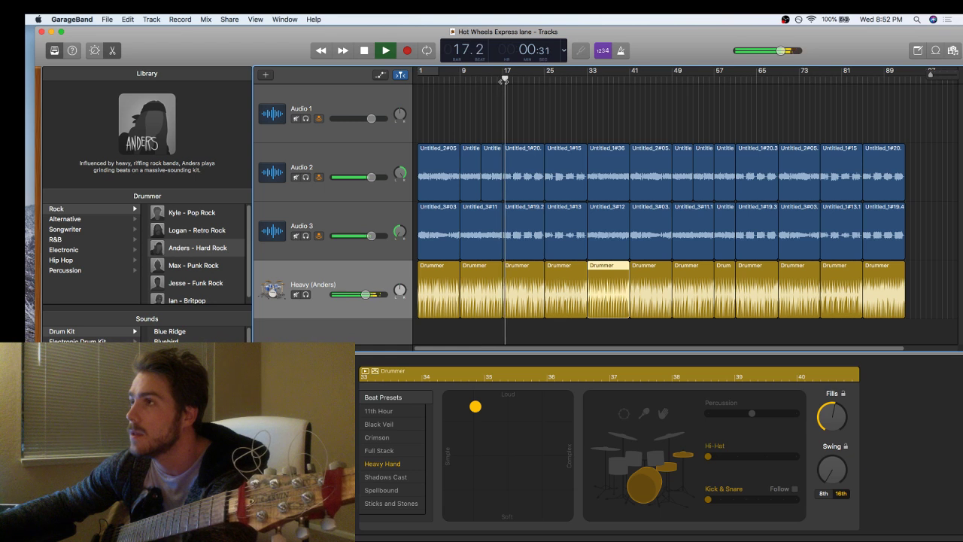
left_click(374, 216)
left_click_drag(510, 78, 502, 79)
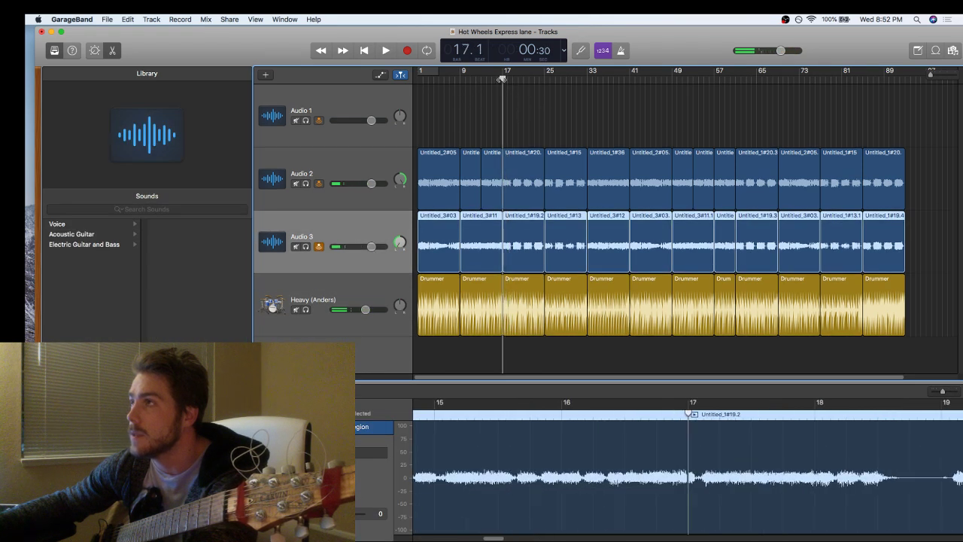
left_click(407, 51)
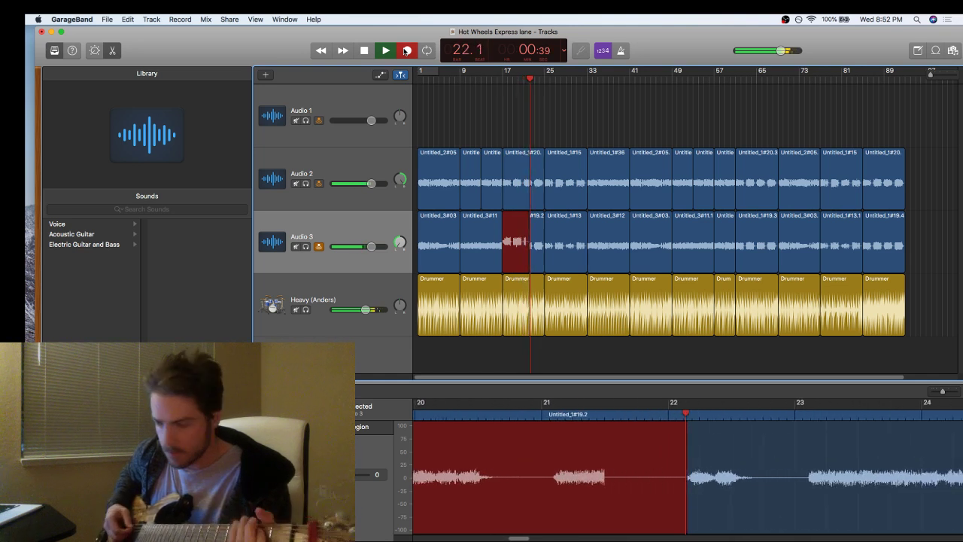
key("space")
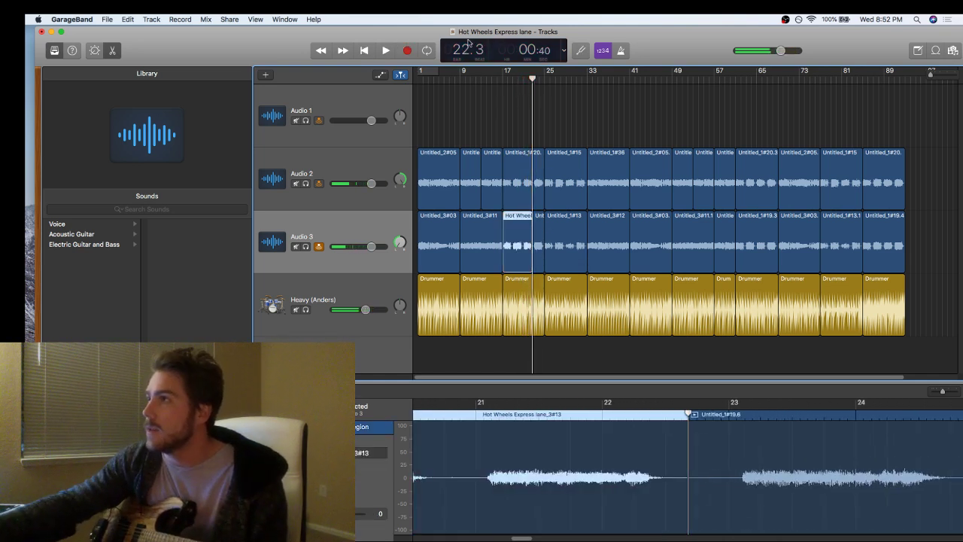
- Re-record the Audio 3 guitar from bar 17 to bar 25
left_click(507, 79)
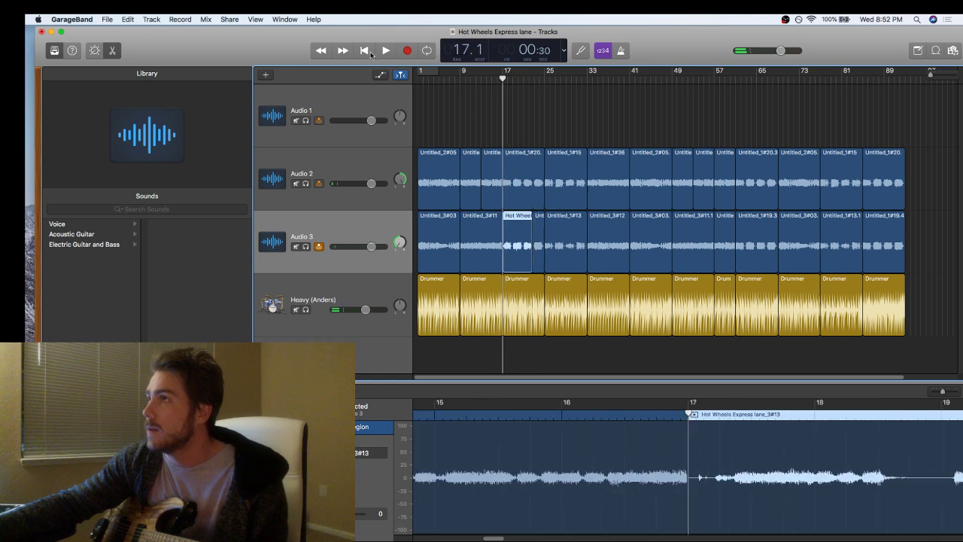
left_click(406, 51)
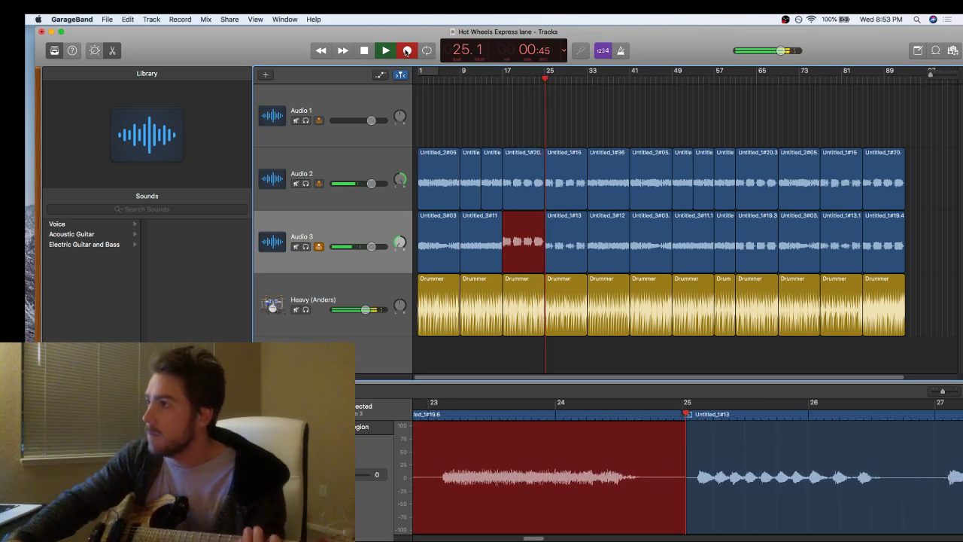
left_click(406, 51)
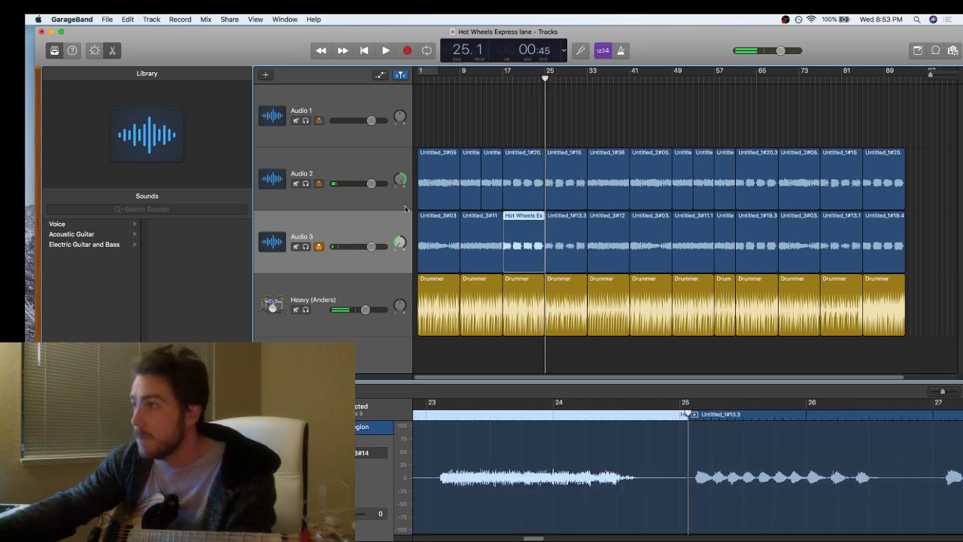
- Pull the start of the following Audio 3 region back to bar 25 so it meets the new take
left_click_drag(536, 266, 543, 257)
key("super+Right")
key("super+Right")
left_click(543, 257)
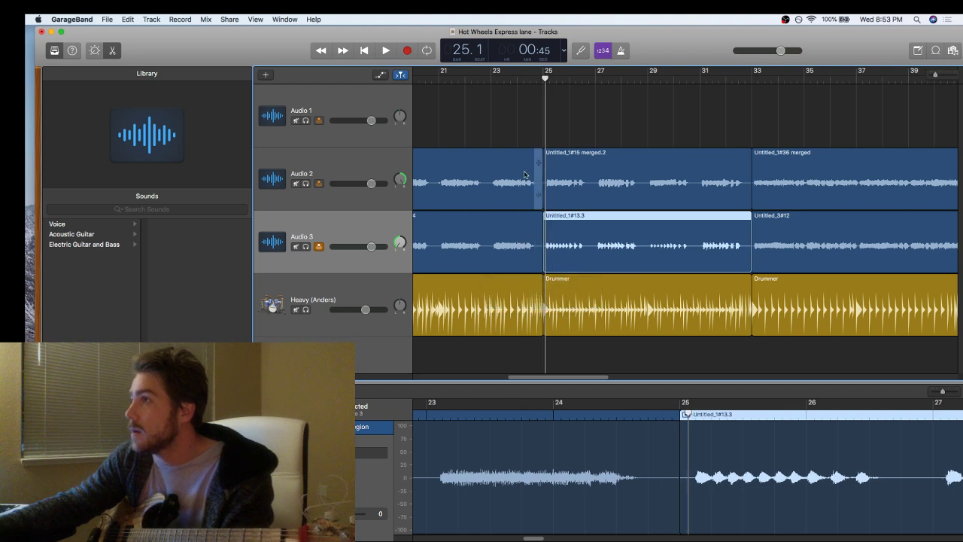
- Re-record the Audio 2 guitar from bar 17 to bar 25 and pull the following region's start back to bar 25
left_click(510, 197)
left_click_drag(539, 379, 510, 382)
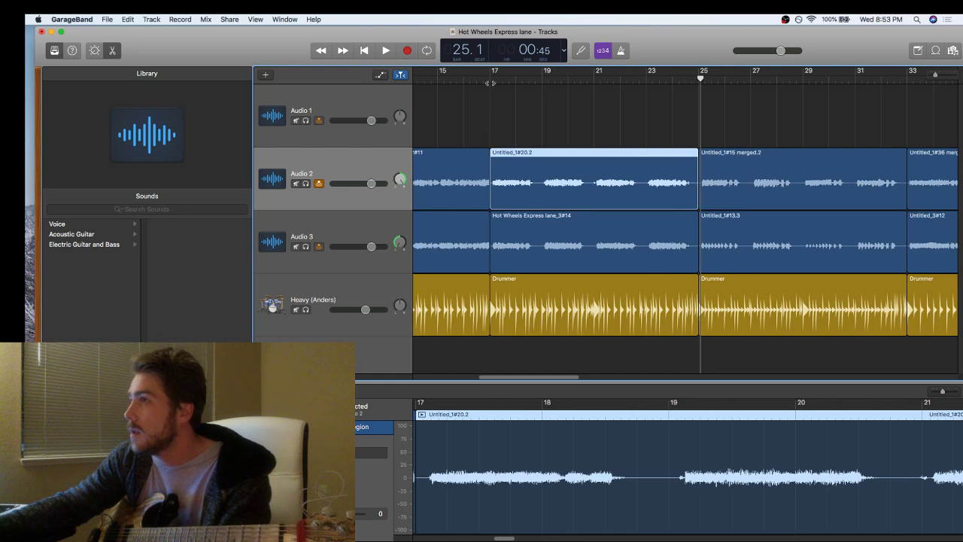
left_click(491, 82)
left_click(400, 50)
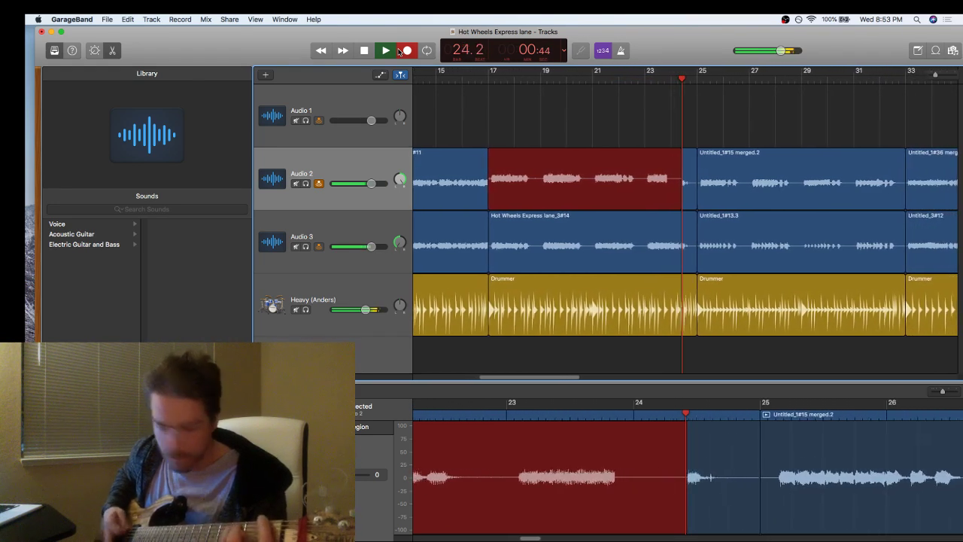
key("space")
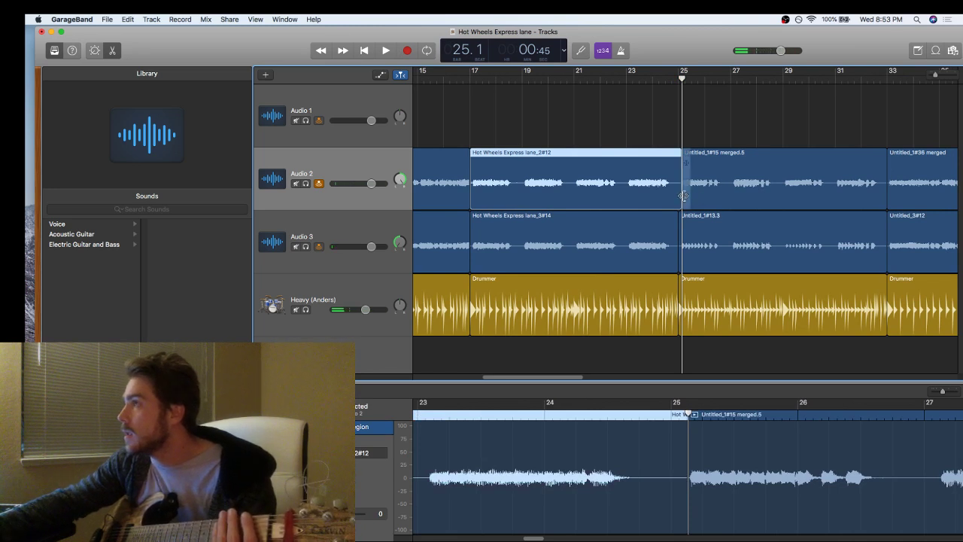
left_click_drag(683, 195, 680, 196)
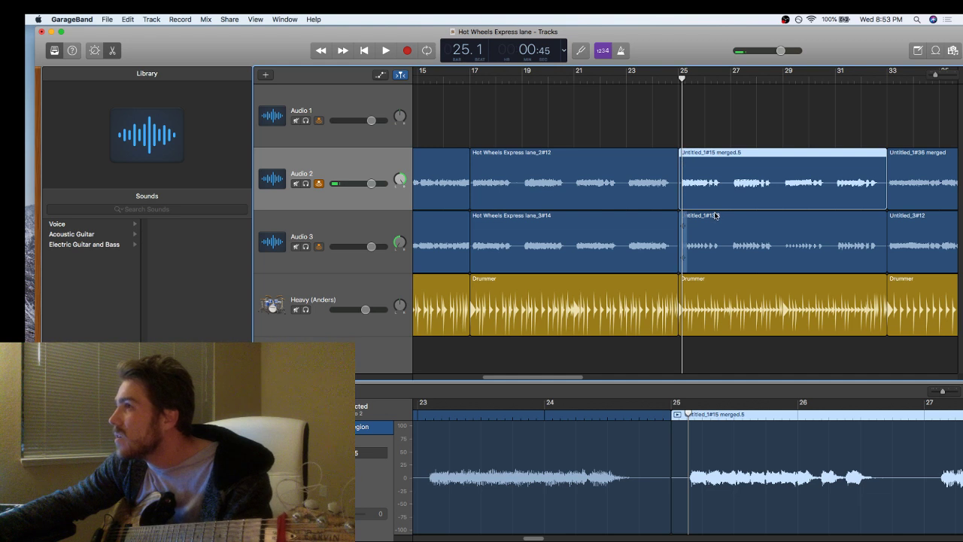
- Replace the Audio 2 and Audio 3 guitar regions at bar 61 with copies of the guitar regions at bar 25
key("super+Left")
key("super+Left")
key("super+Left")
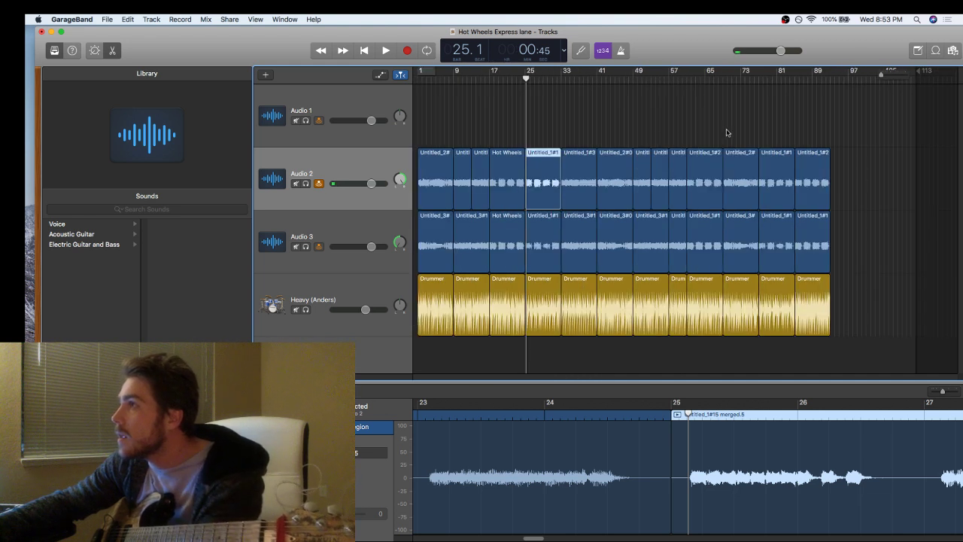
left_click(688, 76)
key("space")
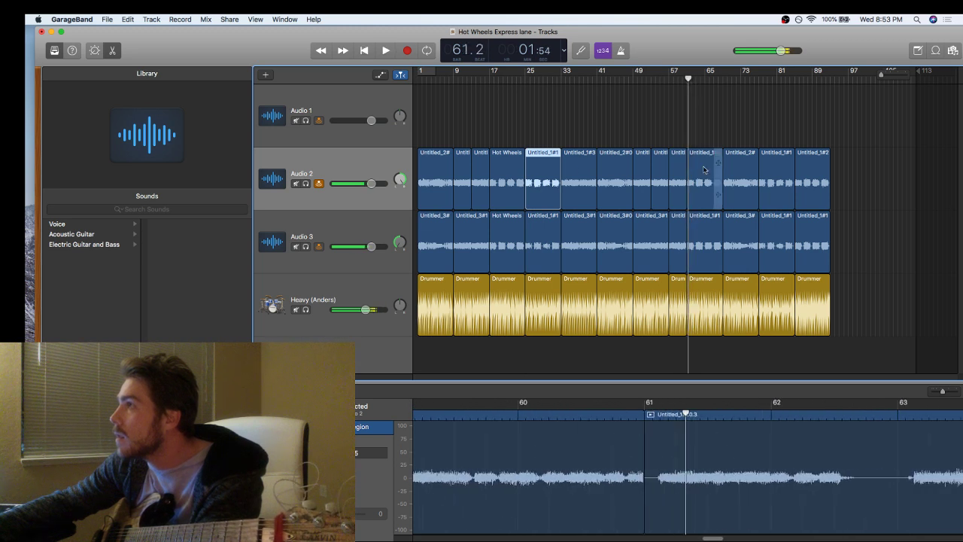
key("space")
left_click_drag(550, 129, 553, 223)
left_click(711, 194)
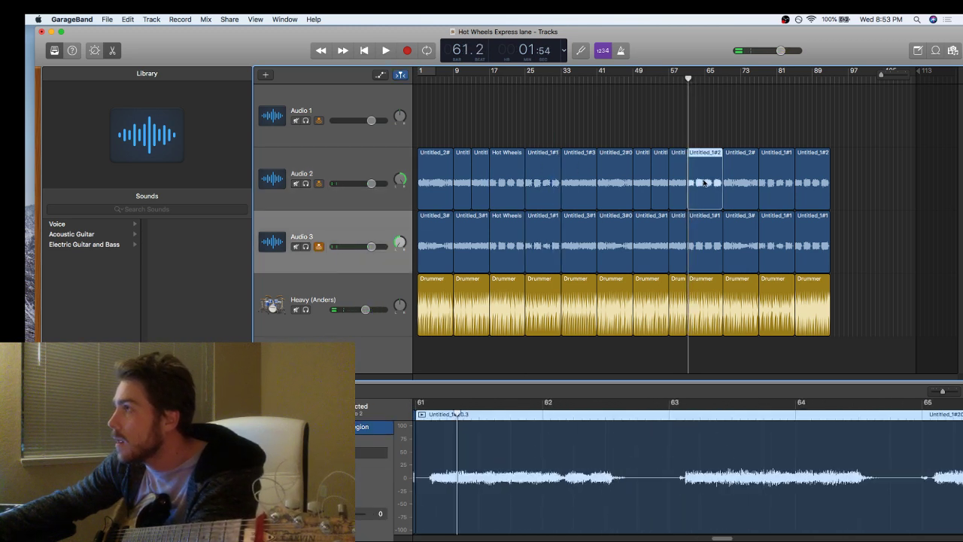
left_click(706, 224, "shift")
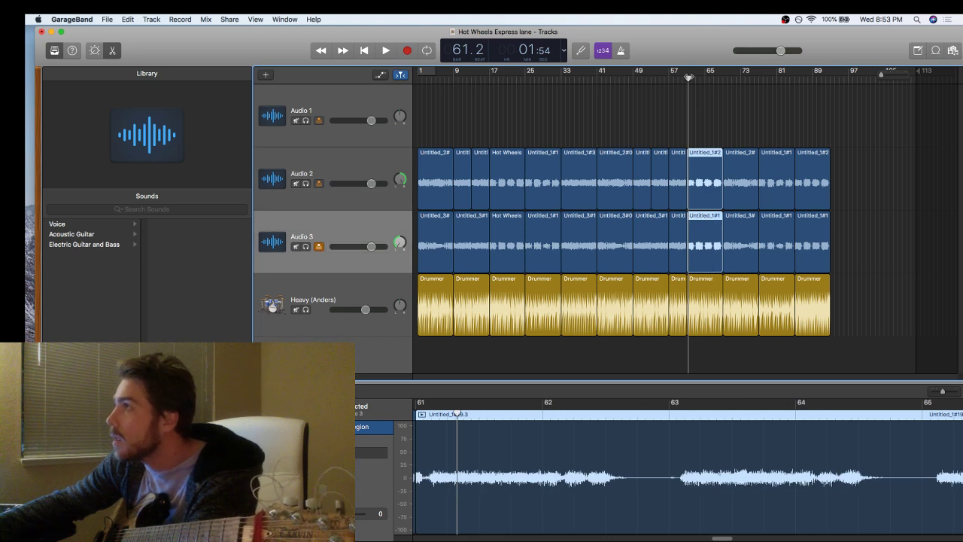
left_click_drag(688, 77, 722, 80)
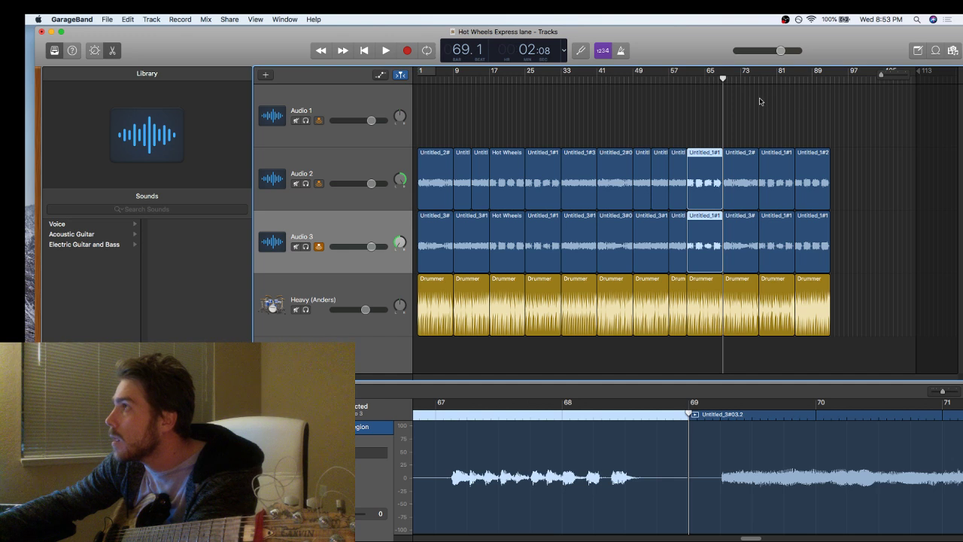
- Re-record the Audio 3 guitar over the last section, from bar 85 to bar 93
left_click(793, 78)
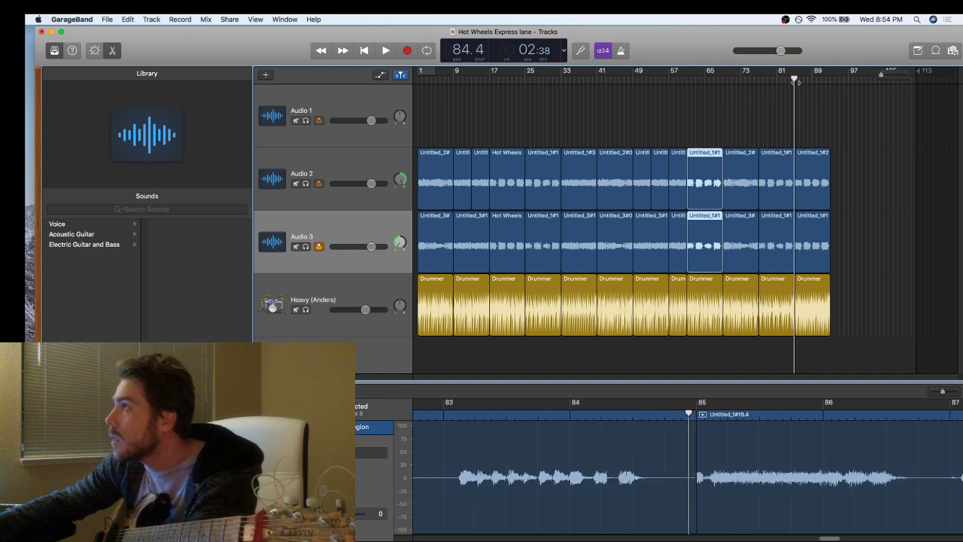
left_click_drag(796, 80, 791, 82)
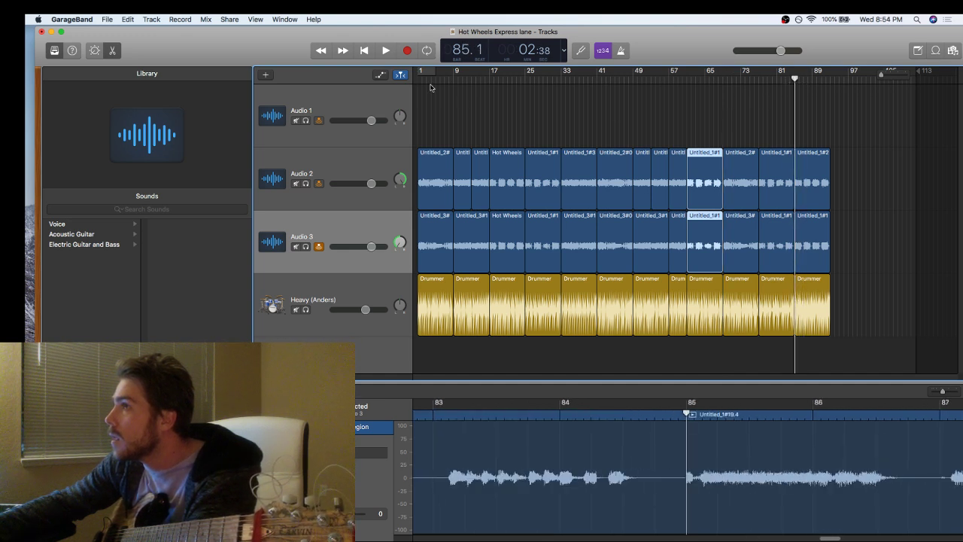
left_click(410, 51)
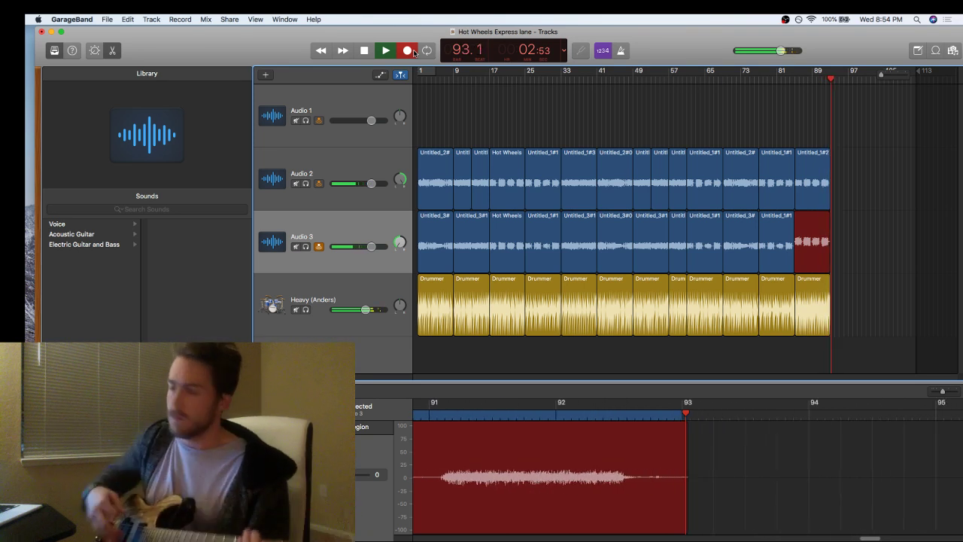
key("space")
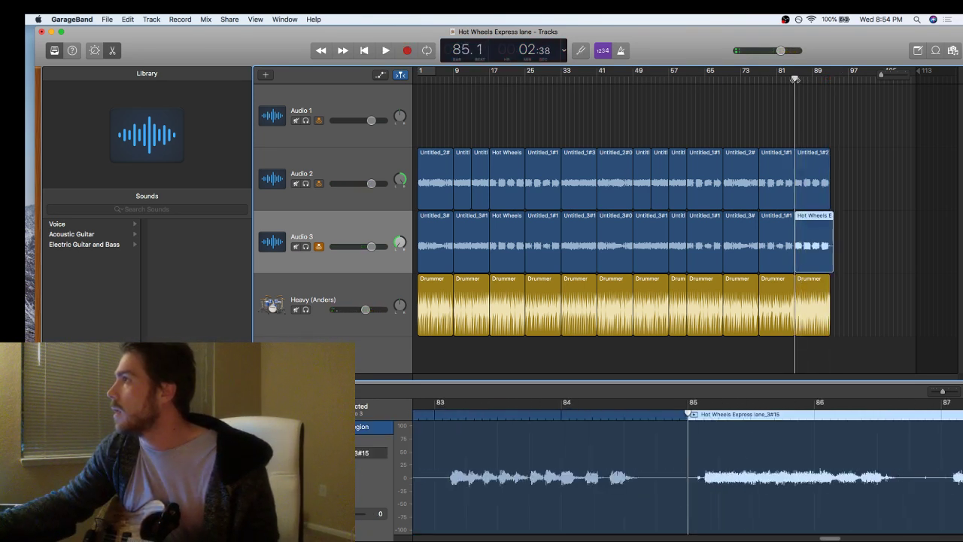
- Record a new Audio 2 guitar take over the final section, bars 85 to 93
left_click(308, 164)
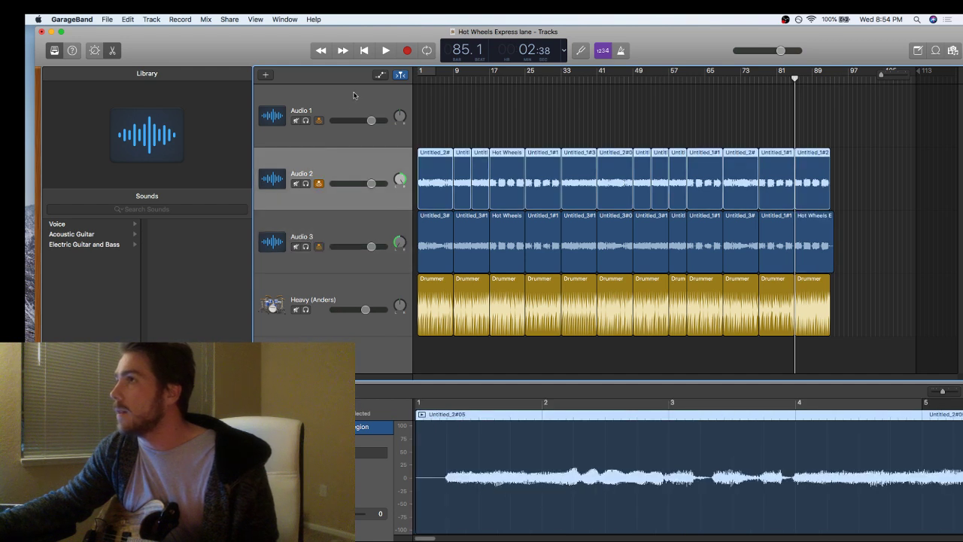
left_click(408, 50)
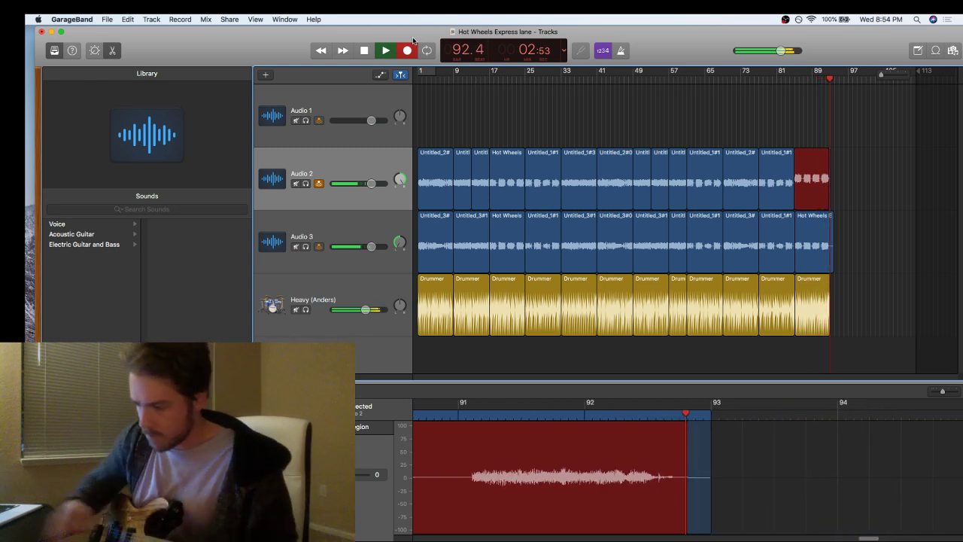
key("space")
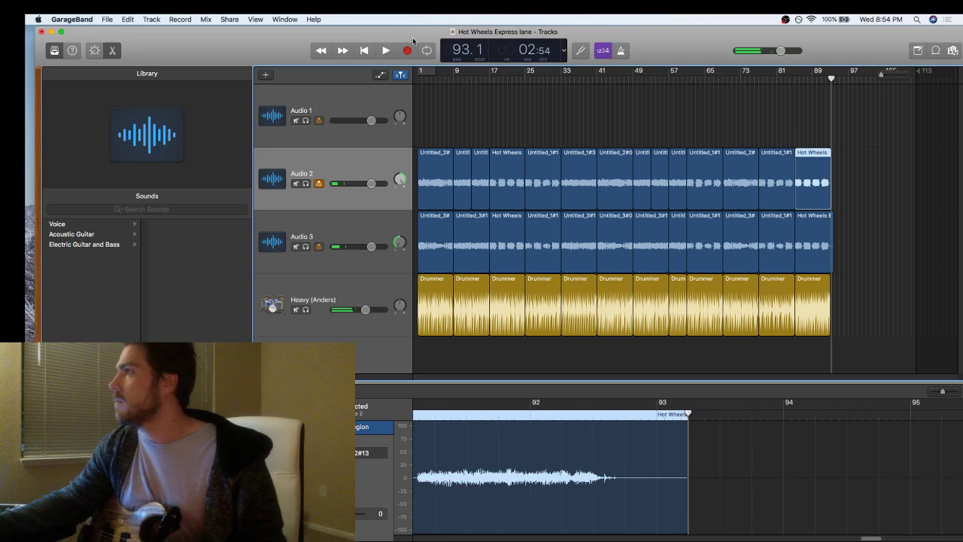
- Save the project and share the song to iTunes at Highest Quality
left_click(200, 16)
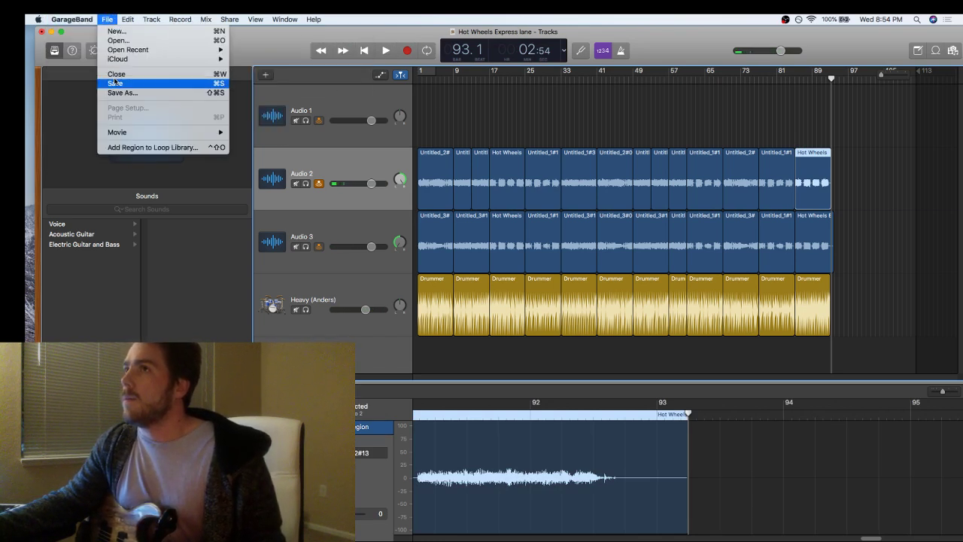
left_click(114, 82)
left_click(273, 17)
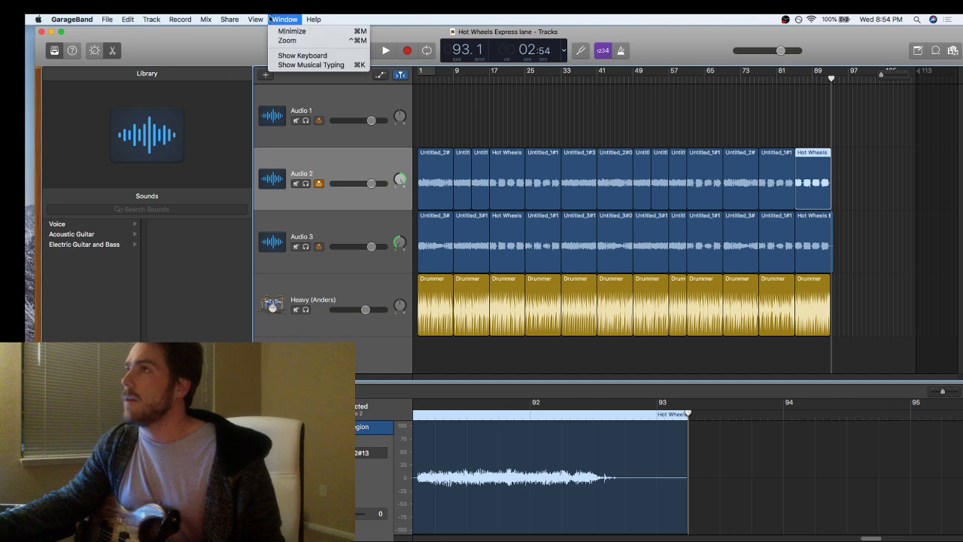
mouse_move(236, 17)
left_click(252, 30)
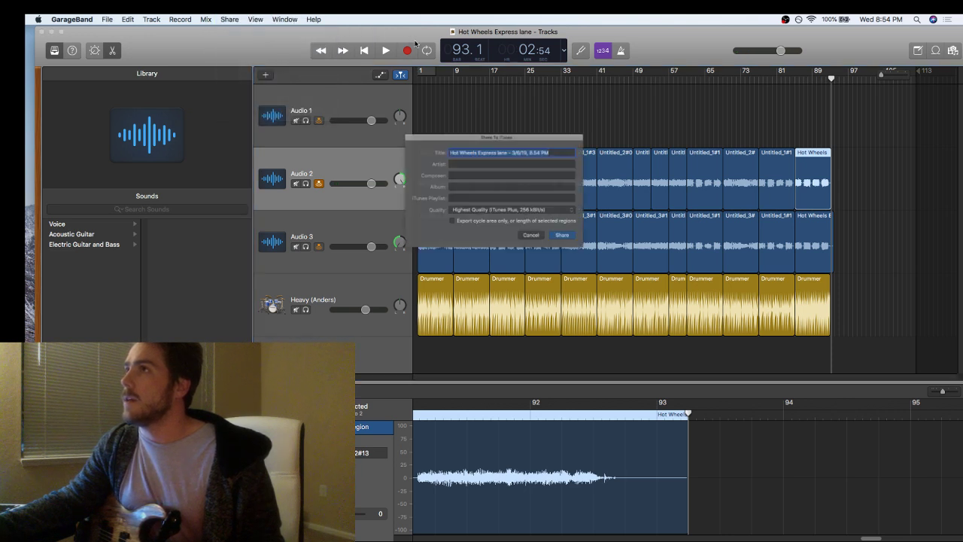
left_click(581, 248)
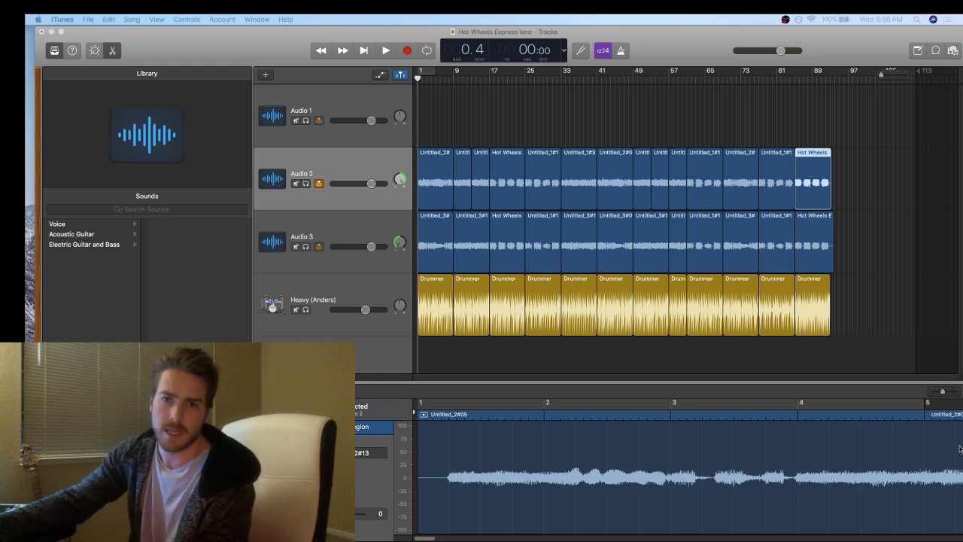
- Play the whole song back from bar 1 to its end at bar 93
left_click(324, 52)
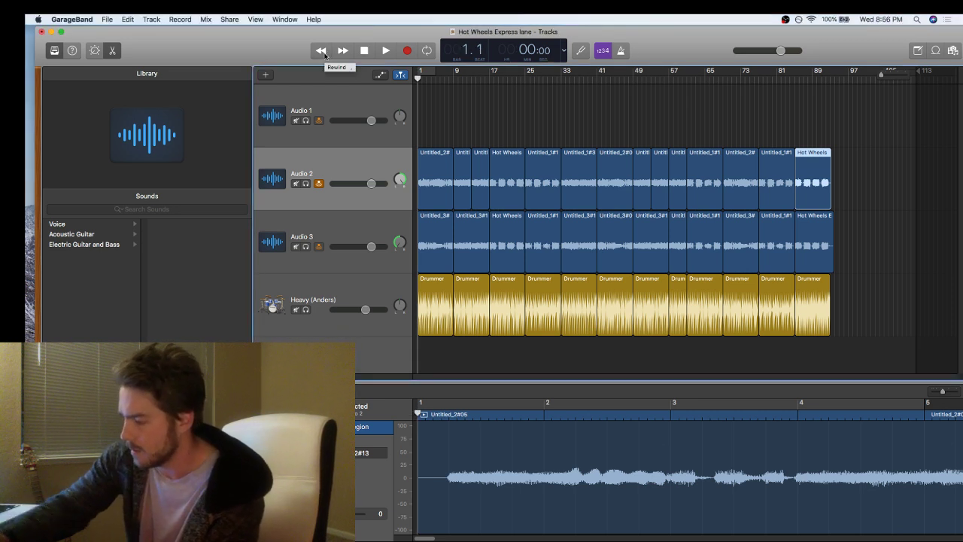
key("space")
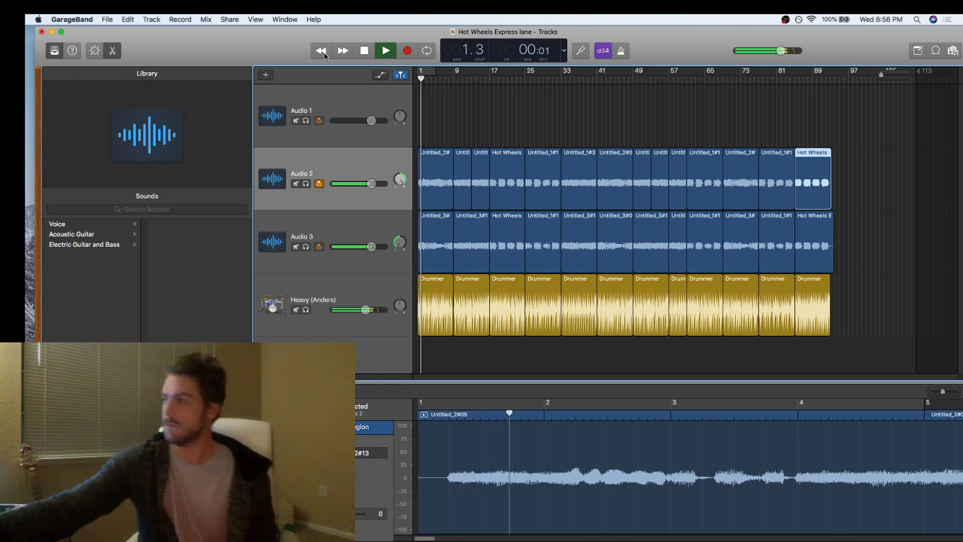
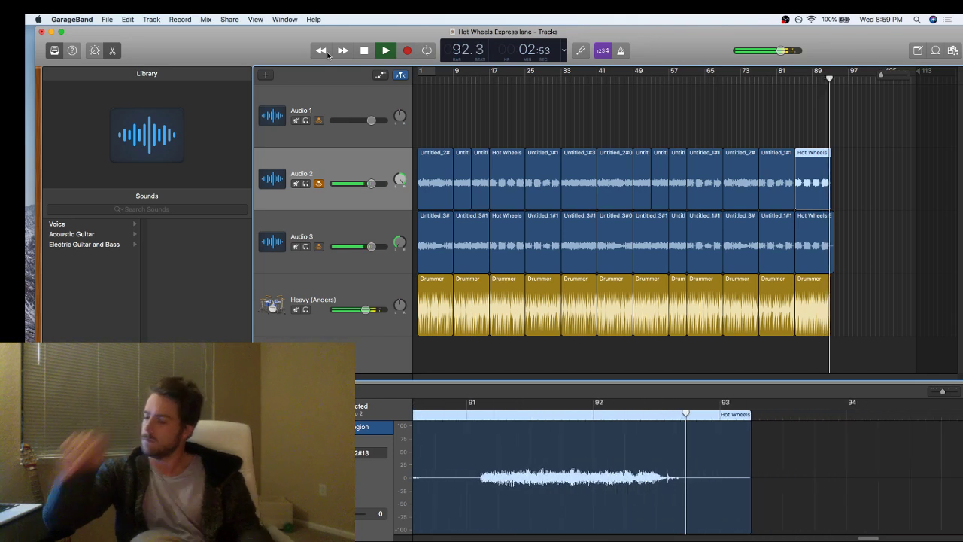
key("space")
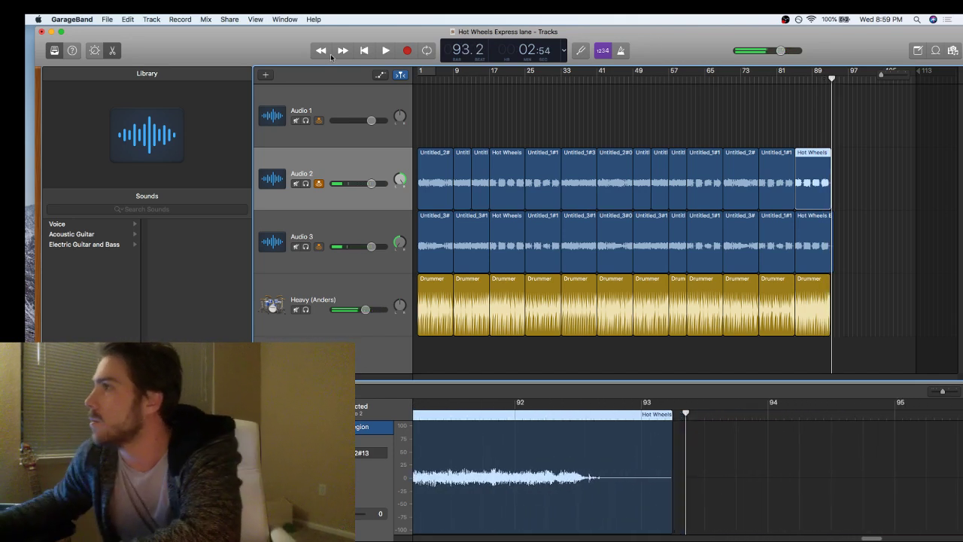
- Replace the guitar and drummer regions at bar 77 with copies of the Audio 2, Audio 3 and drummer regions at bar 33
left_click(562, 73)
key("space")
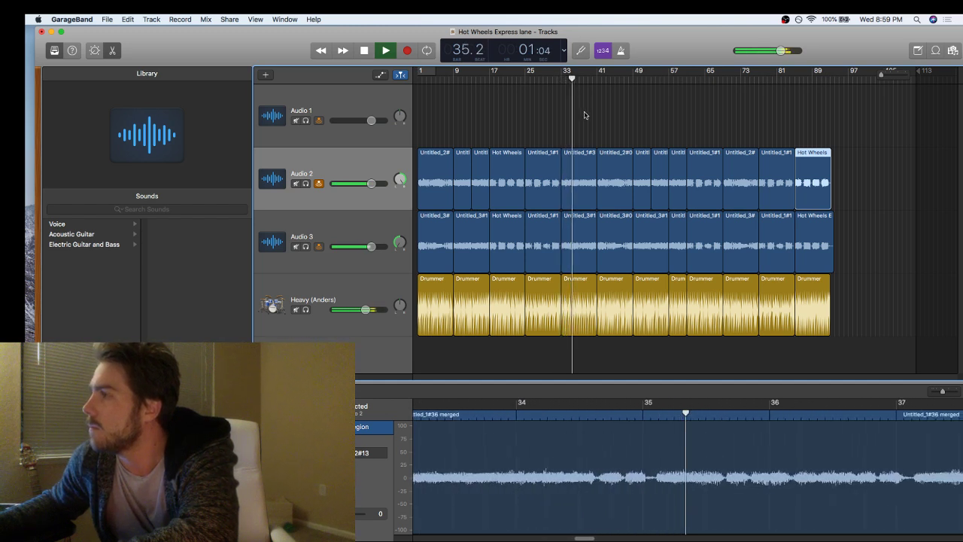
key("space")
left_click_drag(579, 114, 580, 290)
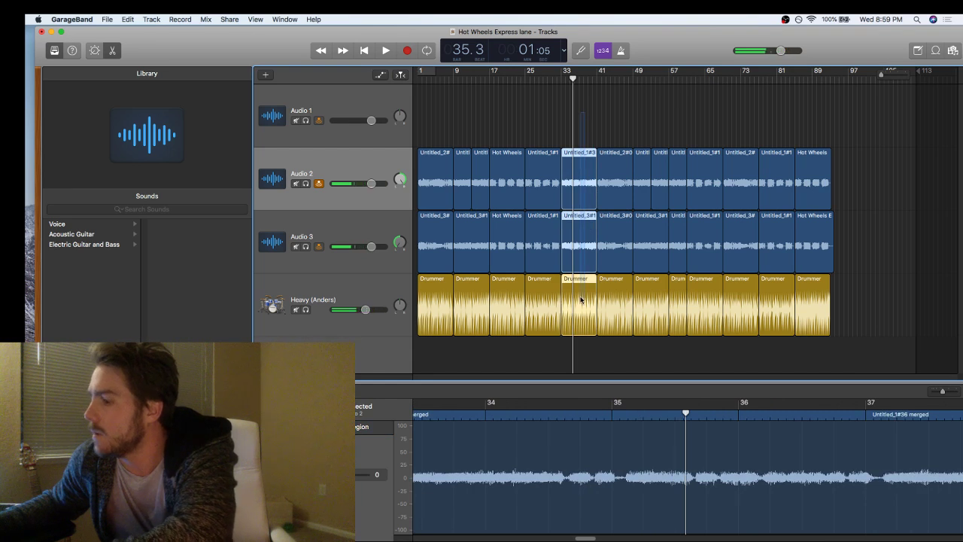
left_click(580, 290)
left_click(769, 173)
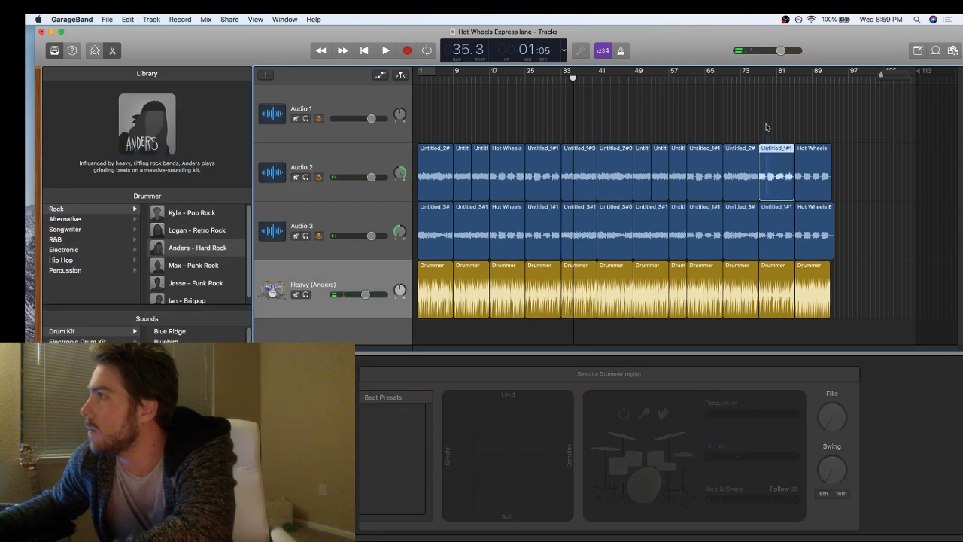
left_click(759, 86)
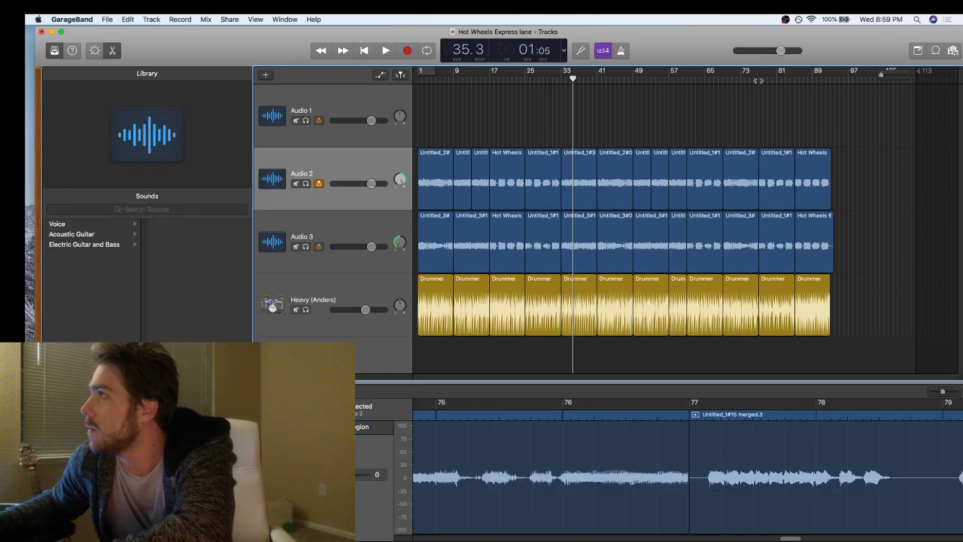
mouse_move(758, 80)
left_mouse_down()
mouse_move(794, 79)
mouse_move(757, 81)
left_mouse_up()
- Play from bar 77 and make that section's drummer region more complex and slightly louder
key("space")
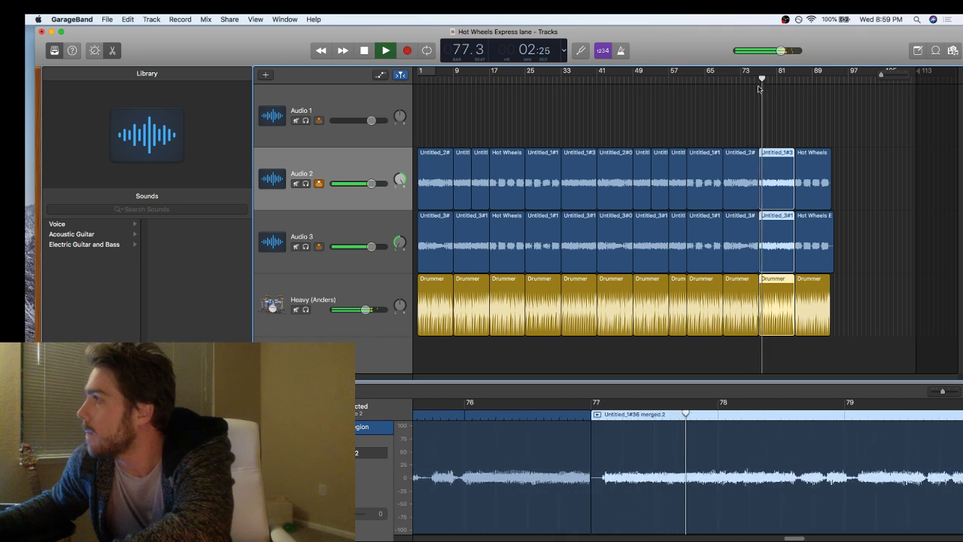
left_click(775, 315)
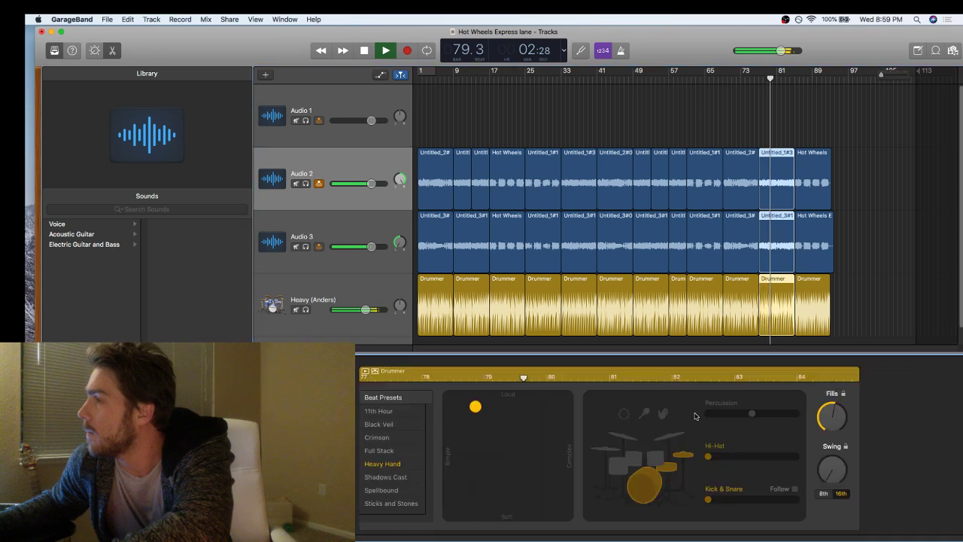
left_click_drag(525, 408, 523, 396)
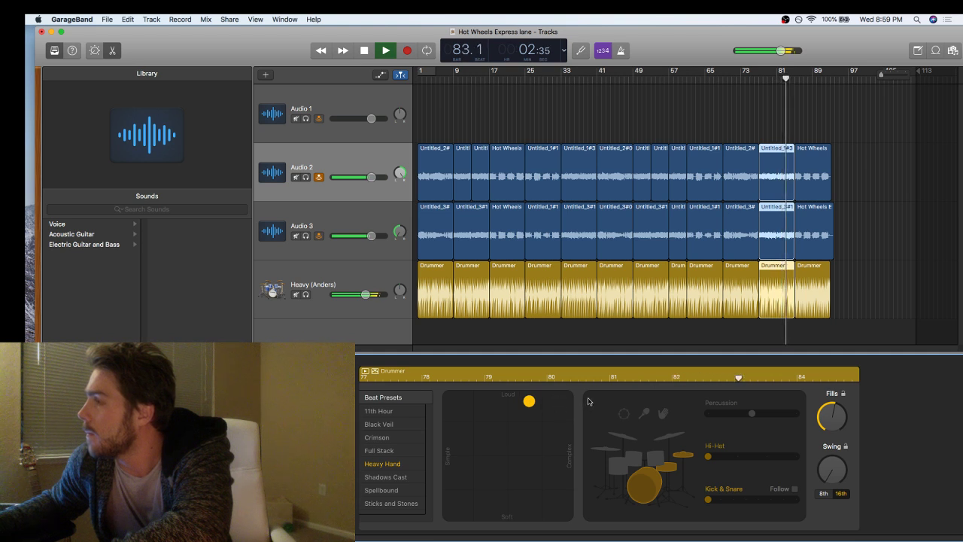
- Increase the fills in the last drummer region at bar 85 and replay the song's ending from about bar 90
left_click(810, 292)
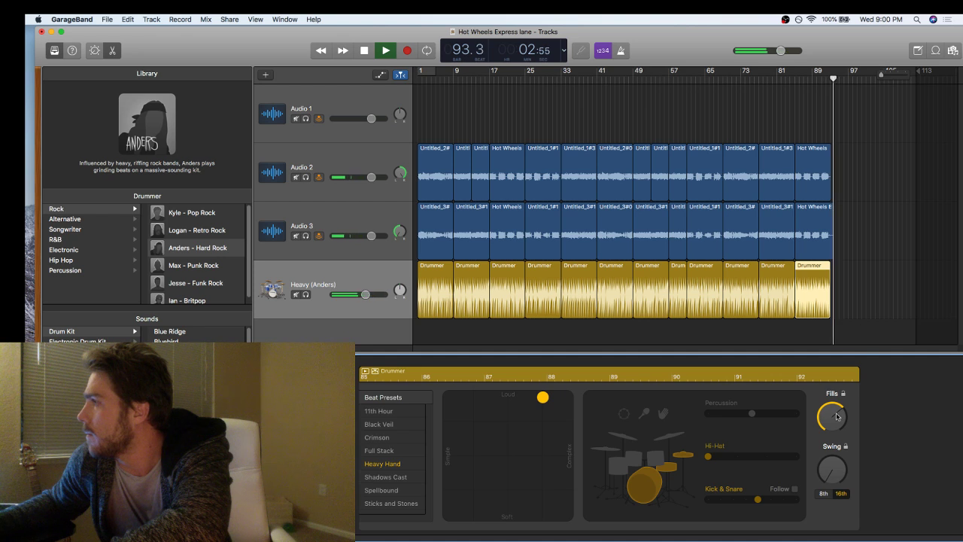
left_click(820, 78)
key("space")
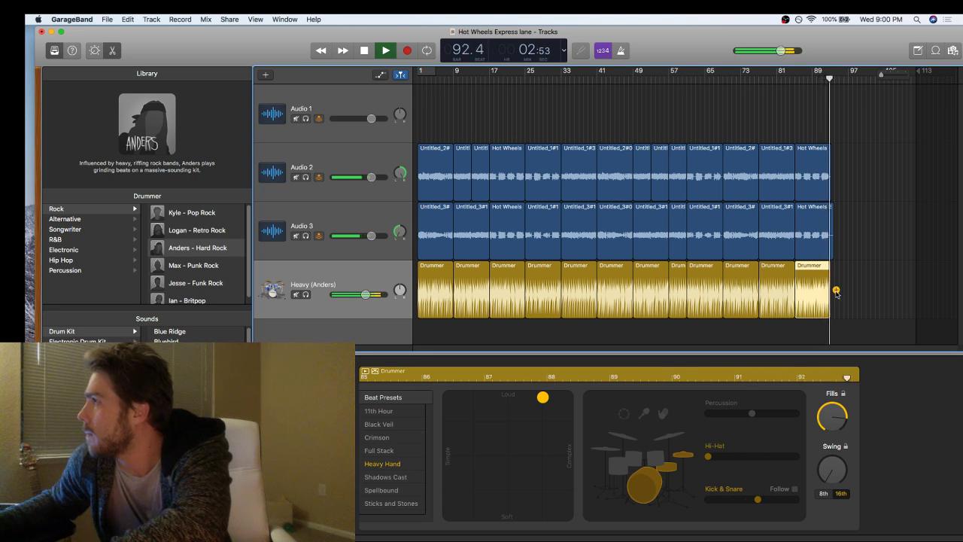
key("space")
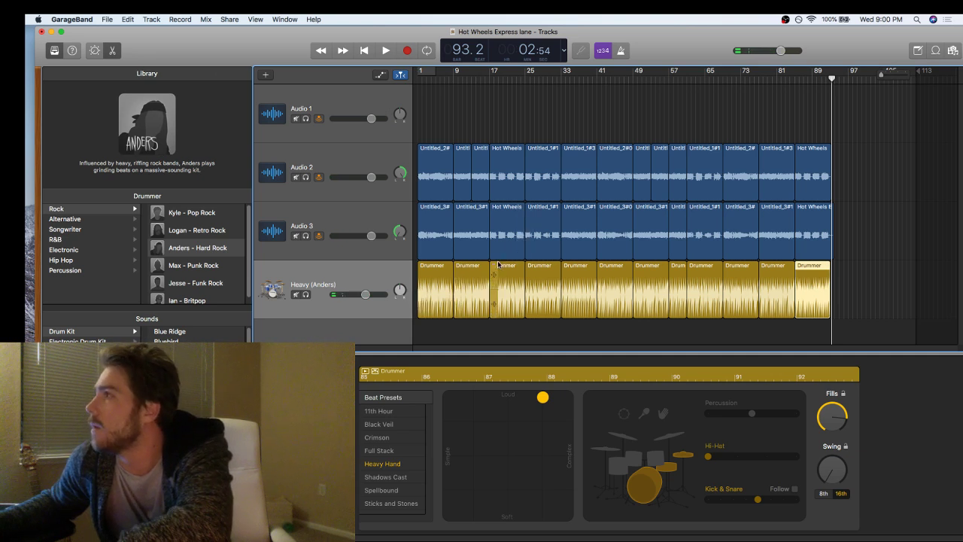
- Save the project and share the song to iTunes at Highest Quality with the title "Hot Wheels Express lane - 3/6/19, 9.00 PM"
left_click(111, 18)
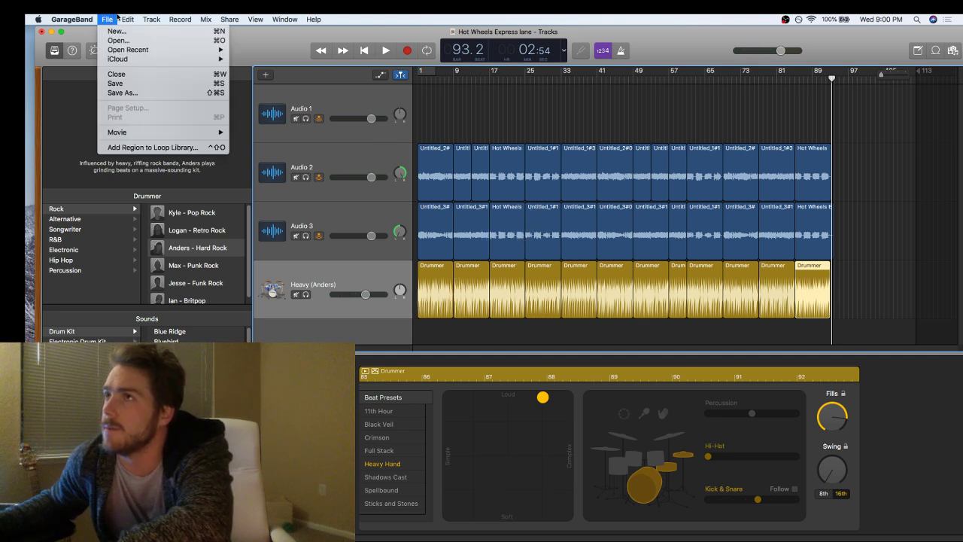
left_click(108, 19)
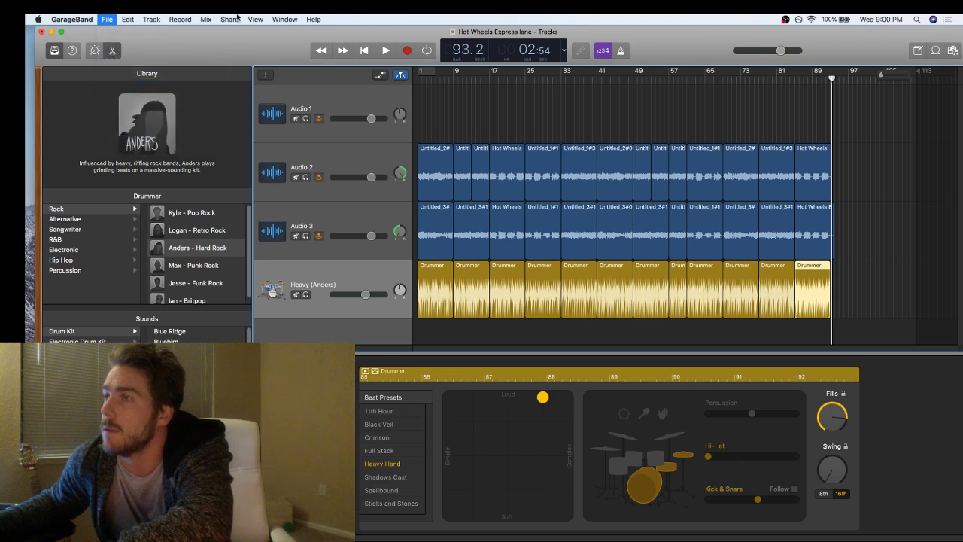
left_click(312, 19)
left_click(330, 19)
left_click(316, 20)
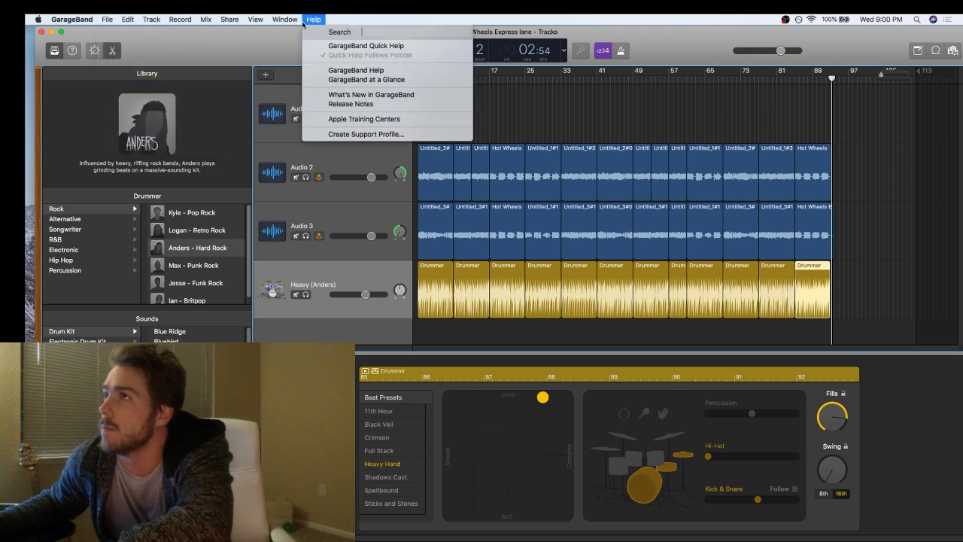
mouse_move(237, 18)
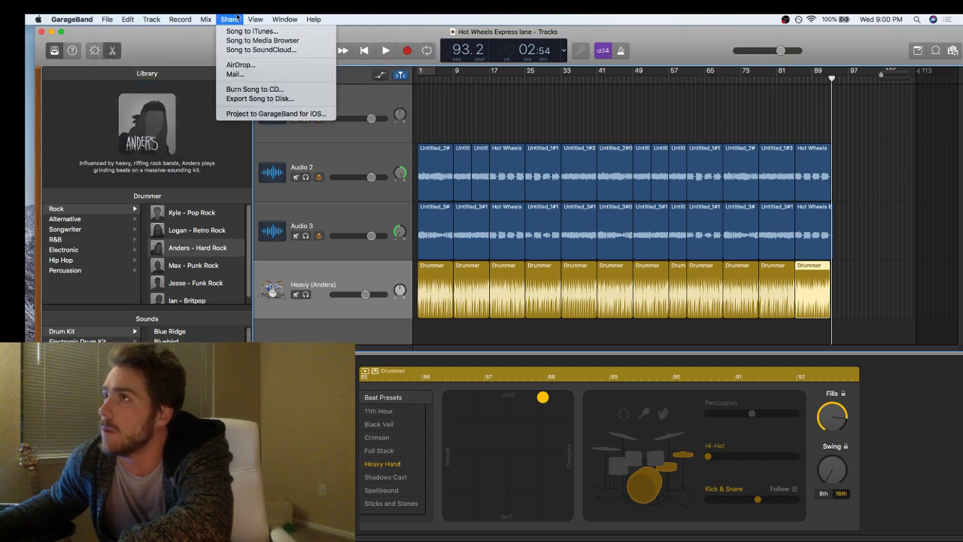
left_click(235, 31)
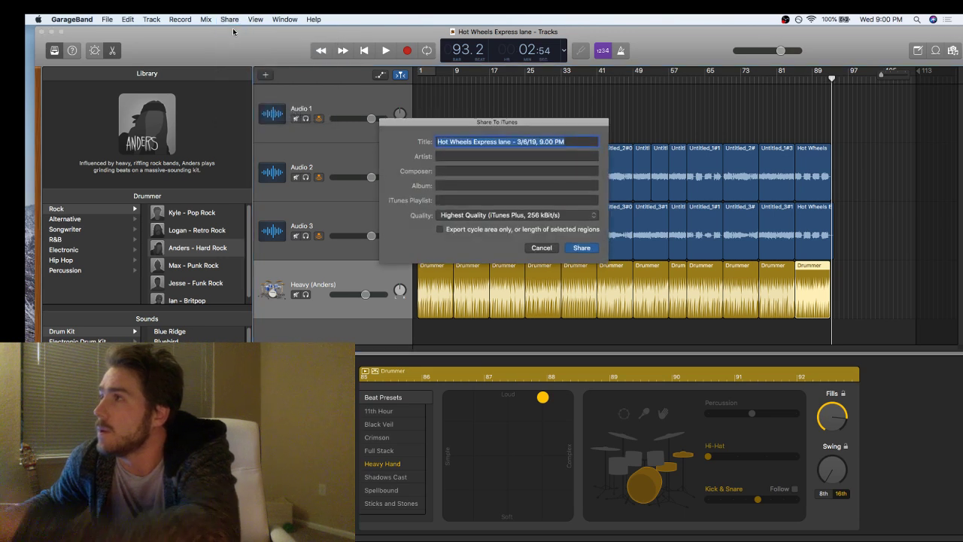
left_click(581, 247)
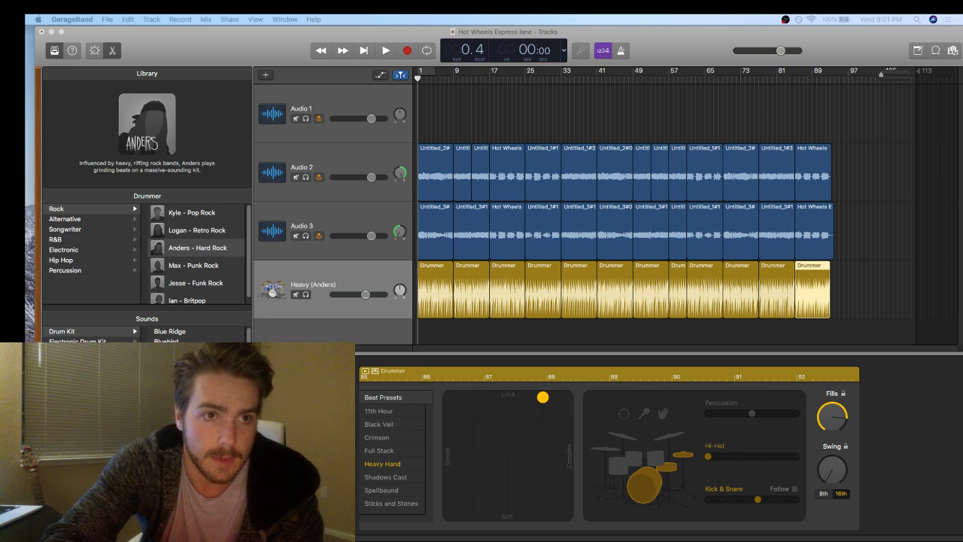
- Deselect the drummer region and save the project again
left_click(722, 141)
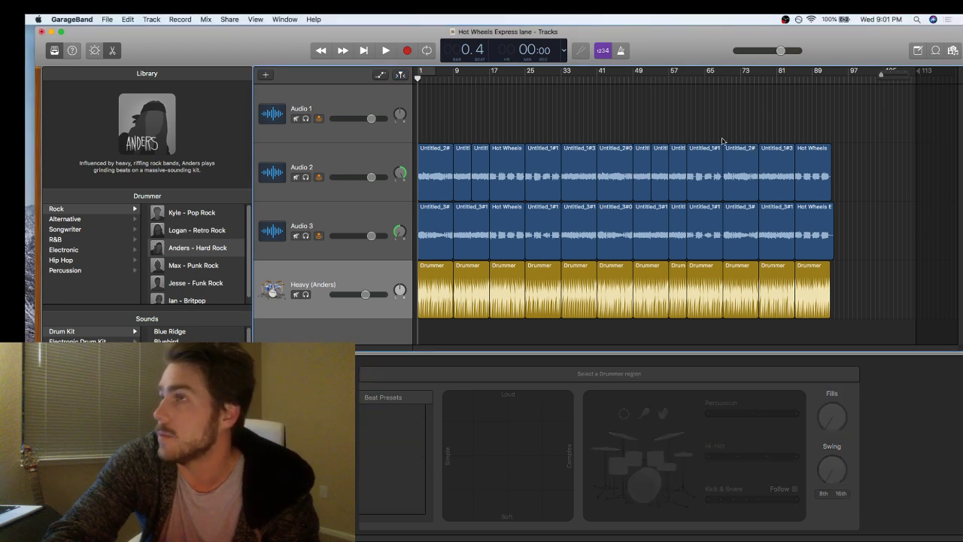
left_click(180, 18)
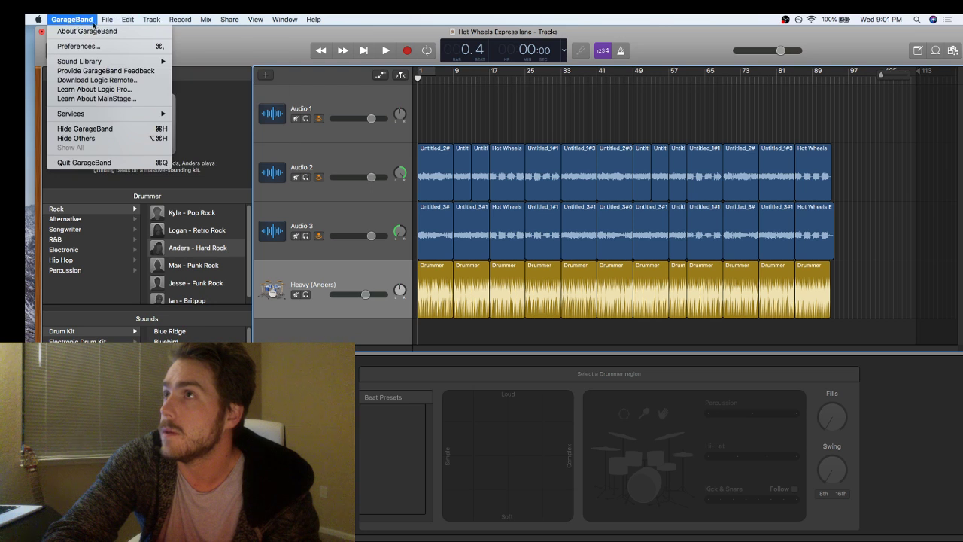
left_click(115, 89)
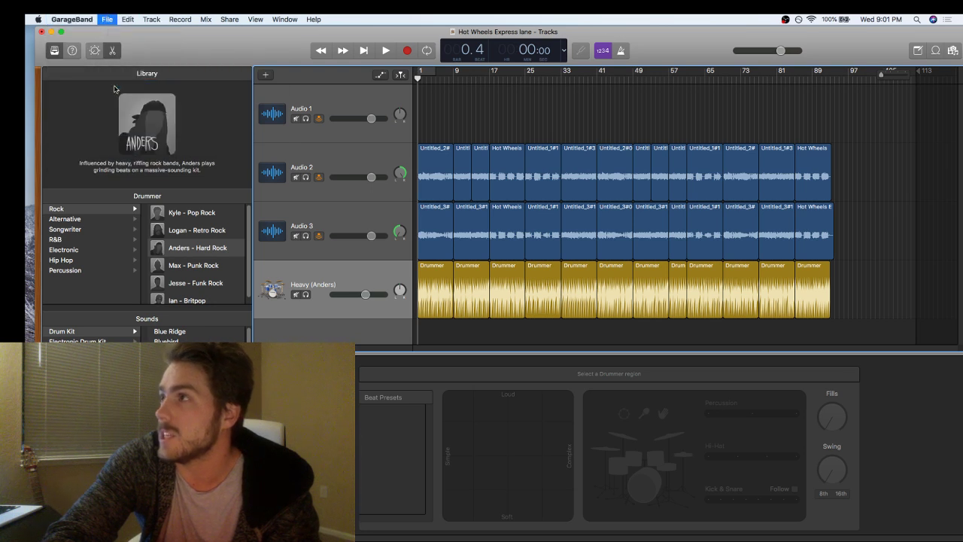